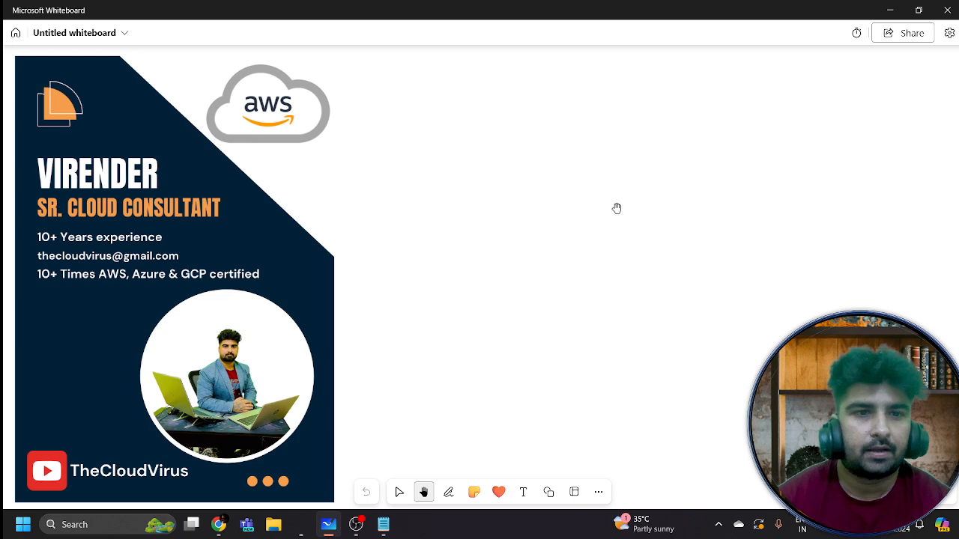
# Go back to the whiteboard gallery and open the second Untitled board with the AWS WAF notes
pyautogui.click(15, 33)
pyautogui.click(358, 105)
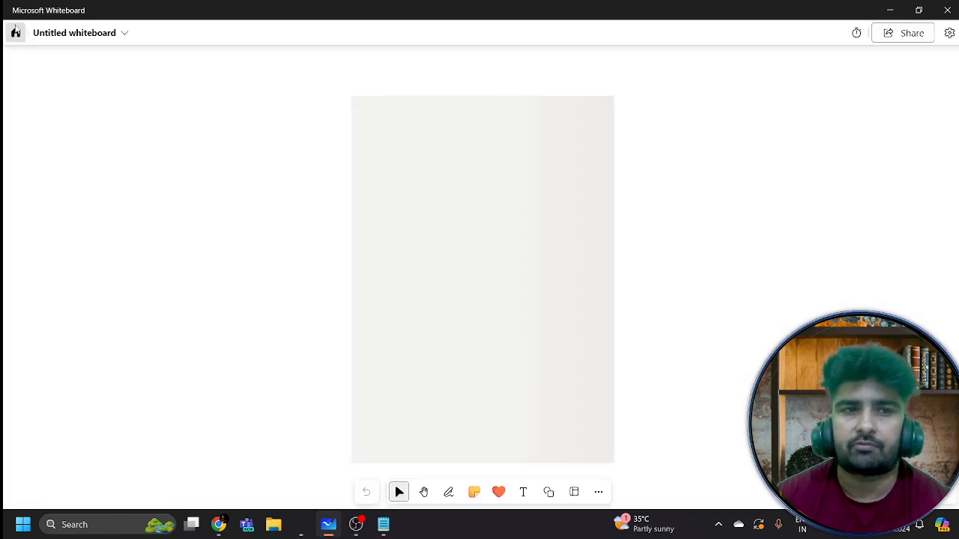
pyautogui.click(14, 33)
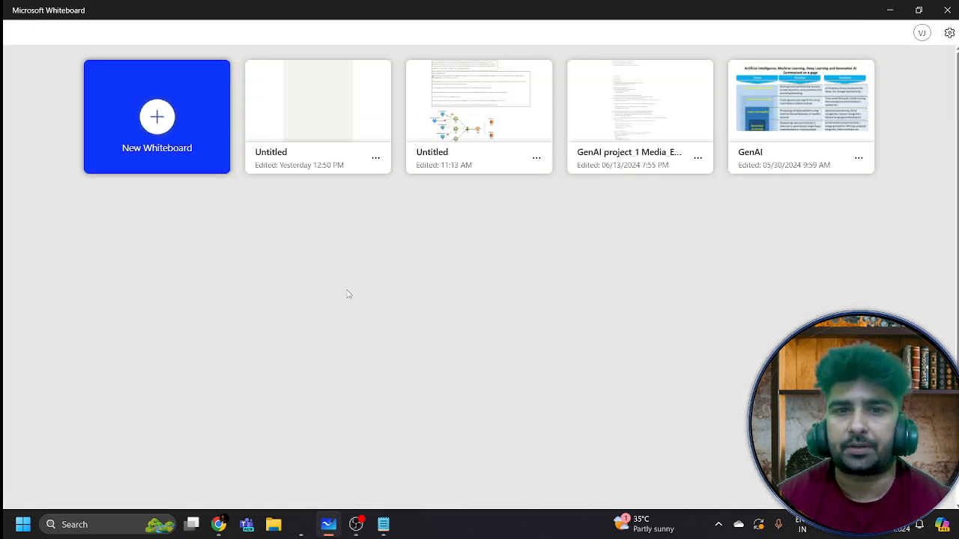
pyautogui.click(487, 104)
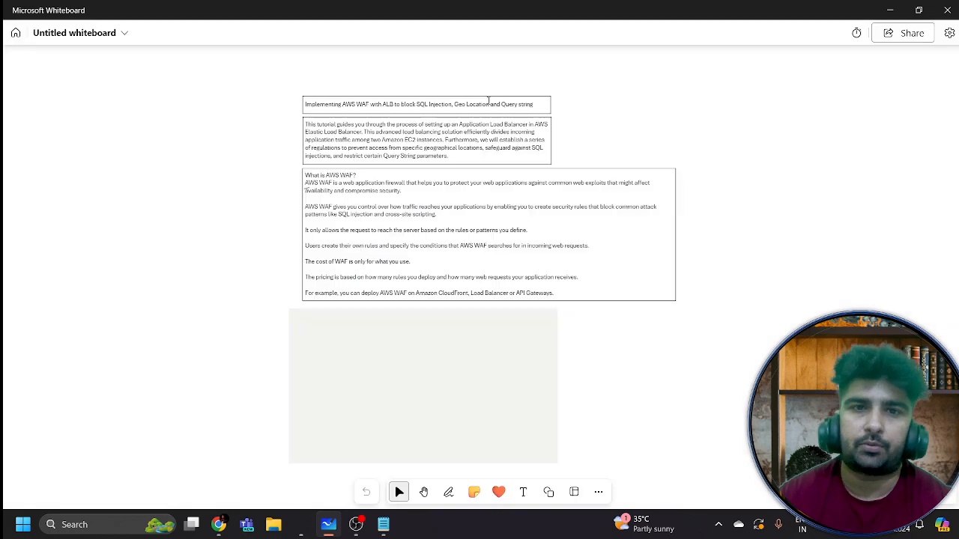
# Zoom and pan to frame the AWS WAF title and introduction, then switch to the Pen tool
pyautogui.scroll(3, 585, 134)
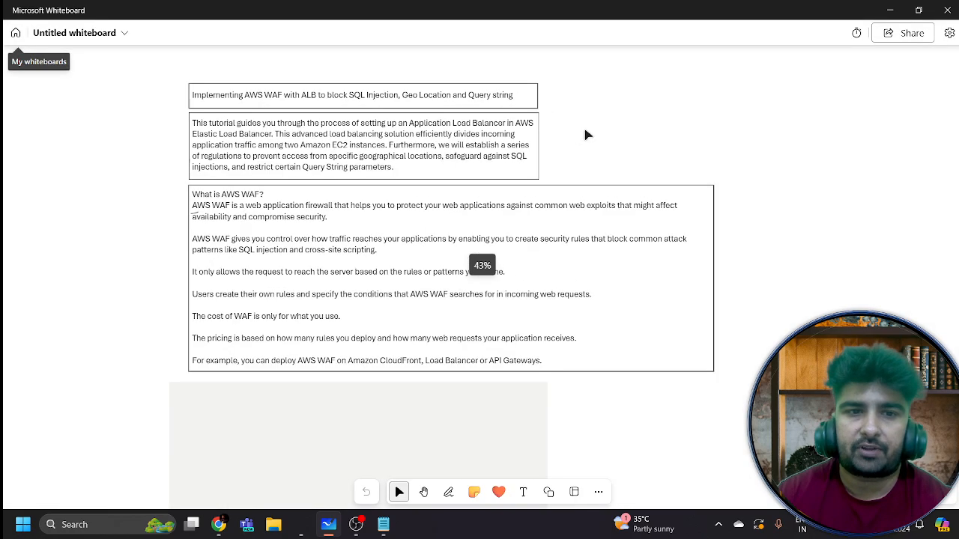
pyautogui.scroll(4, 585, 135)
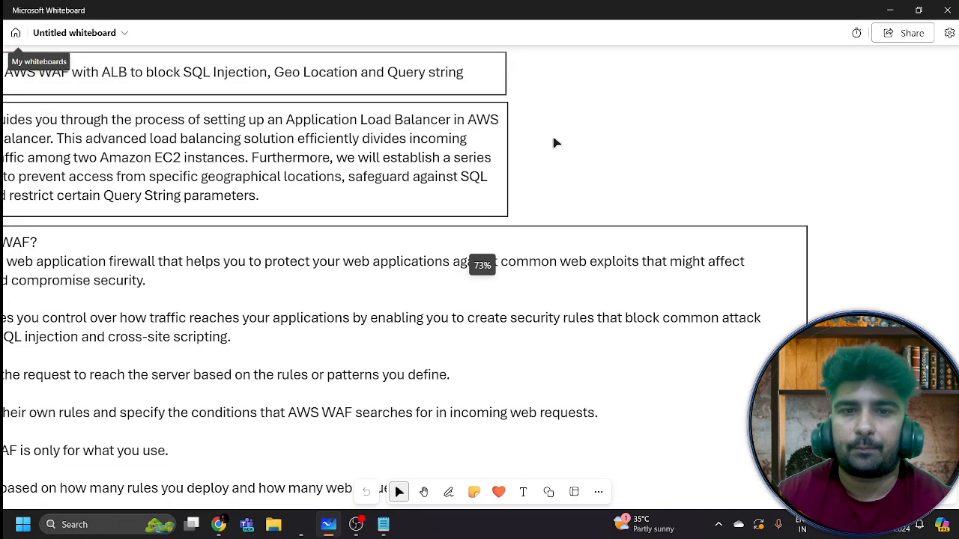
pyautogui.click(423, 491)
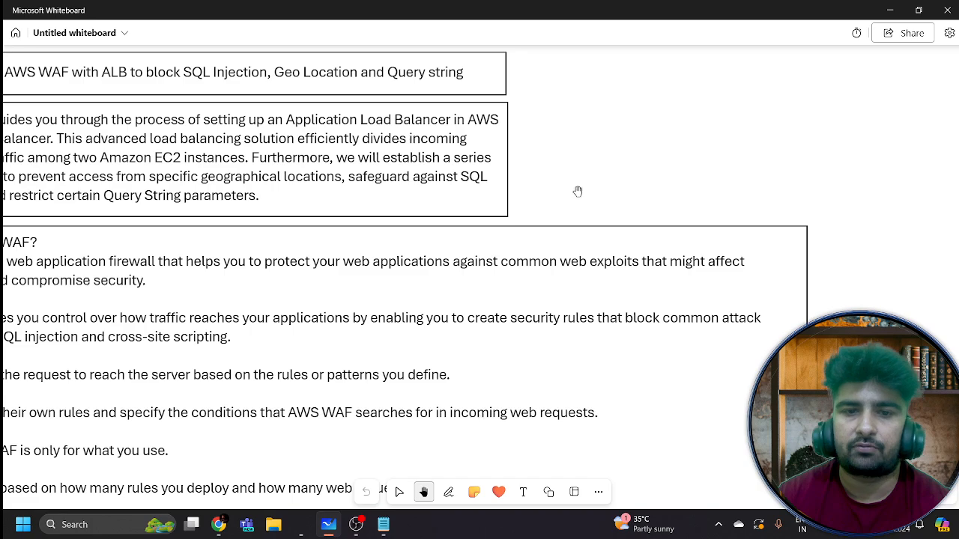
pyautogui.moveTo(578, 193); pyautogui.dragTo(702, 205)
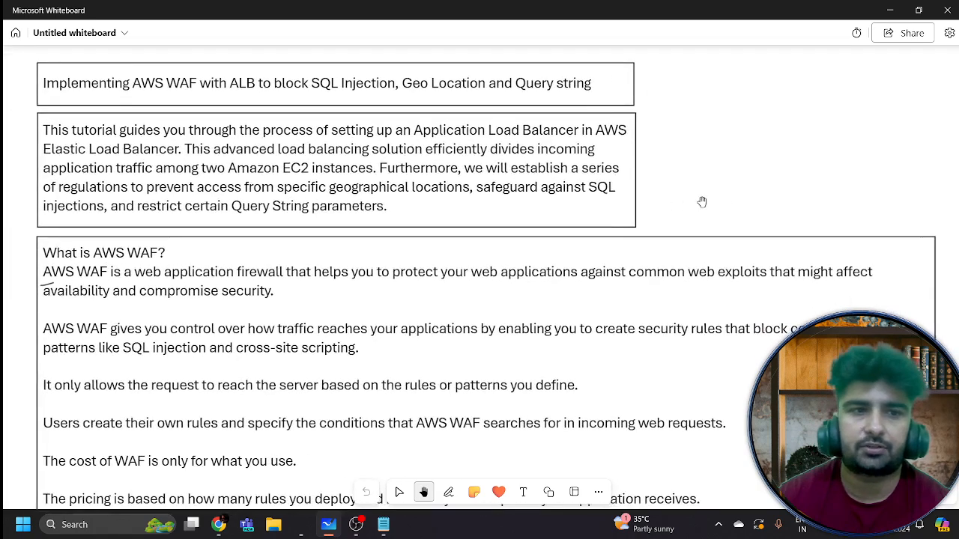
pyautogui.scroll(1, 702, 202)
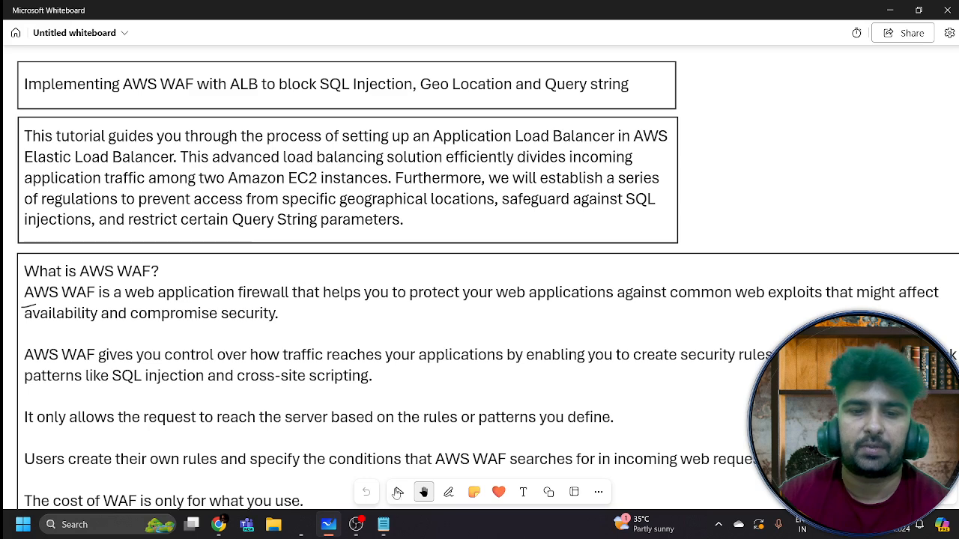
pyautogui.click(398, 492)
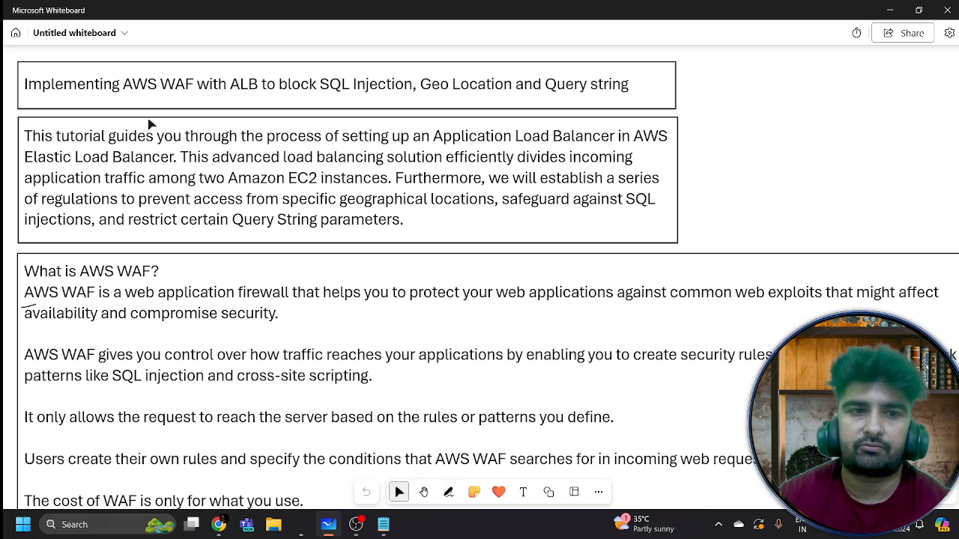
pyautogui.click(448, 492)
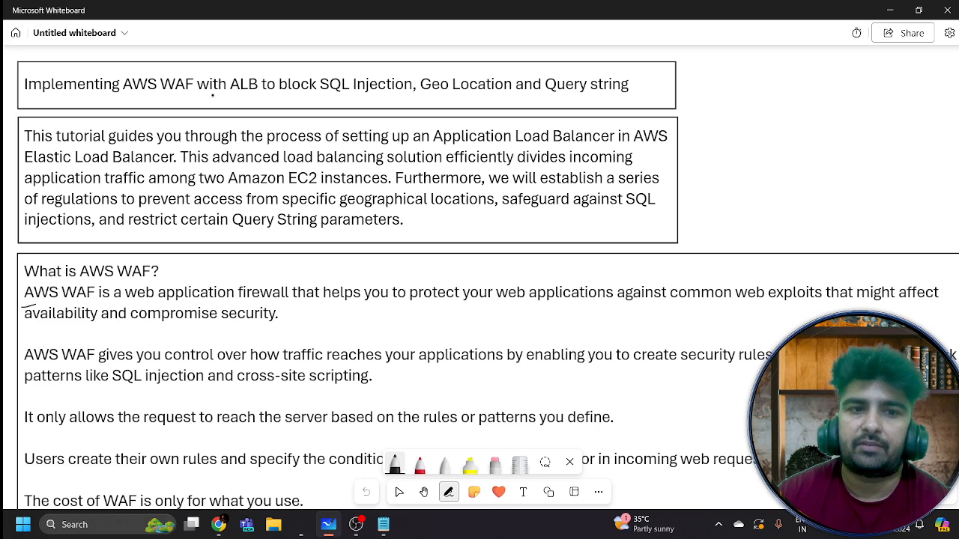
# Underline SQL Injection, Geo Location and Query string, circle WAF with an arrow, and tick the title
pyautogui.moveTo(304, 94); pyautogui.dragTo(363, 96)
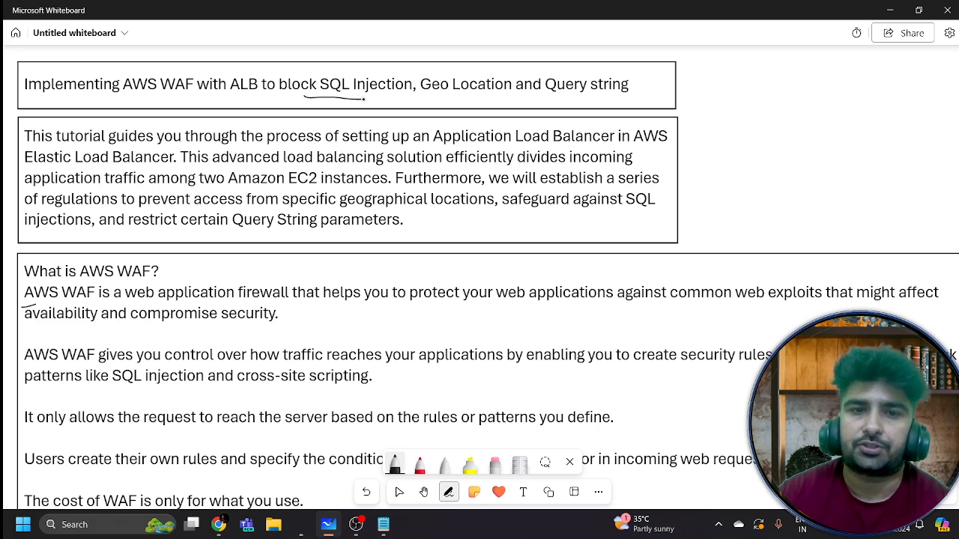
pyautogui.moveTo(424, 94); pyautogui.dragTo(490, 96)
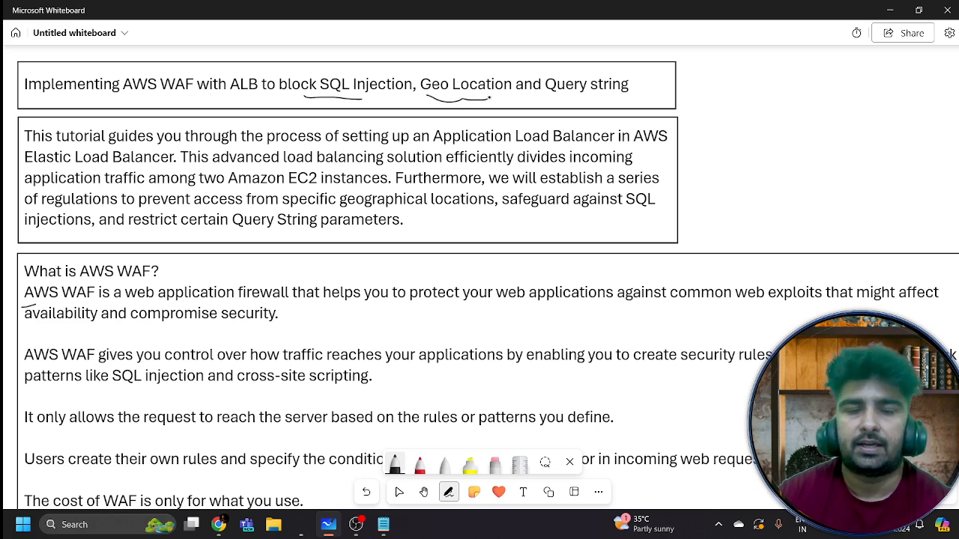
pyautogui.moveTo(552, 99); pyautogui.dragTo(609, 104)
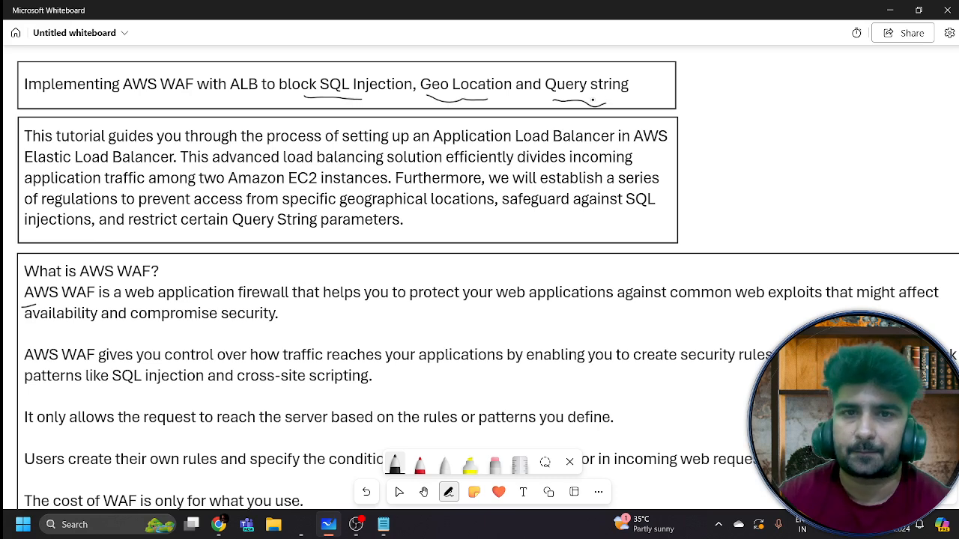
pyautogui.moveTo(185, 72)
pyautogui.mouseDown()
pyautogui.moveTo(160, 73)
pyautogui.moveTo(193, 103)
pyautogui.moveTo(187, 73)
pyautogui.moveTo(205, 57)
pyautogui.moveTo(258, 71)
pyautogui.moveTo(256, 60)
pyautogui.mouseUp()
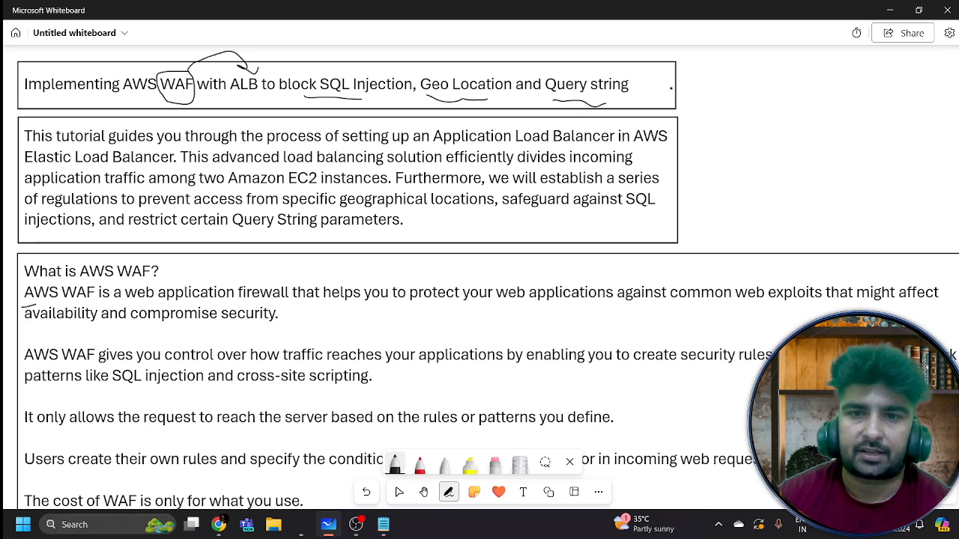
pyautogui.moveTo(670, 87); pyautogui.dragTo(698, 69)
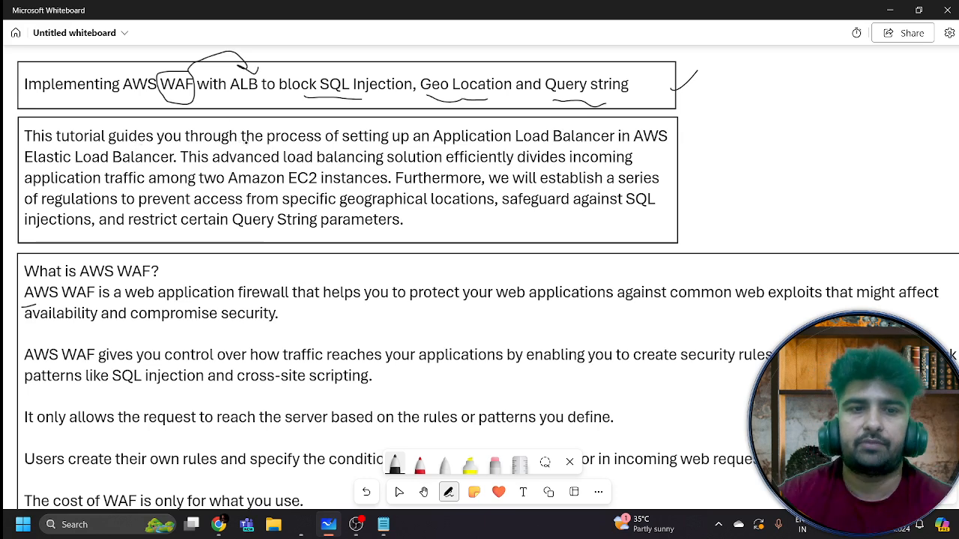
# Underline Application Load Balancer, divides, prevent, EC2 instances, regulations and geographical locations in the paragraph
pyautogui.moveTo(421, 142); pyautogui.dragTo(609, 144)
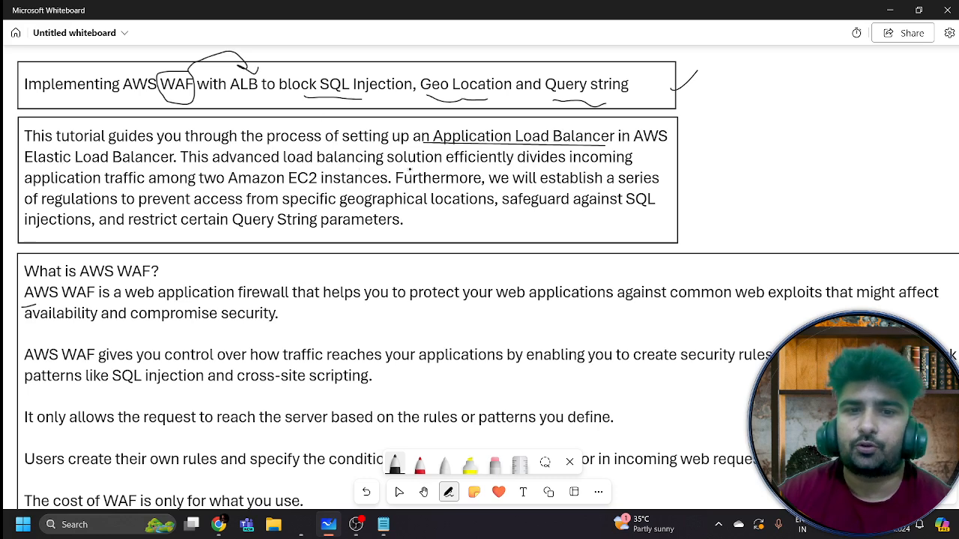
pyautogui.moveTo(527, 168); pyautogui.dragTo(566, 168)
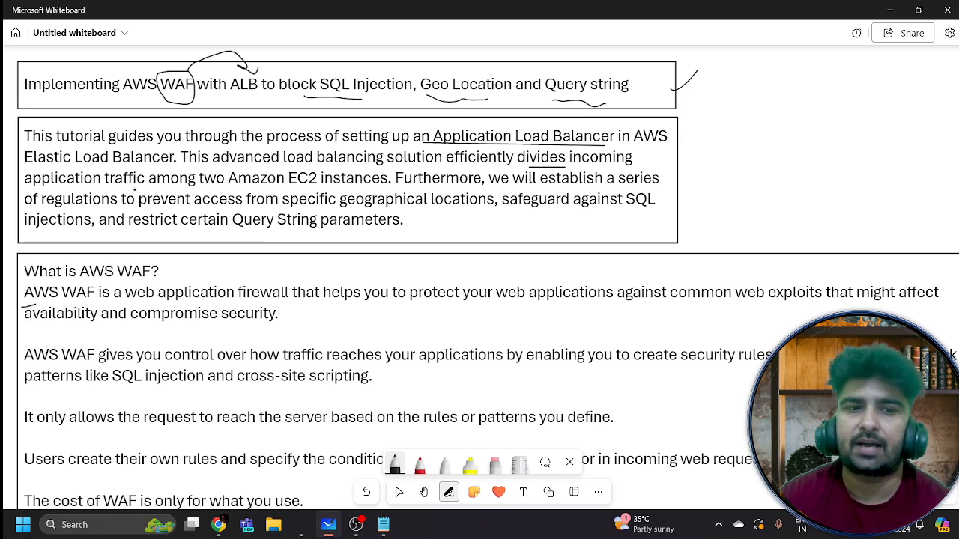
pyautogui.moveTo(135, 192); pyautogui.dragTo(191, 193)
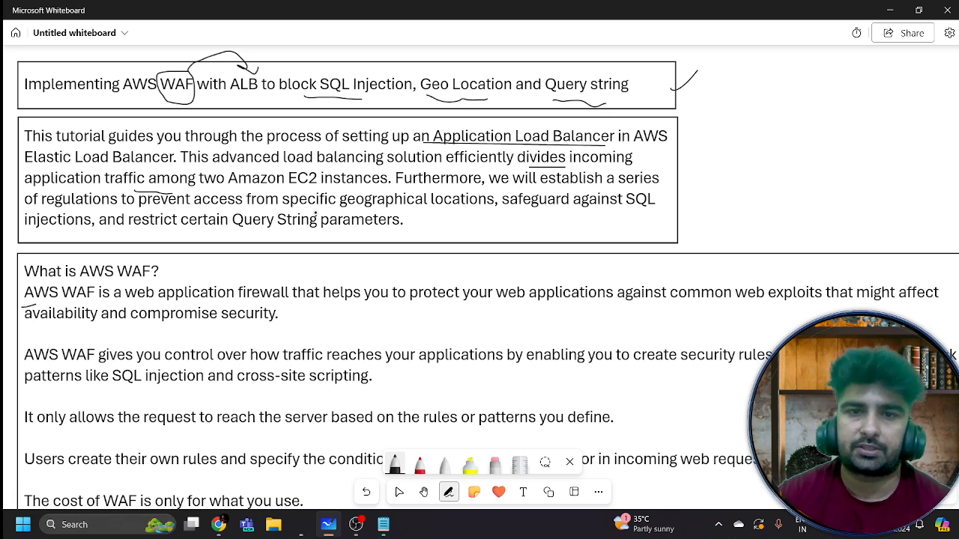
pyautogui.moveTo(303, 187); pyautogui.dragTo(355, 186)
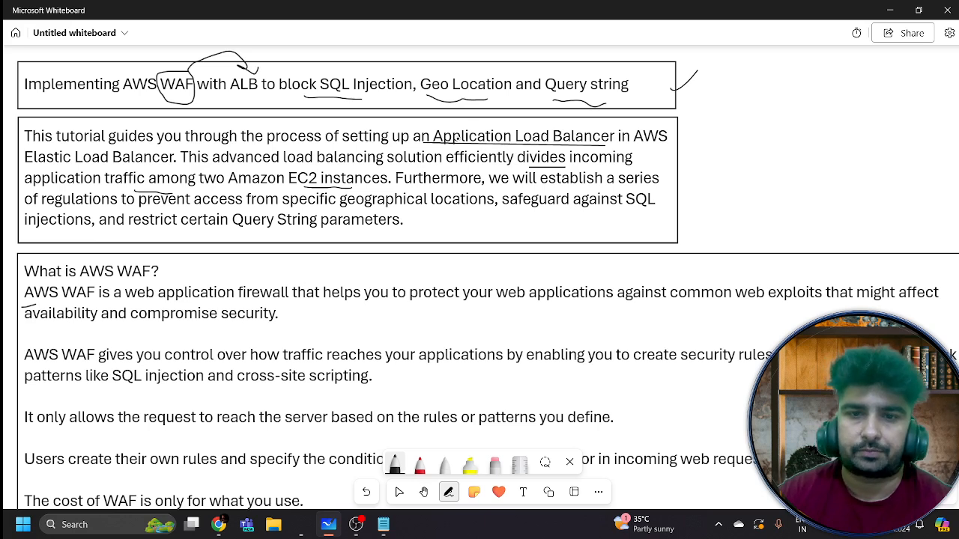
pyautogui.moveTo(82, 208); pyautogui.dragTo(172, 218)
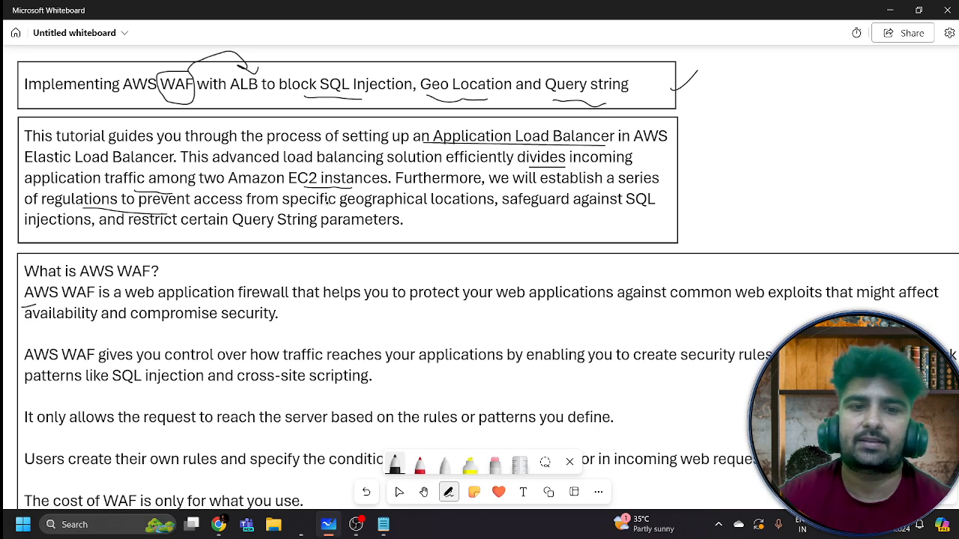
pyautogui.moveTo(361, 208); pyautogui.dragTo(484, 211)
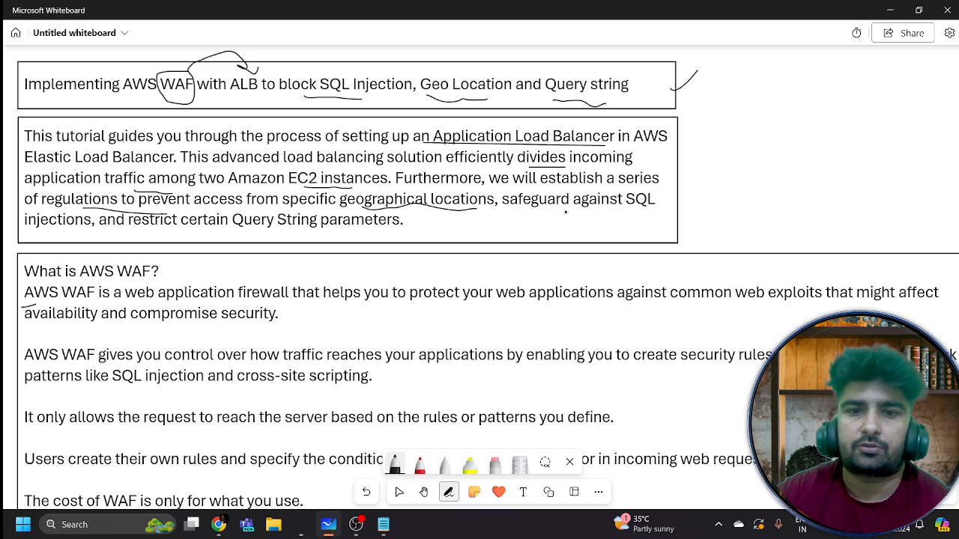
# Underline against SQL injections and Query String parameters, and draw a question mark beside the notes
pyautogui.moveTo(565, 212); pyautogui.dragTo(642, 220)
pyautogui.moveTo(34, 235); pyautogui.dragTo(68, 229)
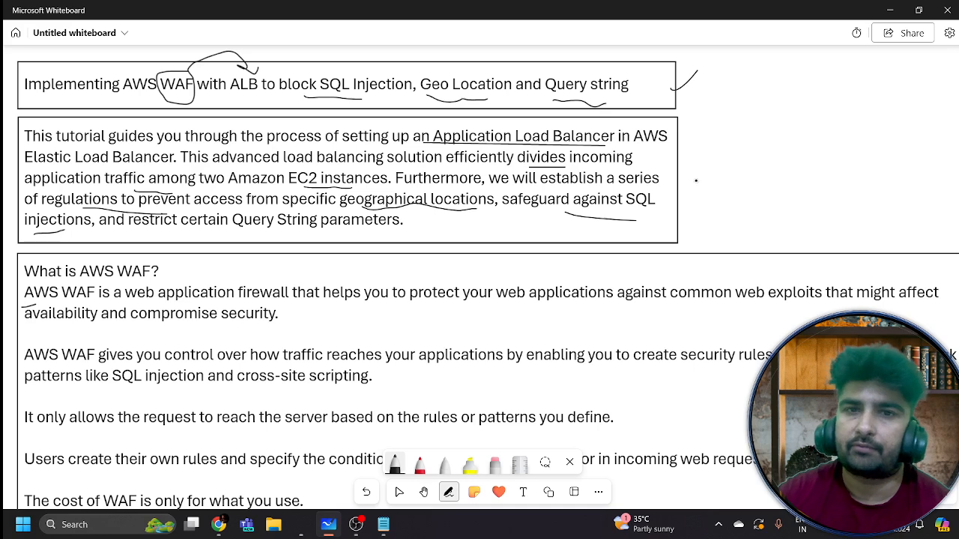
pyautogui.moveTo(229, 222); pyautogui.dragTo(411, 233)
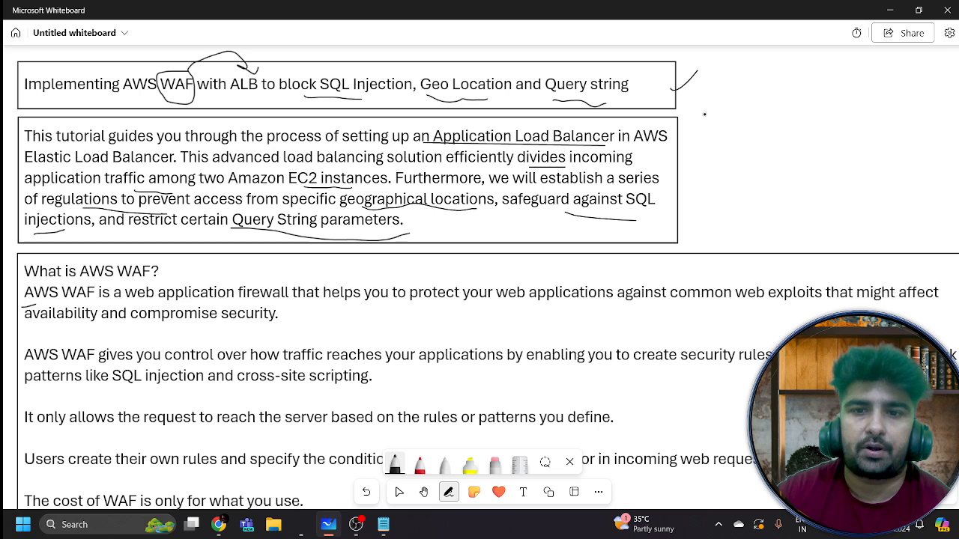
pyautogui.moveTo(704, 113); pyautogui.dragTo(703, 125)
pyautogui.moveTo(875, 87); pyautogui.dragTo(883, 101)
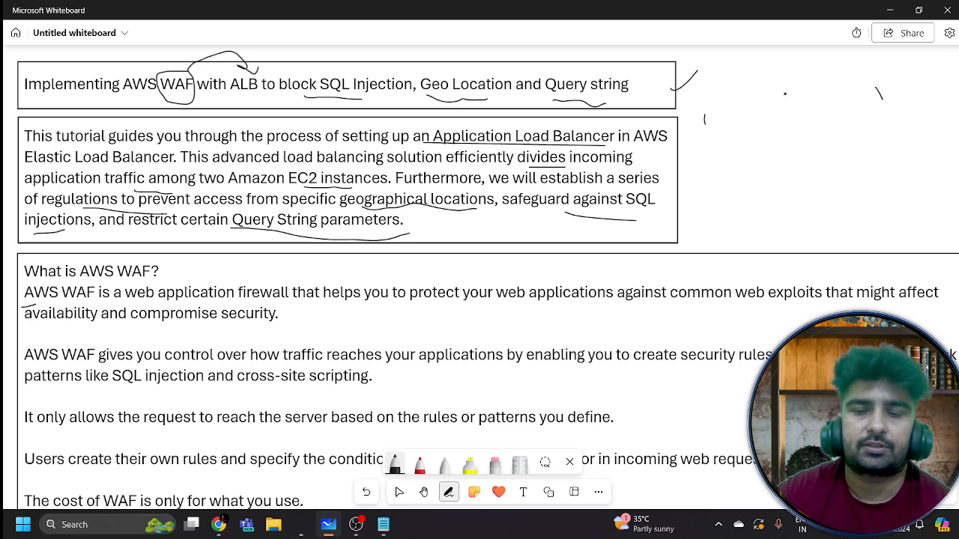
pyautogui.moveTo(784, 96)
pyautogui.mouseDown()
pyautogui.moveTo(788, 112)
pyautogui.moveTo(852, 101)
pyautogui.mouseUp()
pyautogui.click(789, 125)
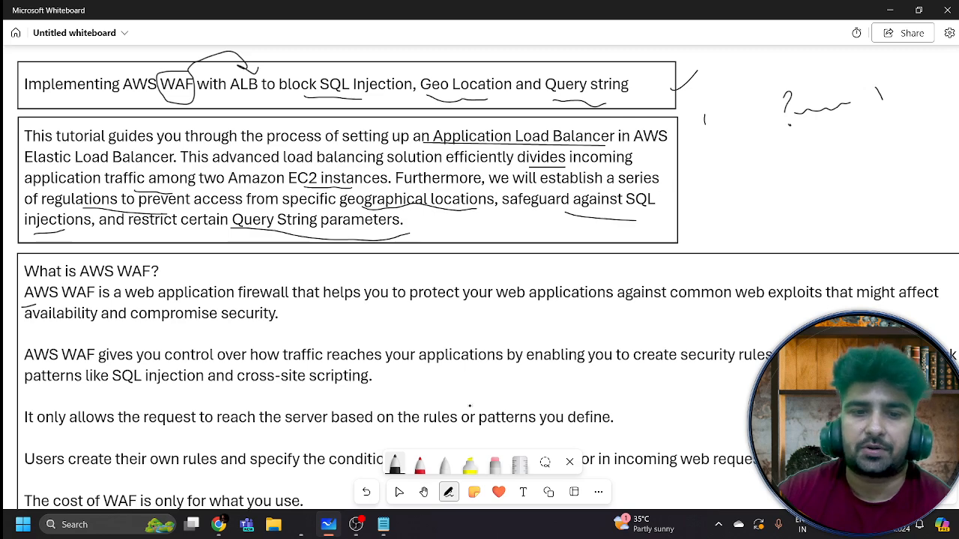
pyautogui.click(423, 491)
# Bring the architecture diagram into view, mark Webserver 1, and circle the Application Load Balancer
pyautogui.moveTo(710, 123); pyautogui.dragTo(725, 102)
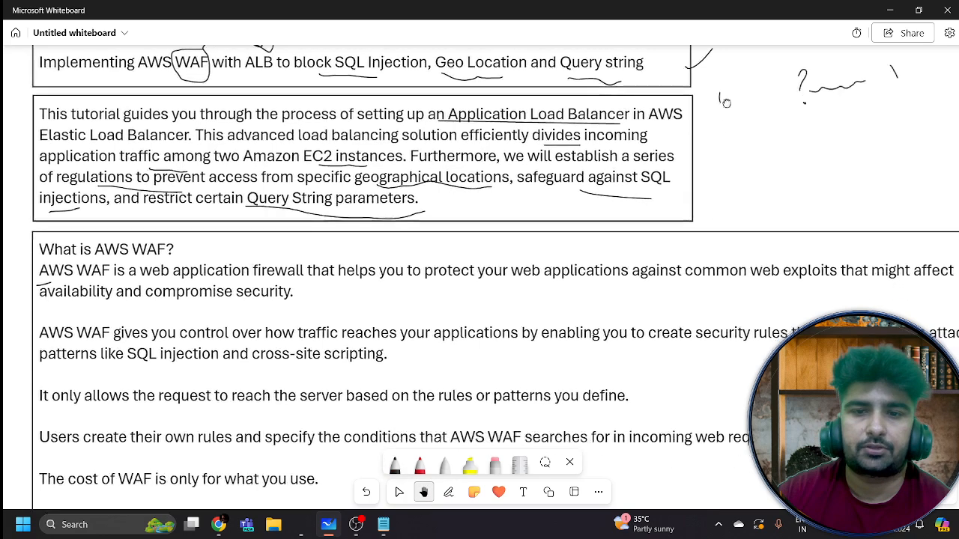
pyautogui.scroll(-3, 725, 102)
pyautogui.moveTo(342, 453); pyautogui.dragTo(325, 64)
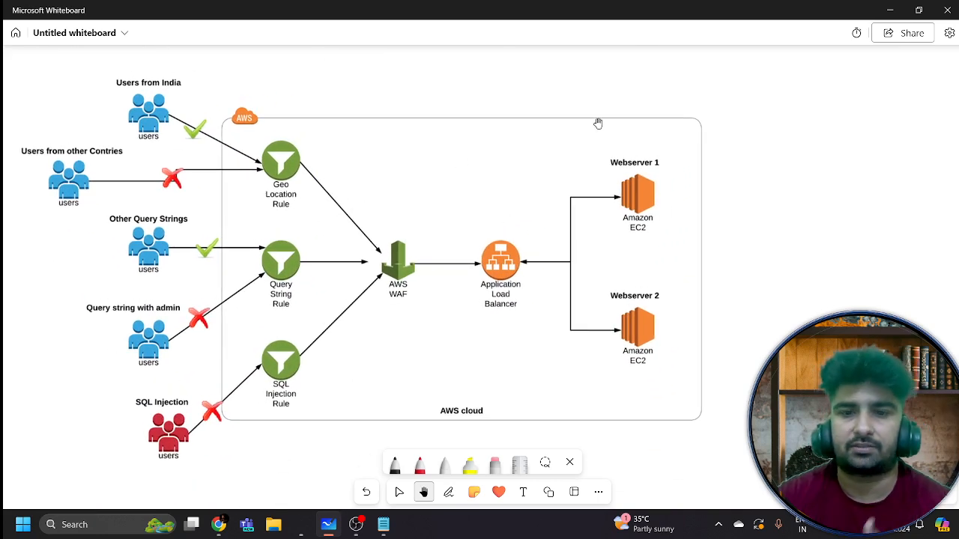
pyautogui.click(448, 494)
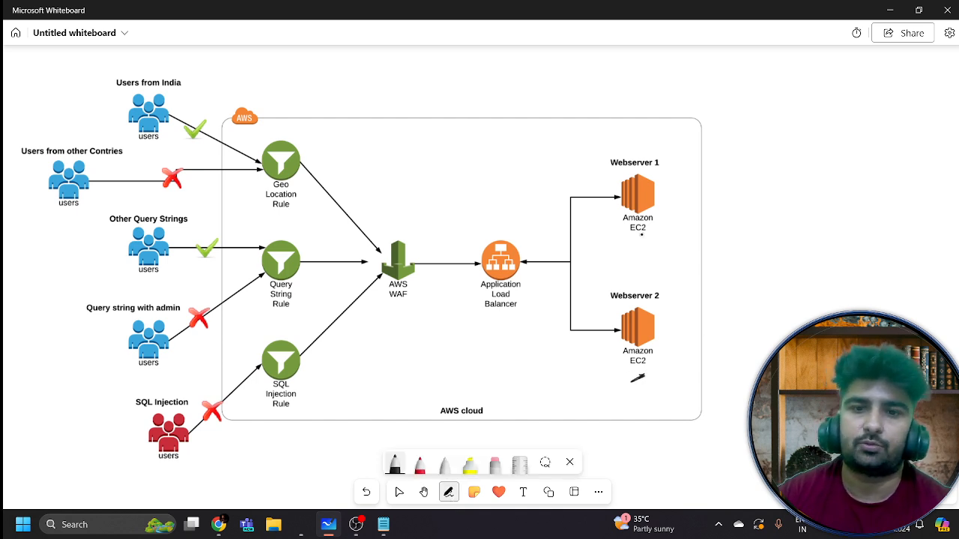
pyautogui.moveTo(641, 245); pyautogui.dragTo(647, 246)
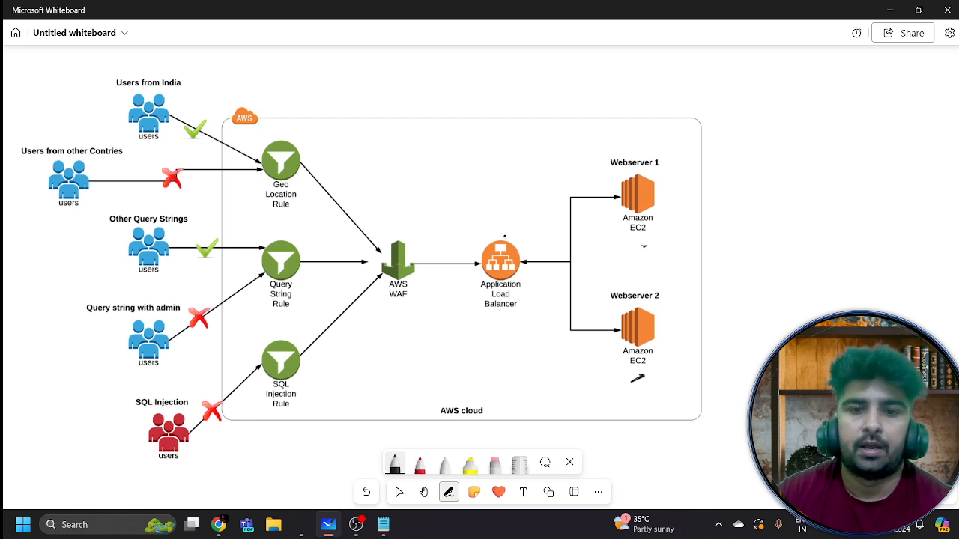
pyautogui.moveTo(511, 237)
pyautogui.mouseDown()
pyautogui.moveTo(467, 277)
pyautogui.moveTo(524, 222)
pyautogui.moveTo(515, 231)
pyautogui.moveTo(529, 200)
pyautogui.mouseUp()
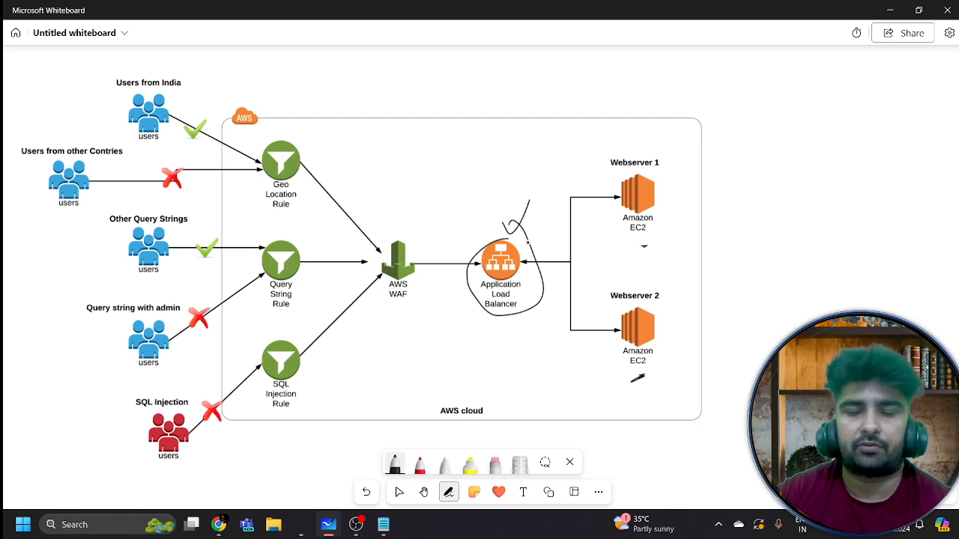
pyautogui.moveTo(527, 242)
pyautogui.mouseDown()
pyautogui.moveTo(530, 249)
pyautogui.moveTo(560, 168)
pyautogui.moveTo(568, 191)
pyautogui.moveTo(552, 200)
pyautogui.mouseUp()
pyautogui.moveTo(536, 254)
pyautogui.mouseDown()
pyautogui.moveTo(547, 303)
pyautogui.moveTo(563, 303)
pyautogui.moveTo(566, 313)
pyautogui.mouseUp()
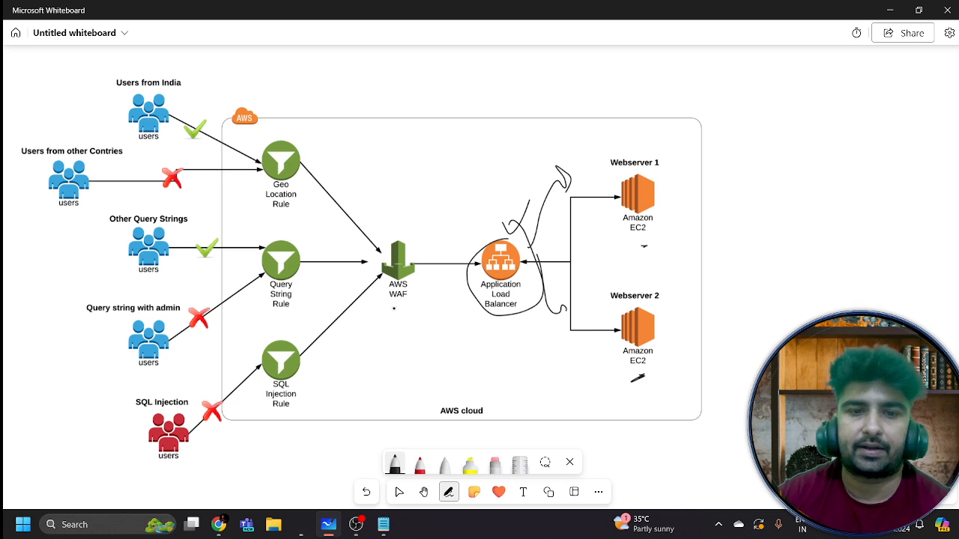
# Underline and circle AWS WAF, then trace the paths from Geo Location, Query String and SQL Injection rules
pyautogui.moveTo(394, 308); pyautogui.dragTo(431, 313)
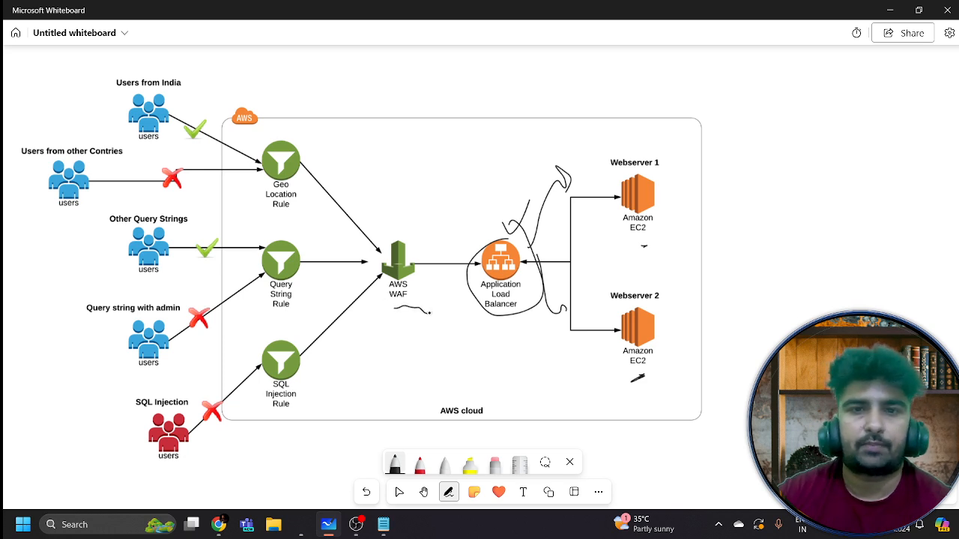
pyautogui.moveTo(397, 247); pyautogui.dragTo(409, 257)
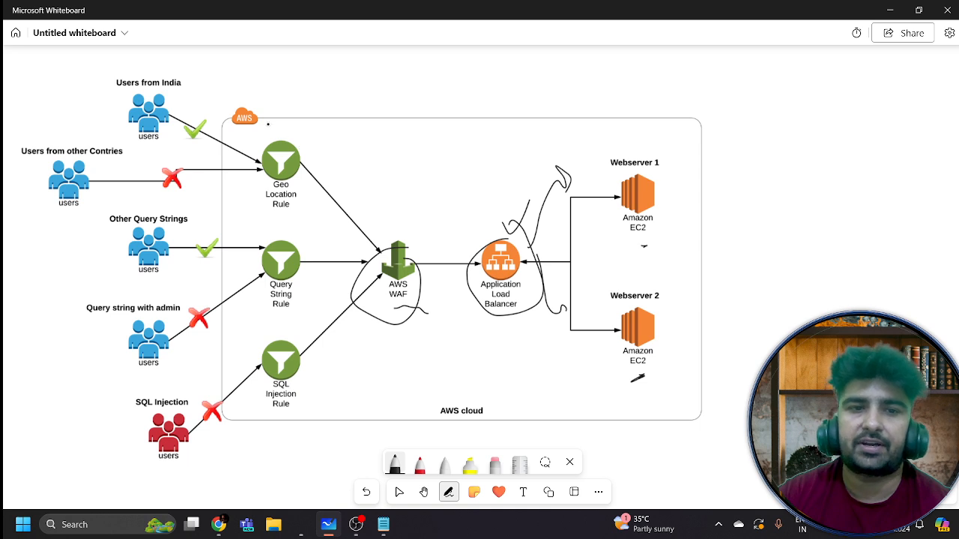
pyautogui.moveTo(268, 124); pyautogui.dragTo(334, 207)
pyautogui.moveTo(309, 289); pyautogui.dragTo(333, 263)
pyautogui.moveTo(307, 388)
pyautogui.mouseDown()
pyautogui.moveTo(327, 340)
pyautogui.moveTo(339, 349)
pyautogui.mouseUp()
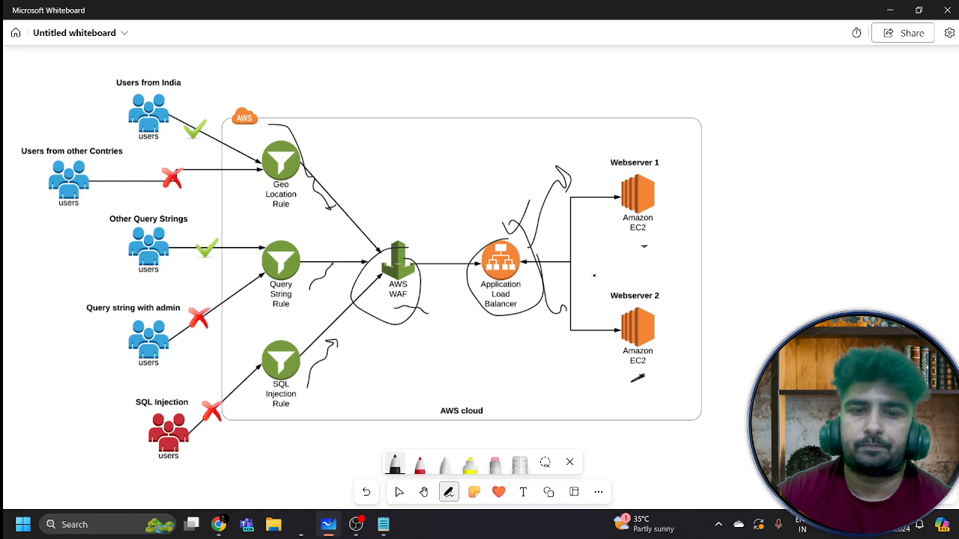
pyautogui.moveTo(297, 421); pyautogui.dragTo(304, 415)
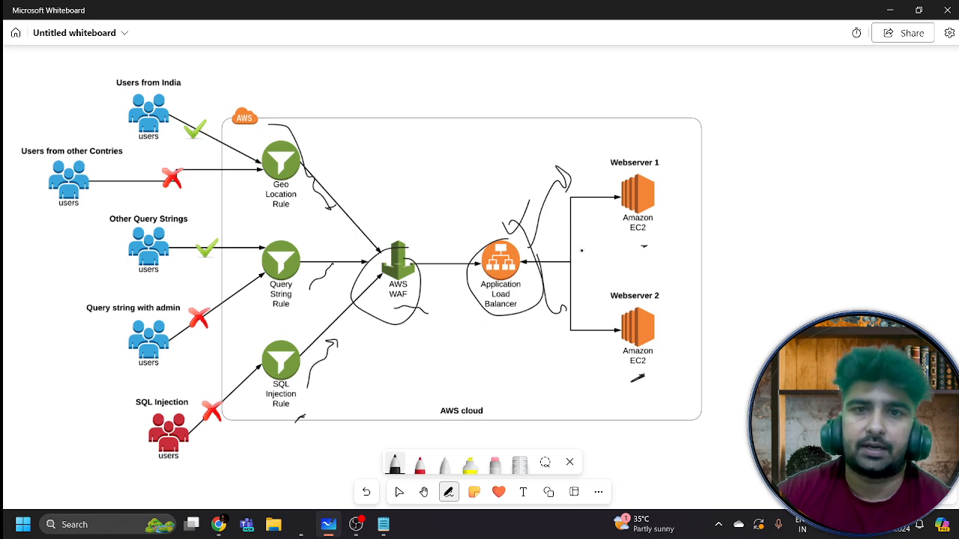
pyautogui.click(423, 491)
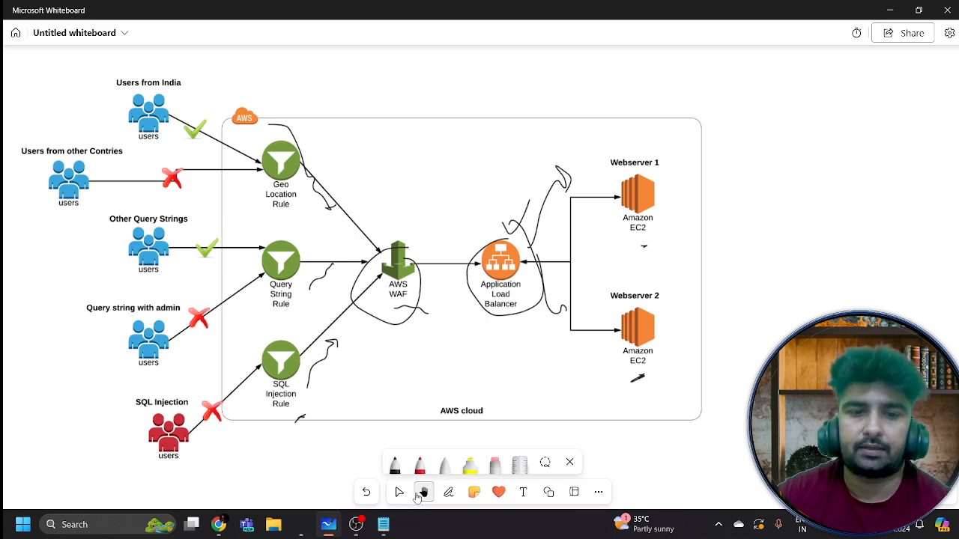
# Frame the WAF notes and underline firewall, protect your web applications, common web exploits and security
pyautogui.scroll(5, 762, 198)
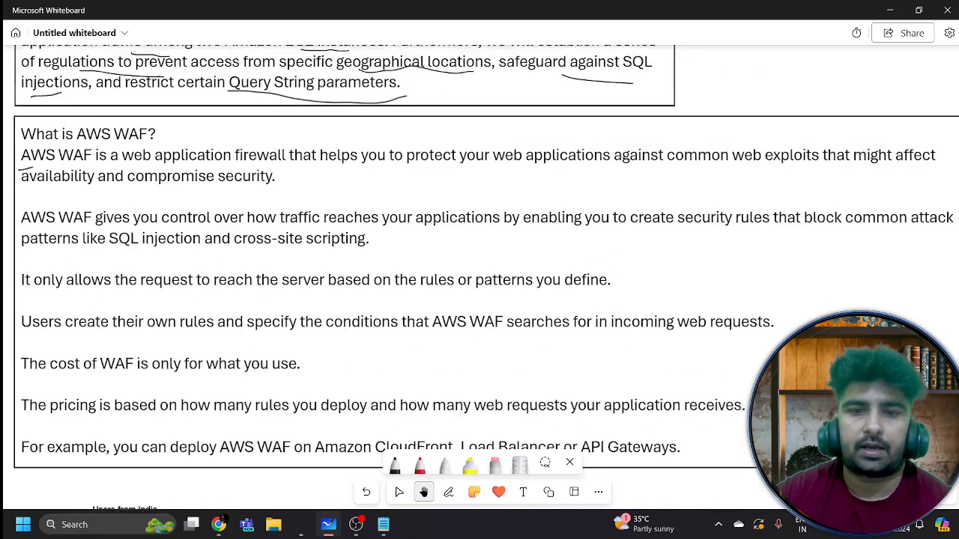
pyautogui.moveTo(479, 269); pyautogui.dragTo(457, 261)
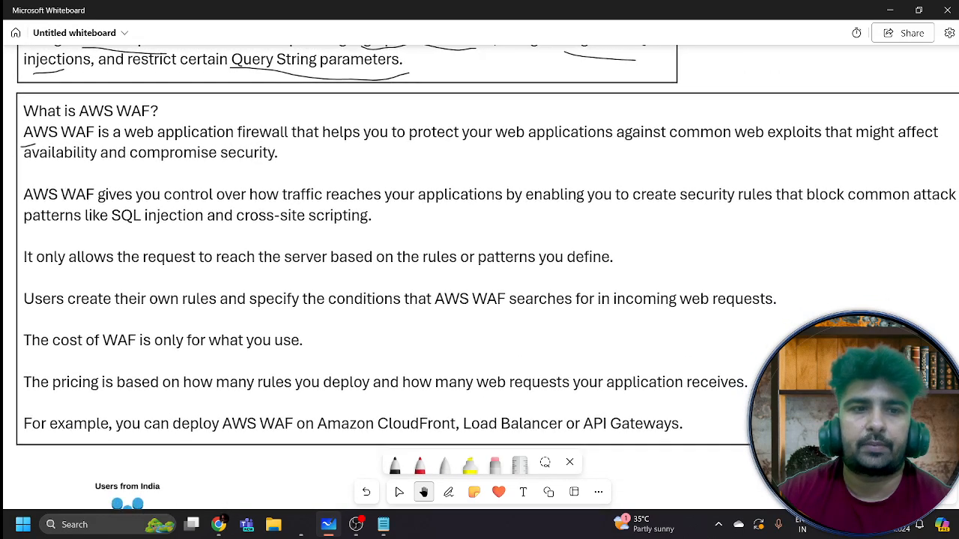
pyautogui.click(450, 492)
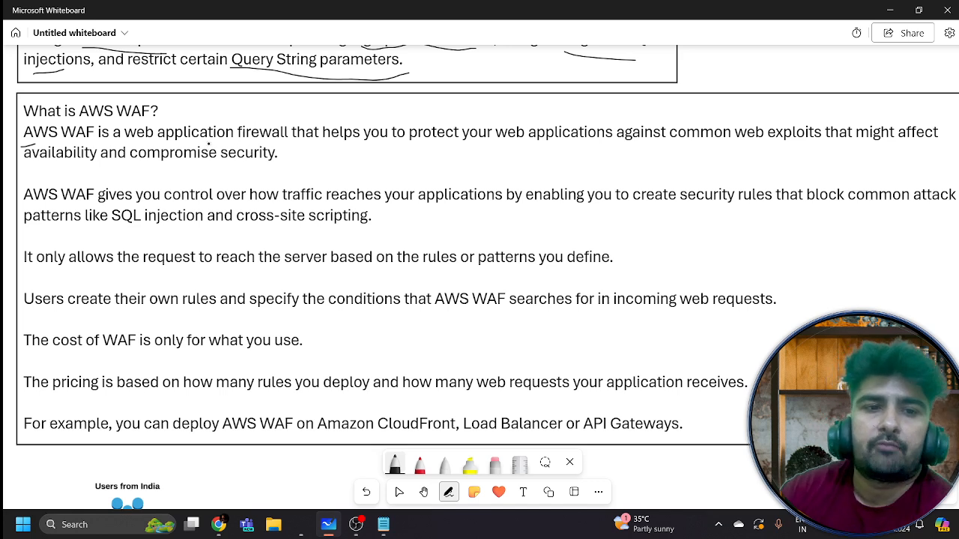
pyautogui.moveTo(245, 145); pyautogui.dragTo(284, 143)
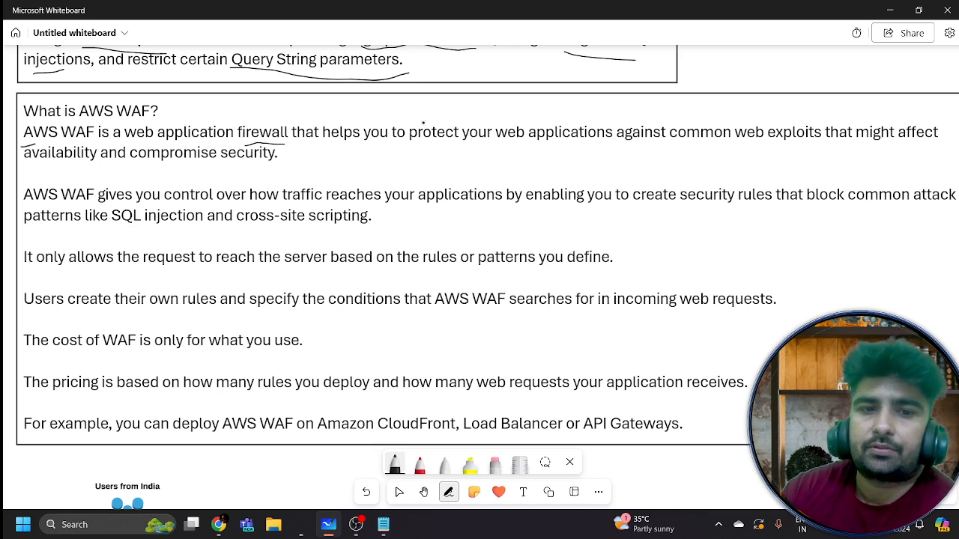
pyautogui.moveTo(444, 146); pyautogui.dragTo(601, 152)
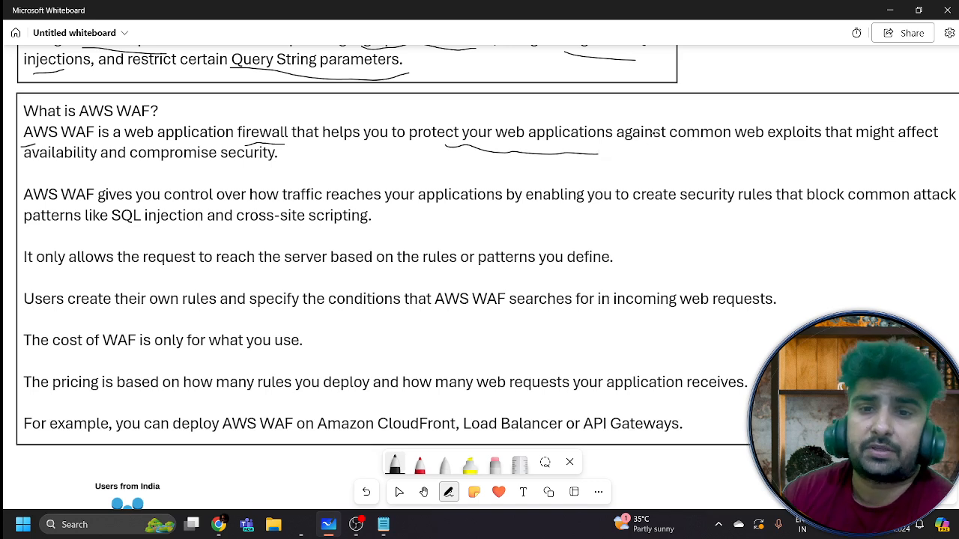
pyautogui.moveTo(695, 144); pyautogui.dragTo(817, 152)
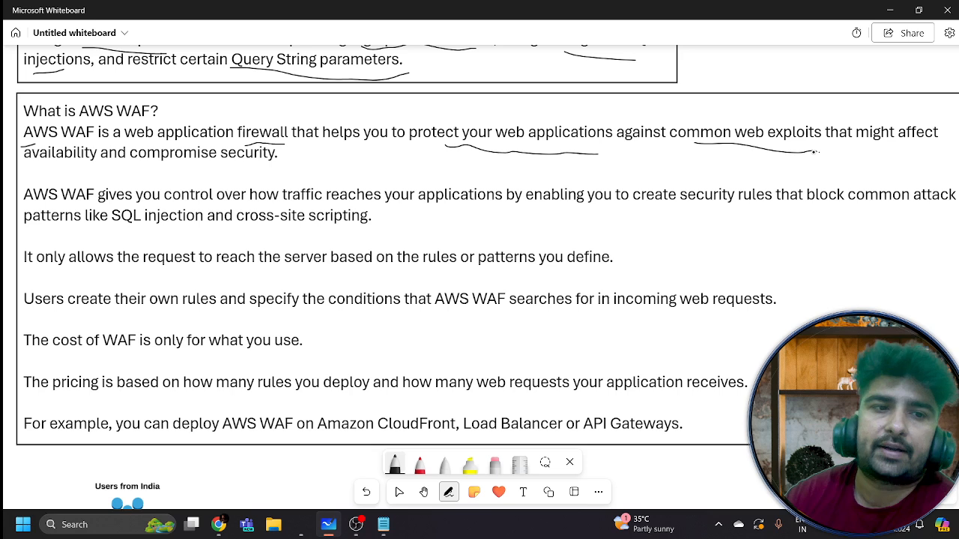
pyautogui.moveTo(220, 162); pyautogui.dragTo(288, 158)
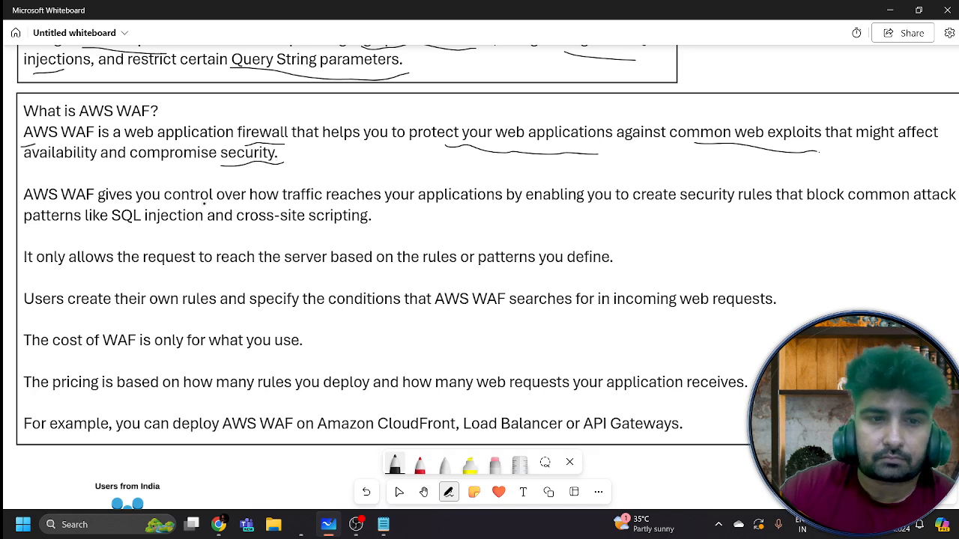
pyautogui.moveTo(204, 169)
pyautogui.mouseDown()
pyautogui.moveTo(212, 183)
pyautogui.moveTo(226, 173)
pyautogui.mouseUp()
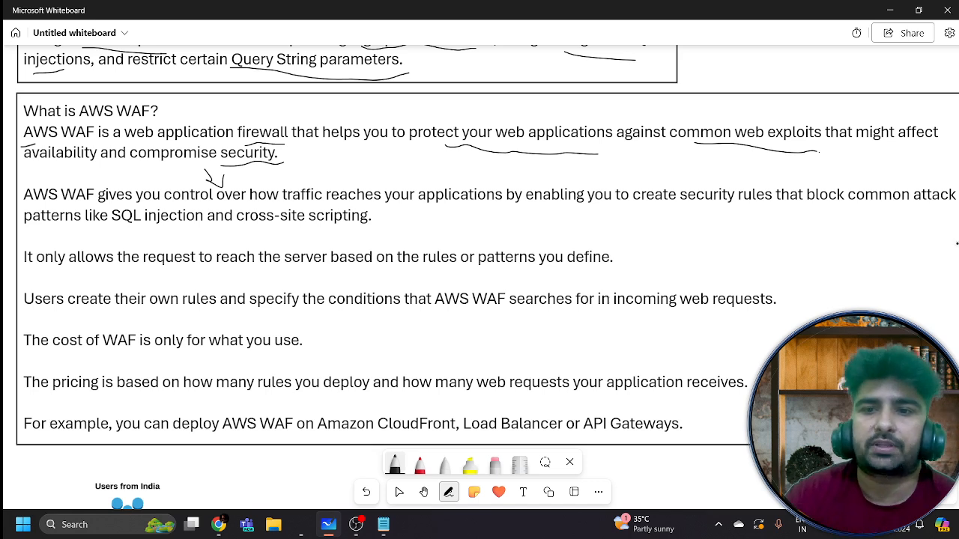
# Underline SQL injection and cross-site scripting, reach the server, and own rules, adding an arrow on the right
pyautogui.moveTo(843, 196); pyautogui.dragTo(882, 200)
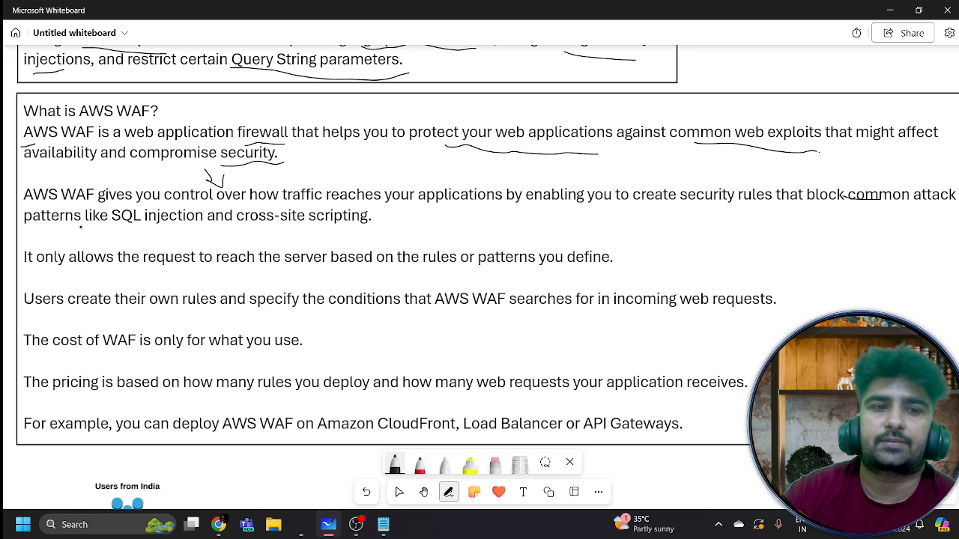
pyautogui.moveTo(120, 233); pyautogui.dragTo(372, 238)
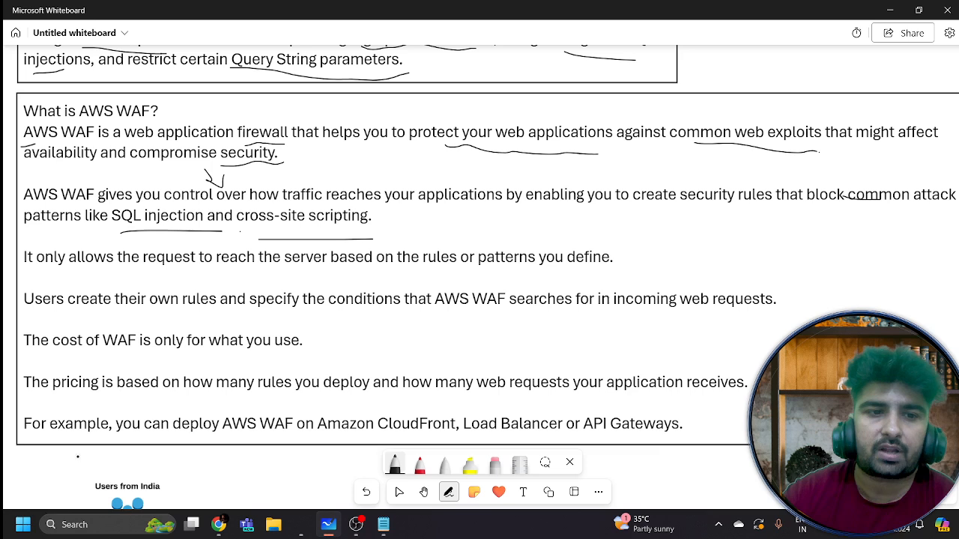
pyautogui.moveTo(206, 268); pyautogui.dragTo(314, 266)
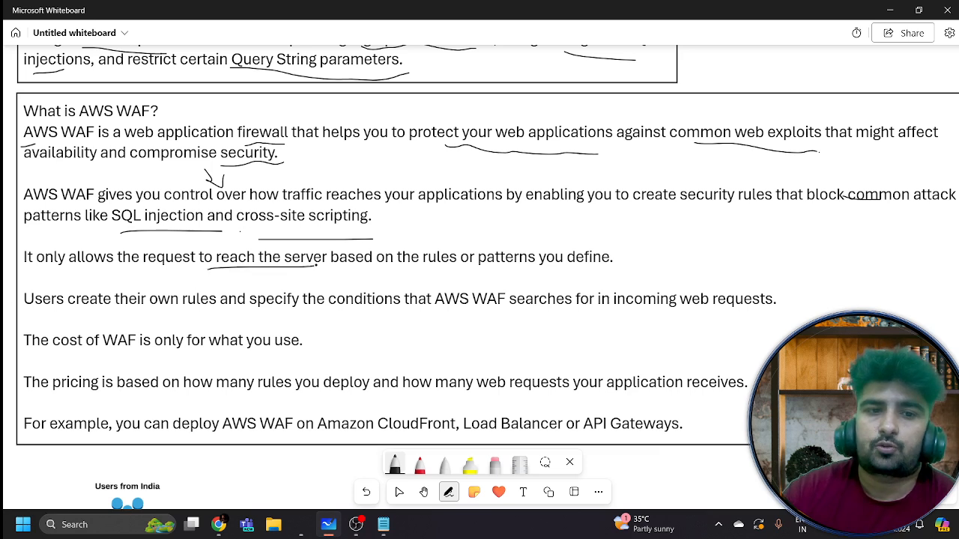
pyautogui.moveTo(461, 266); pyautogui.dragTo(560, 266)
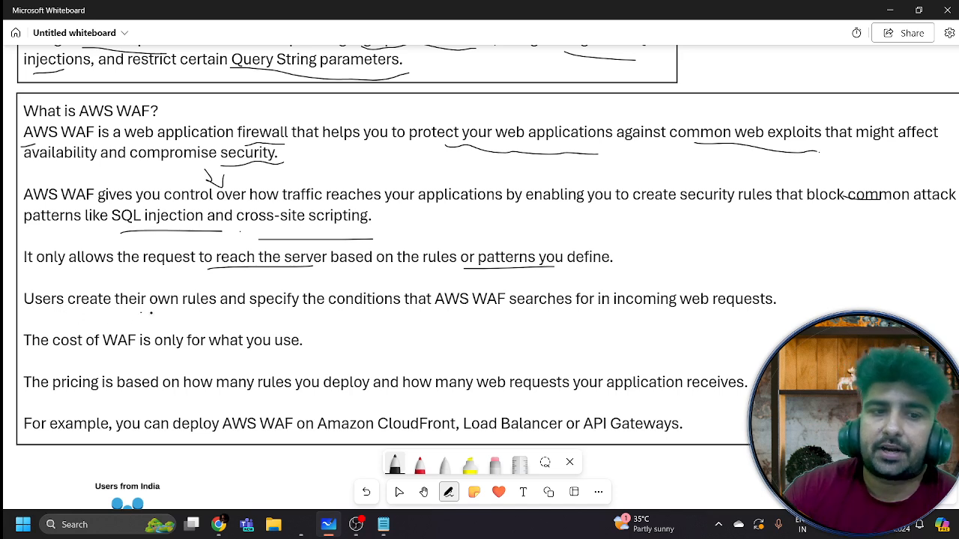
pyautogui.moveTo(140, 317); pyautogui.dragTo(248, 317)
pyautogui.moveTo(410, 310); pyautogui.dragTo(531, 304)
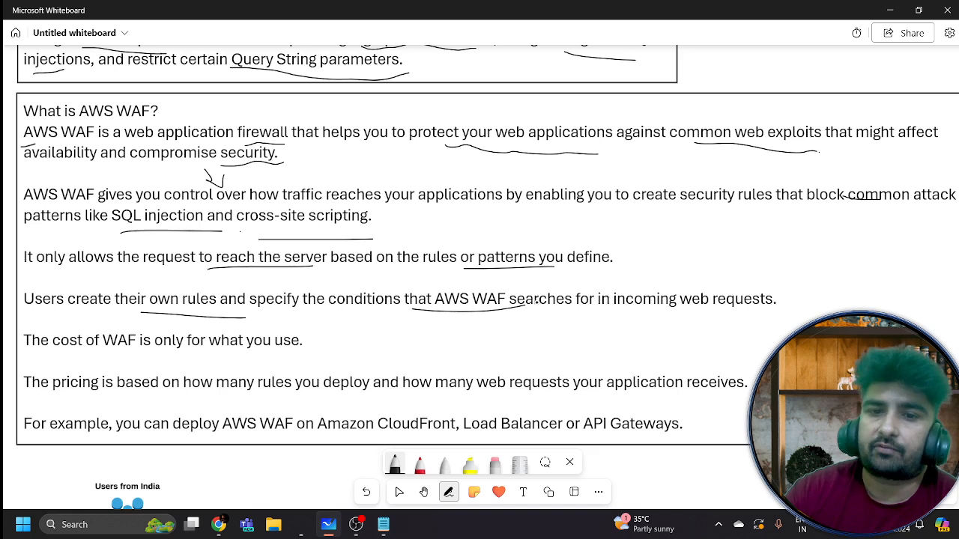
pyautogui.moveTo(623, 315); pyautogui.dragTo(792, 334)
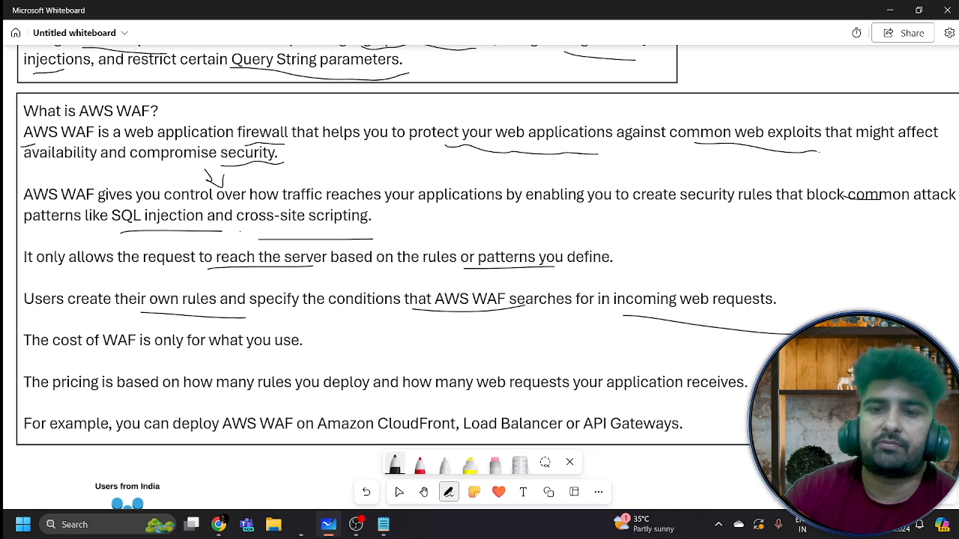
pyautogui.moveTo(678, 213)
pyautogui.mouseDown()
pyautogui.moveTo(663, 255)
pyautogui.moveTo(861, 295)
pyautogui.moveTo(866, 304)
pyautogui.mouseUp()
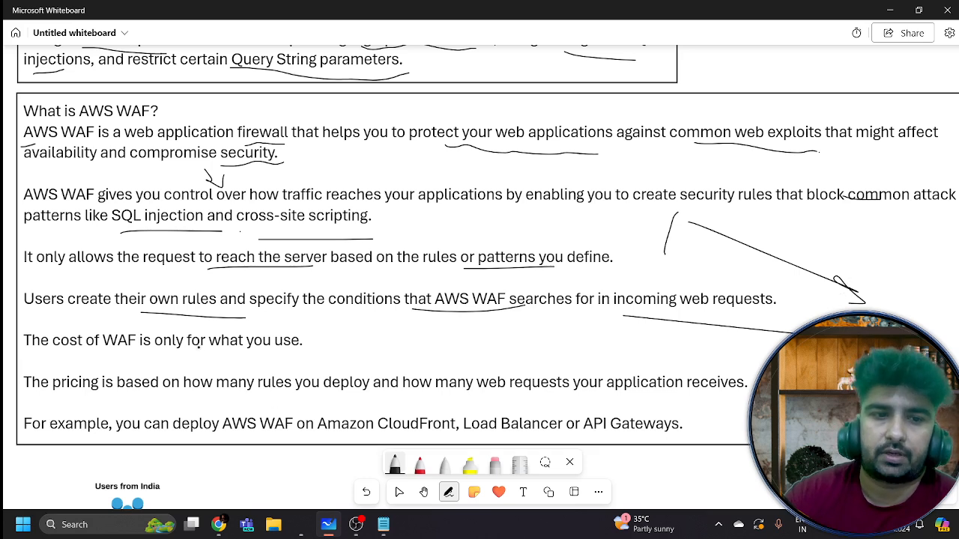
# Underline the pricing phrases and Load Balancer and API Gateways, then bring the AWS Console in Chrome forward
pyautogui.moveTo(219, 359)
pyautogui.mouseDown()
pyautogui.moveTo(326, 357)
pyautogui.moveTo(352, 338)
pyautogui.mouseUp()
pyautogui.moveTo(94, 362); pyautogui.dragTo(124, 359)
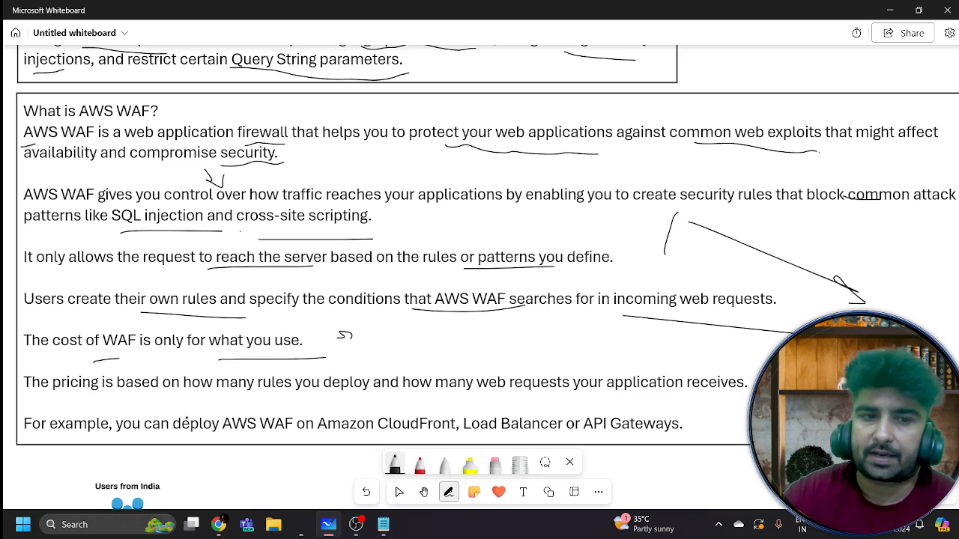
pyautogui.moveTo(249, 398); pyautogui.dragTo(380, 396)
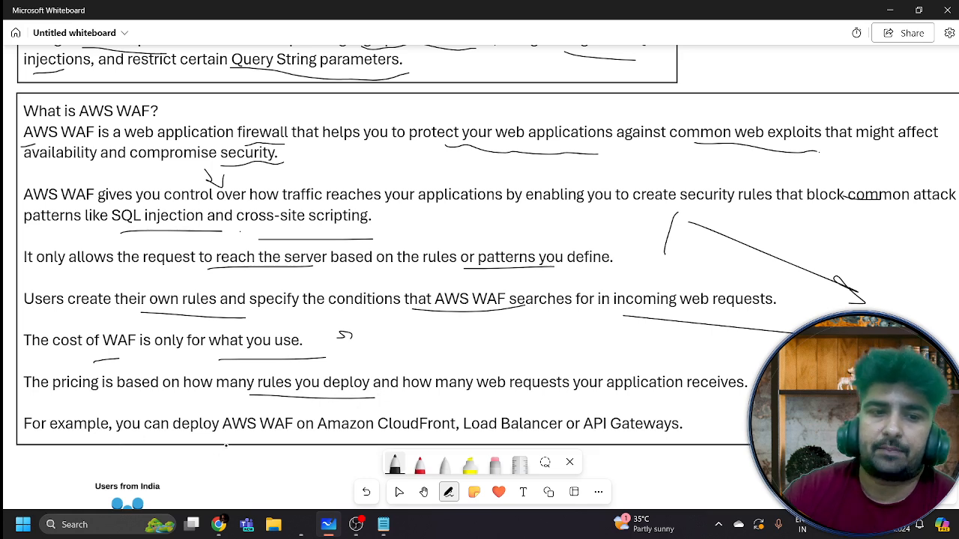
pyautogui.moveTo(226, 445); pyautogui.dragTo(354, 451)
pyautogui.moveTo(374, 405); pyautogui.dragTo(422, 404)
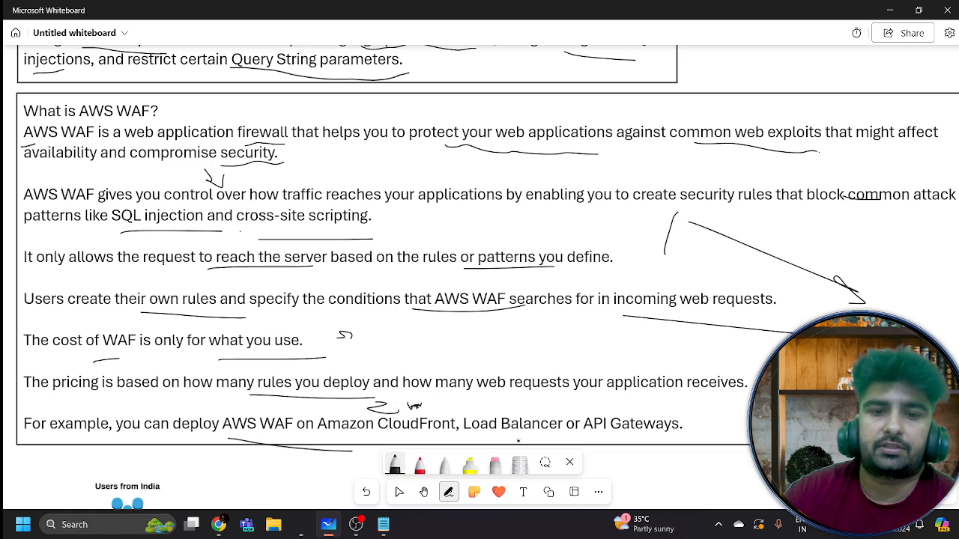
pyautogui.moveTo(500, 435); pyautogui.dragTo(708, 438)
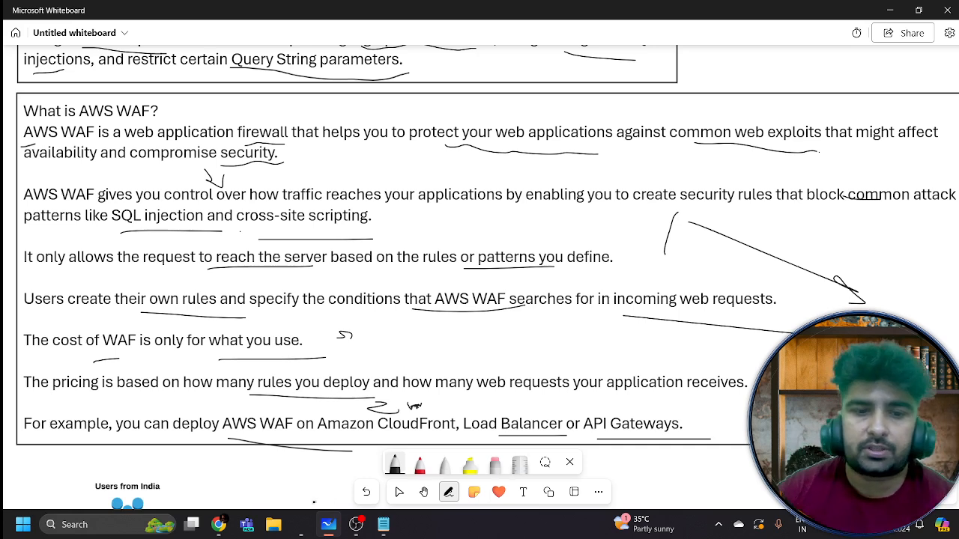
pyautogui.click(220, 526)
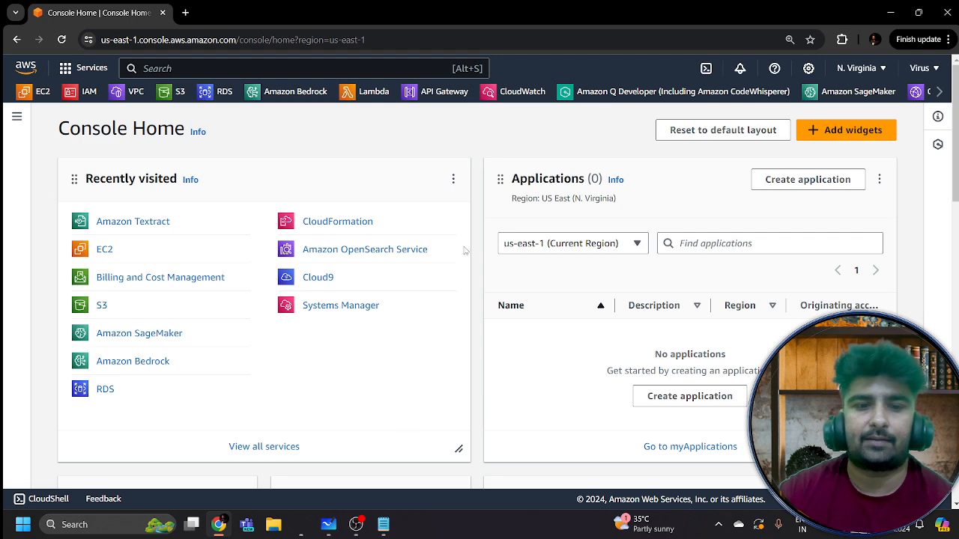
# Hide the Video Capture, Image 2 and Image sources in OBS, then return to the whiteboard
pyautogui.click(356, 525)
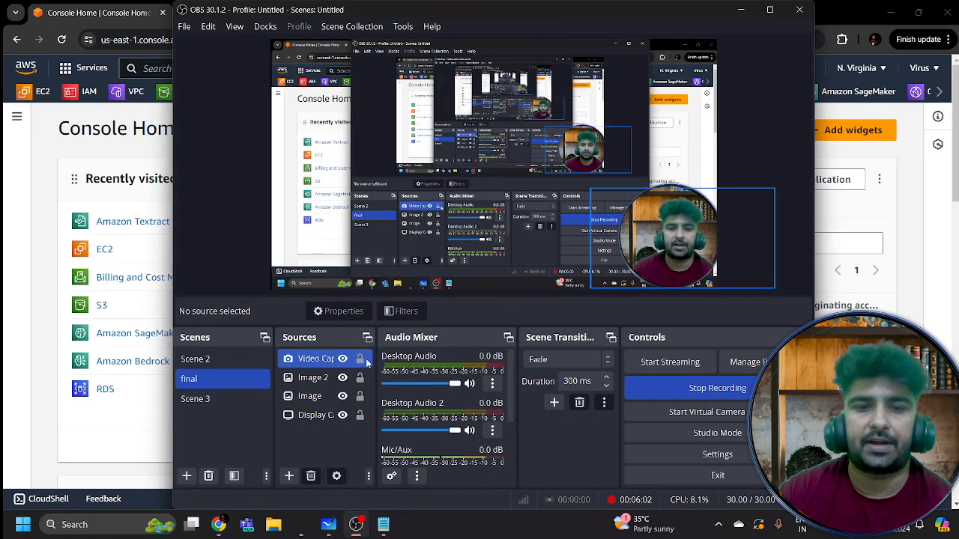
pyautogui.click(342, 359)
pyautogui.click(342, 378)
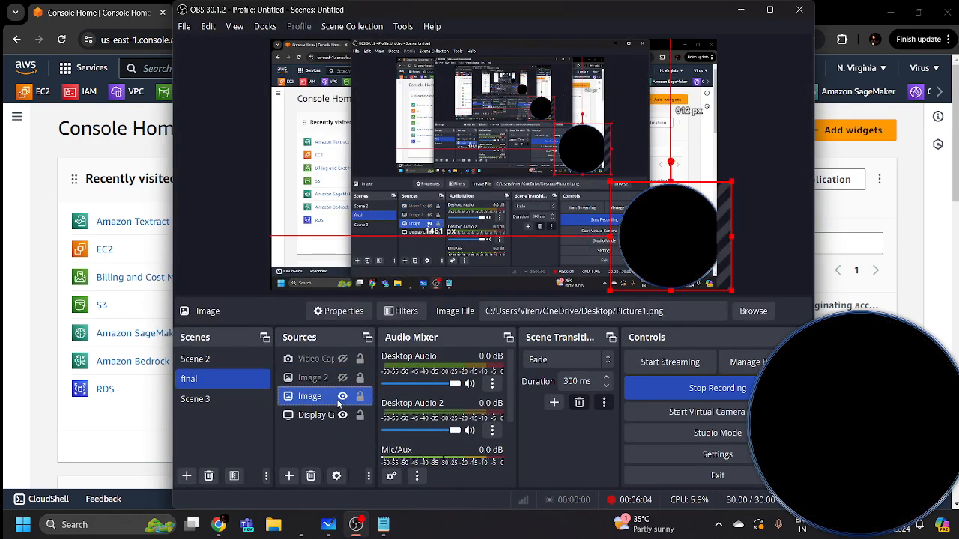
pyautogui.click(342, 396)
pyautogui.click(356, 525)
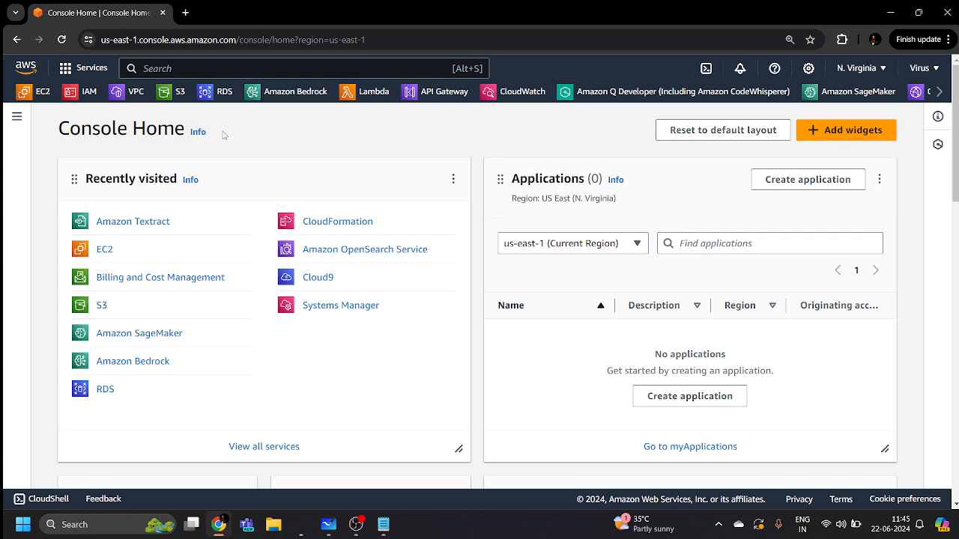
pyautogui.click(328, 524)
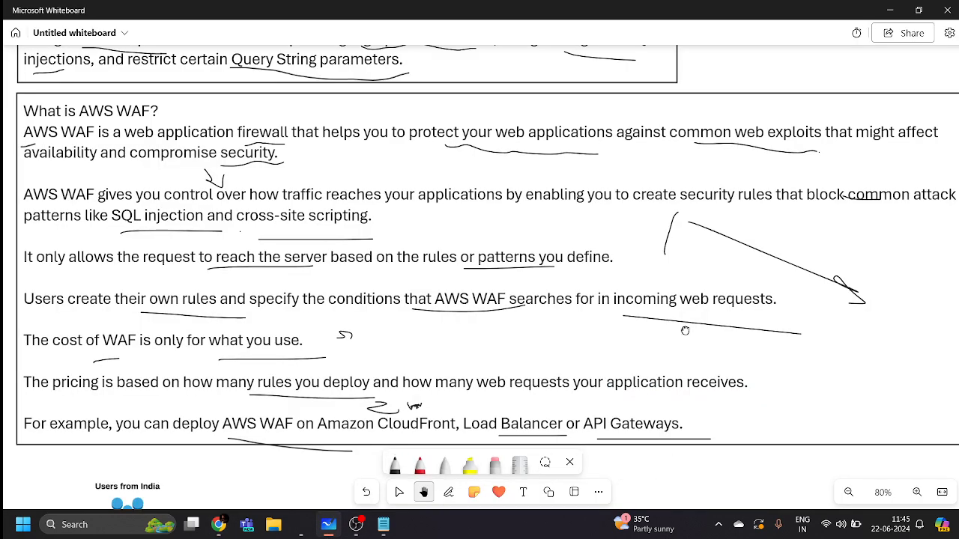
pyautogui.moveTo(684, 330); pyautogui.dragTo(672, 53)
pyautogui.moveTo(707, 358); pyautogui.dragTo(747, 241)
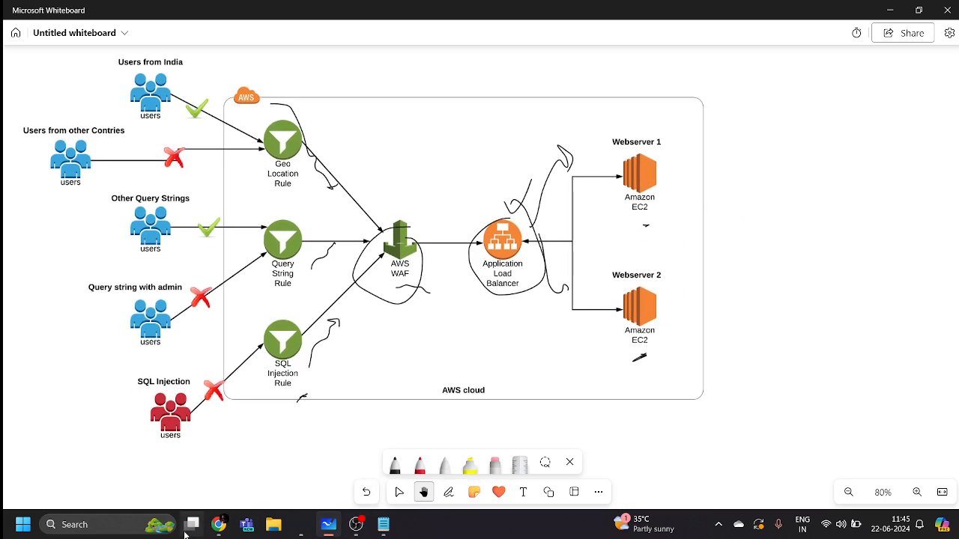
pyautogui.click(218, 524)
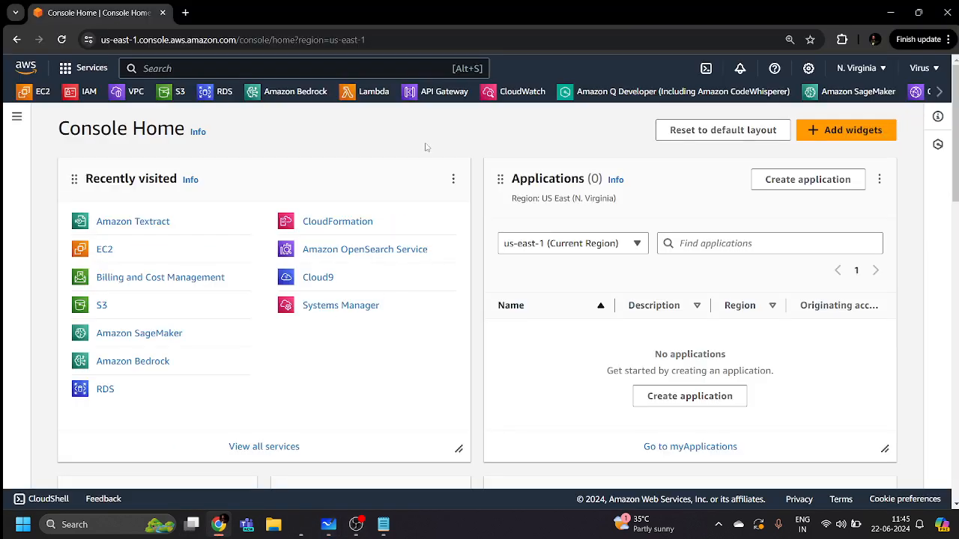
# Open EC2, clear the running-state filter to confirm no instances exist, and start Launch instances
pyautogui.click(216, 68)
pyautogui.write('EC2')
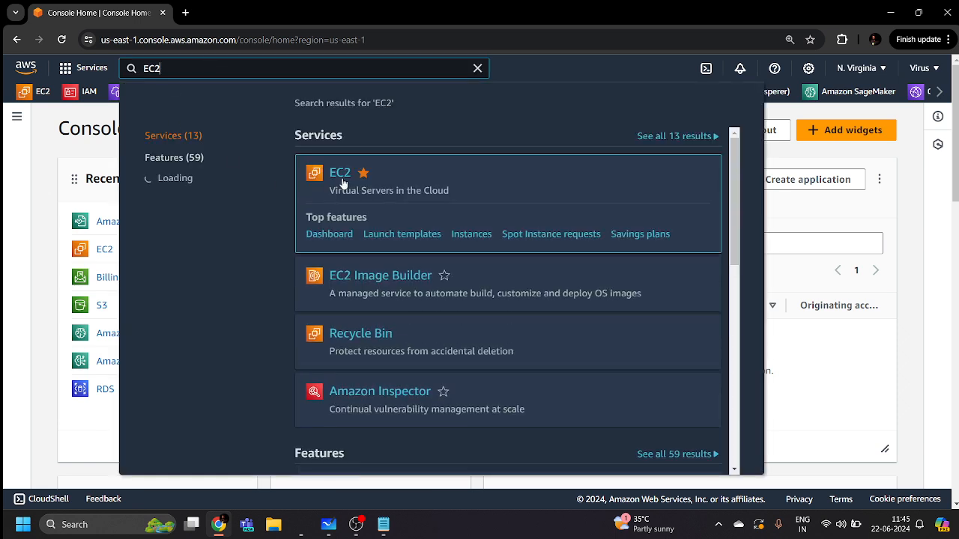
pyautogui.click(339, 173)
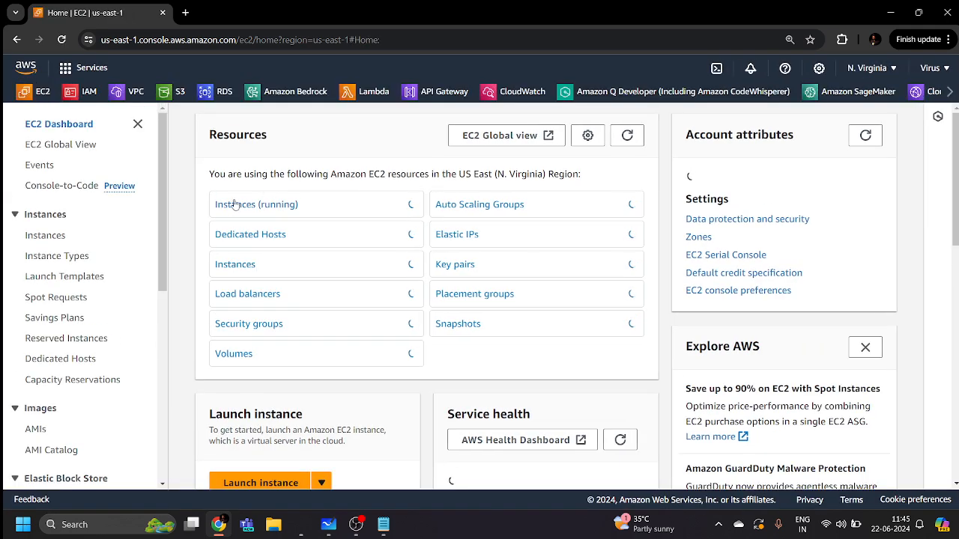
pyautogui.click(258, 206)
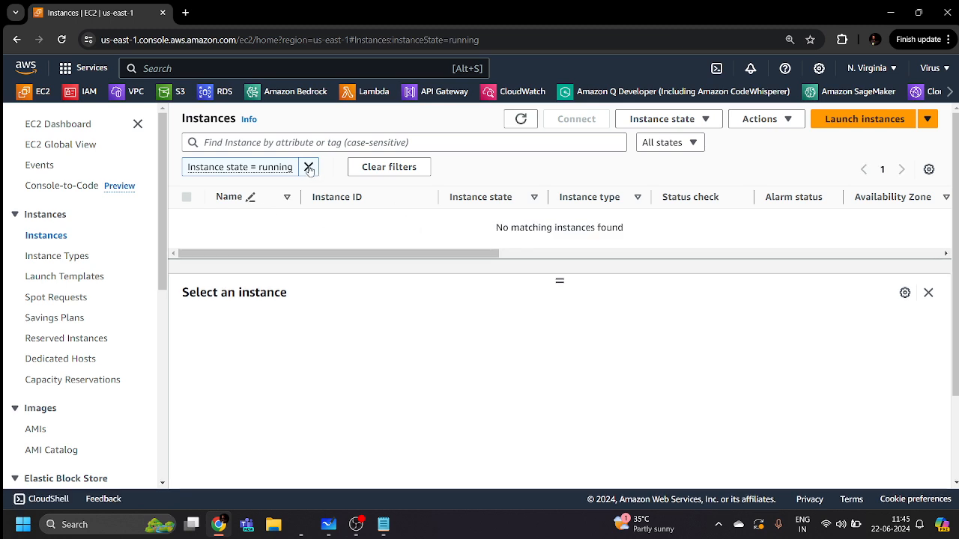
pyautogui.click(308, 166)
pyautogui.click(867, 120)
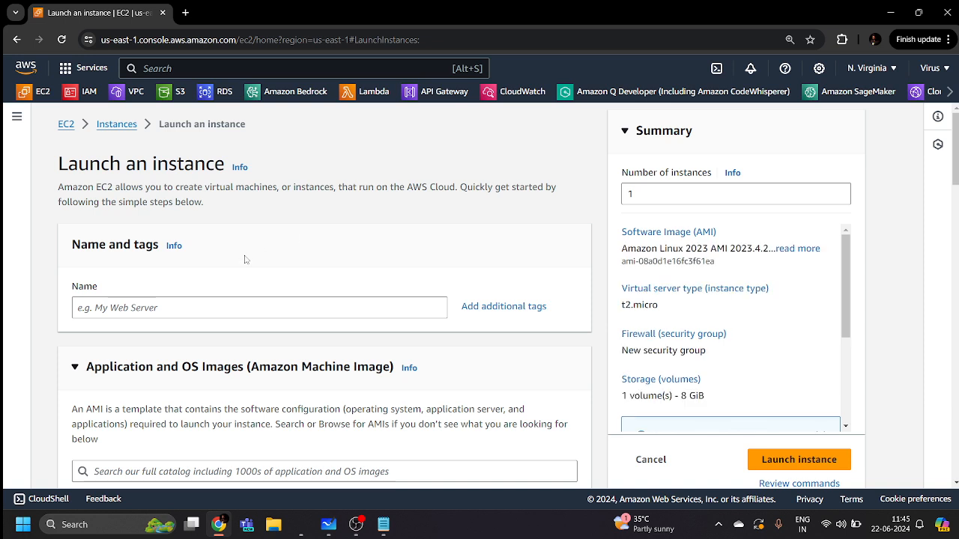
# Name the instance Webserver1 and keep the Amazon Linux 2023 AMI with t2.micro type
pyautogui.click(164, 303)
pyautogui.write('W')
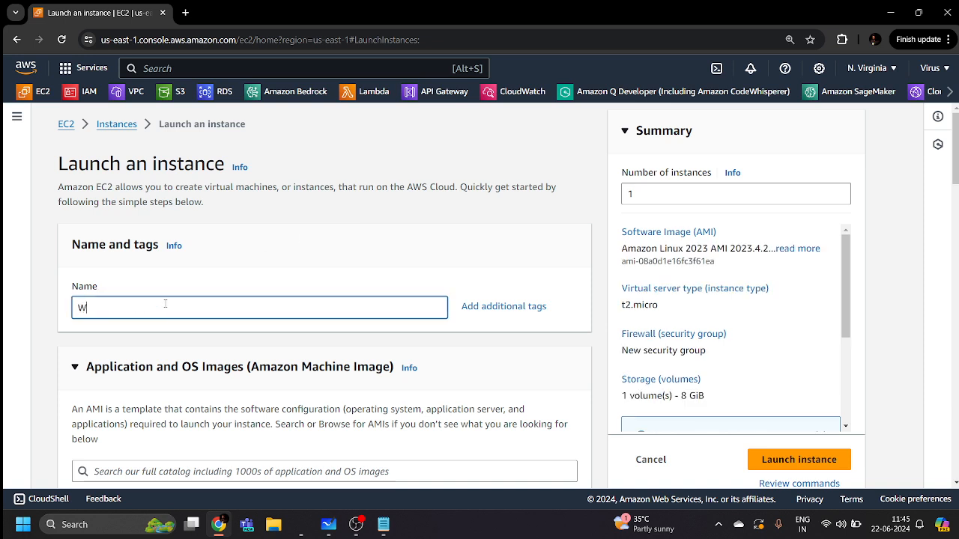
pyautogui.write('ebserver1')
pyautogui.scroll(-3, 123, 161)
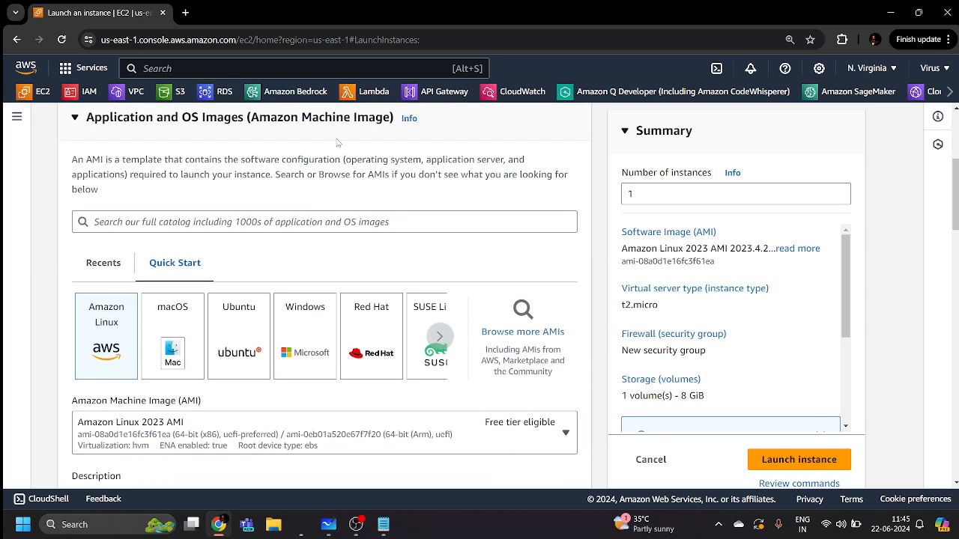
pyautogui.scroll(-3, 94, 285)
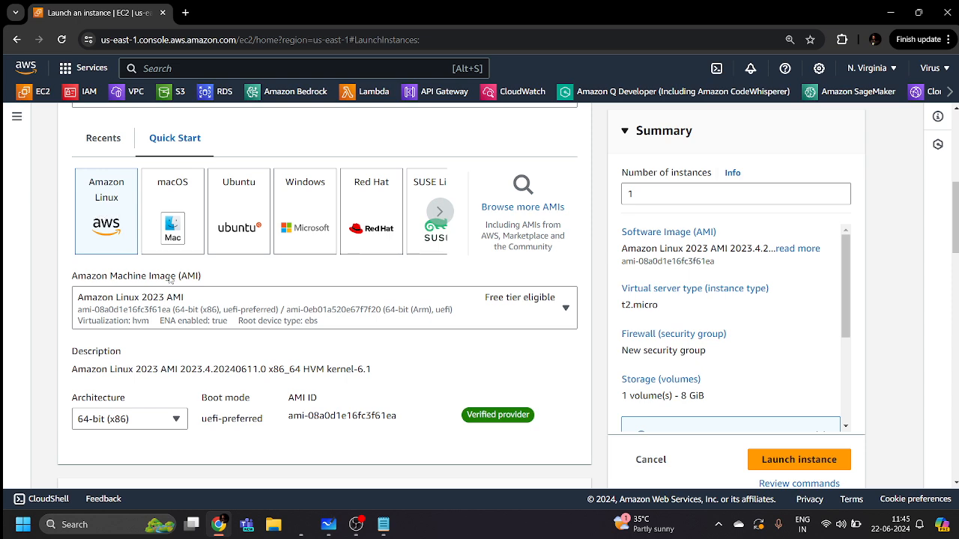
pyautogui.scroll(-1, 389, 351)
pyautogui.scroll(-5, 388, 351)
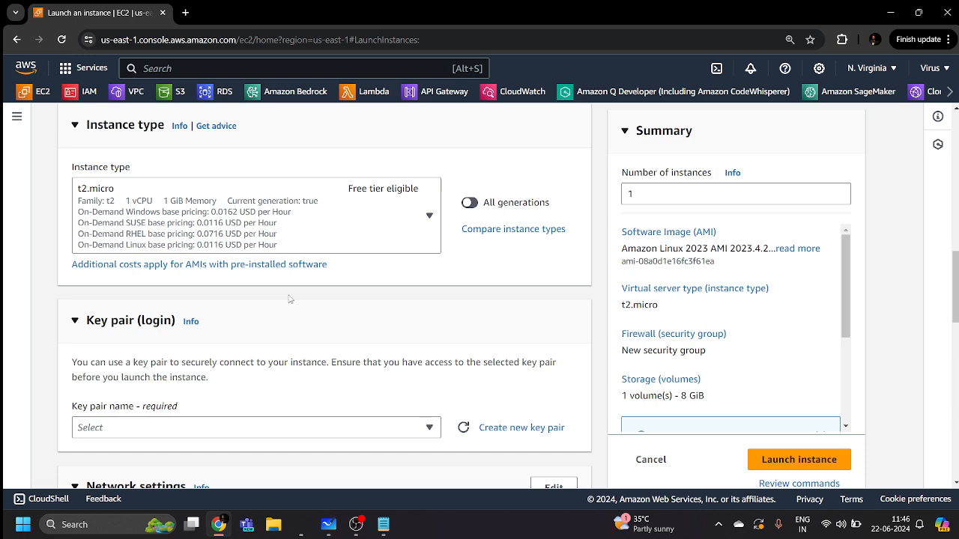
# Create a new RSA .pem key pair named keypair1 for the instance
pyautogui.scroll(-3, 289, 298)
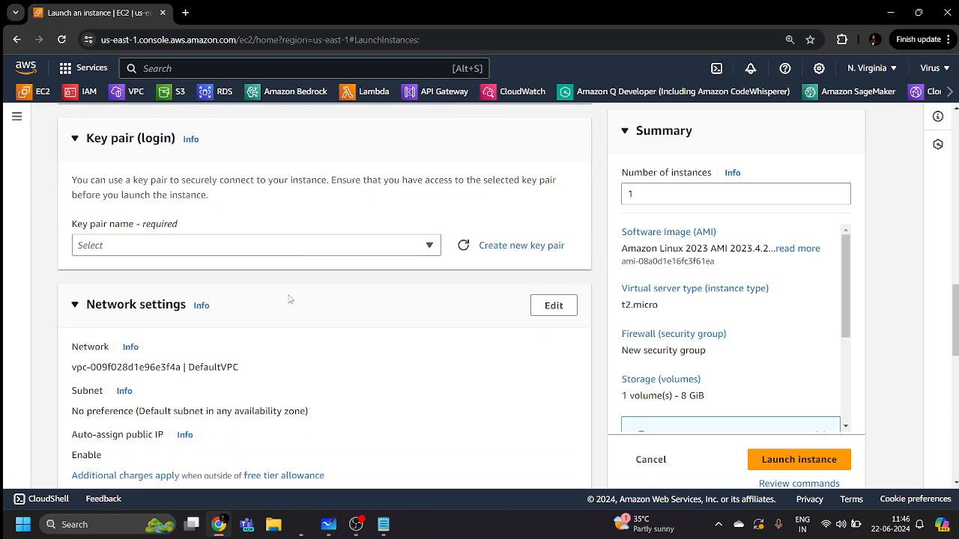
pyautogui.click(505, 241)
pyautogui.click(438, 207)
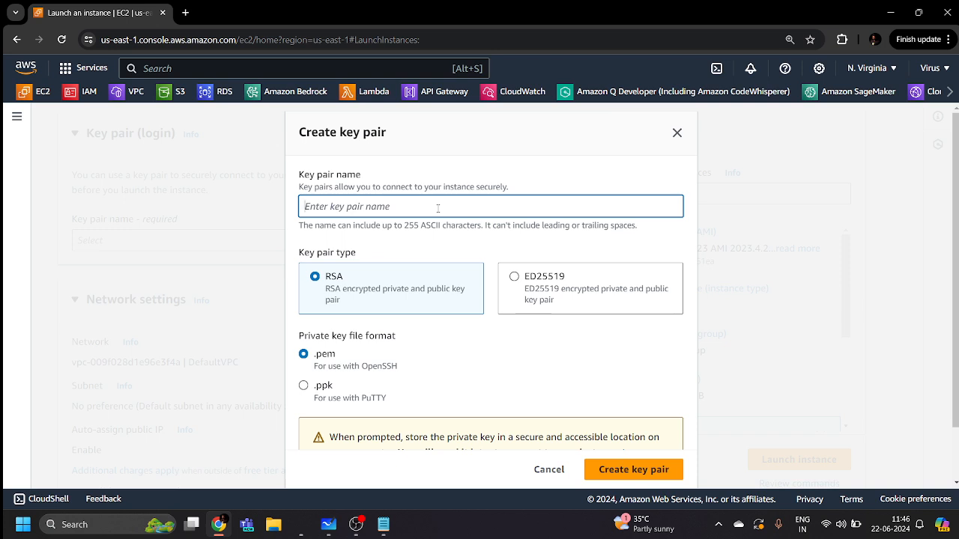
pyautogui.write('keypair1')
pyautogui.scroll(-1, 565, 315)
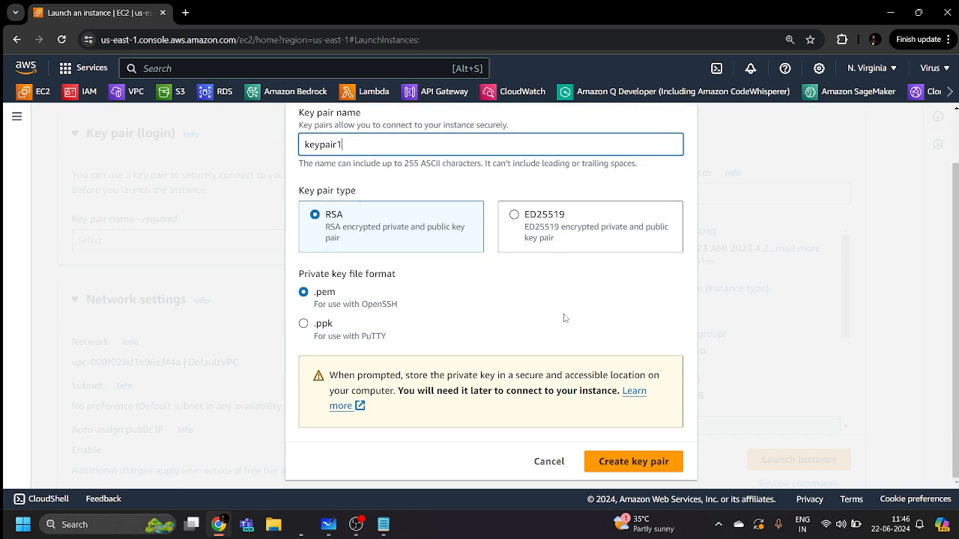
pyautogui.click(635, 472)
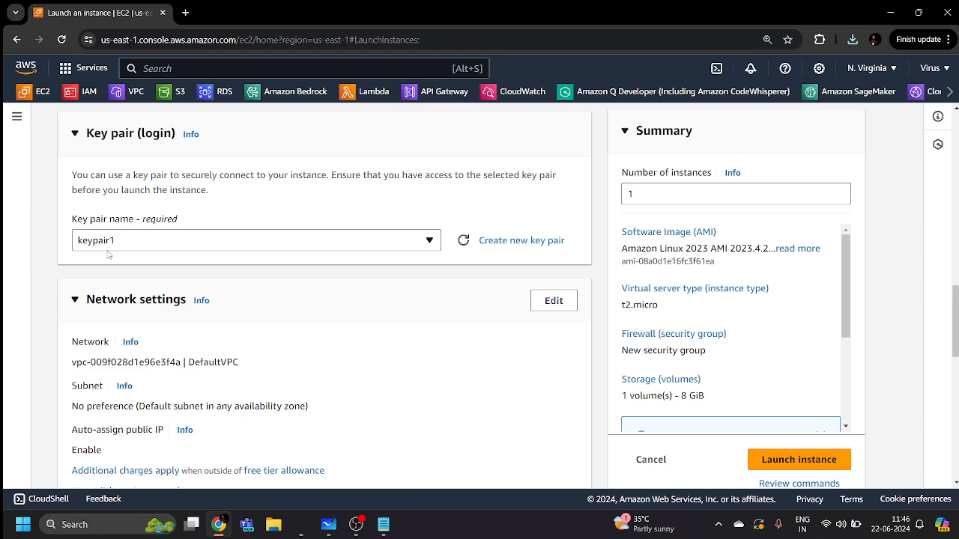
# Edit network settings to keep the default VPC and use the us-east-1b subnet (subnet-0fa20cee97a738c54)
pyautogui.scroll(-3, 107, 255)
pyautogui.scroll(1, 223, 198)
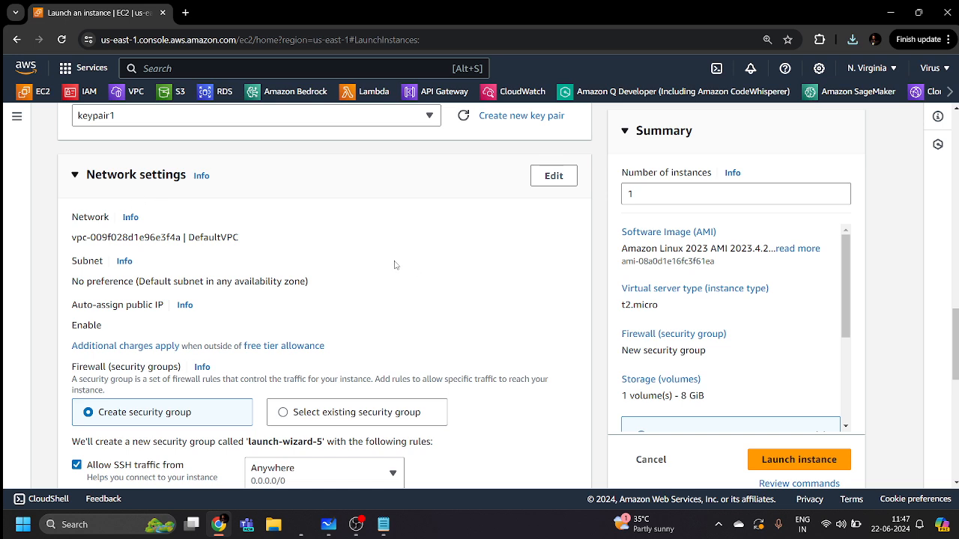
pyautogui.scroll(-1, 393, 265)
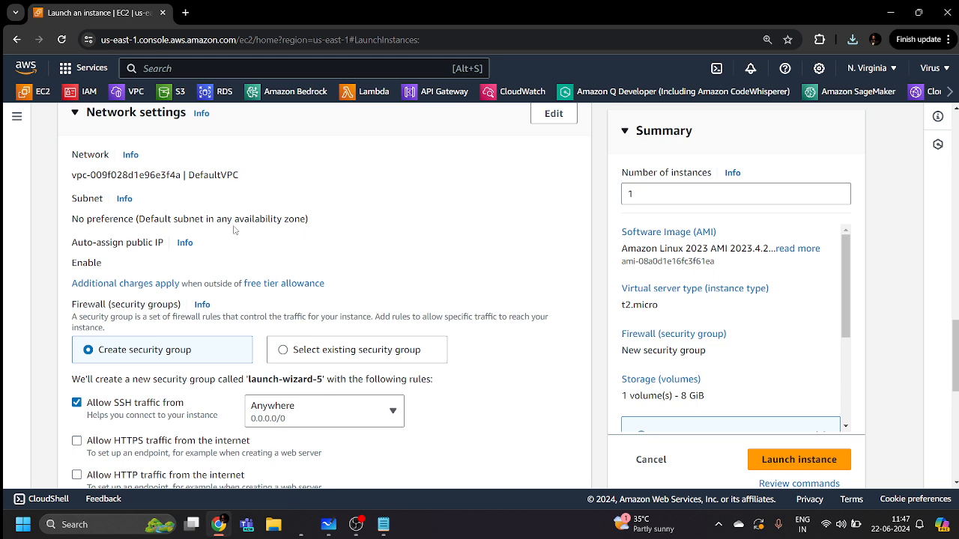
pyautogui.scroll(2, 233, 230)
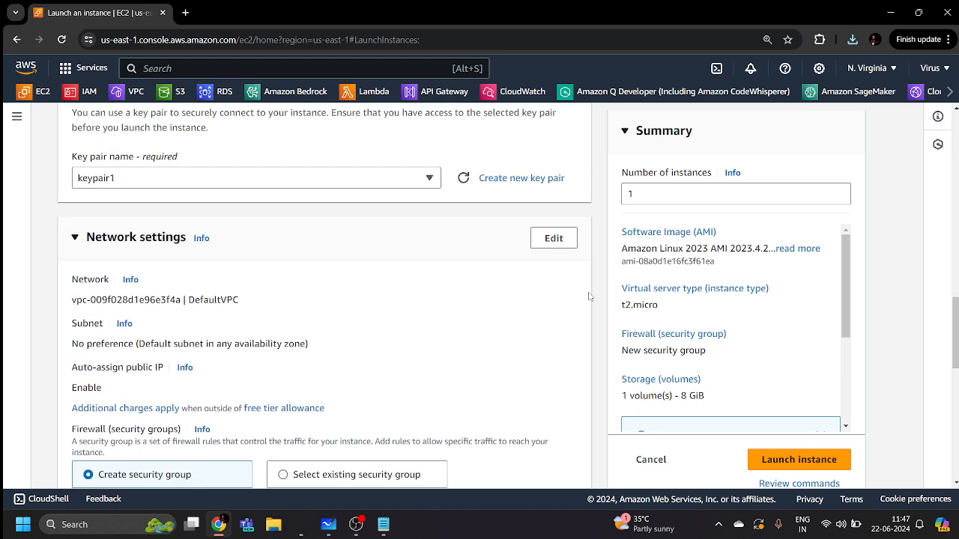
pyautogui.click(557, 244)
pyautogui.scroll(-2, 340, 212)
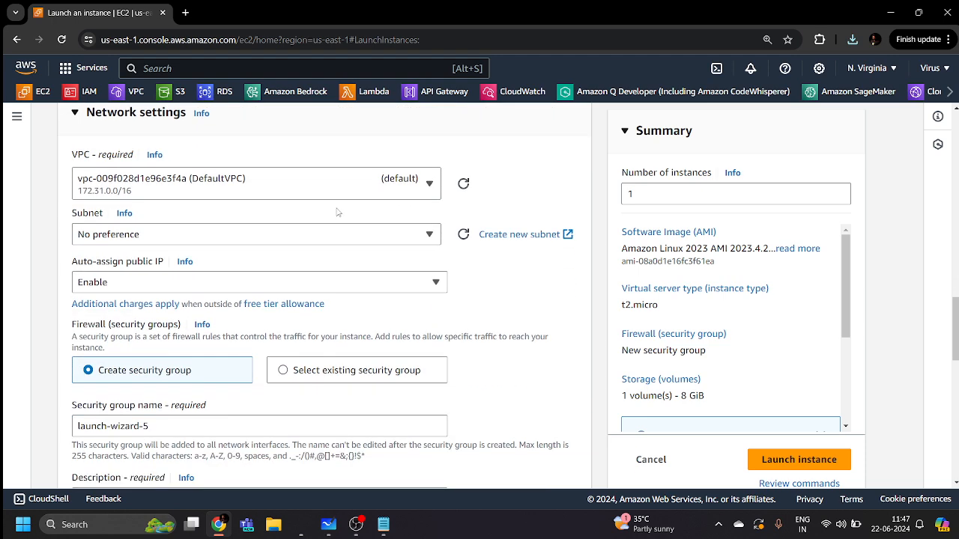
pyautogui.click(242, 185)
pyautogui.click(242, 185)
pyautogui.click(248, 234)
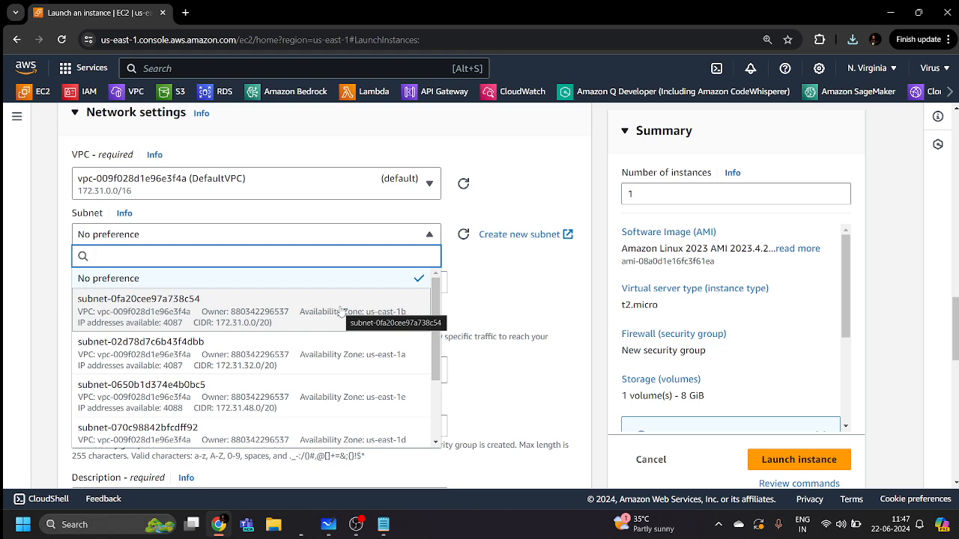
pyautogui.click(349, 310)
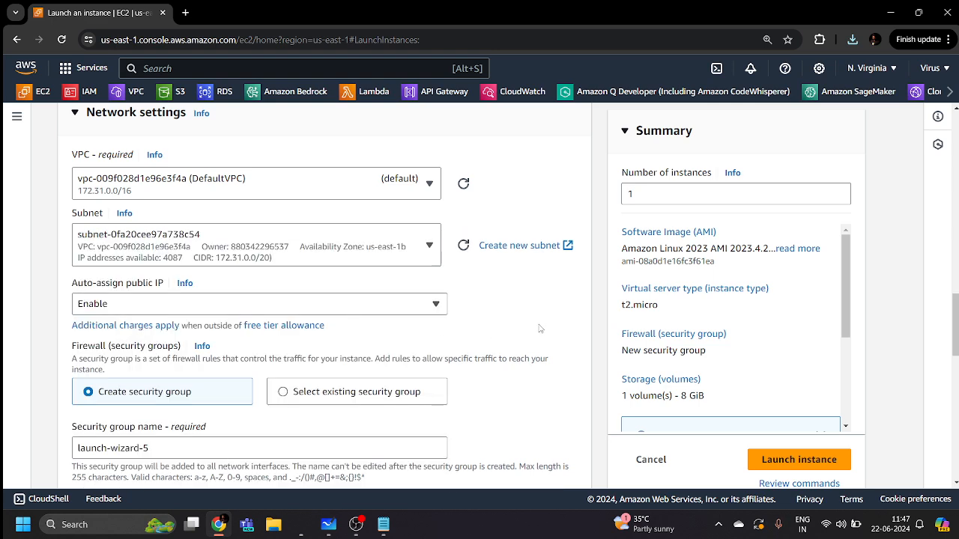
# Name the new security group MyWebserverSG with the description 'My EC2 SG'
pyautogui.scroll(-2, 387, 292)
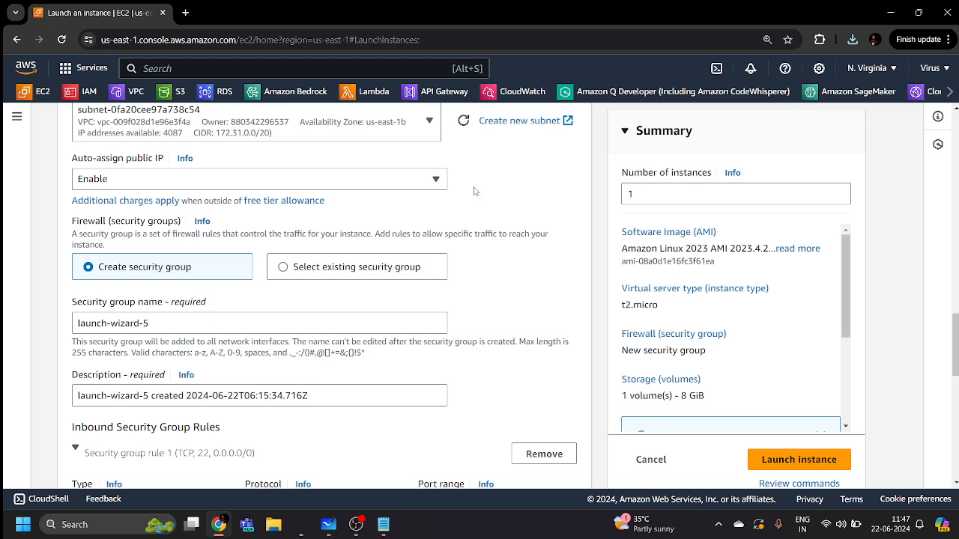
pyautogui.scroll(-3, 473, 191)
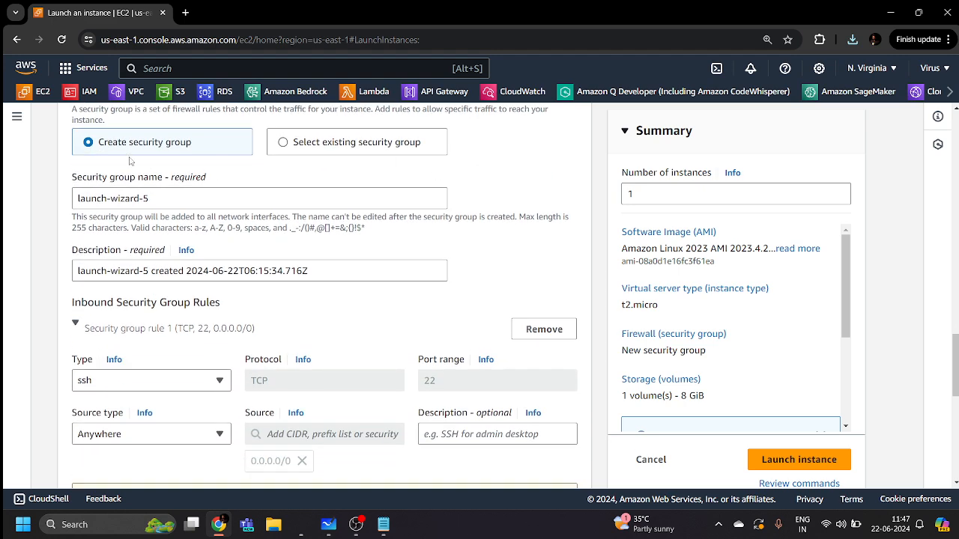
pyautogui.moveTo(178, 200); pyautogui.dragTo(78, 193)
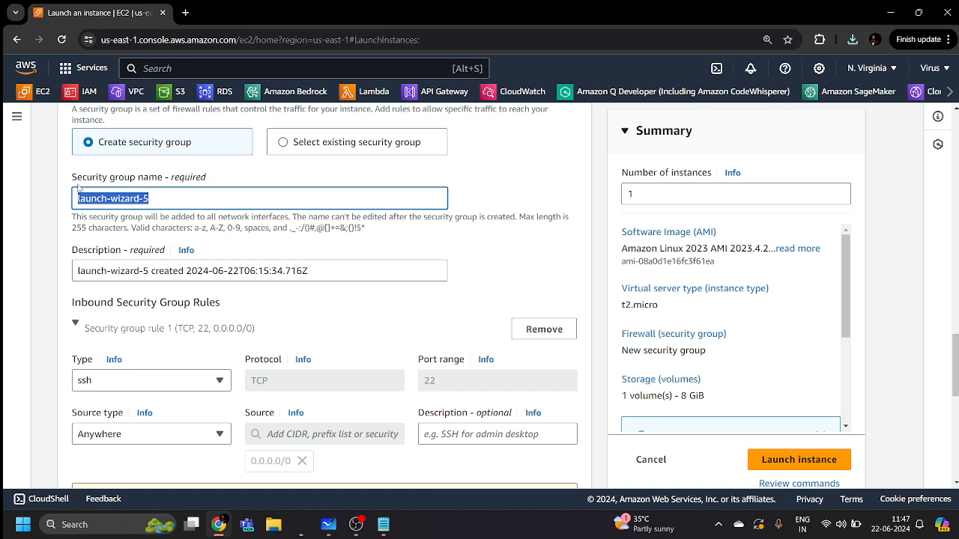
pyautogui.write('MyWe')
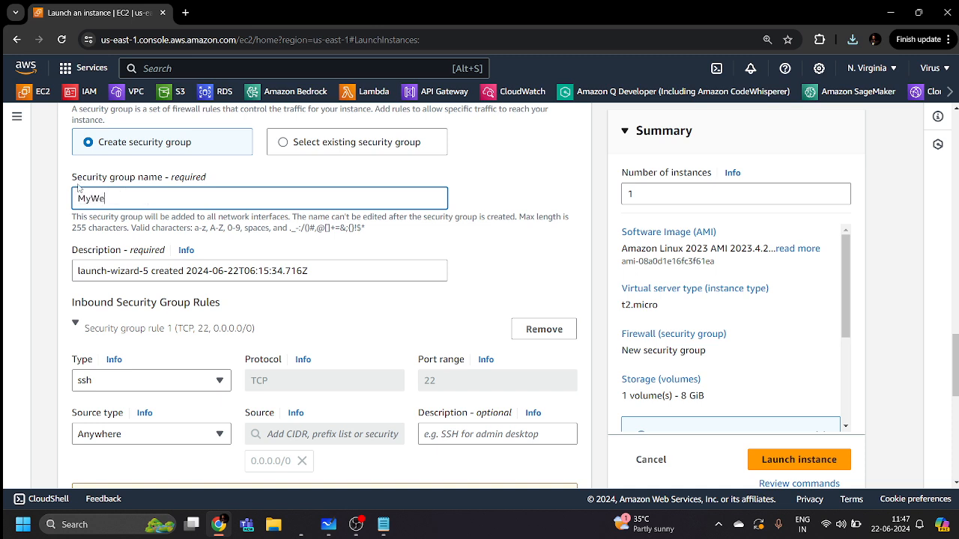
pyautogui.write('bserverSG')
pyautogui.moveTo(328, 265); pyautogui.dragTo(74, 267)
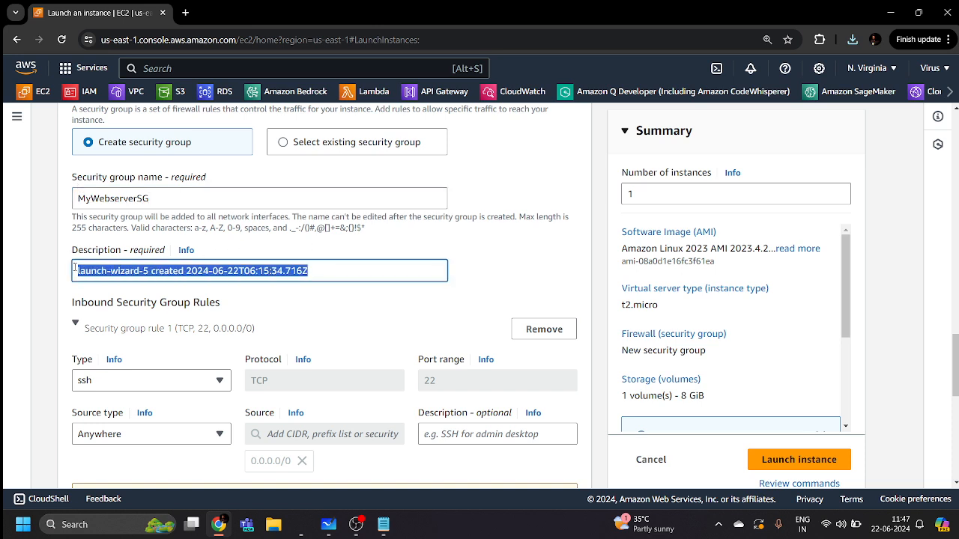
pyautogui.write('My EC2 SG')
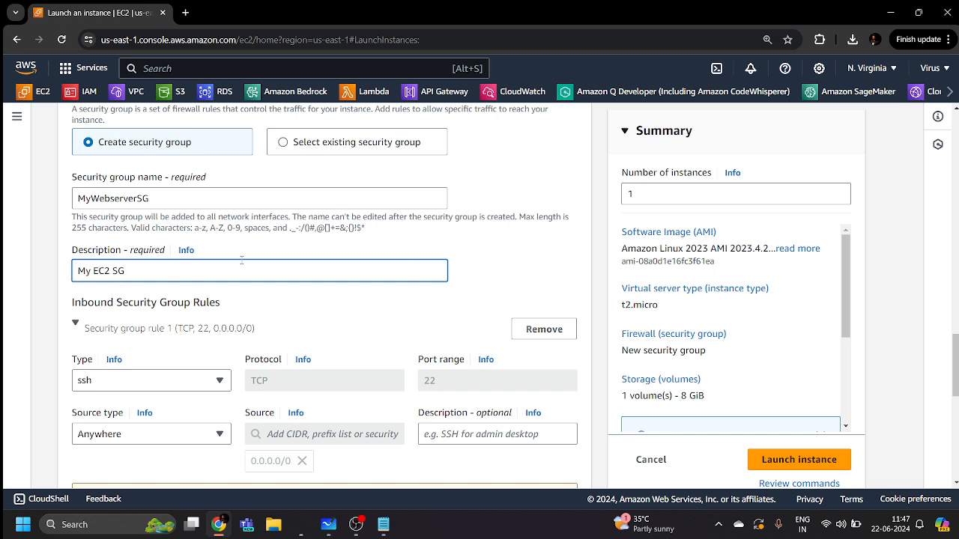
pyautogui.scroll(-2, 474, 277)
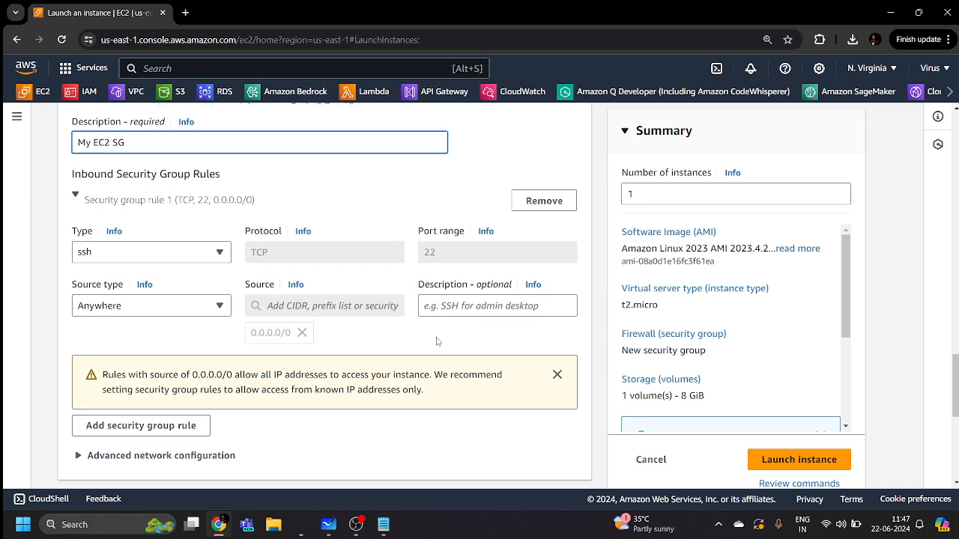
pyautogui.scroll(-2, 247, 328)
# Add a second inbound rule allowing HTTP on port 80 from anywhere
pyautogui.click(184, 309)
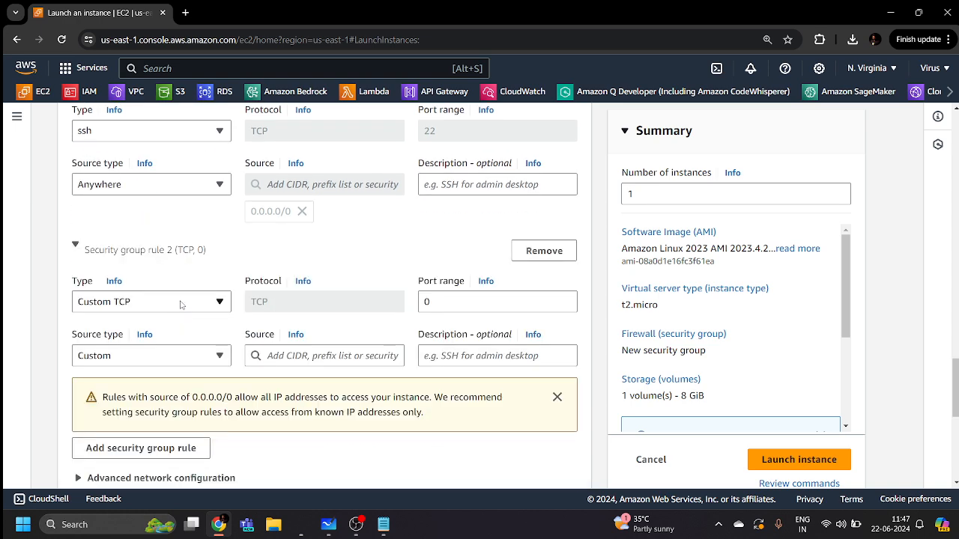
pyautogui.click(180, 303)
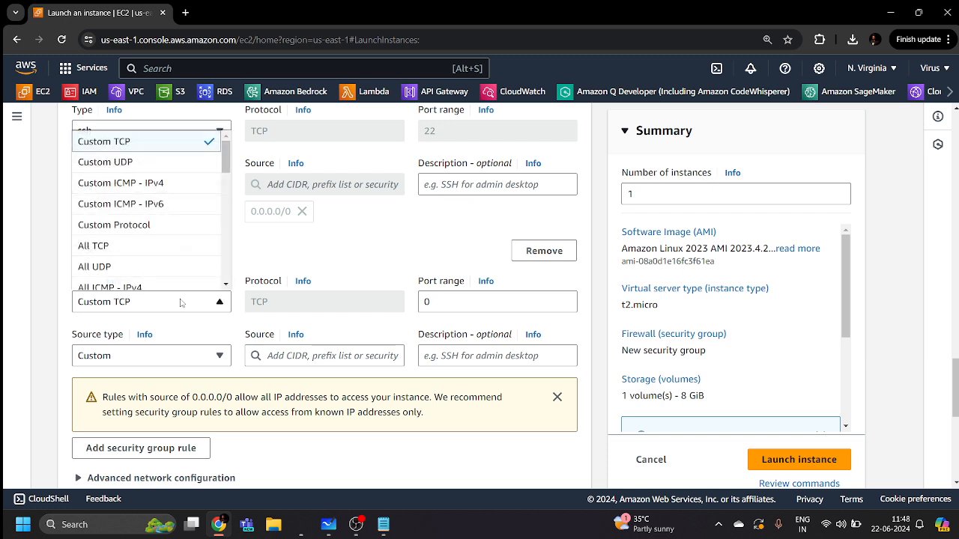
pyautogui.scroll(-2, 171, 251)
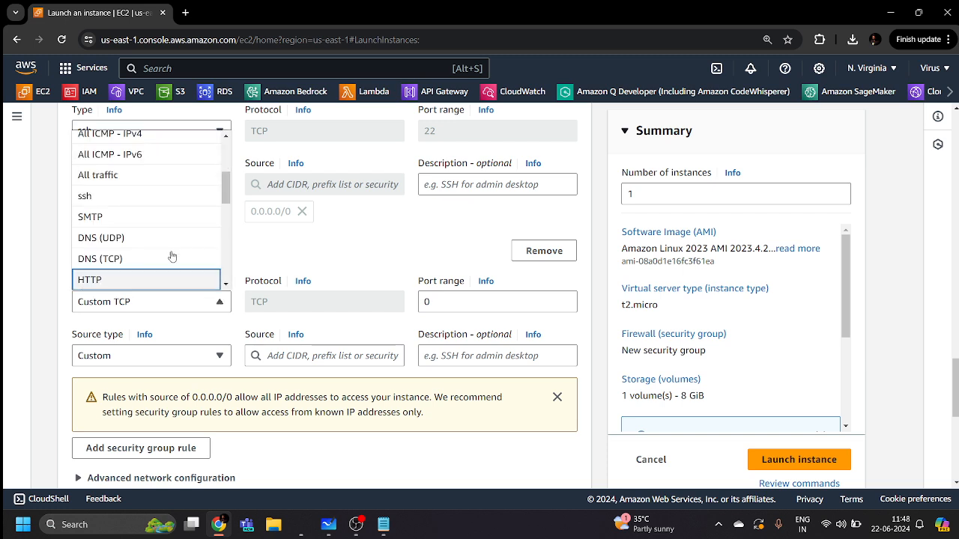
pyautogui.click(158, 279)
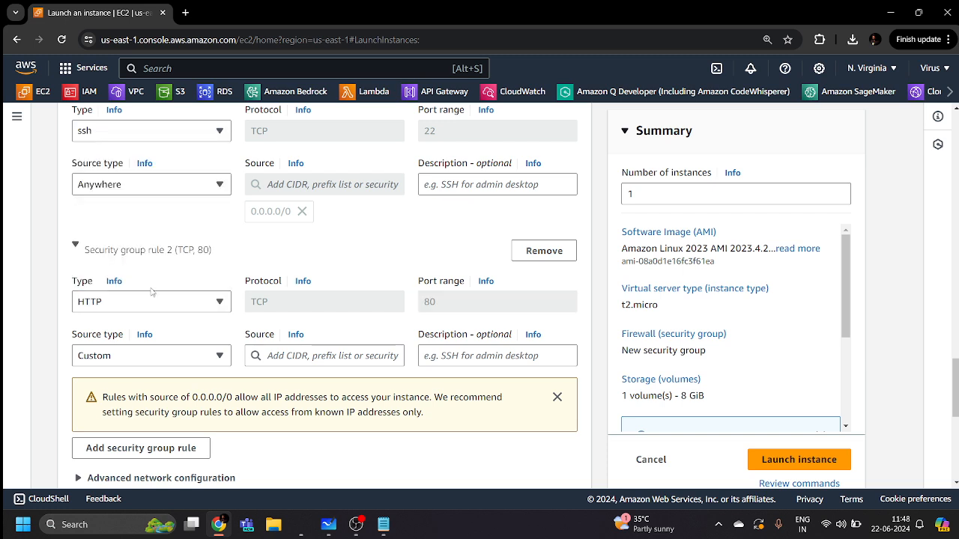
pyautogui.click(163, 354)
pyautogui.click(163, 378)
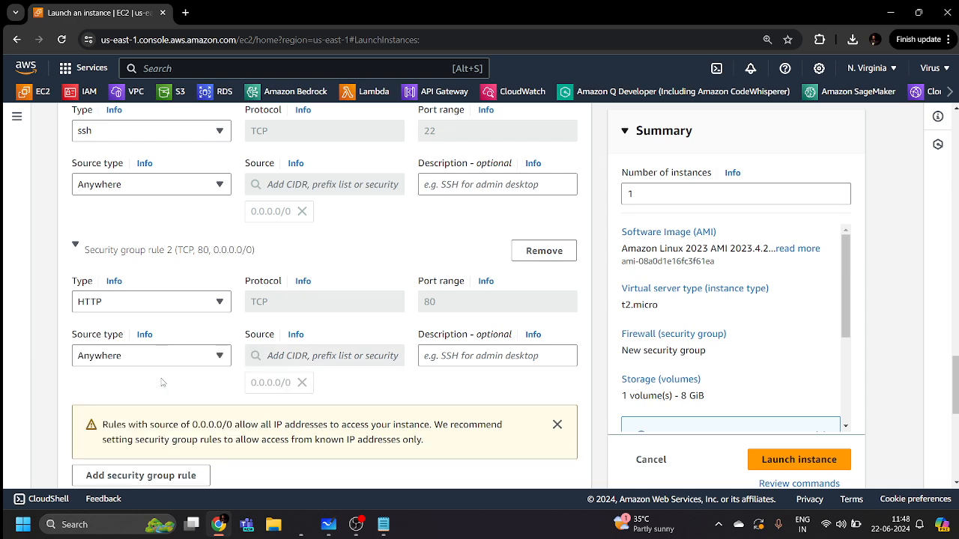
pyautogui.scroll(-3, 371, 395)
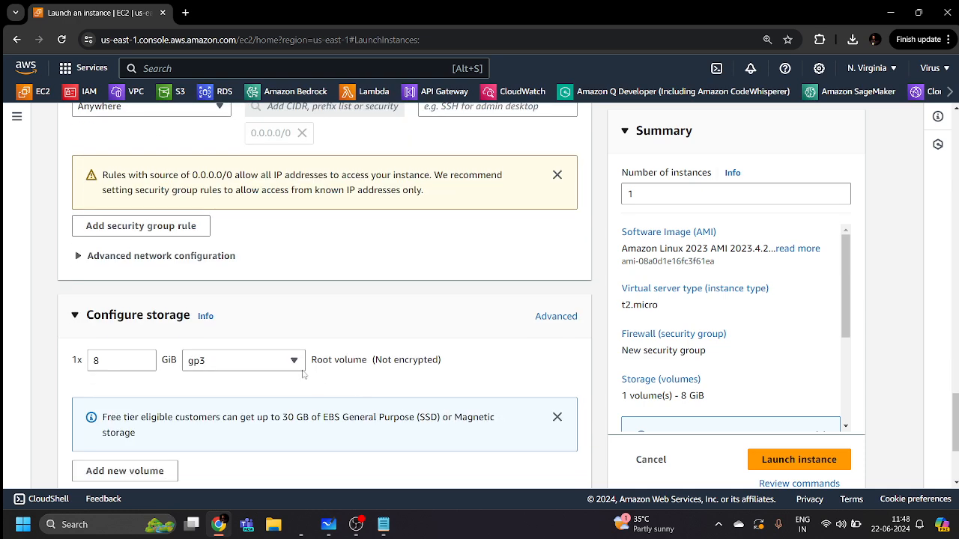
# Add a third inbound rule allowing HTTPS on port 443 from anywhere (0.0.0.0/0)
pyautogui.click(131, 230)
pyautogui.click(134, 228)
pyautogui.press('h')
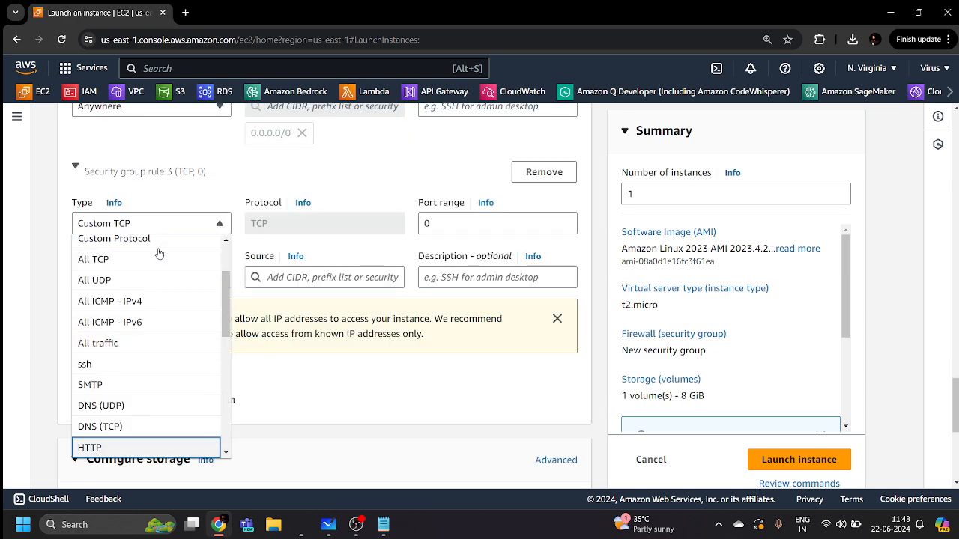
pyautogui.scroll(-1, 159, 254)
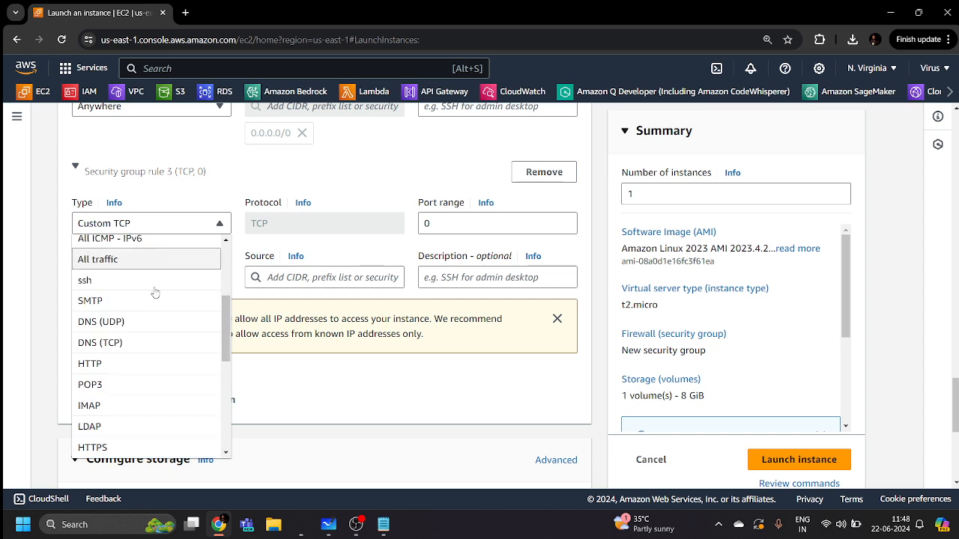
pyautogui.click(136, 447)
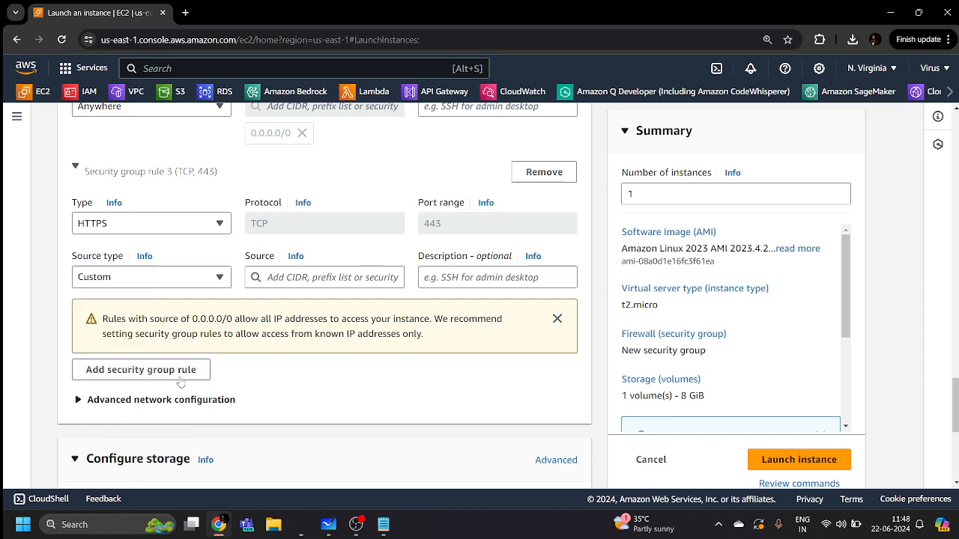
pyautogui.click(155, 278)
pyautogui.click(150, 299)
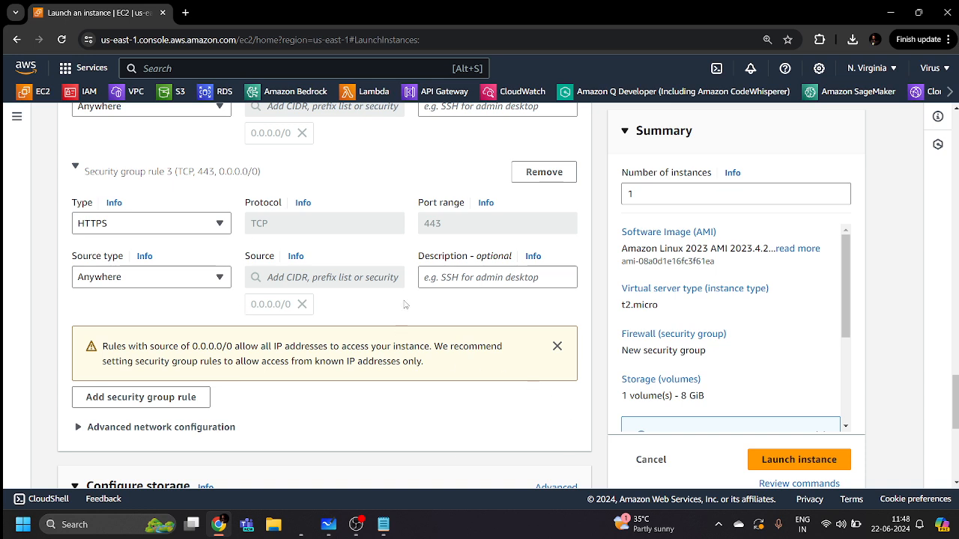
pyautogui.scroll(-3, 404, 303)
pyautogui.scroll(-2, 404, 303)
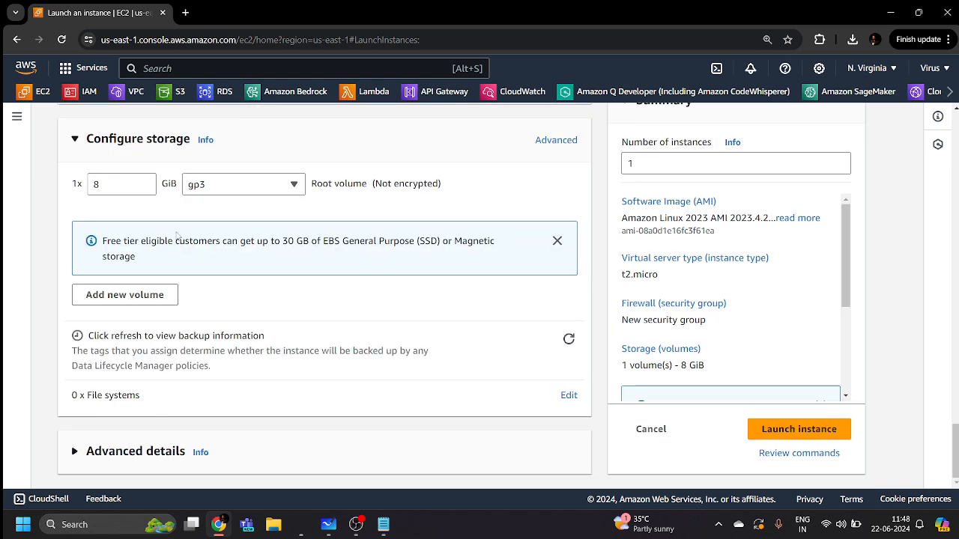
# Copy the httpd bash script from Notepad into Advanced details' User data field
pyautogui.click(75, 451)
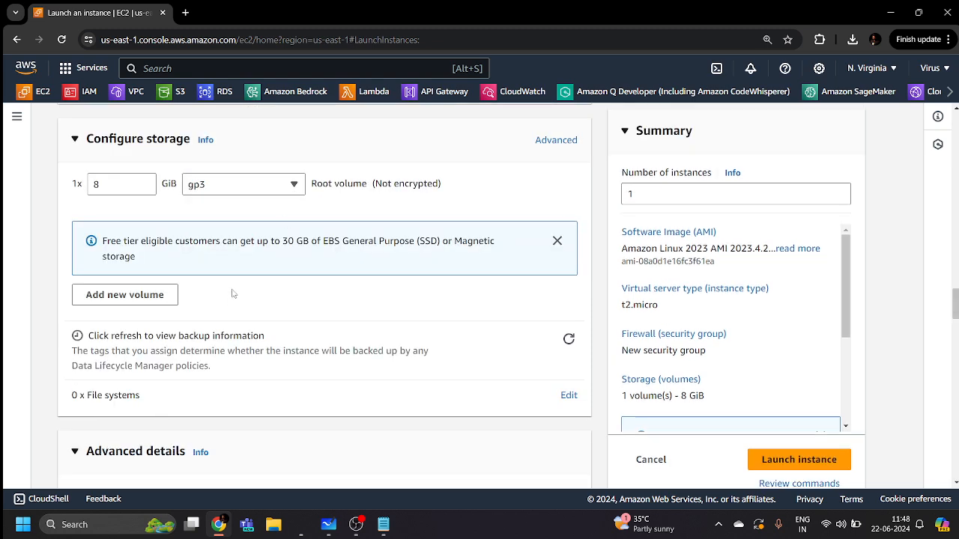
pyautogui.scroll(-12, 225, 310)
pyautogui.scroll(-12, 223, 316)
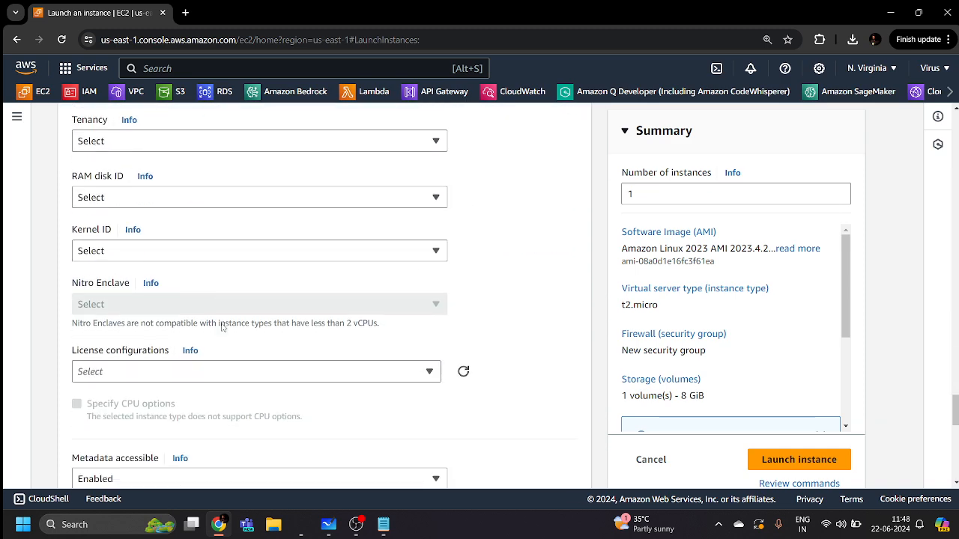
pyautogui.click(244, 222)
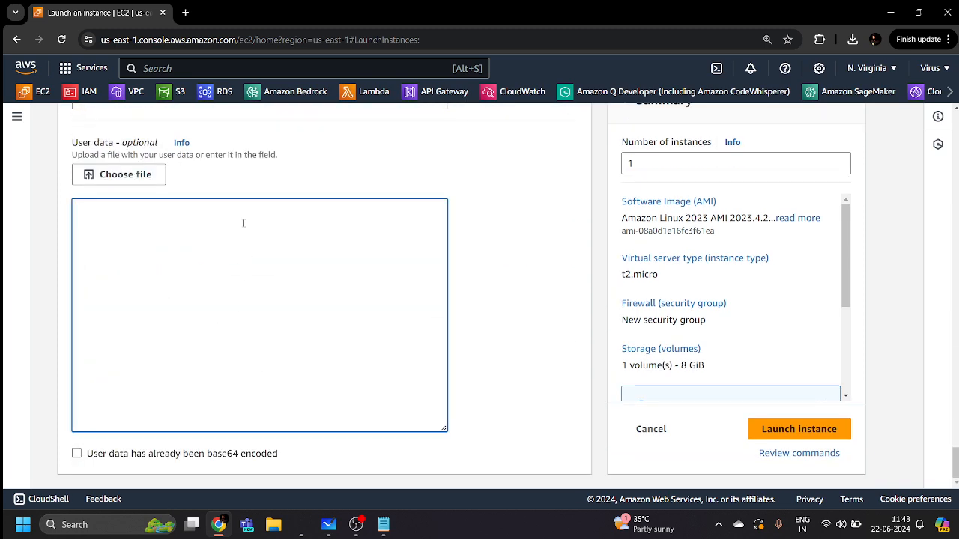
pyautogui.click(383, 525)
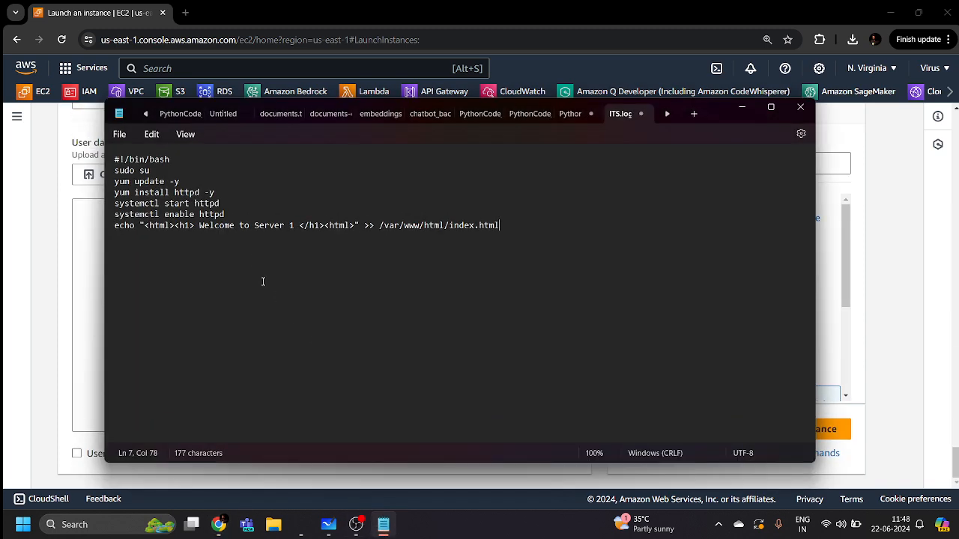
pyautogui.moveTo(501, 226); pyautogui.dragTo(111, 164)
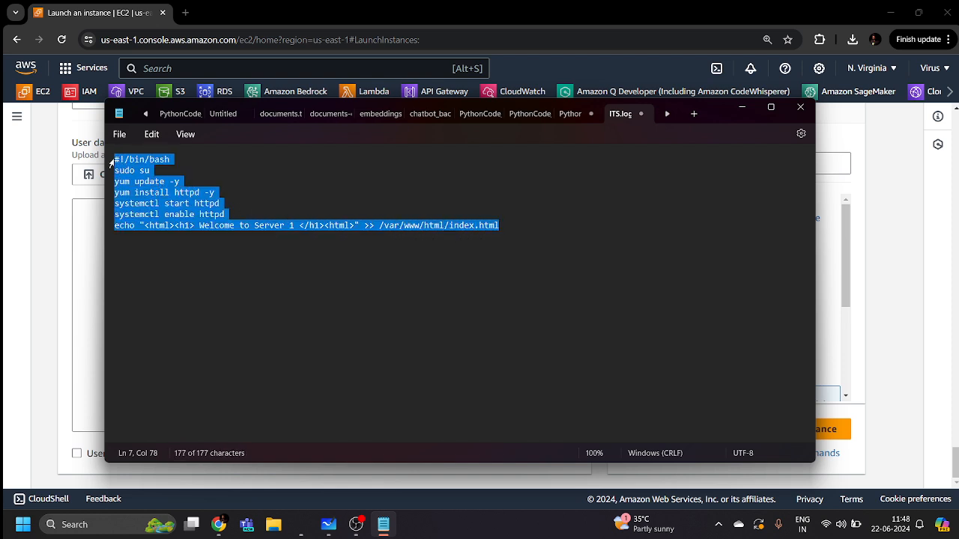
pyautogui.hotkey('ctrl', 'c')
pyautogui.click(103, 215)
pyautogui.hotkey('ctrl', 'v')
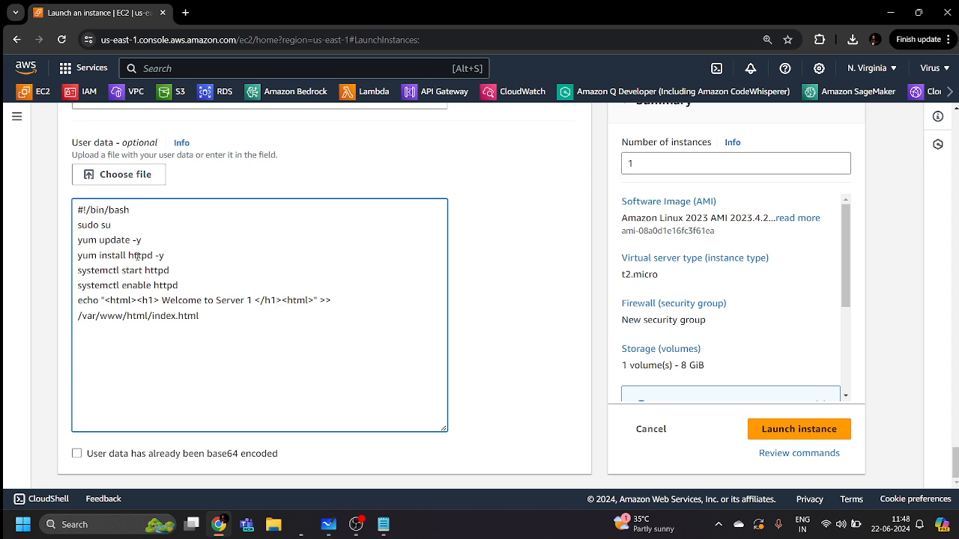
# Remove the space before the index.html output path in the script and launch the instance
pyautogui.click(80, 315)
pyautogui.press('BackSpace')
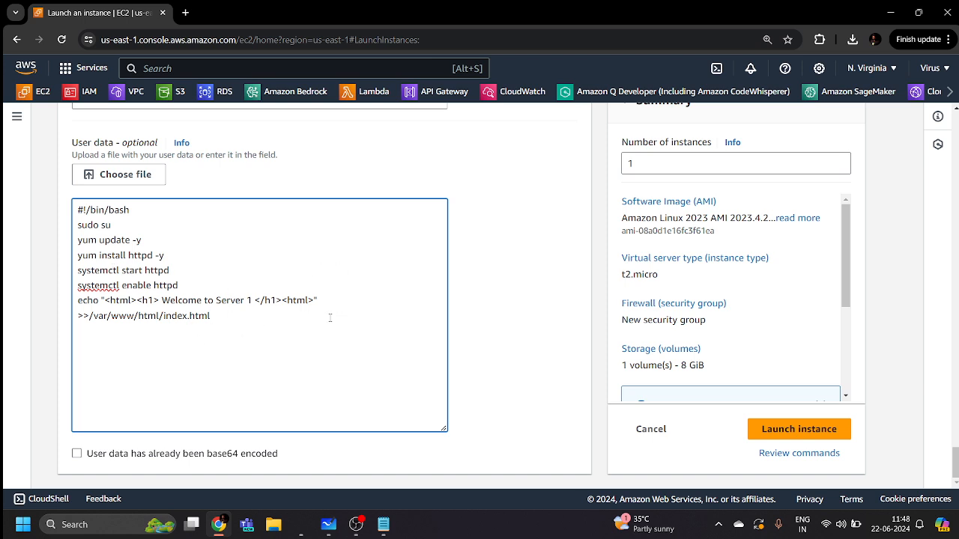
pyautogui.click(800, 428)
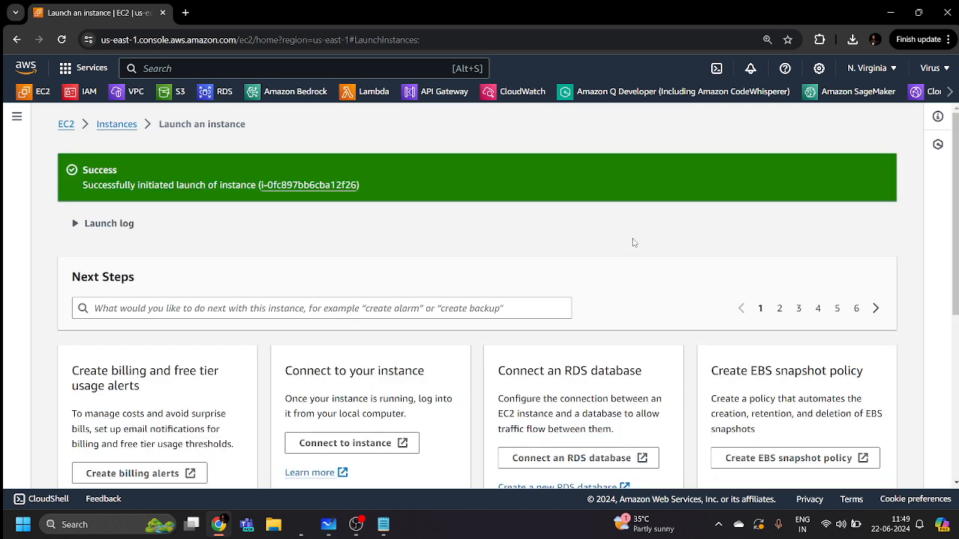
# From the Instances list, start a new instance launch named 'Mywebserver'
pyautogui.click(102, 125)
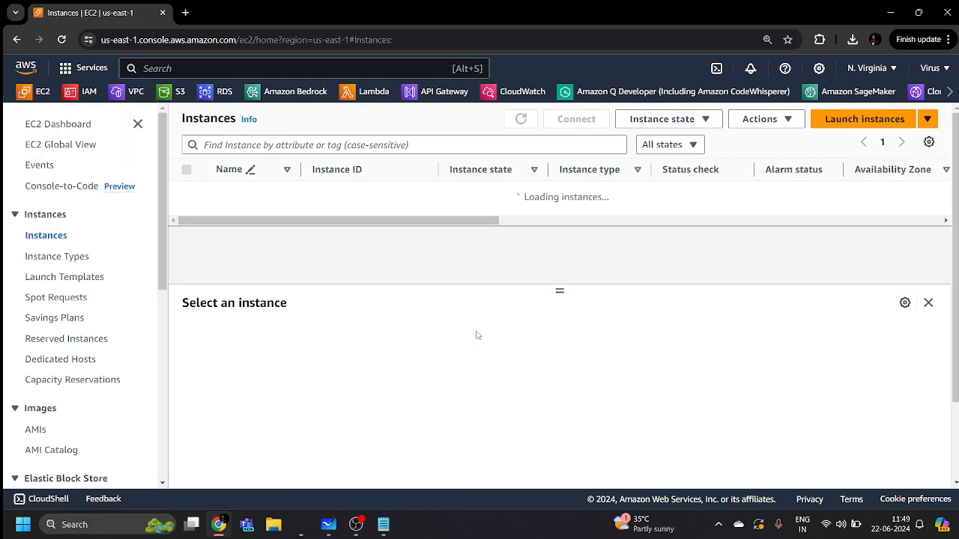
pyautogui.click(848, 124)
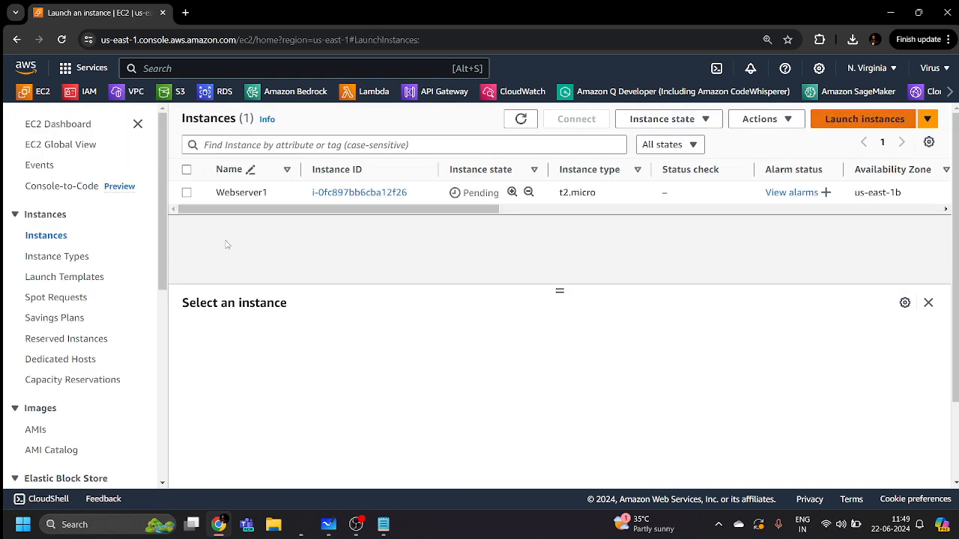
pyautogui.scroll(-2, 212, 236)
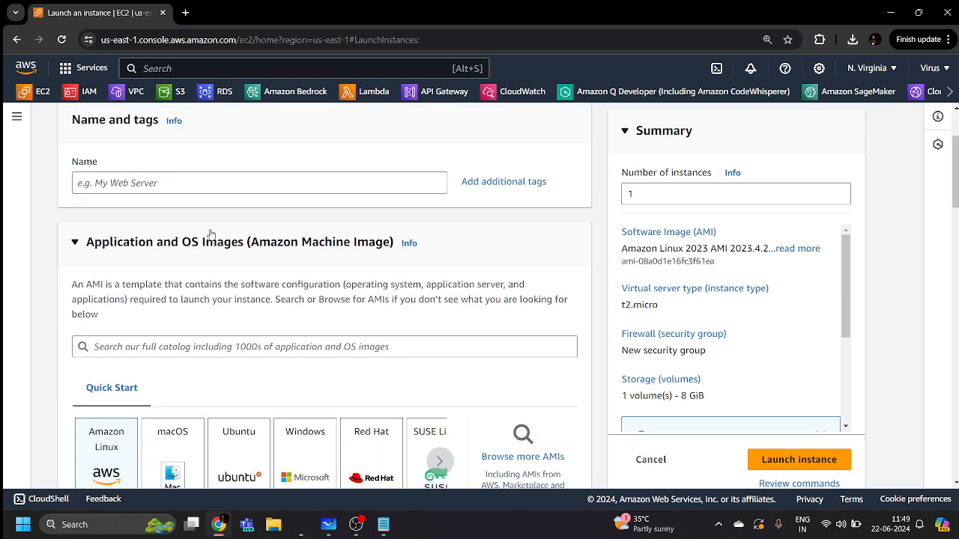
pyautogui.click(213, 183)
pyautogui.write('My')
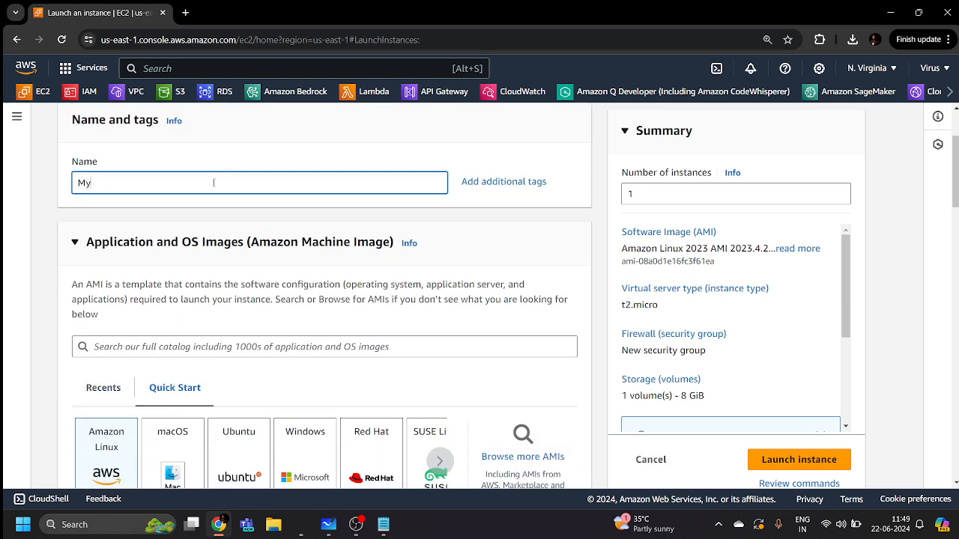
pyautogui.write('webserver2')
# Select the newkeypair key pair, check the downloaded key files, and refresh the key pair list
pyautogui.scroll(-3, 294, 267)
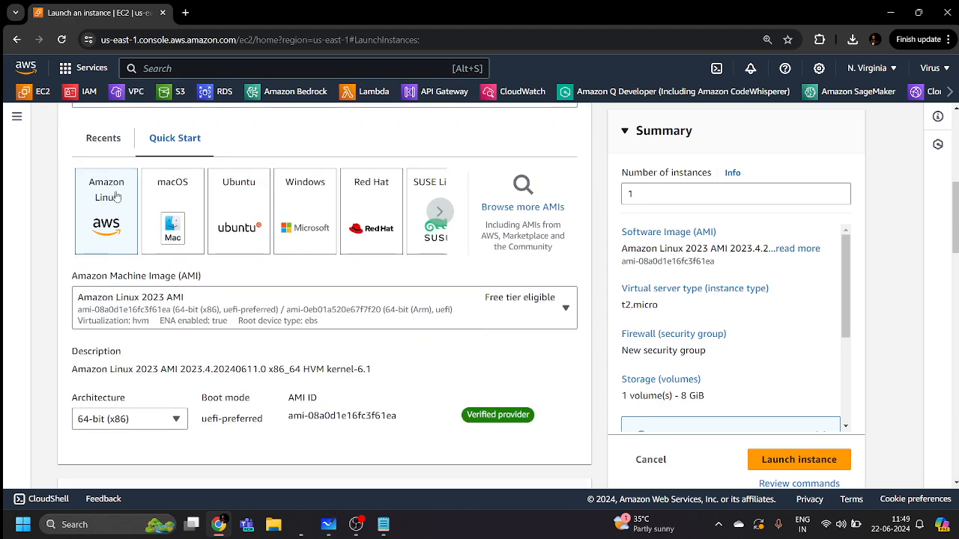
pyautogui.scroll(-1, 116, 206)
pyautogui.scroll(-4, 225, 215)
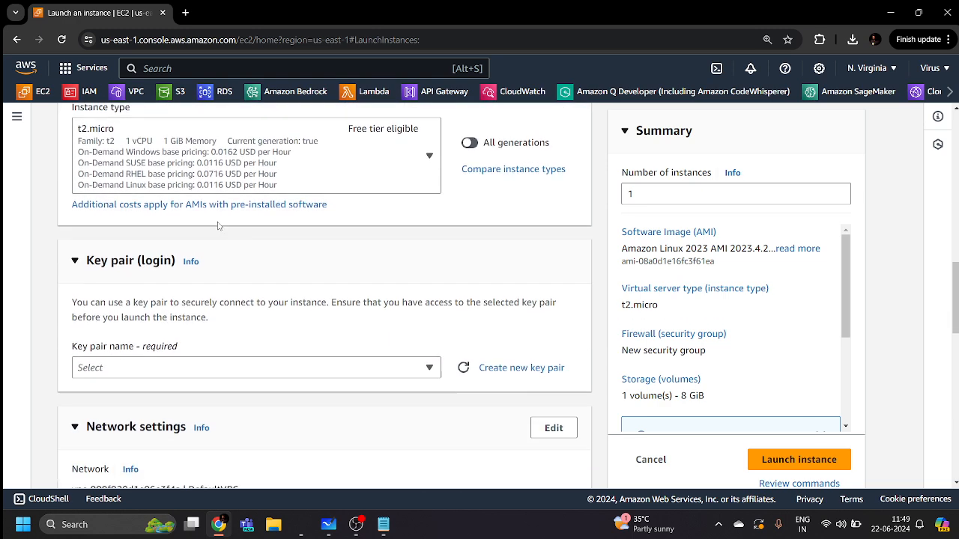
pyautogui.scroll(-2, 286, 166)
pyautogui.click(208, 239)
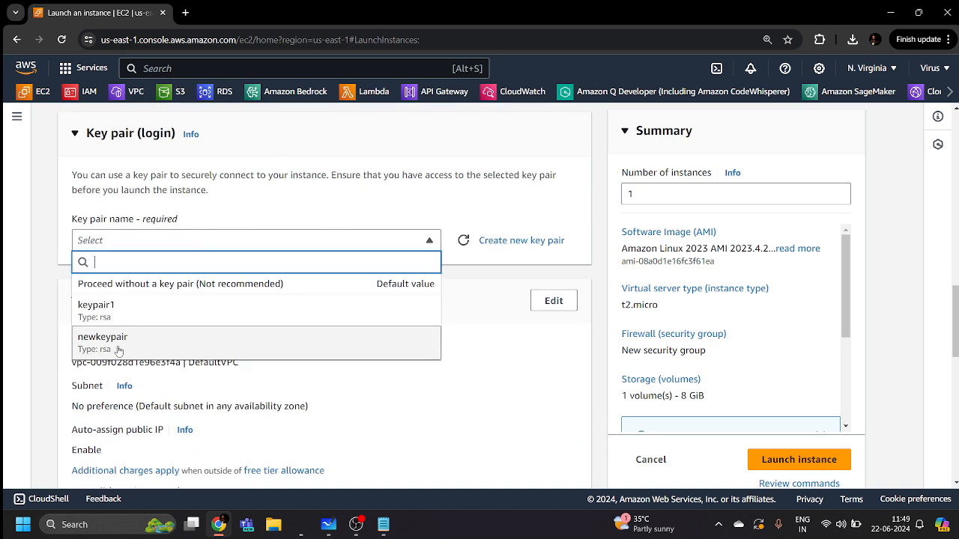
pyautogui.click(119, 349)
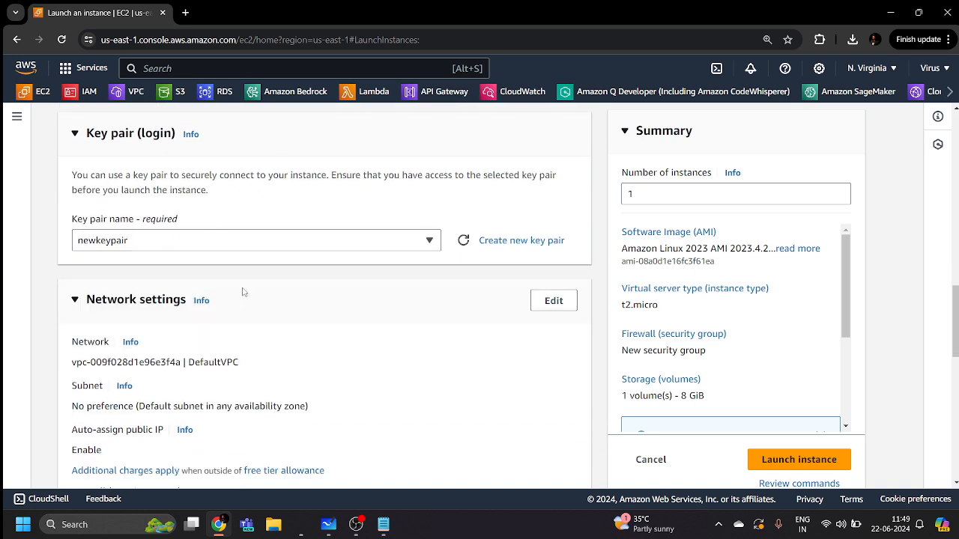
pyautogui.click(852, 39)
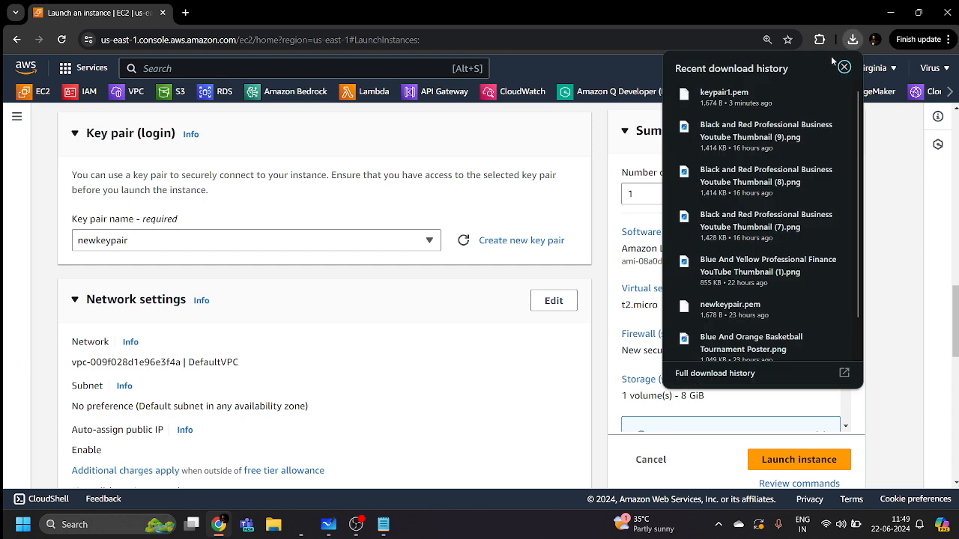
pyautogui.click(451, 293)
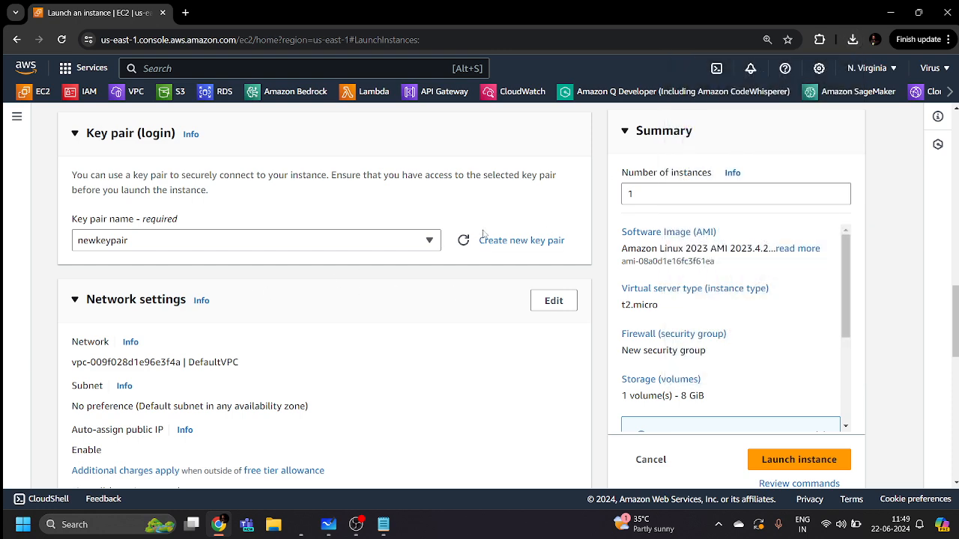
pyautogui.click(465, 244)
# Switch the instance's login key pair to keypair1
pyautogui.click(430, 247)
pyautogui.click(207, 308)
pyautogui.scroll(-1, 285, 319)
pyautogui.scroll(-1, 285, 319)
# Edit network settings to place the instance in the us-east-1a subnet
pyautogui.click(553, 175)
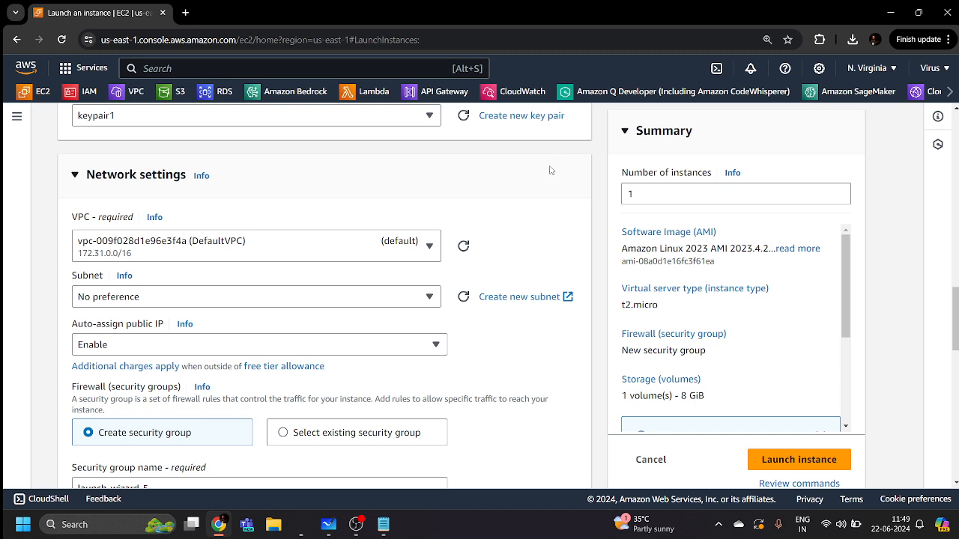
pyautogui.click(312, 295)
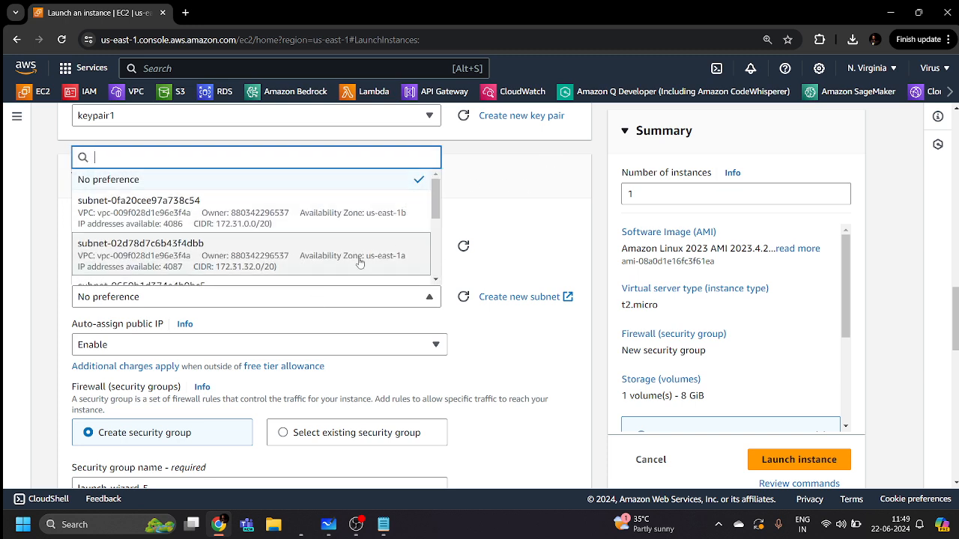
pyautogui.click(334, 254)
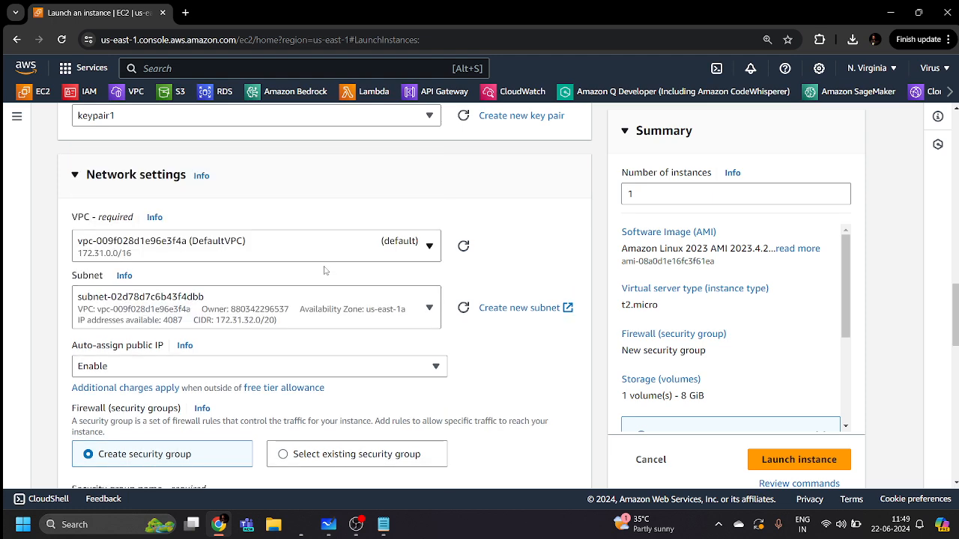
pyautogui.scroll(-3, 294, 252)
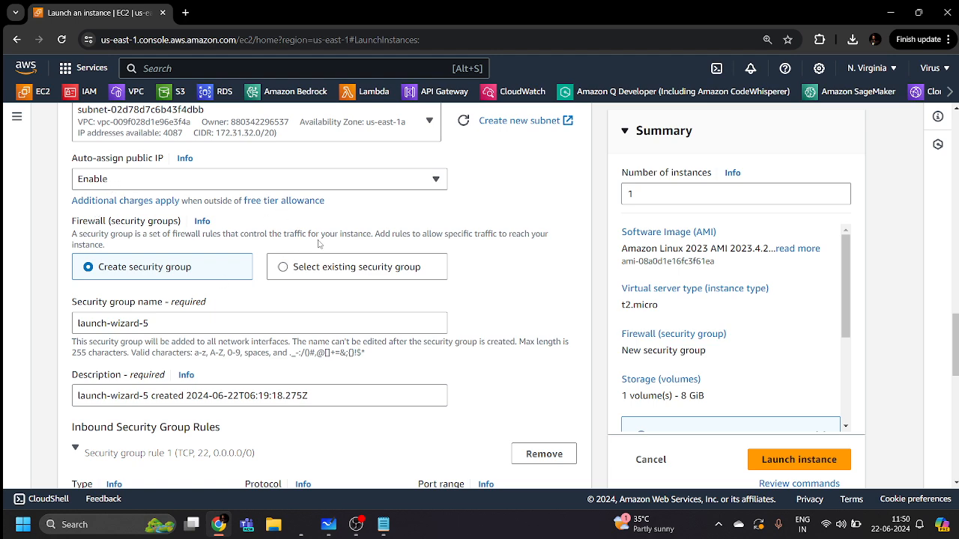
pyautogui.scroll(-2, 232, 268)
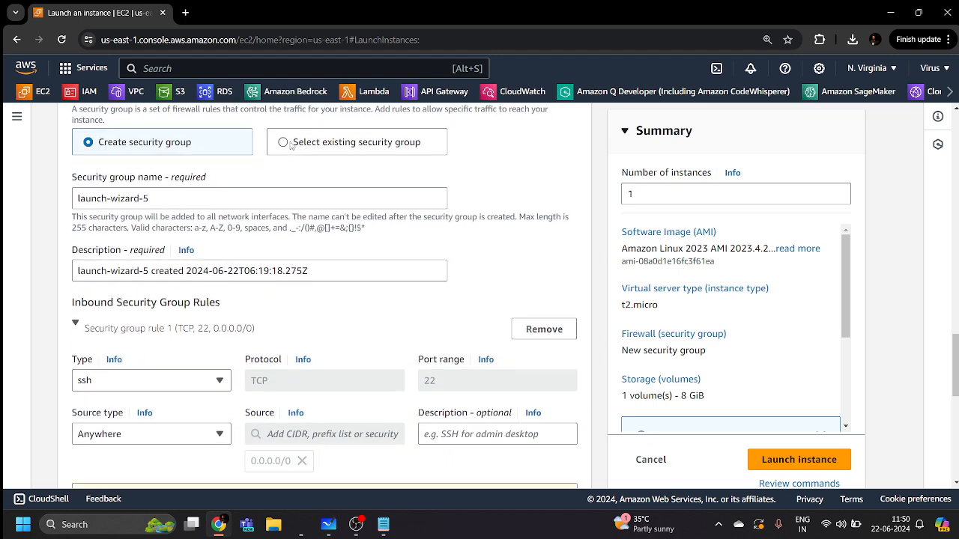
# Attach the existing MyWebserverSG security group instead of creating a new one
pyautogui.click(284, 142)
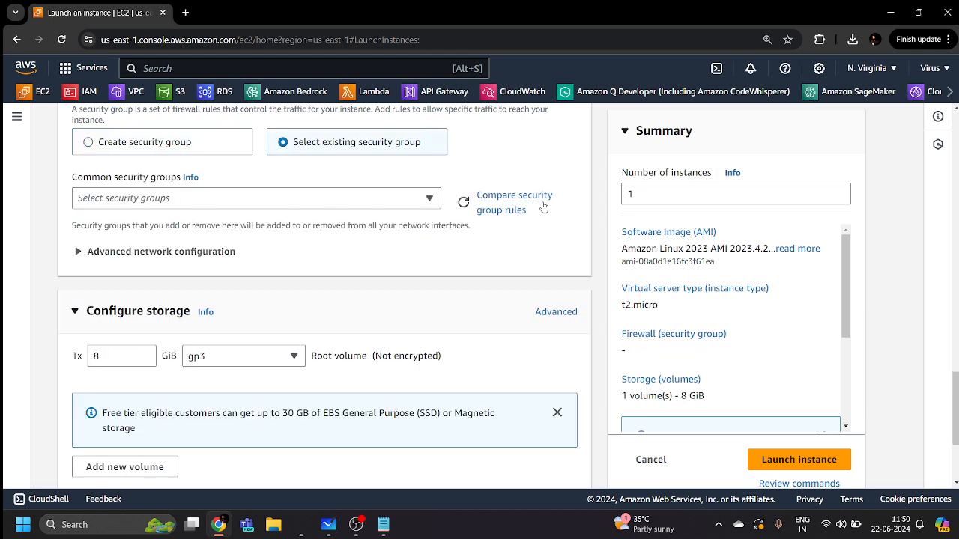
pyautogui.click(367, 197)
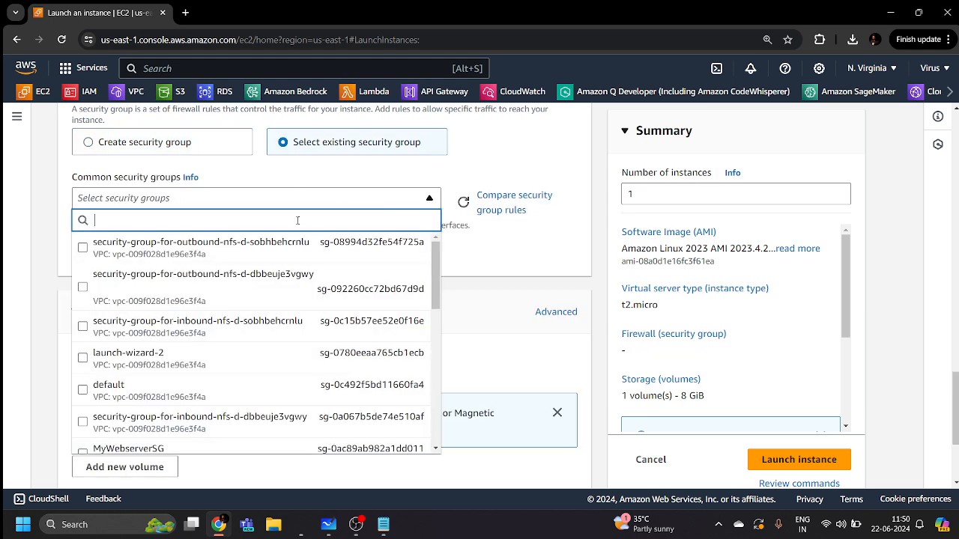
pyautogui.scroll(-1, 207, 367)
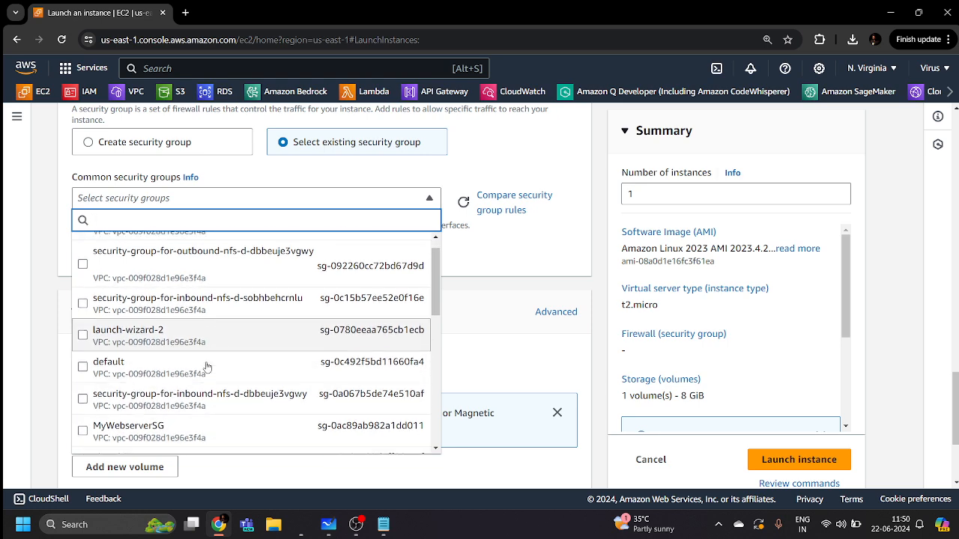
pyautogui.scroll(-3, 206, 367)
pyautogui.click(81, 328)
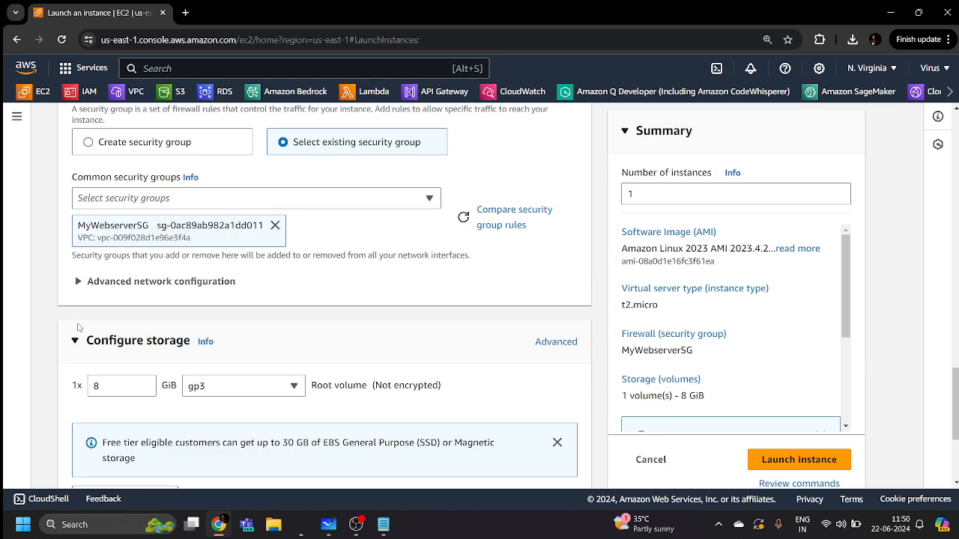
pyautogui.scroll(-3, 268, 293)
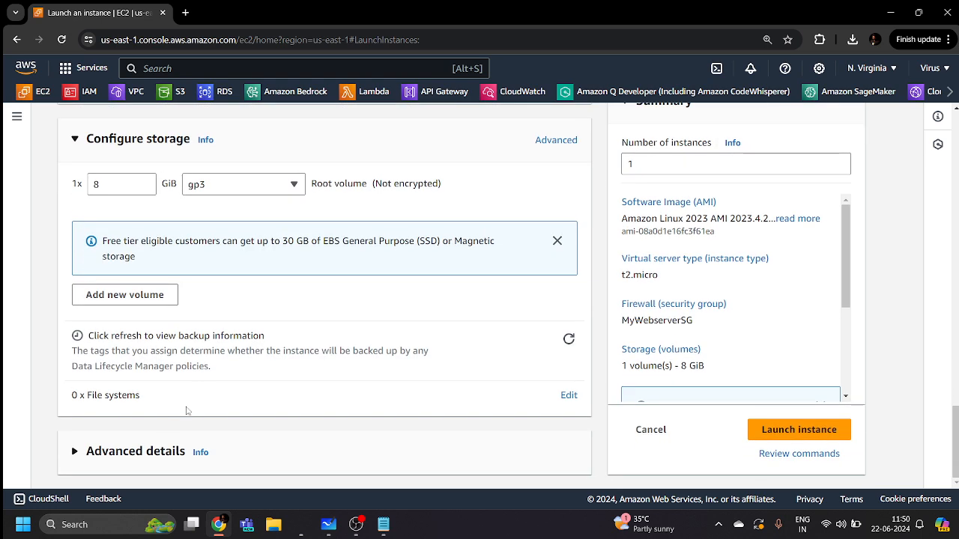
# Paste the web-server script into User data, change 'Server 1' to 'Server 2', and launch
pyautogui.click(139, 458)
pyautogui.scroll(-4, 284, 407)
pyautogui.scroll(-15, 284, 407)
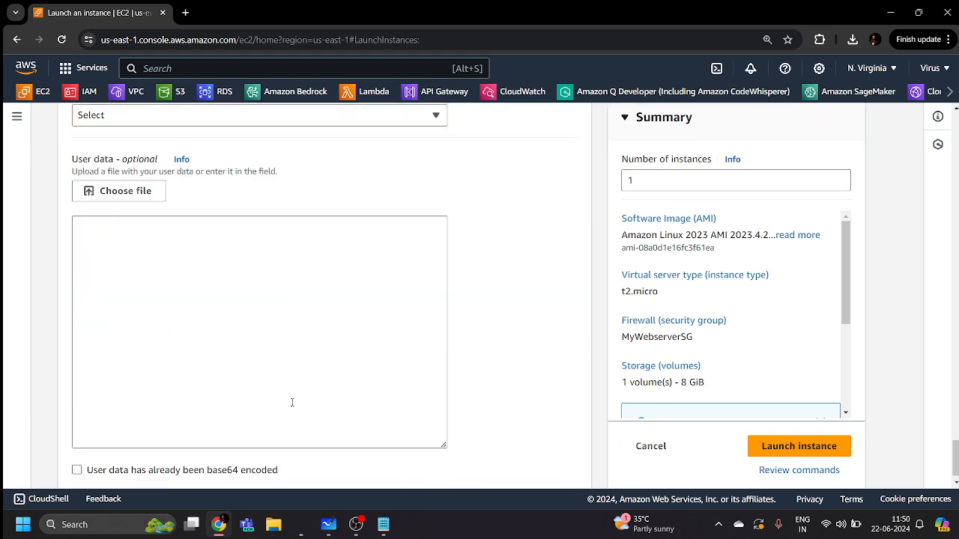
pyautogui.click(383, 524)
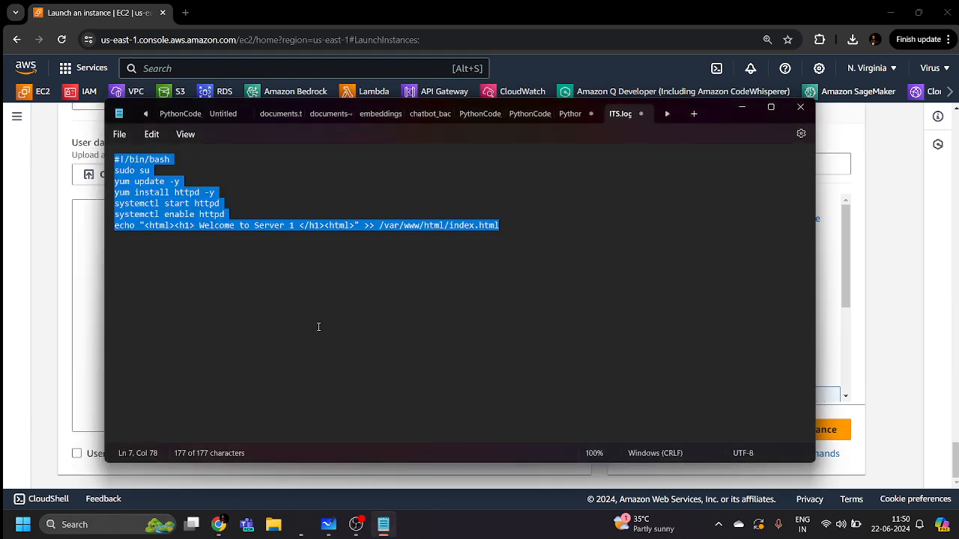
pyautogui.click(99, 288)
pyautogui.write('#!/bin/bash sudo su yum update -y yum install httpd -y systemctl start httpd systemctl enable httpd echo "<html><h1> Welcome to Server 1 </h1><html>" >> /var/www/html/index.html')
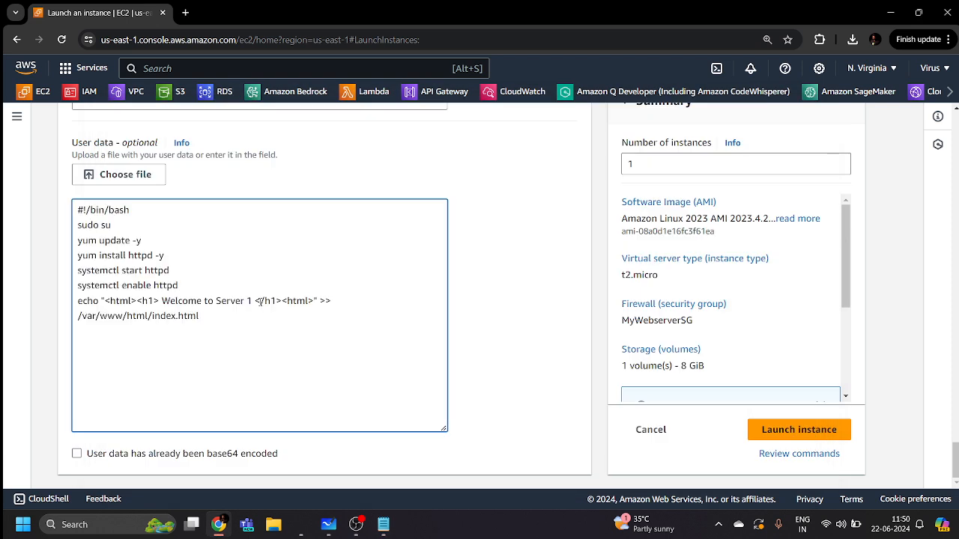
pyautogui.click(251, 300)
pyautogui.press('BackSpace')
pyautogui.write('2')
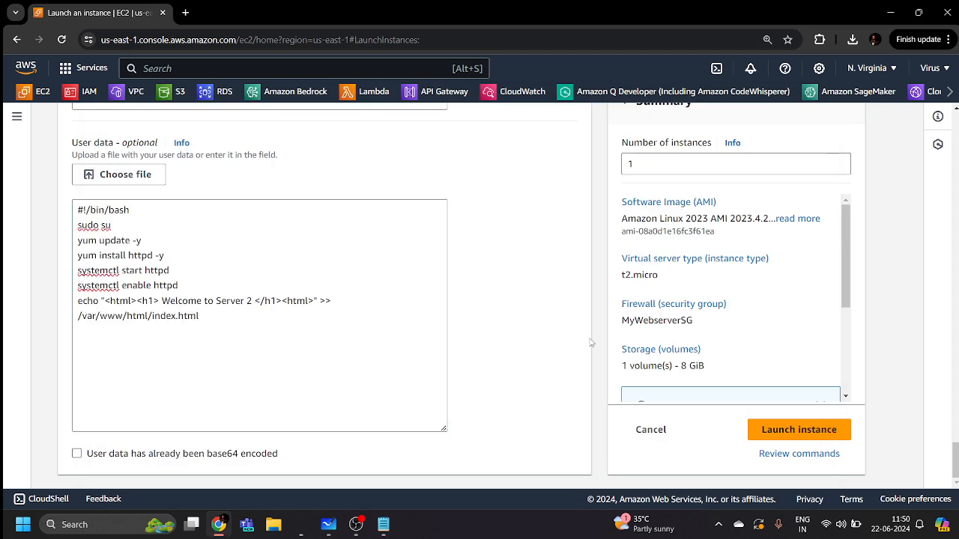
pyautogui.click(785, 440)
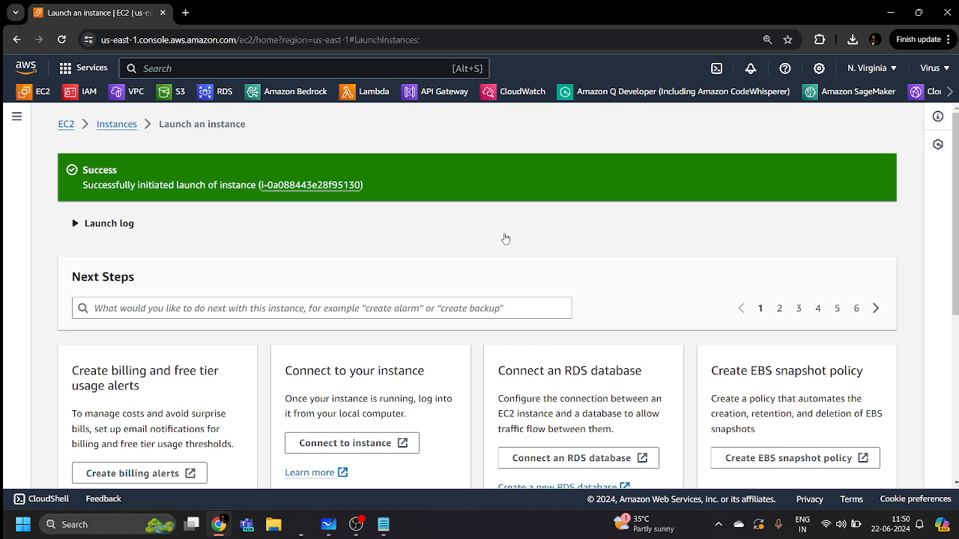
# Check the Instances list shows Webserver1 and Mywebserver2 running, then go to Target groups
pyautogui.click(114, 125)
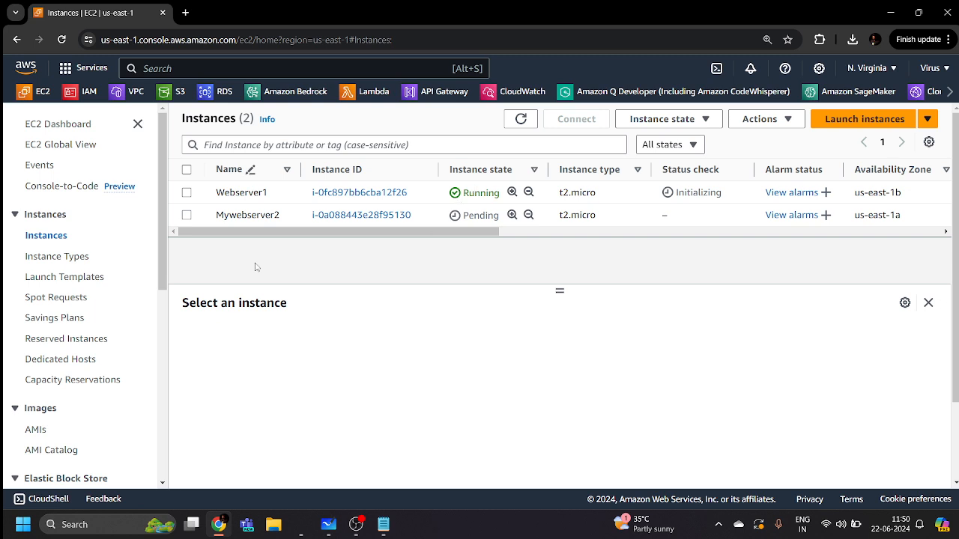
pyautogui.scroll(-5, 113, 292)
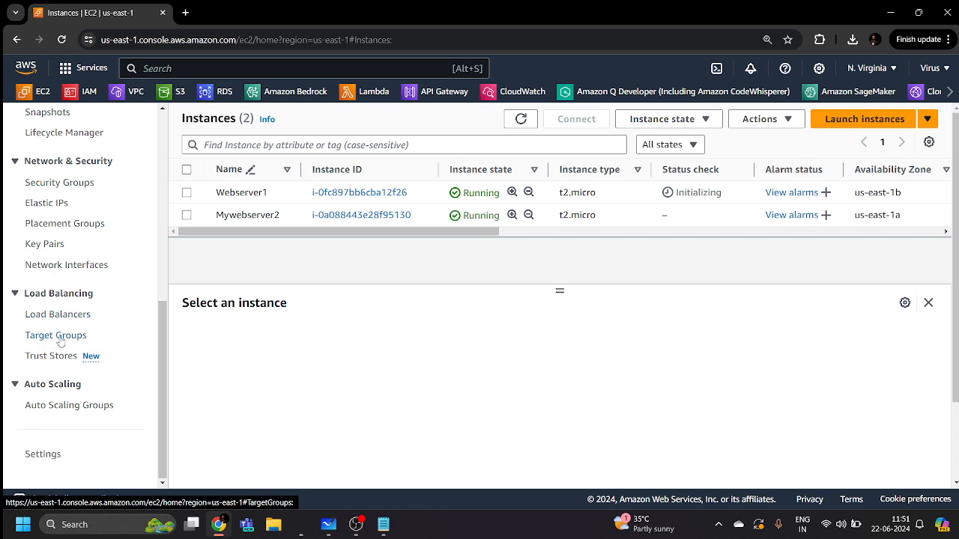
pyautogui.click(60, 337)
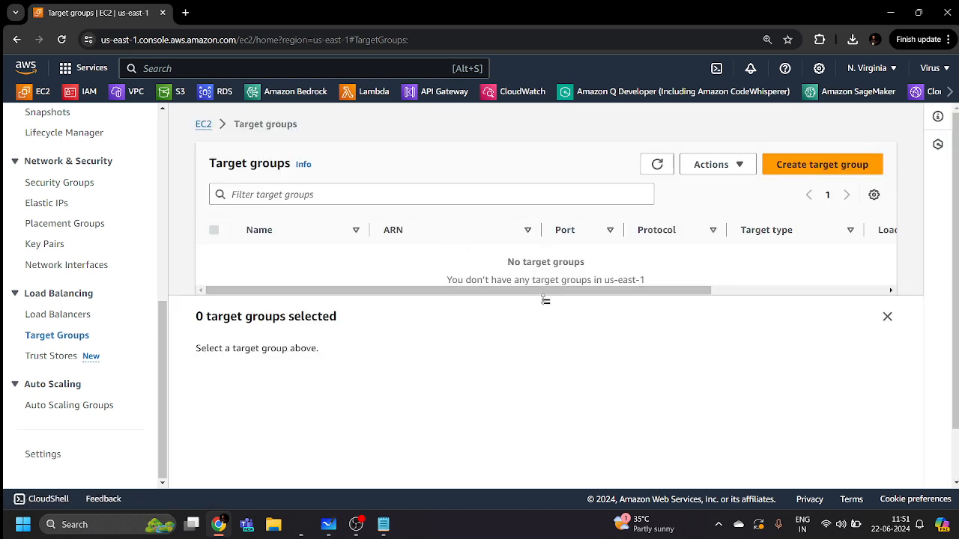
# Begin a new target group and review the form with Instances as target type
pyautogui.moveTo(546, 300); pyautogui.dragTo(546, 353)
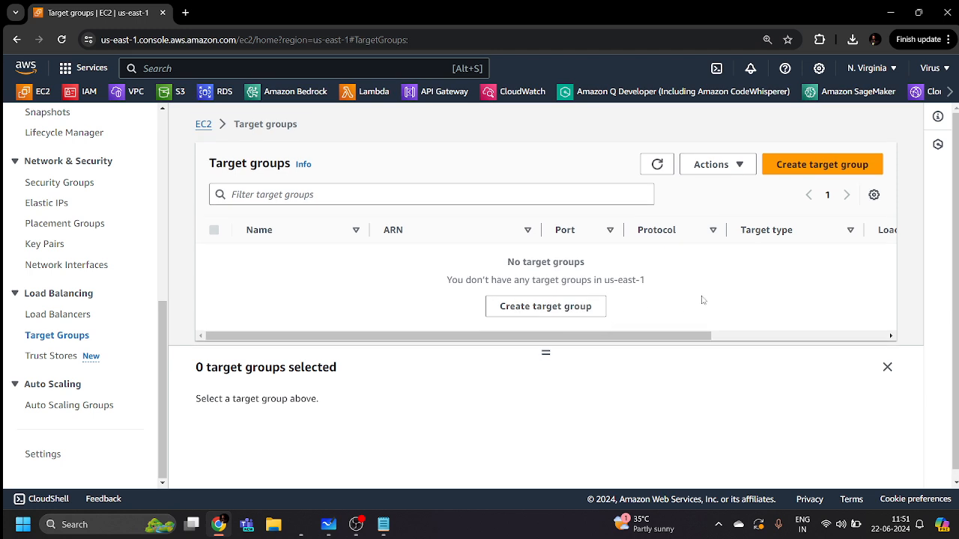
pyautogui.click(824, 166)
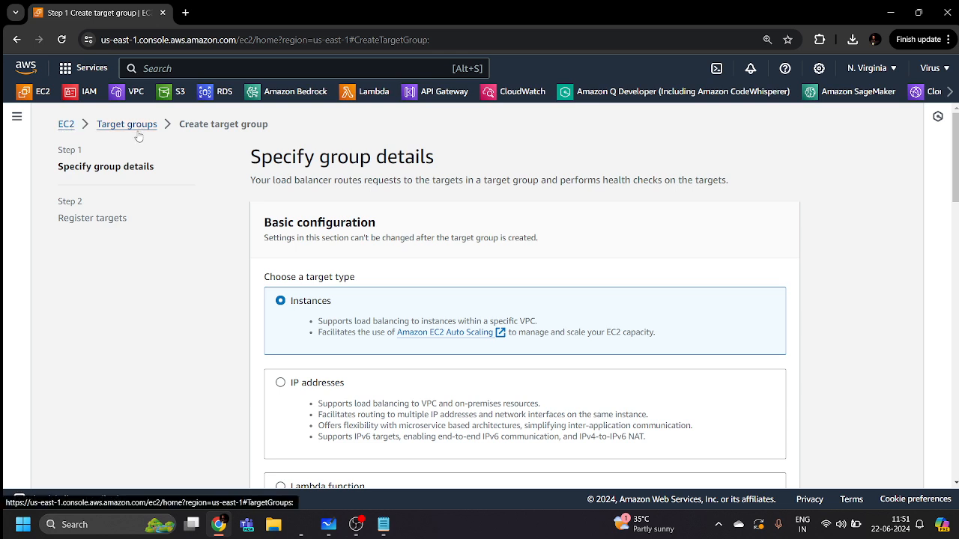
pyautogui.scroll(-1, 367, 235)
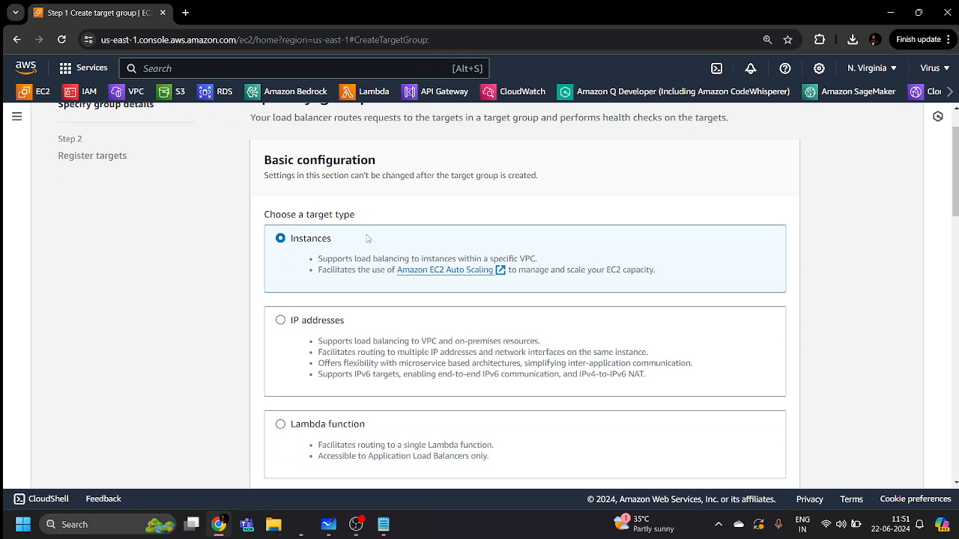
pyautogui.scroll(-1, 367, 239)
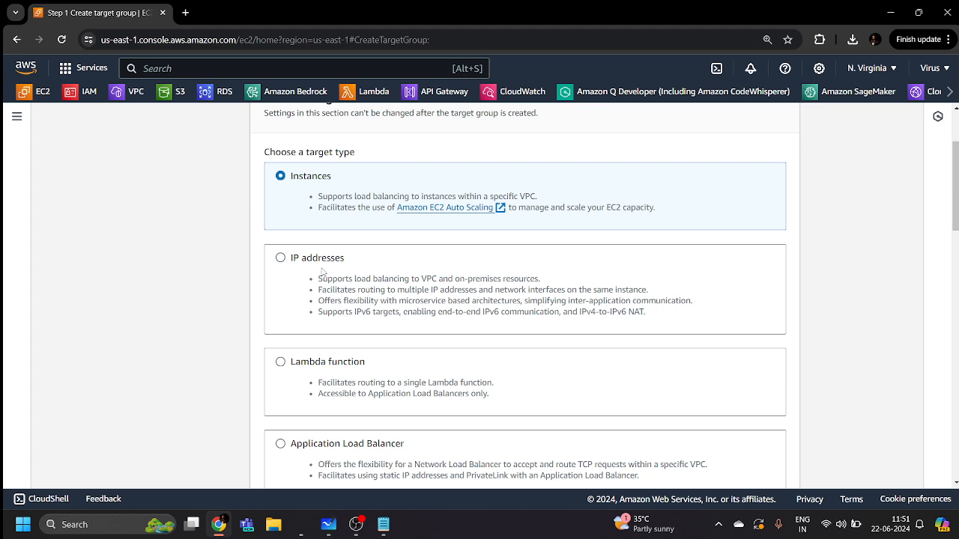
pyautogui.scroll(-2, 322, 271)
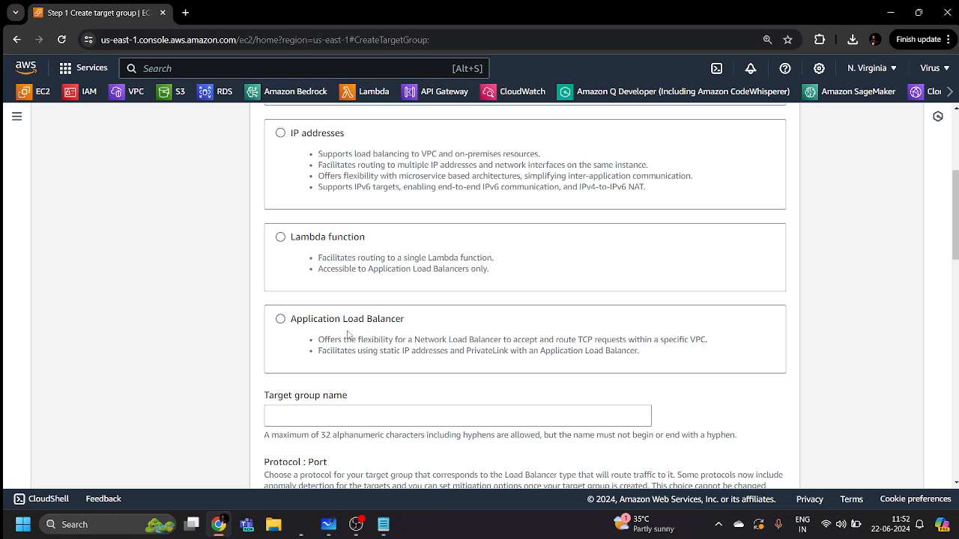
pyautogui.scroll(3, 347, 335)
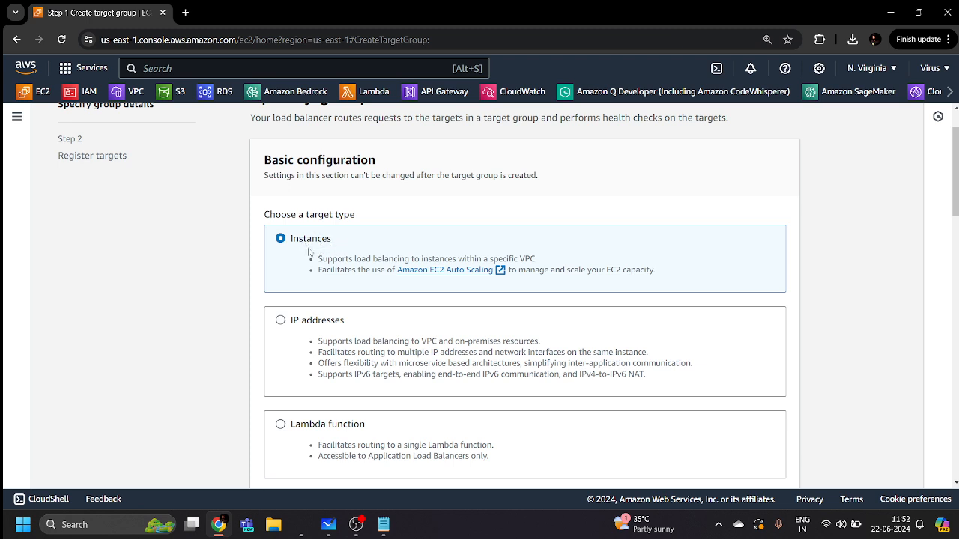
pyautogui.scroll(-5, 315, 247)
# Enter 'MyWAFTargetgroup' as the target group name, keeping HTTP:80, IPv4, DefaultVPC and HTTP1
pyautogui.click(329, 232)
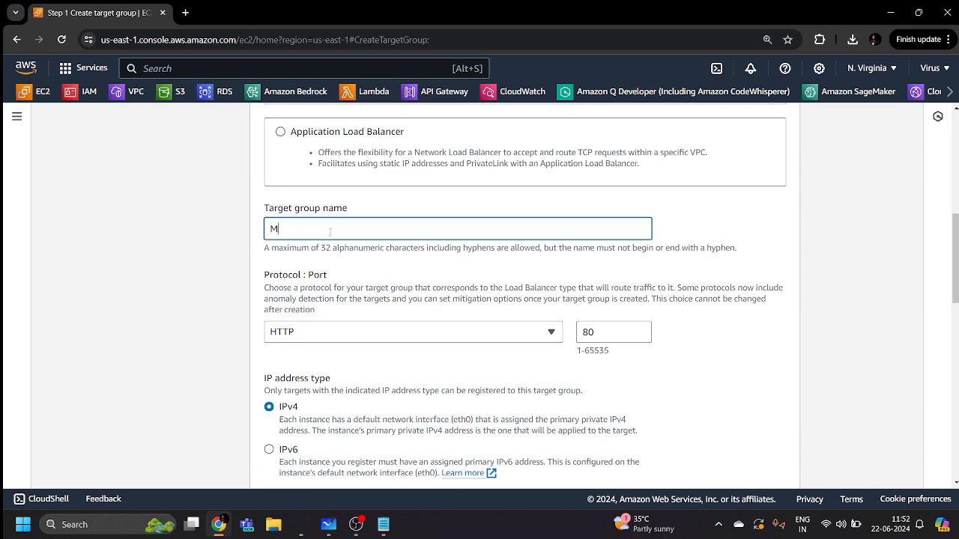
pyautogui.write('MyWA')
pyautogui.write('FTag')
pyautogui.write('r\\')
pyautogui.press('BackSpace')
pyautogui.press('BackSpace')
pyautogui.press('BackSpace')
pyautogui.write('rgetgroup')
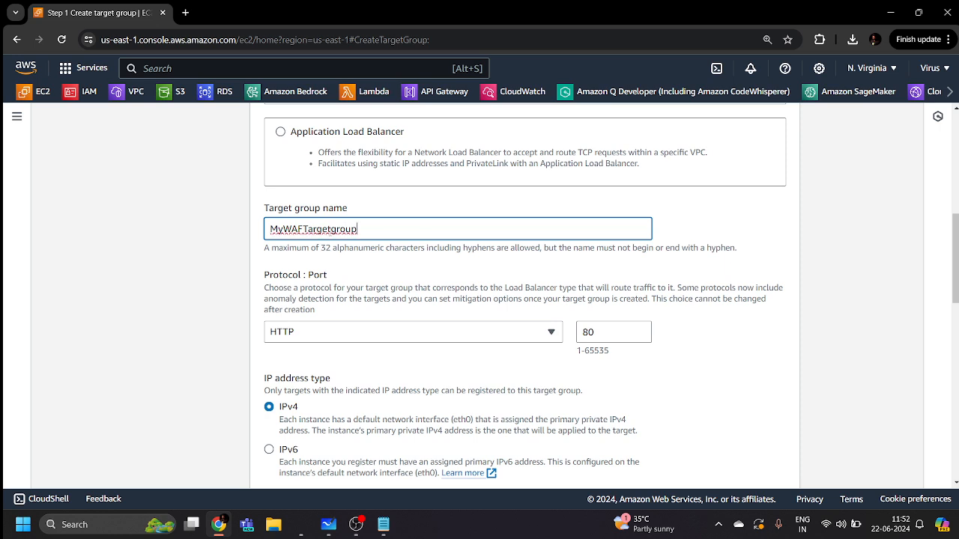
pyautogui.click(389, 250)
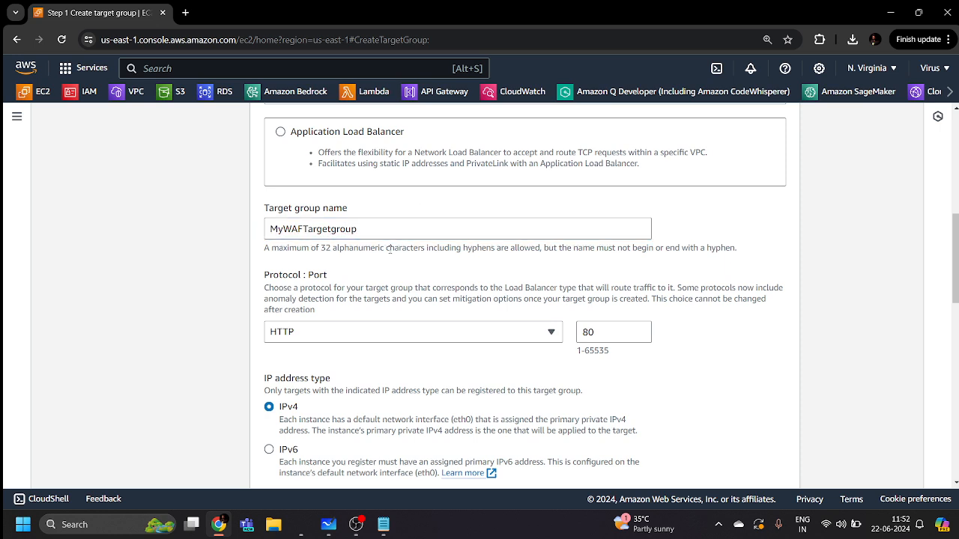
pyautogui.scroll(-2, 389, 264)
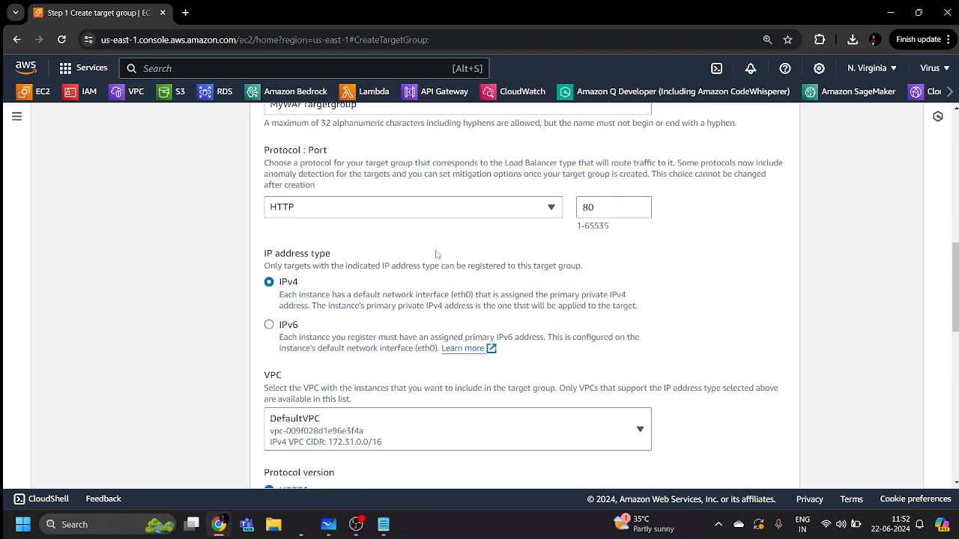
pyautogui.scroll(-2, 315, 166)
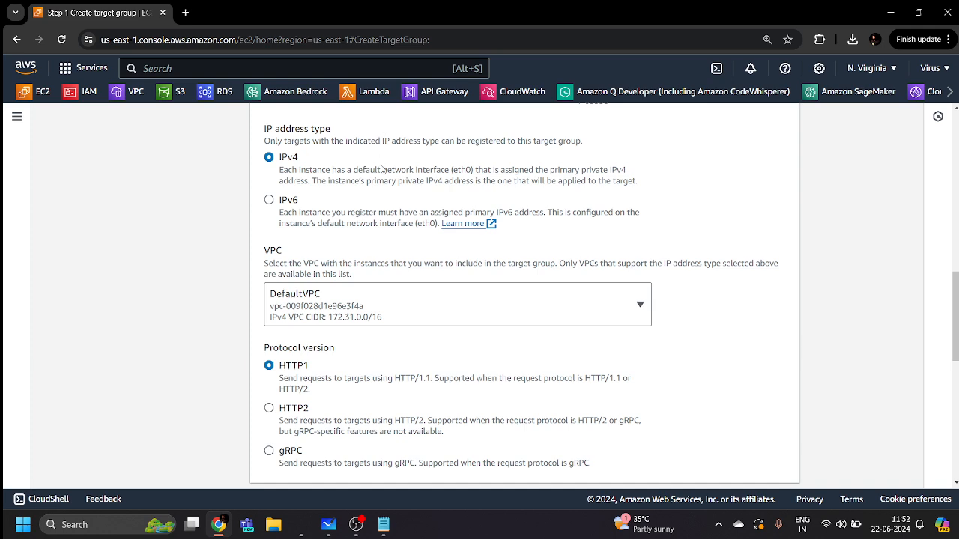
pyautogui.scroll(-4, 382, 169)
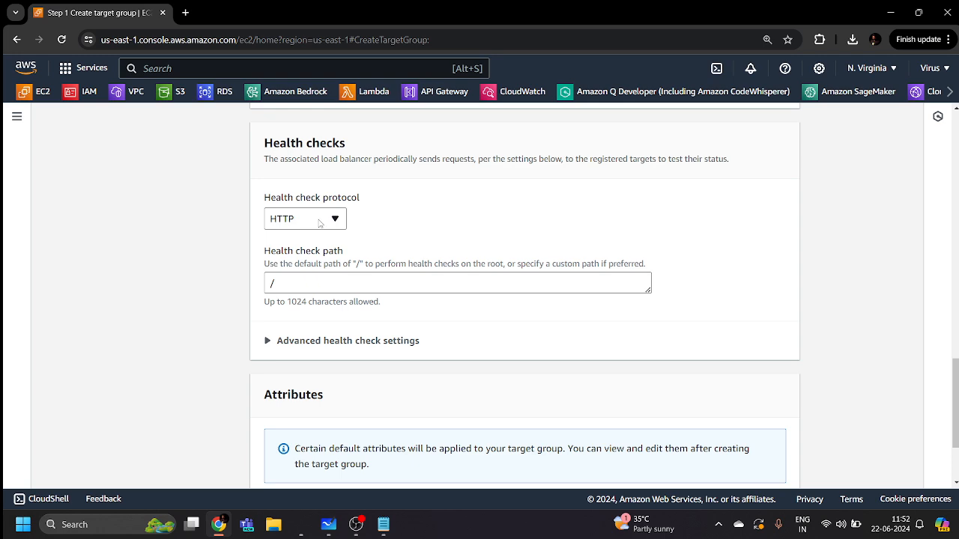
# Expand the advanced health check settings and lower the healthy threshold to 3
pyautogui.scroll(-2, 317, 225)
pyautogui.scroll(3, 317, 237)
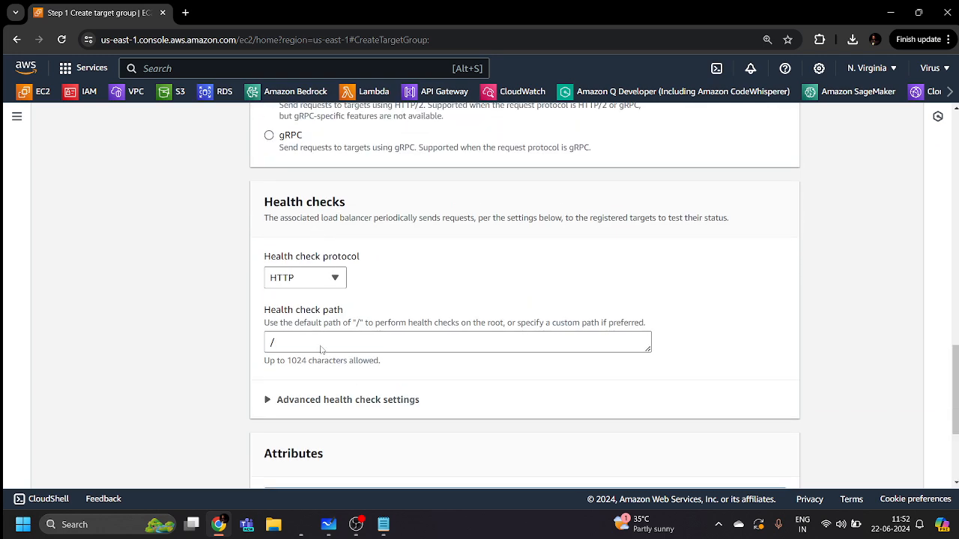
pyautogui.click(326, 399)
pyautogui.scroll(-3, 323, 353)
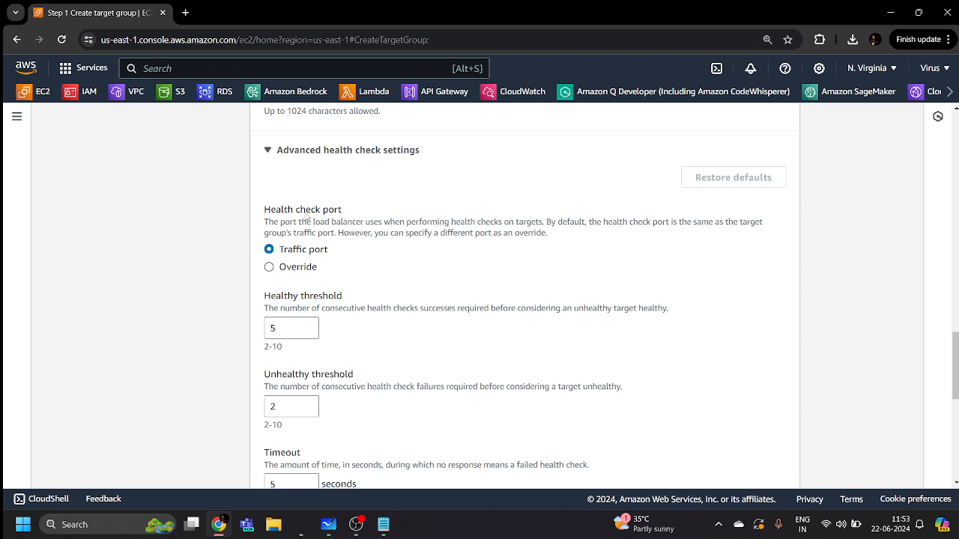
pyautogui.scroll(-1, 305, 219)
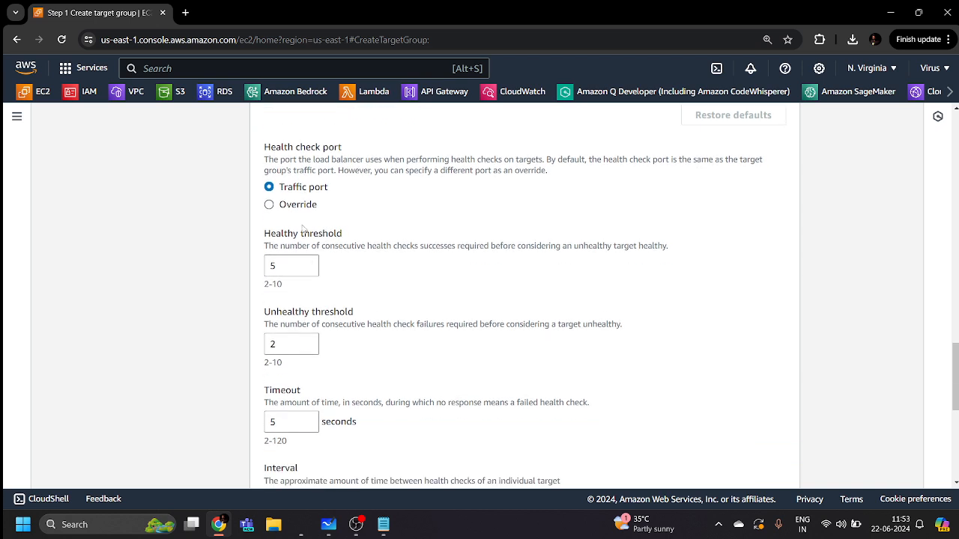
pyautogui.click(307, 270)
pyautogui.click(307, 269)
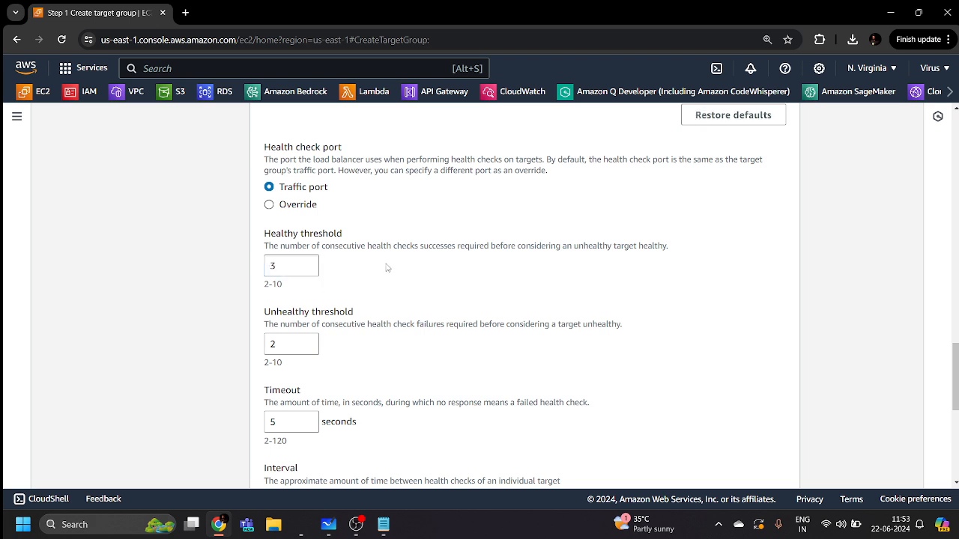
pyautogui.moveTo(458, 247); pyautogui.dragTo(678, 248)
pyautogui.click(679, 248)
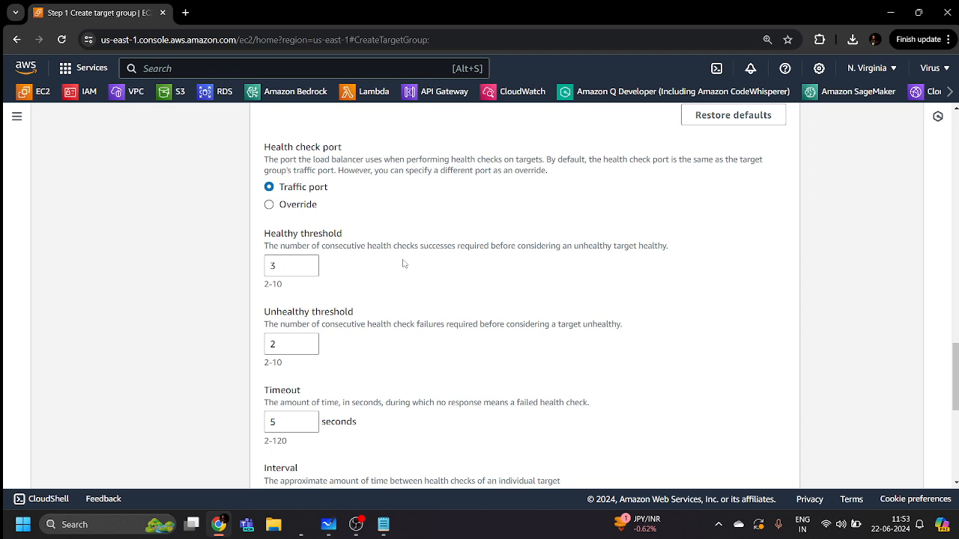
# Change the health check interval from 30 to 6 seconds, keeping the 5-second timeout
pyautogui.scroll(-2, 427, 261)
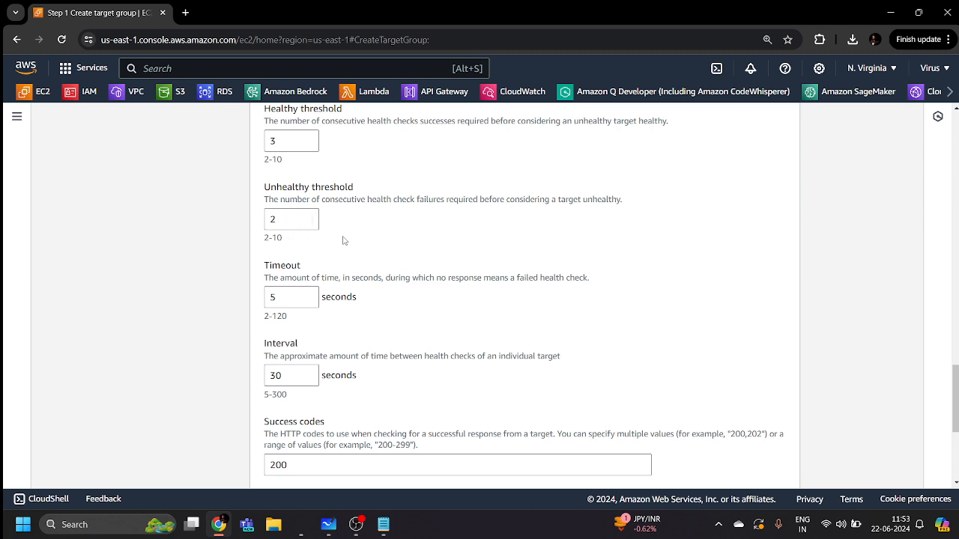
pyautogui.scroll(-2, 343, 239)
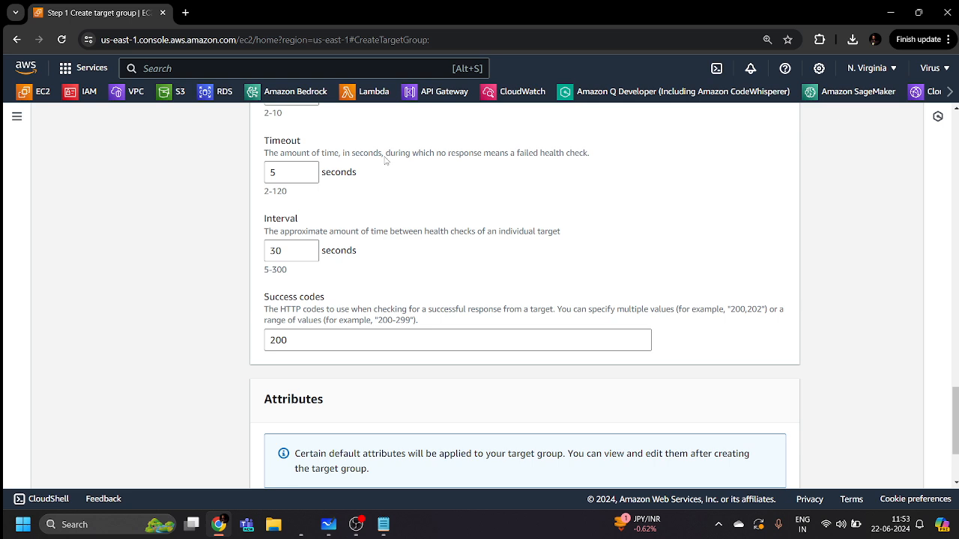
pyautogui.moveTo(386, 154)
pyautogui.mouseDown()
pyautogui.moveTo(520, 165)
pyautogui.moveTo(582, 154)
pyautogui.mouseUp()
pyautogui.click(592, 158)
pyautogui.doubleClick(276, 251)
pyautogui.write('6')
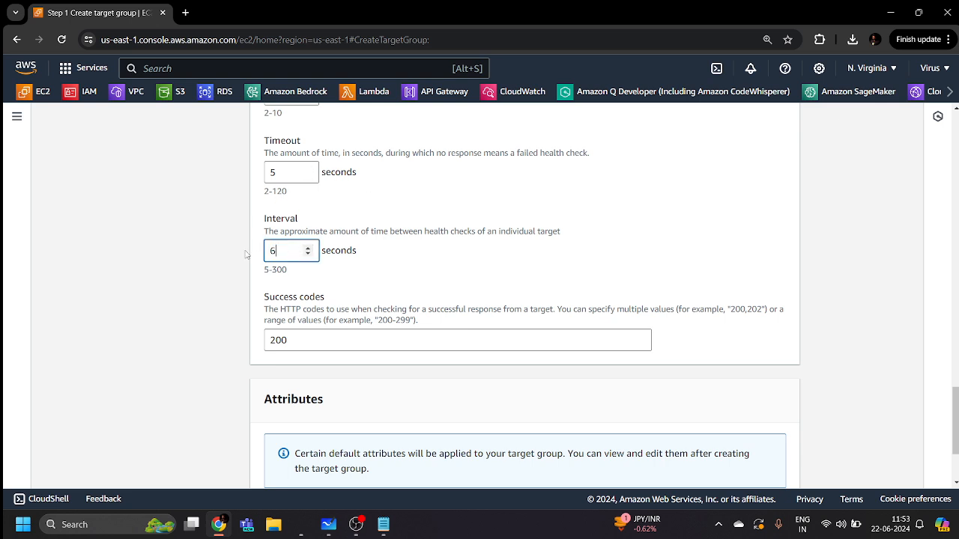
pyautogui.click(450, 258)
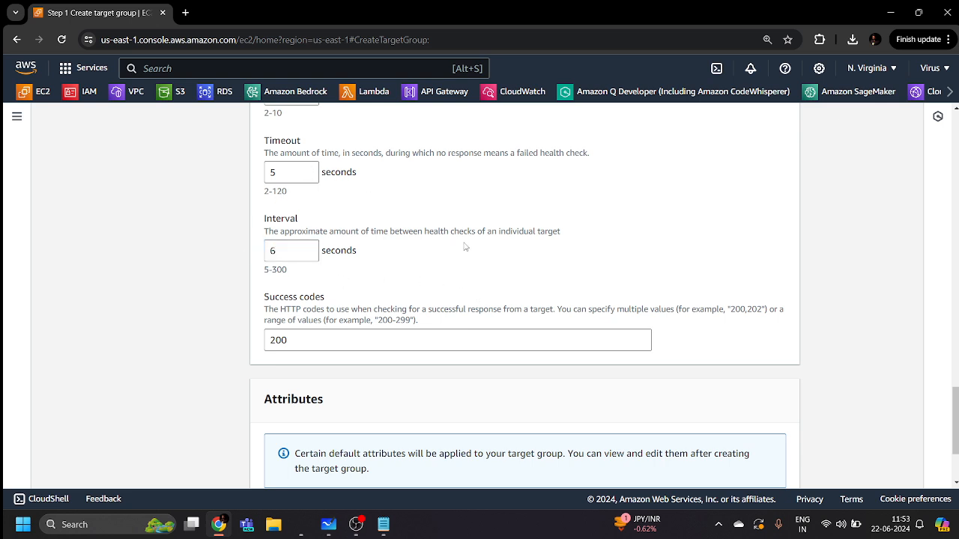
pyautogui.moveTo(424, 232); pyautogui.dragTo(578, 232)
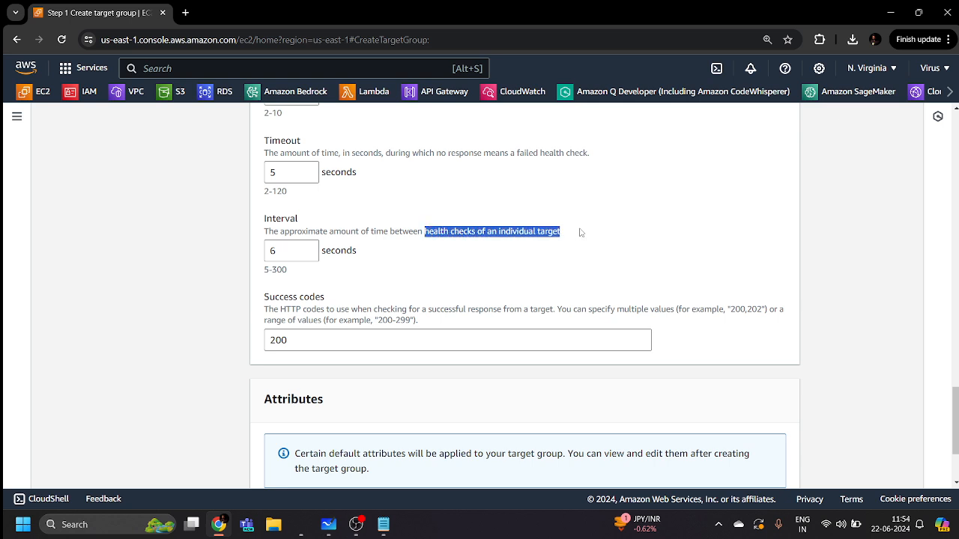
pyautogui.click(432, 249)
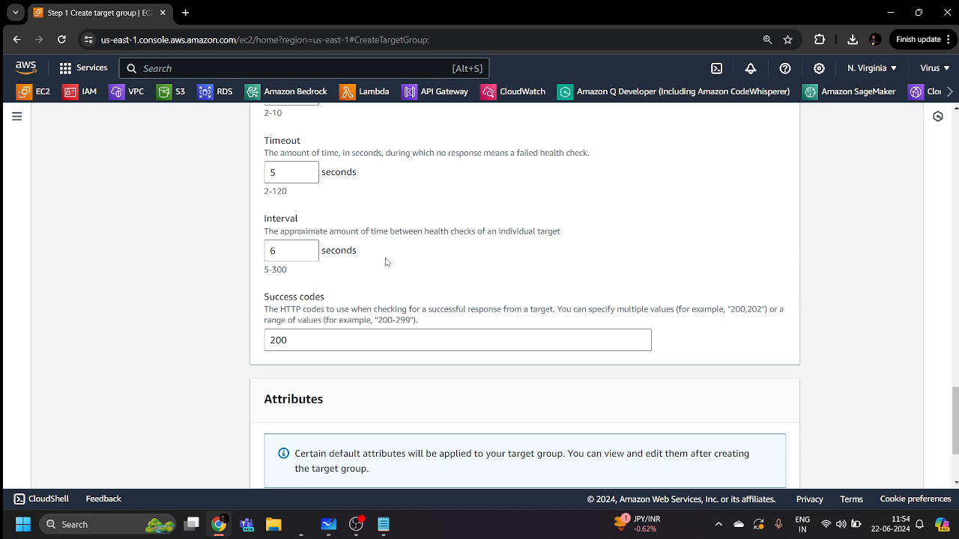
pyautogui.scroll(-2, 385, 261)
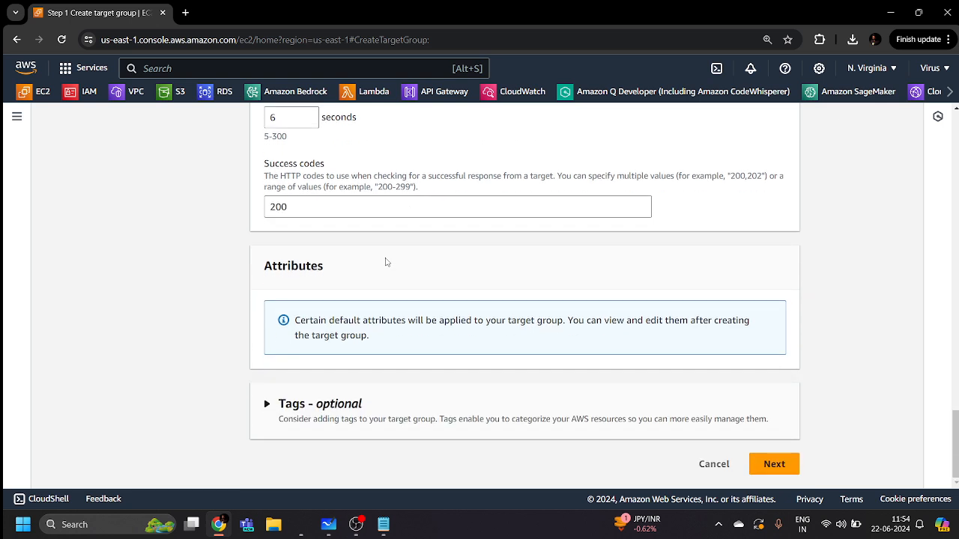
# Add both web server instances as pending targets on port 80 and create MyWAFTargetgroup
pyautogui.click(776, 466)
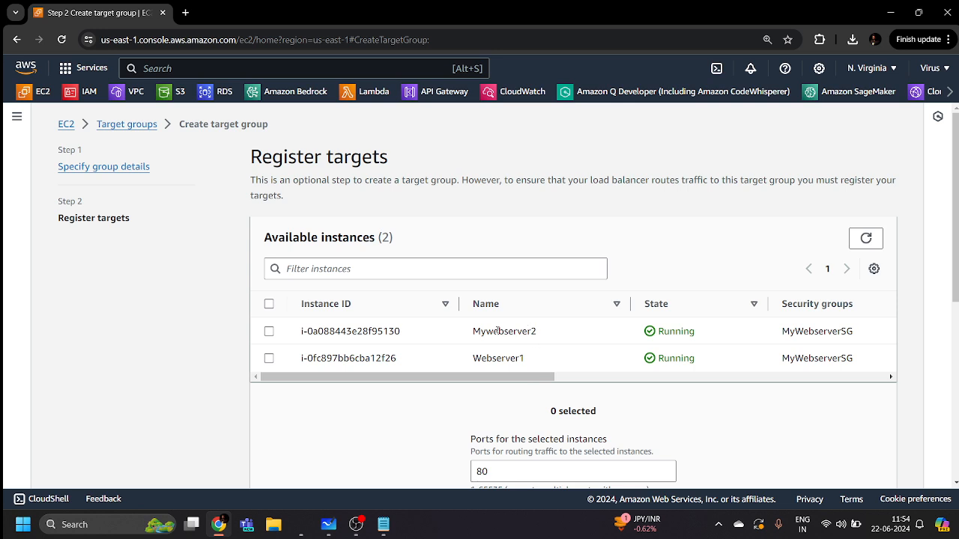
pyautogui.click(269, 303)
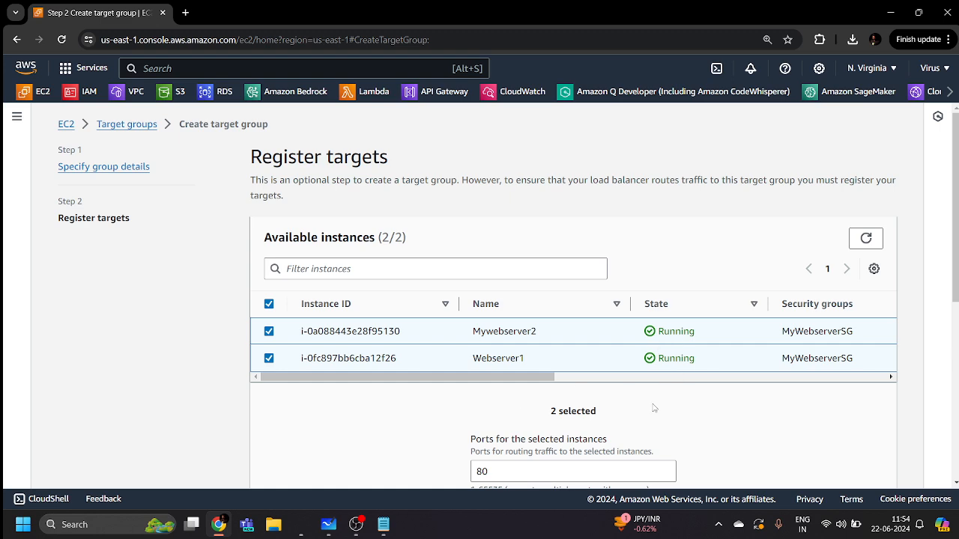
pyautogui.scroll(-3, 653, 409)
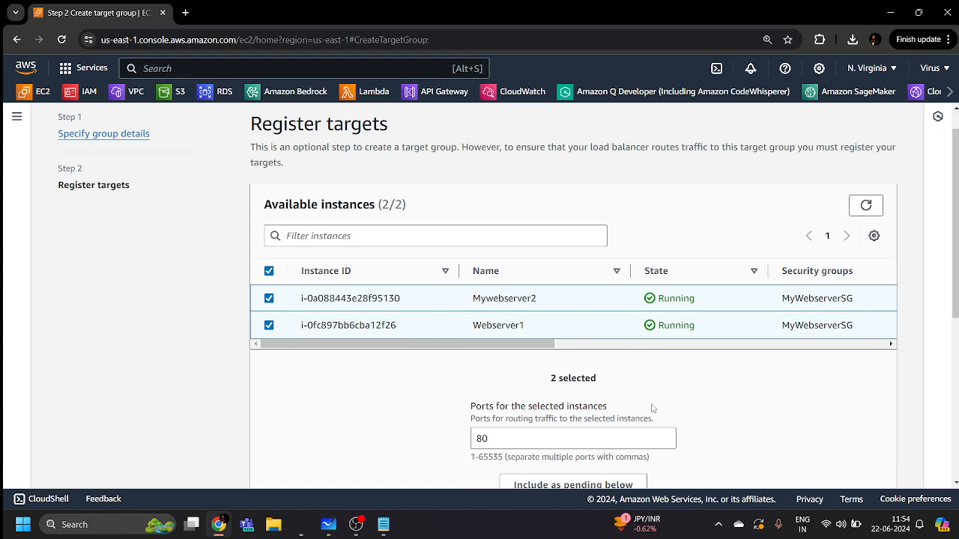
pyautogui.click(574, 336)
pyautogui.scroll(-2, 577, 340)
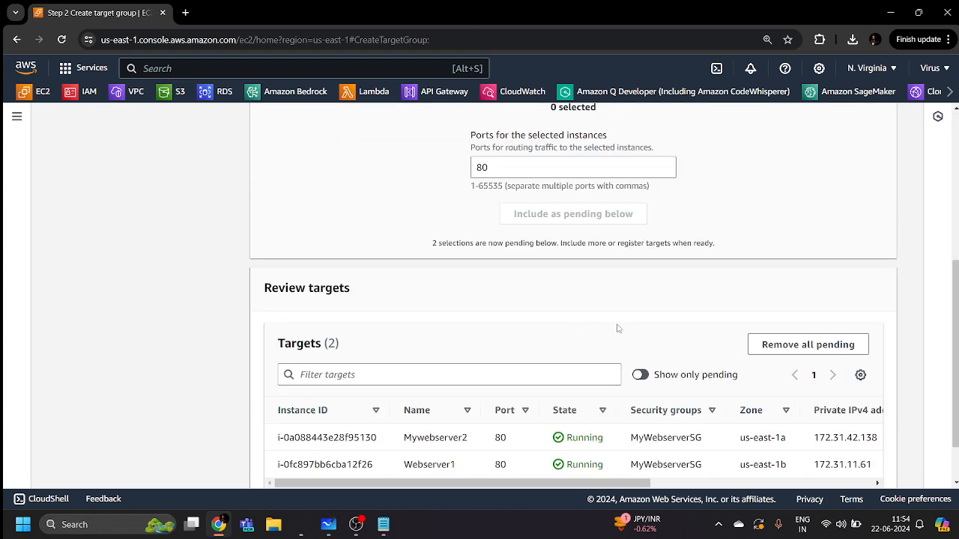
pyautogui.scroll(-1, 620, 329)
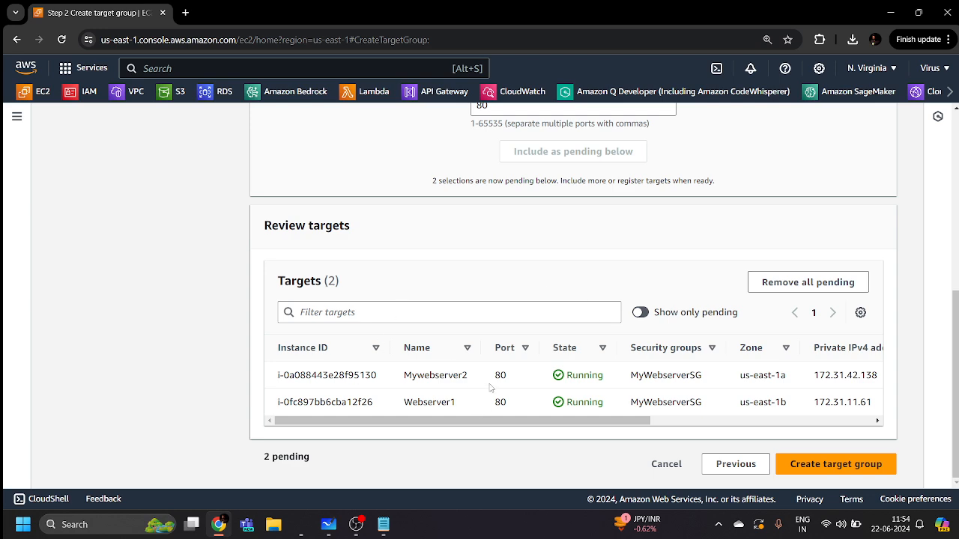
pyautogui.scroll(4, 490, 386)
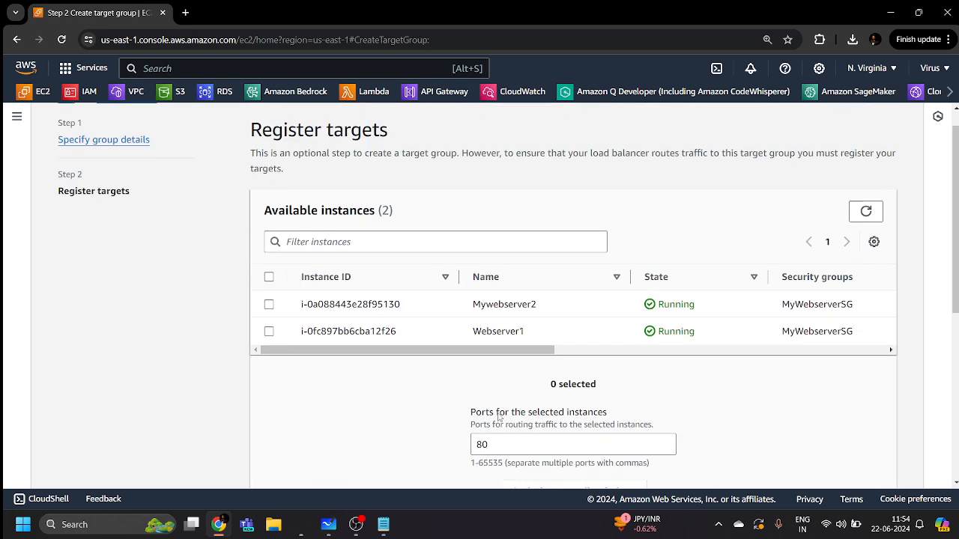
pyautogui.scroll(-4, 549, 369)
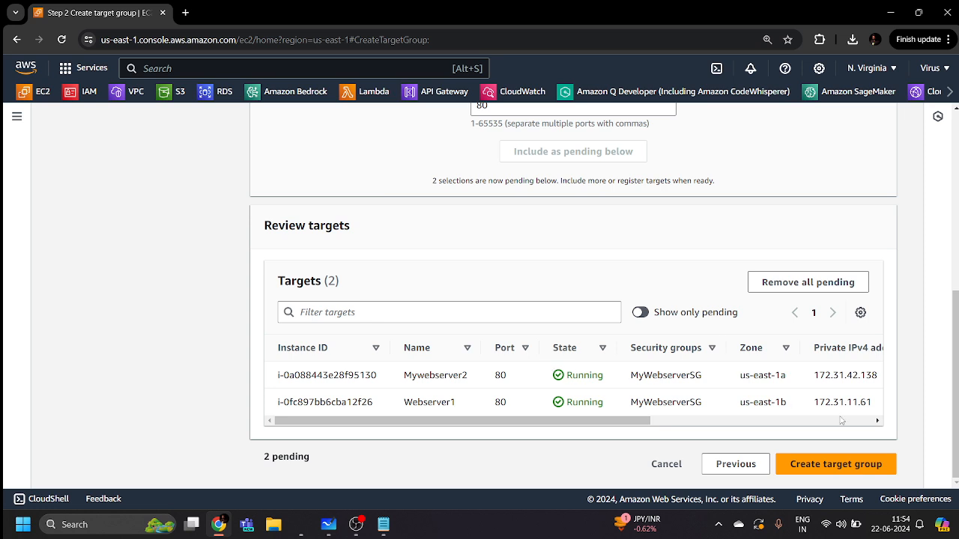
pyautogui.click(826, 471)
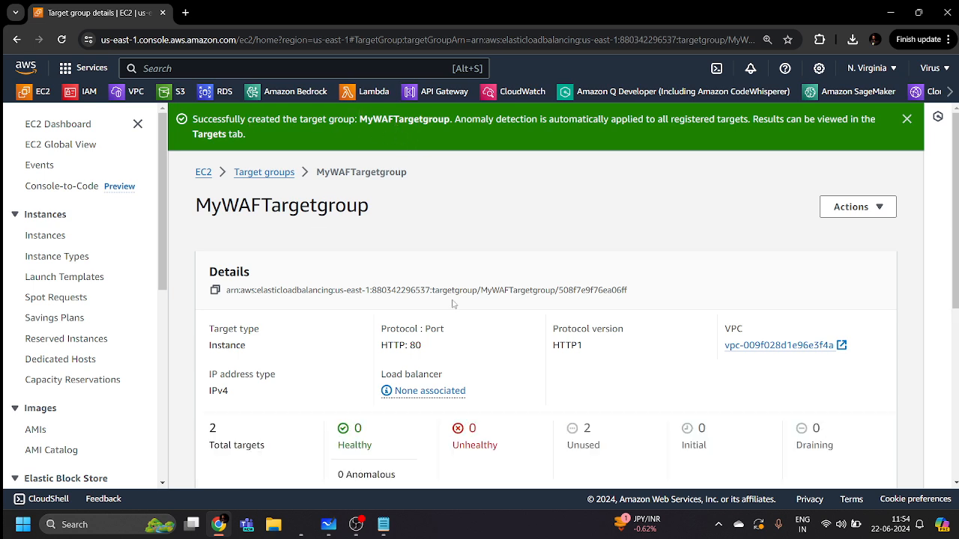
pyautogui.scroll(-3, 452, 304)
pyautogui.moveTo(209, 144); pyautogui.dragTo(823, 300)
pyautogui.click(824, 300)
pyautogui.scroll(3, 667, 325)
pyautogui.scroll(-5, 667, 325)
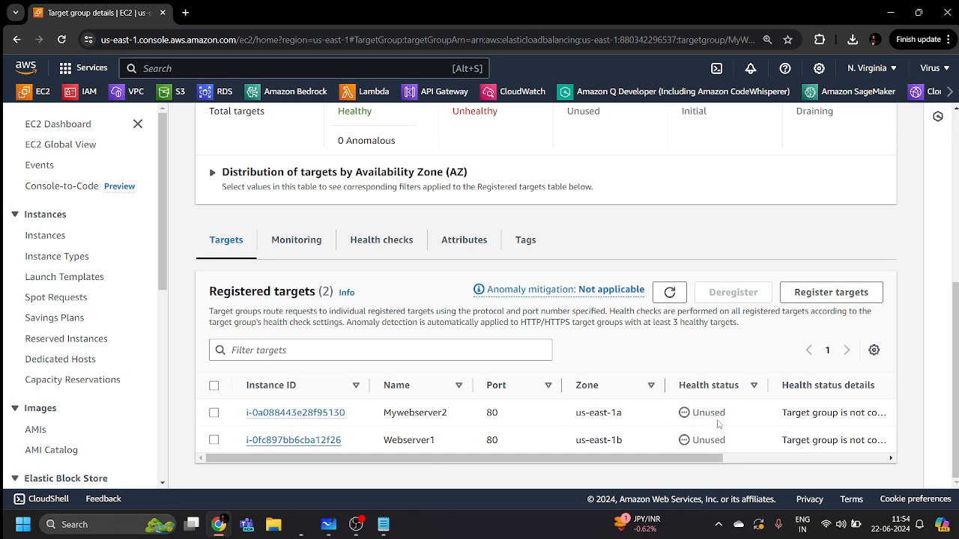
pyautogui.moveTo(692, 414); pyautogui.dragTo(689, 445)
pyautogui.click(734, 447)
pyautogui.moveTo(727, 442); pyautogui.dragTo(679, 408)
pyautogui.click(734, 444)
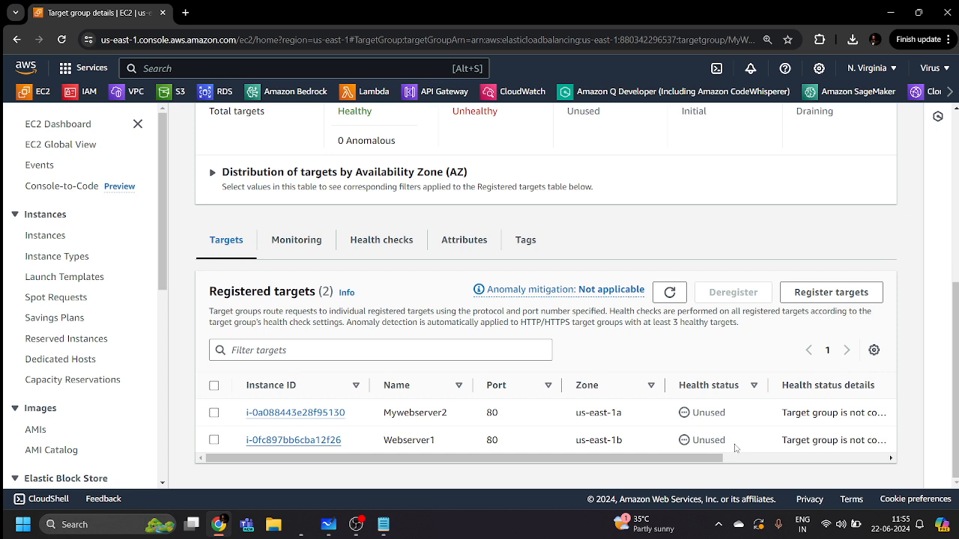
pyautogui.click(670, 292)
pyautogui.click(671, 290)
# Go to Load Balancers in the EC2 sidebar, which lists none in us-east-1
pyautogui.scroll(-5, 35, 341)
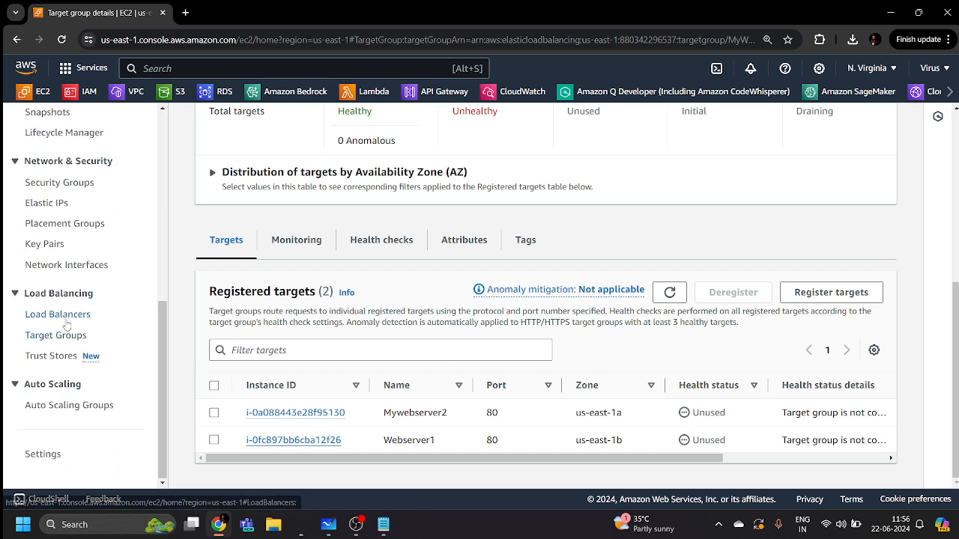
pyautogui.click(65, 321)
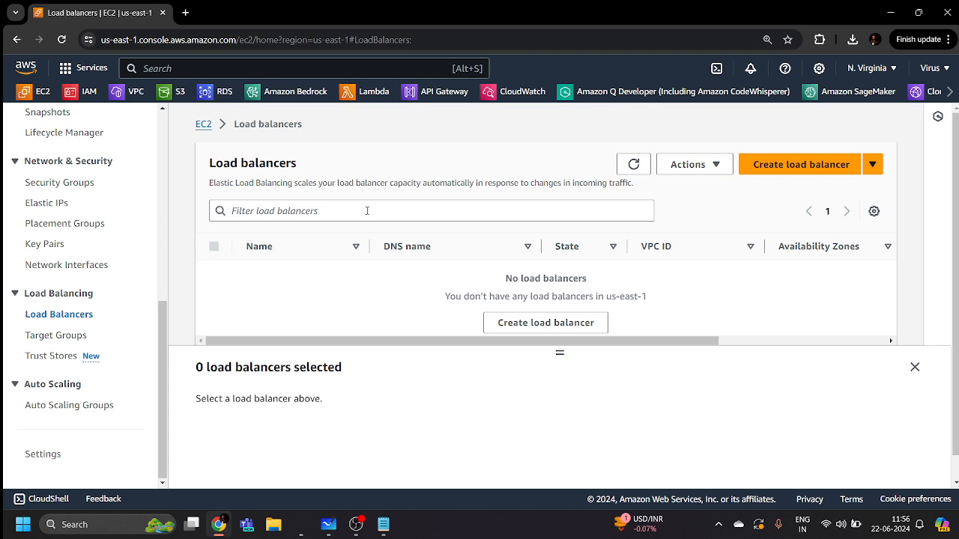
# Start a new load balancer to compare the Application, Network and Gateway types
pyautogui.click(789, 174)
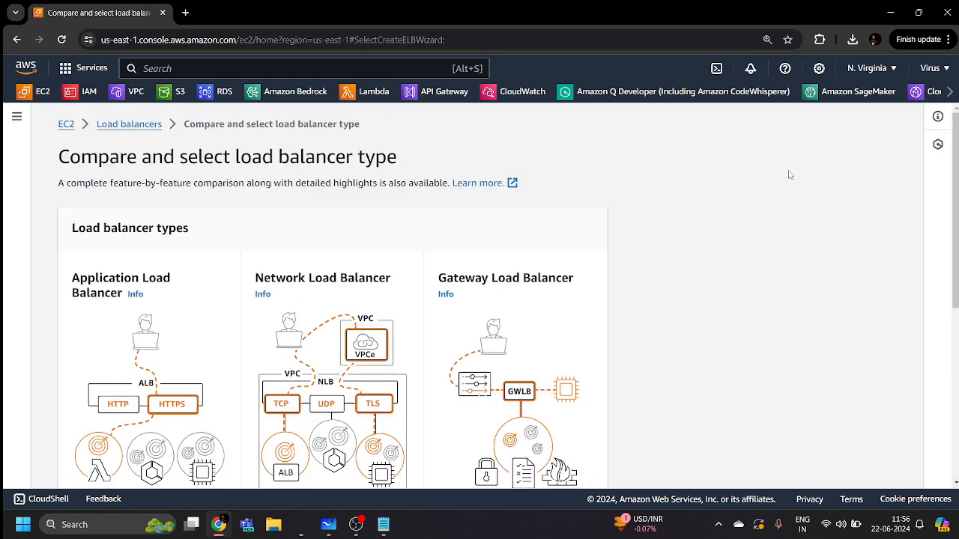
pyautogui.scroll(-2, 430, 257)
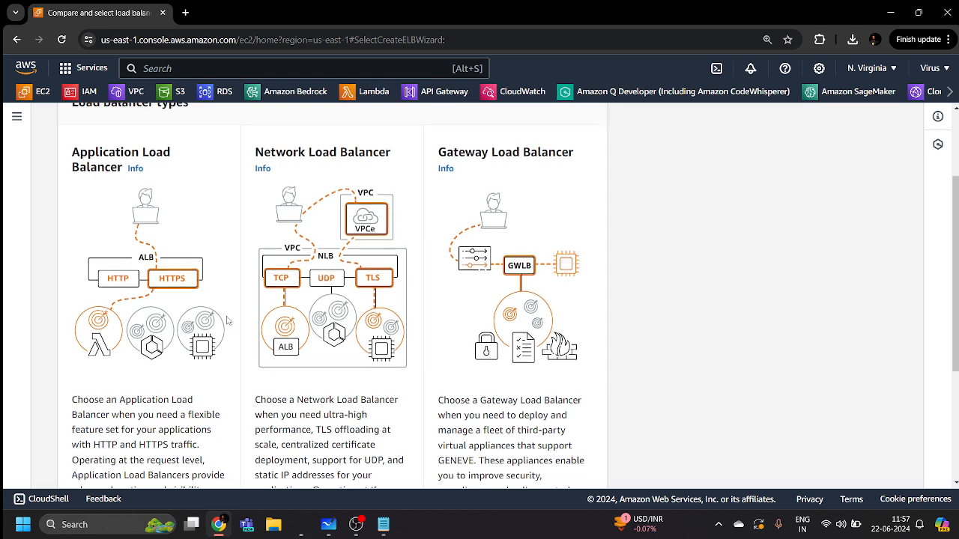
# Choose Create under Application Load Balancer to open its creation form
pyautogui.scroll(-4, 228, 321)
pyautogui.click(105, 346)
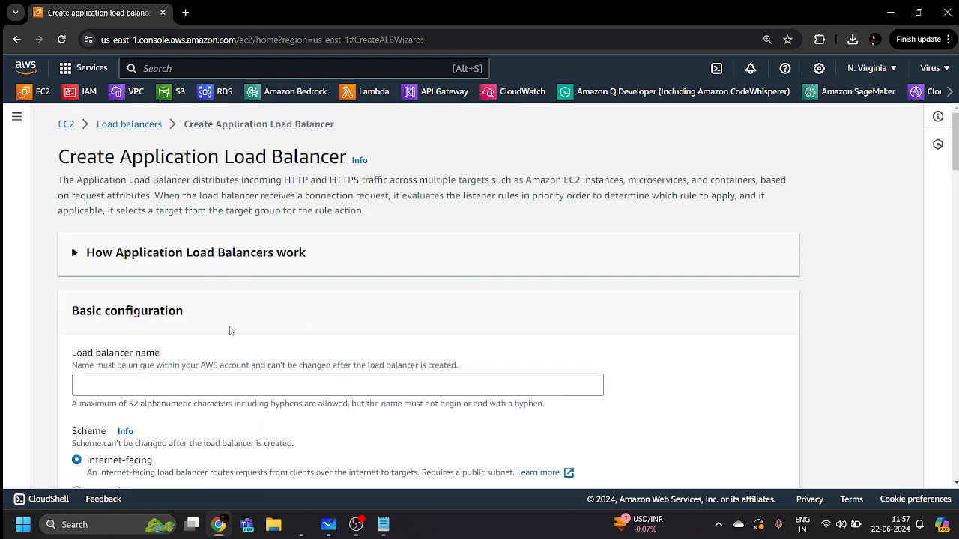
# Name the load balancer 'MywafLoadbalancer', keeping Internet-facing and IPv4
pyautogui.scroll(-3, 247, 322)
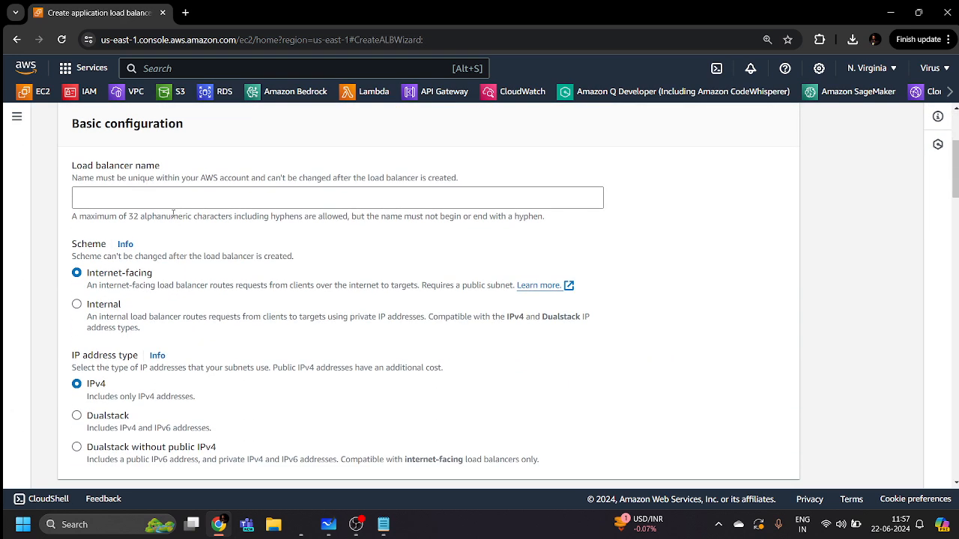
pyautogui.click(169, 200)
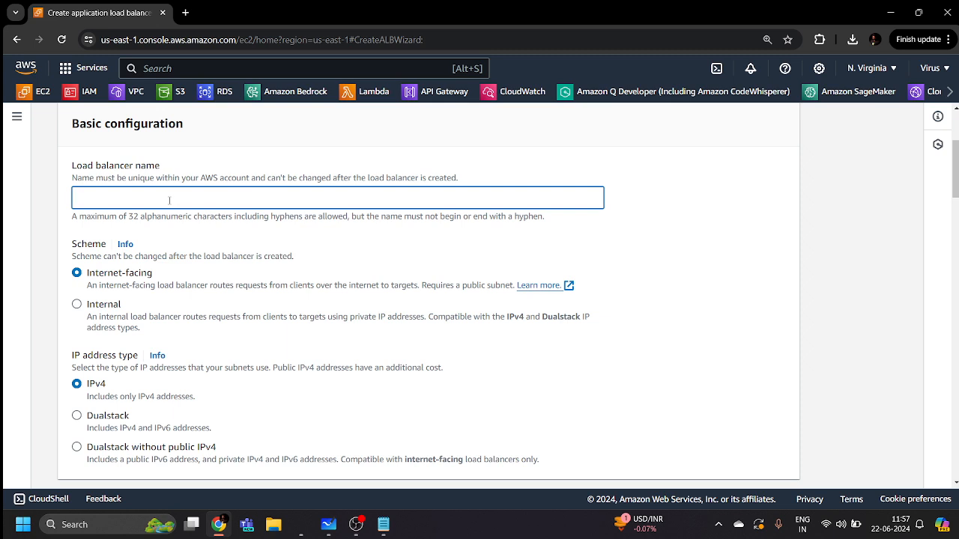
pyautogui.write('MywafLoadbalancer')
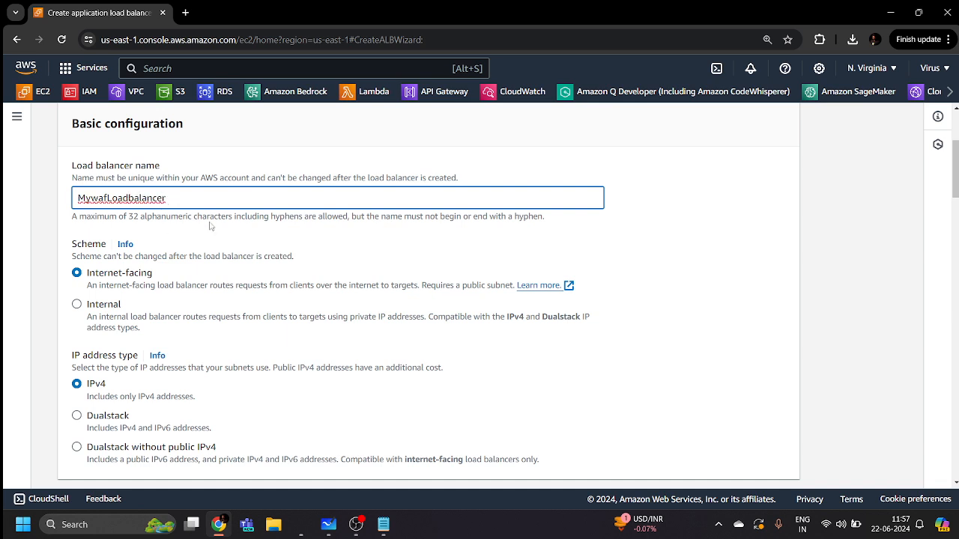
pyautogui.scroll(-1, 210, 226)
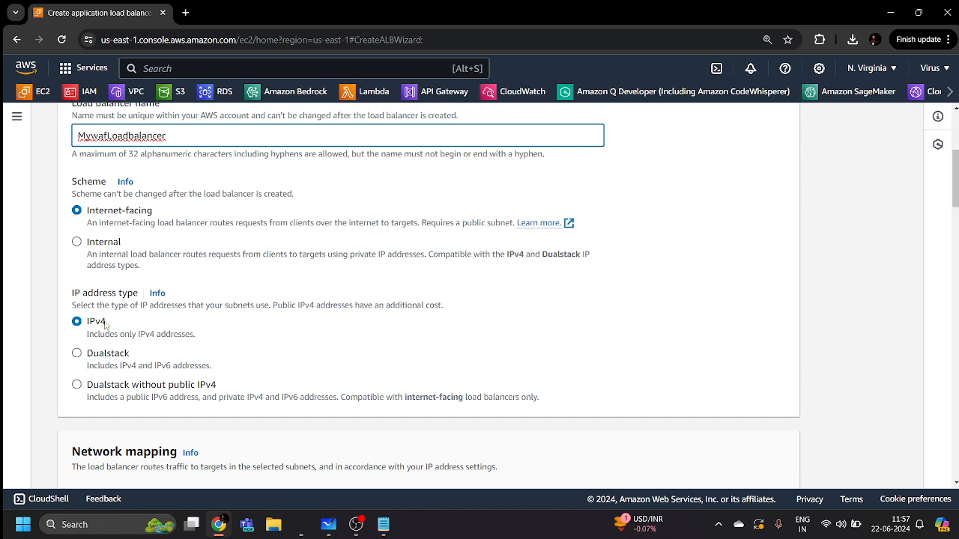
pyautogui.scroll(-3, 225, 351)
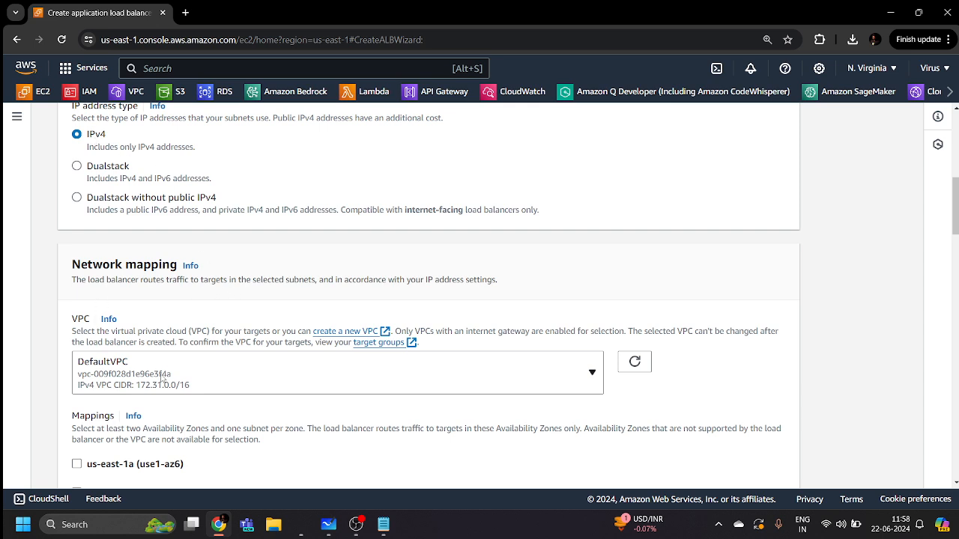
# Tick availability zones us-east-1a through us-east-1f in the network mappings
pyautogui.scroll(-2, 163, 379)
pyautogui.scroll(-2, 197, 265)
pyautogui.scroll(1, 208, 259)
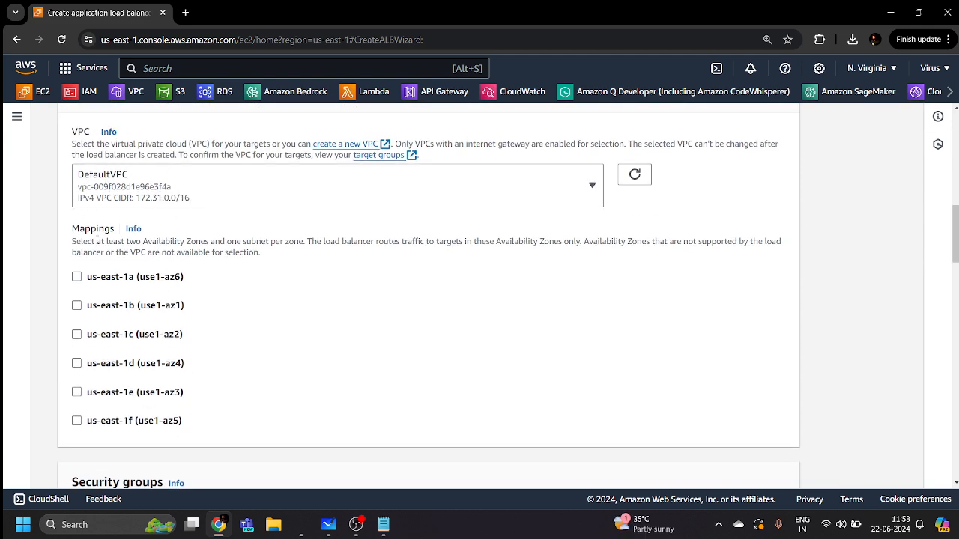
pyautogui.click(80, 278)
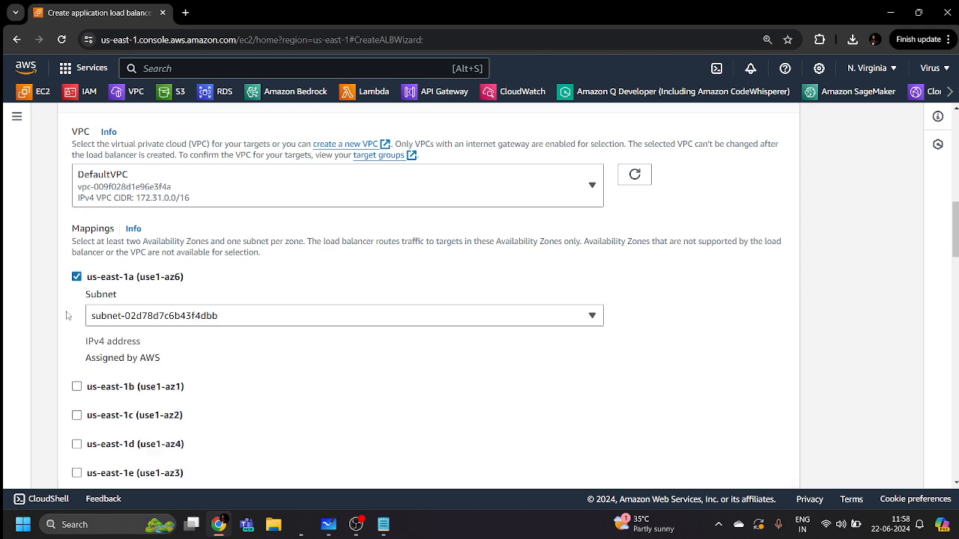
pyautogui.scroll(-2, 75, 284)
pyautogui.click(78, 262)
pyautogui.scroll(-2, 77, 266)
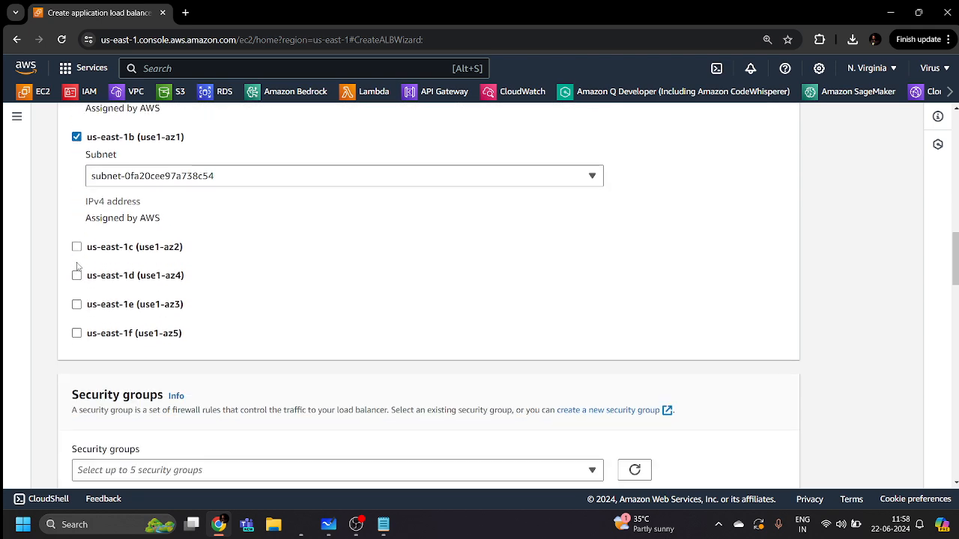
pyautogui.click(76, 247)
pyautogui.scroll(-3, 77, 225)
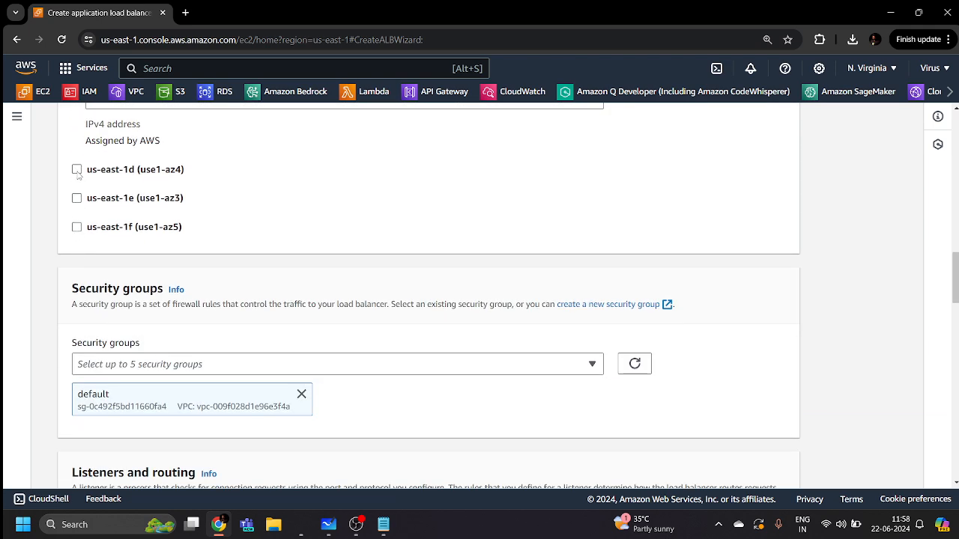
pyautogui.click(77, 170)
pyautogui.scroll(-2, 77, 187)
pyautogui.click(77, 155)
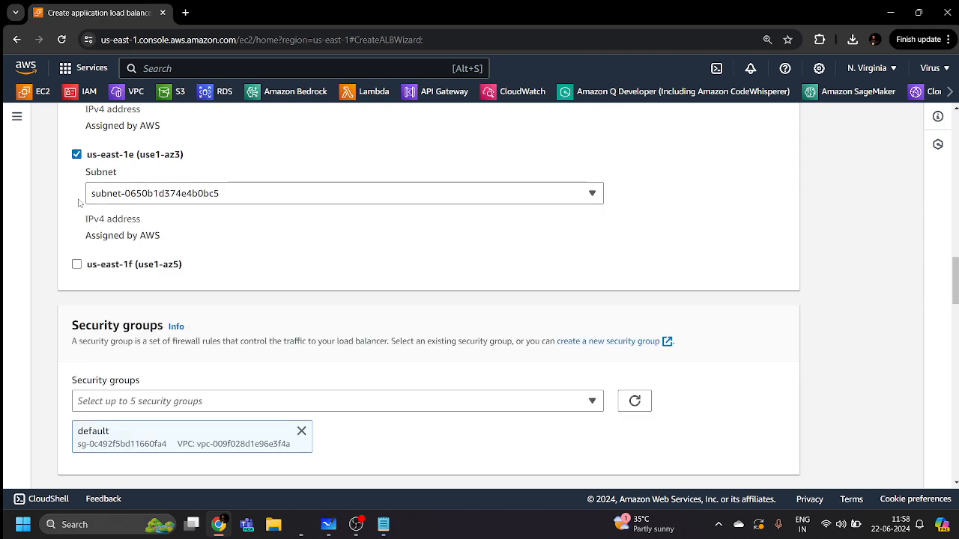
pyautogui.click(76, 264)
pyautogui.scroll(-3, 364, 329)
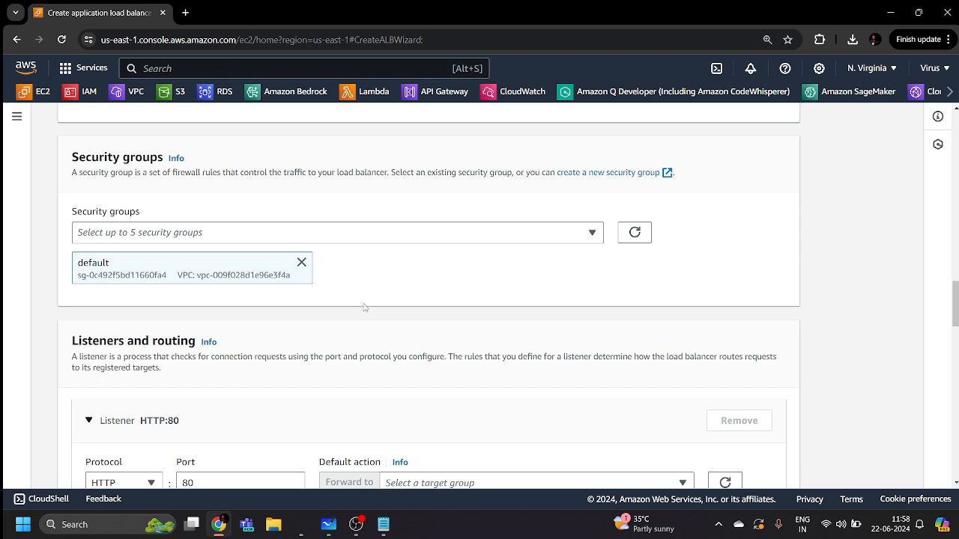
# Replace the default security group with MyWebserverSG
pyautogui.click(301, 262)
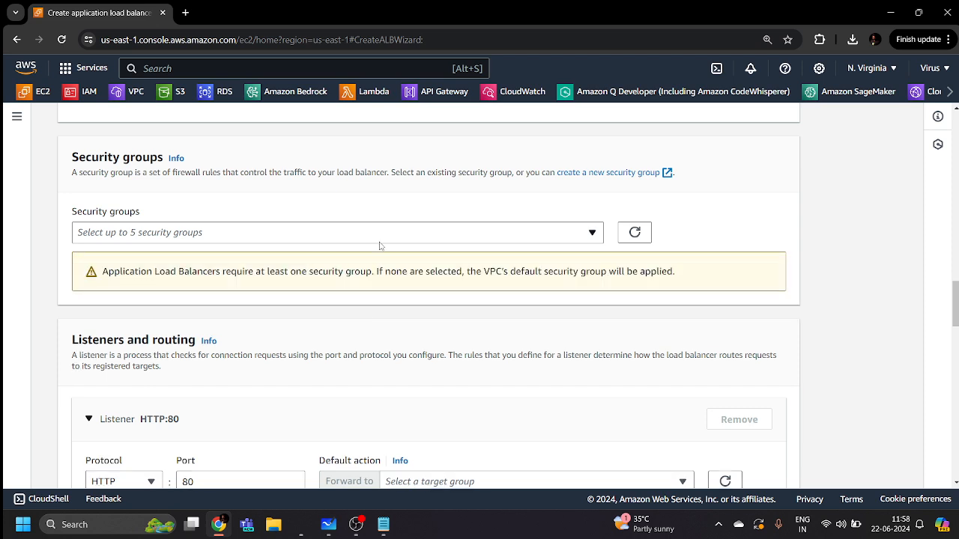
pyautogui.click(379, 236)
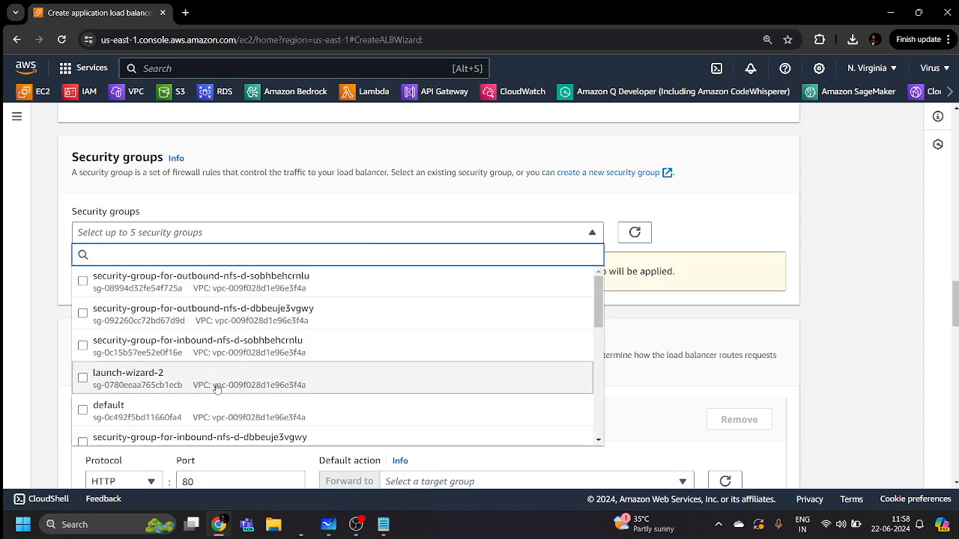
pyautogui.scroll(-3, 217, 382)
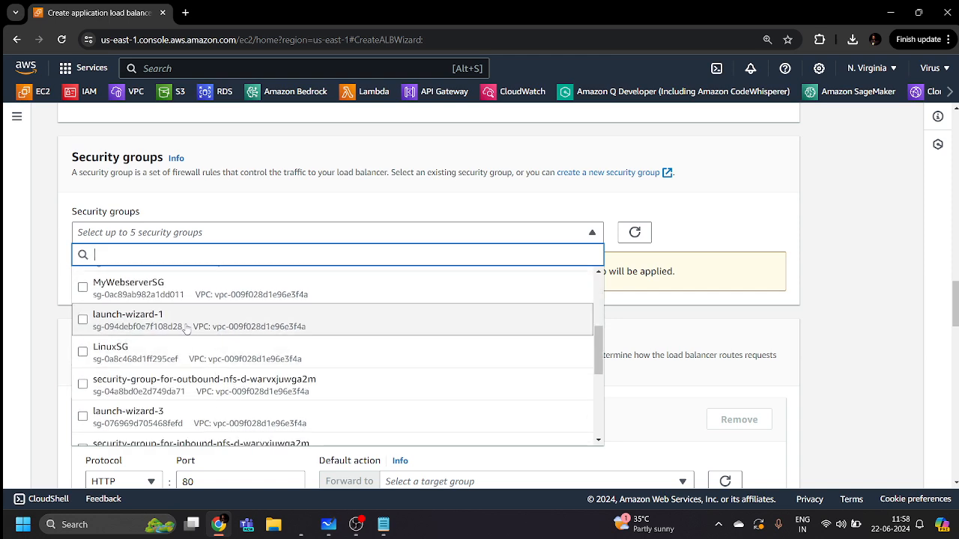
pyautogui.click(135, 291)
pyautogui.click(746, 261)
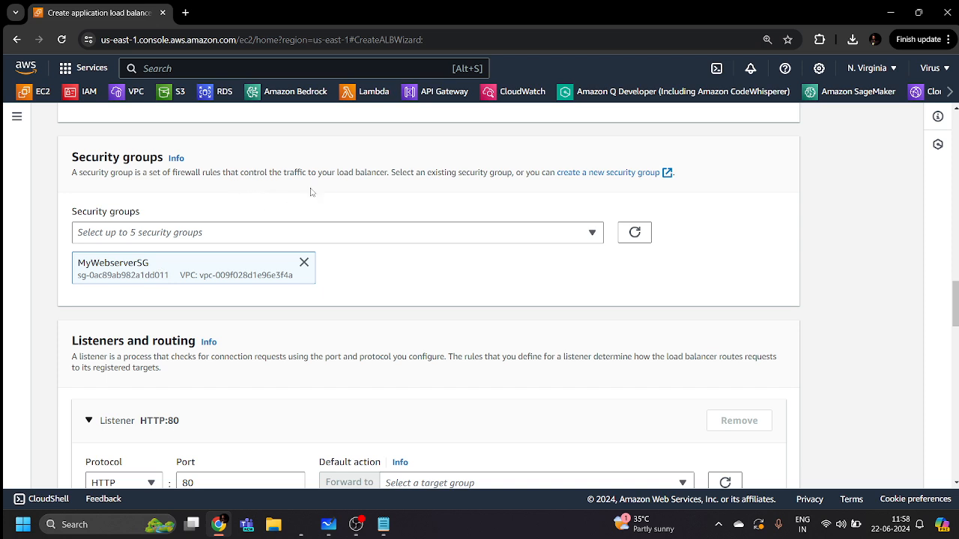
pyautogui.scroll(-3, 311, 192)
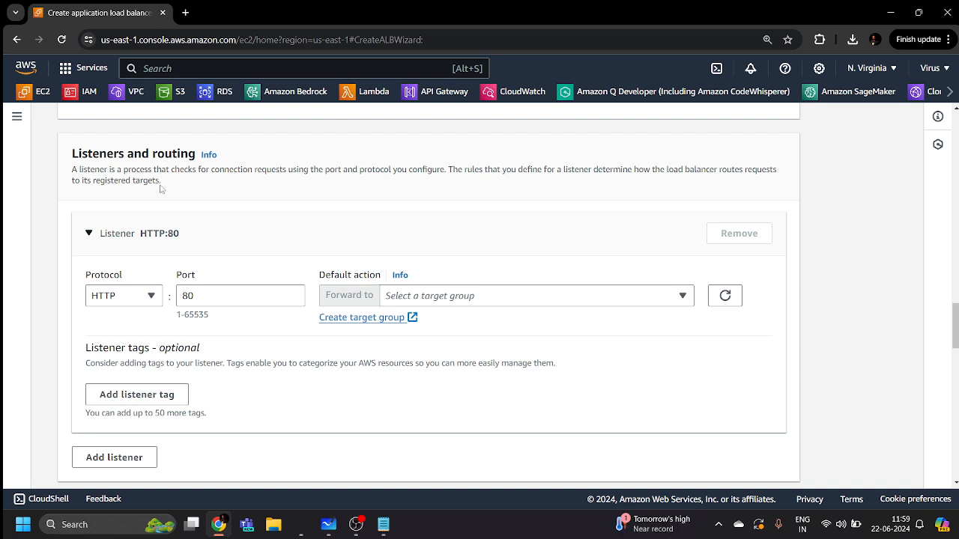
# Set the HTTP:80 listener to forward to MyWAFTargetgroup and scroll through the review summary
pyautogui.moveTo(161, 182); pyautogui.dragTo(93, 182)
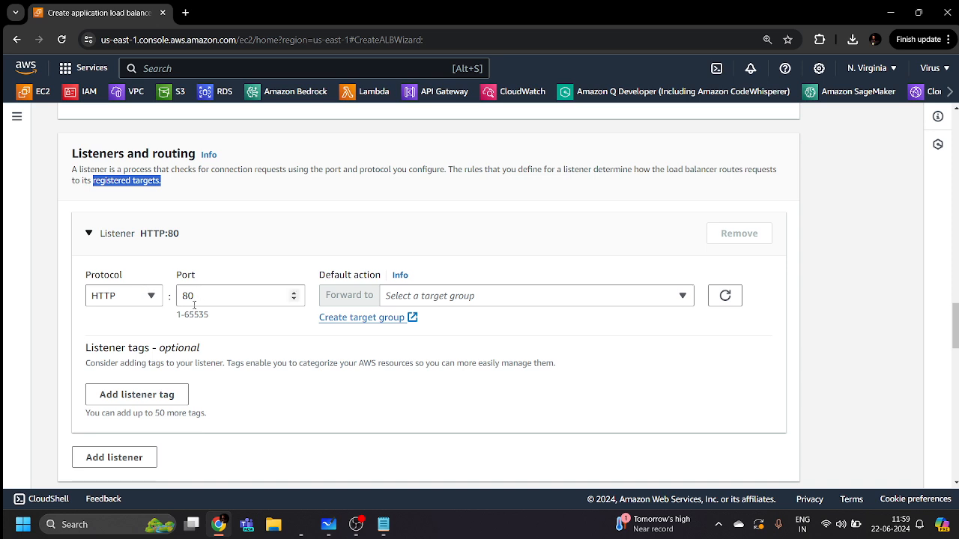
pyautogui.click(492, 300)
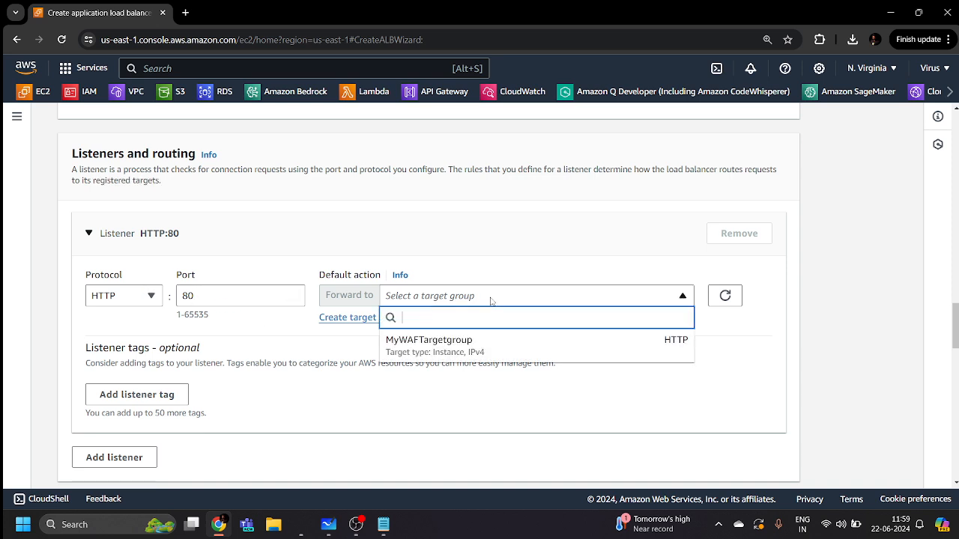
pyautogui.click(441, 346)
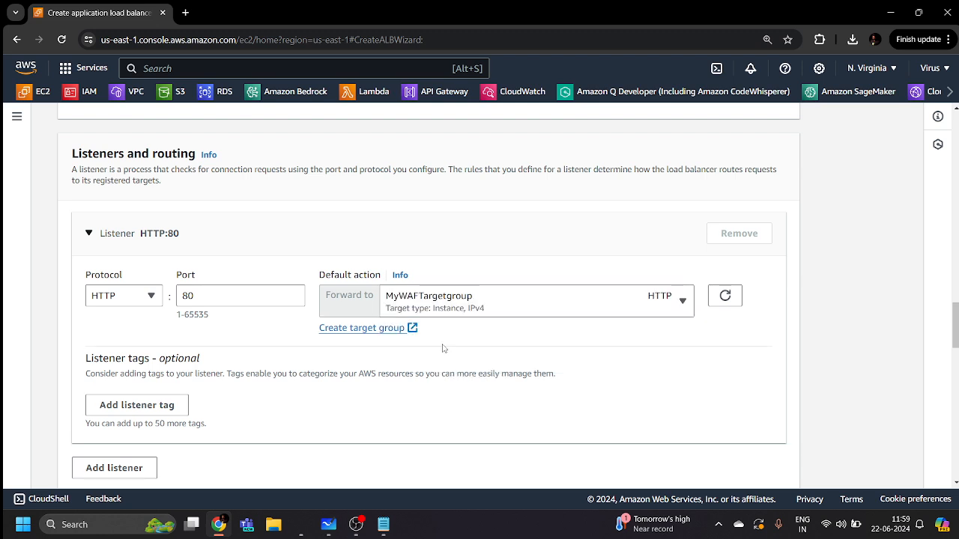
pyautogui.scroll(-8, 332, 352)
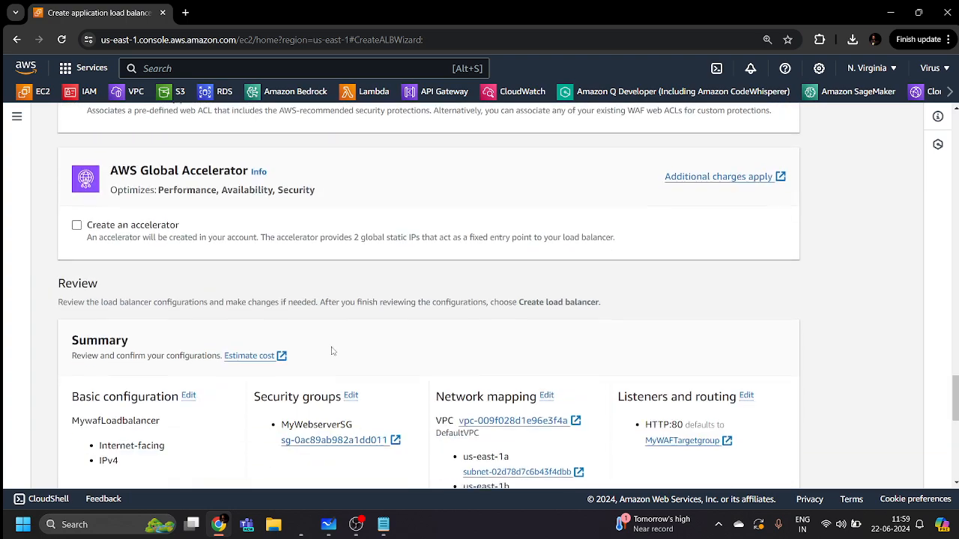
pyautogui.scroll(-6, 333, 352)
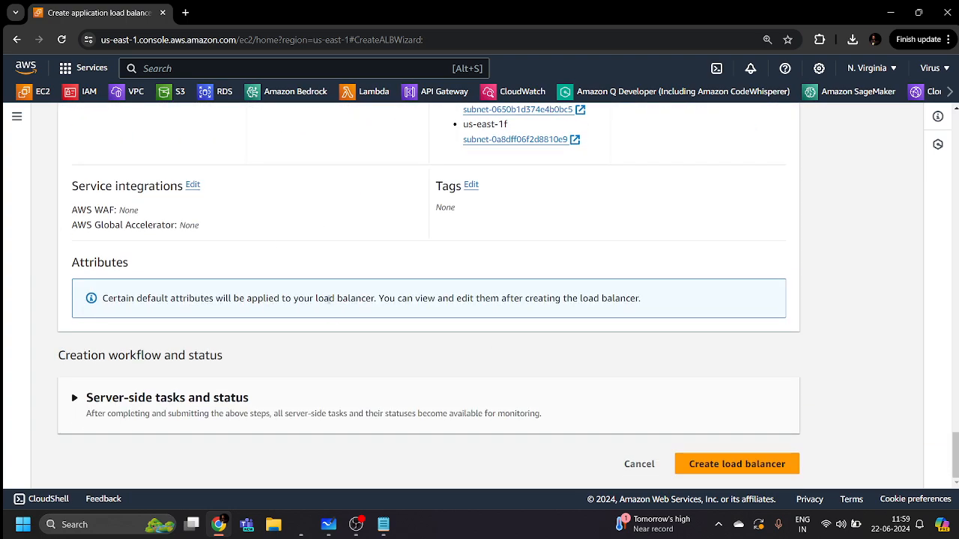
# Create MywafLoadbalancer, dismiss the success banner, and refresh its Provisioning status several times
pyautogui.click(704, 464)
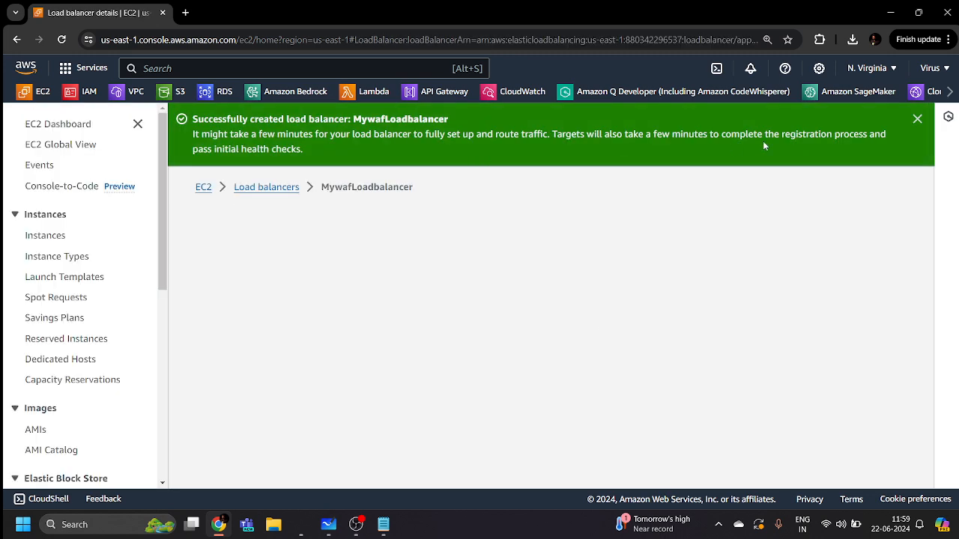
pyautogui.click(915, 118)
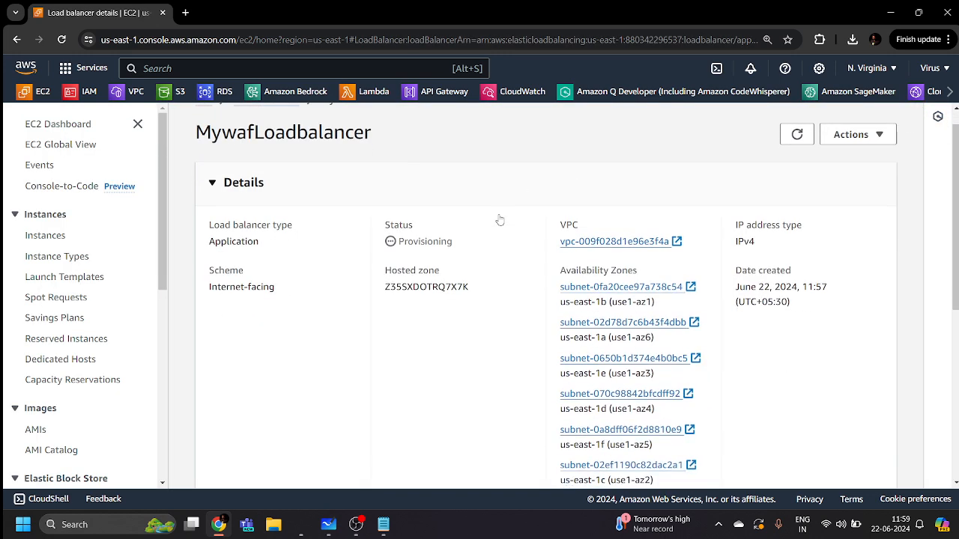
pyautogui.moveTo(456, 270); pyautogui.dragTo(392, 278)
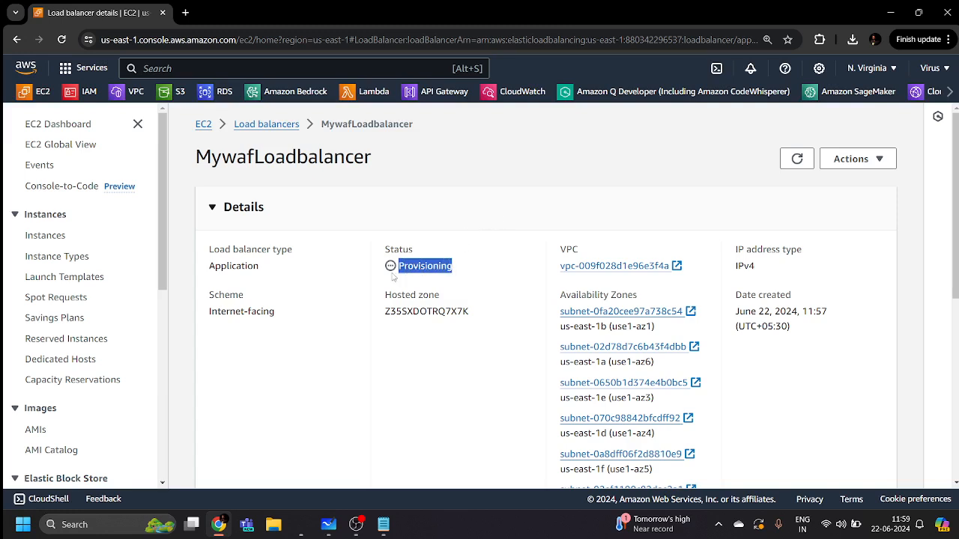
pyautogui.click(475, 271)
pyautogui.click(797, 159)
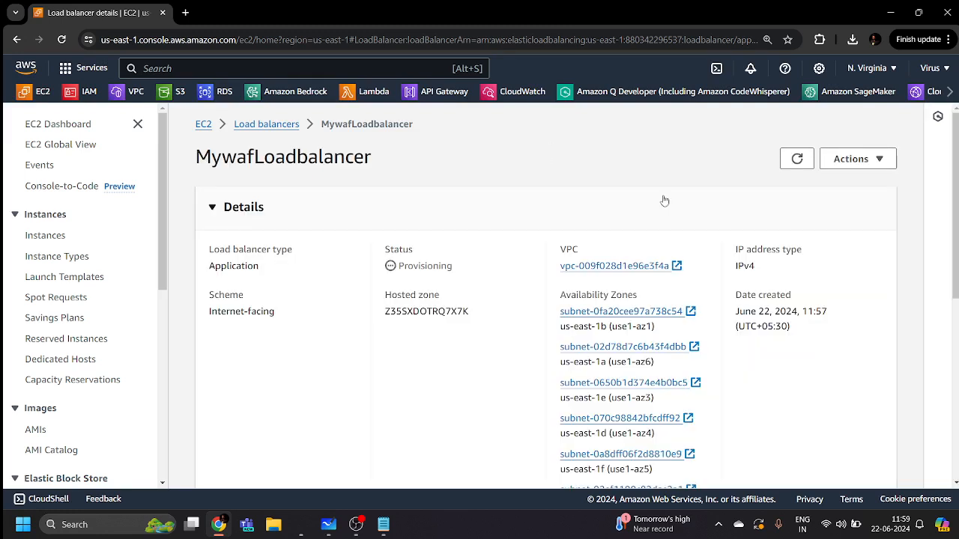
pyautogui.click(797, 159)
pyautogui.click(796, 166)
pyautogui.click(795, 167)
pyautogui.click(795, 167)
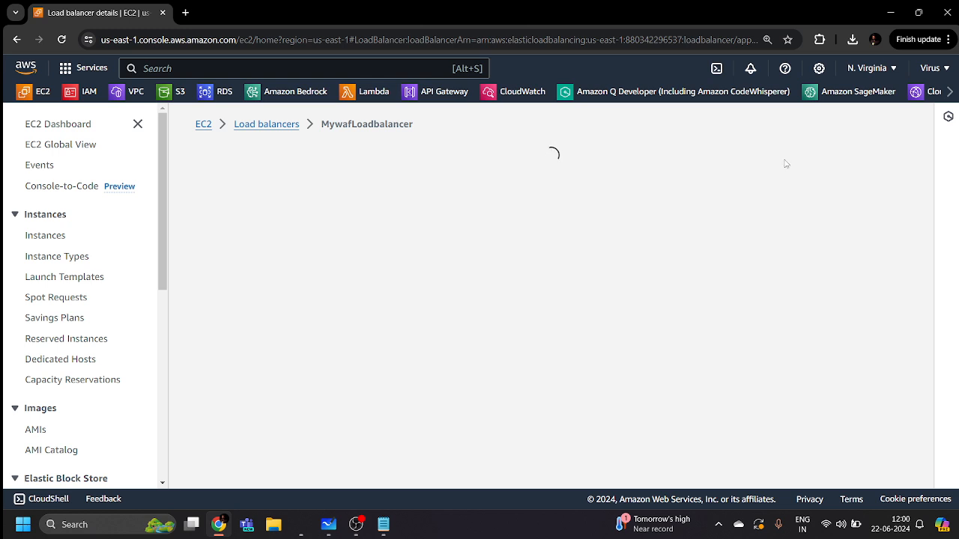
# Refresh the EC2 Instances list showing Webserver1 and Mywebserver2, check network status, then reload the page
pyautogui.click(48, 237)
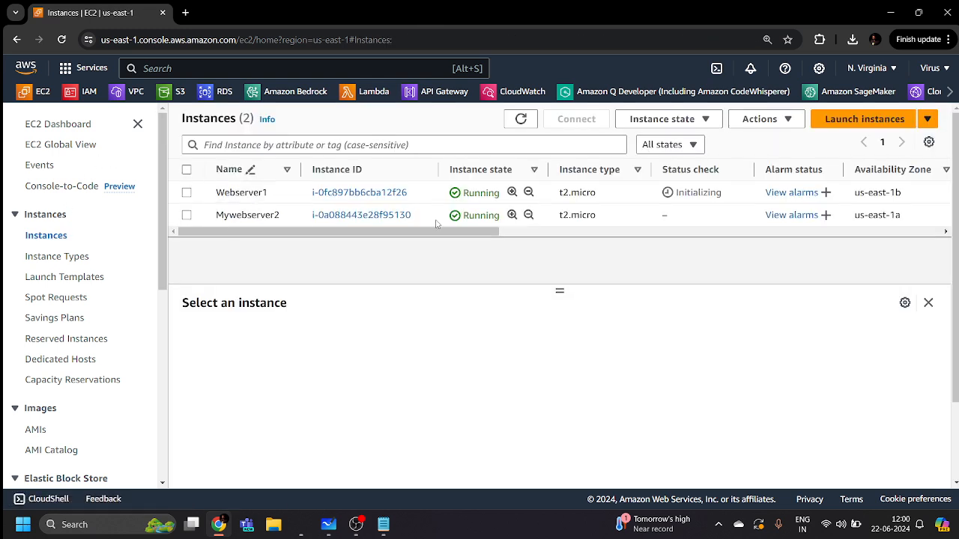
pyautogui.click(521, 119)
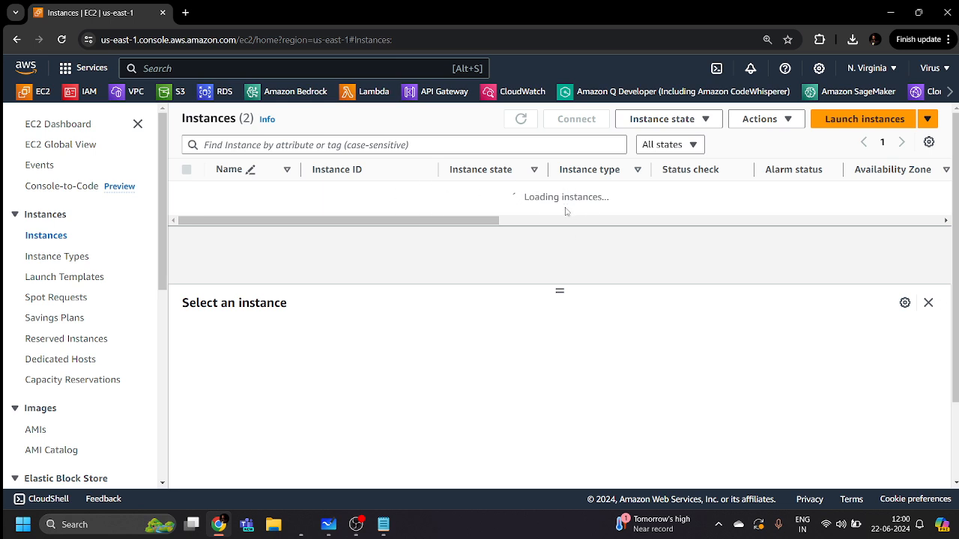
pyautogui.click(827, 526)
pyautogui.click(826, 525)
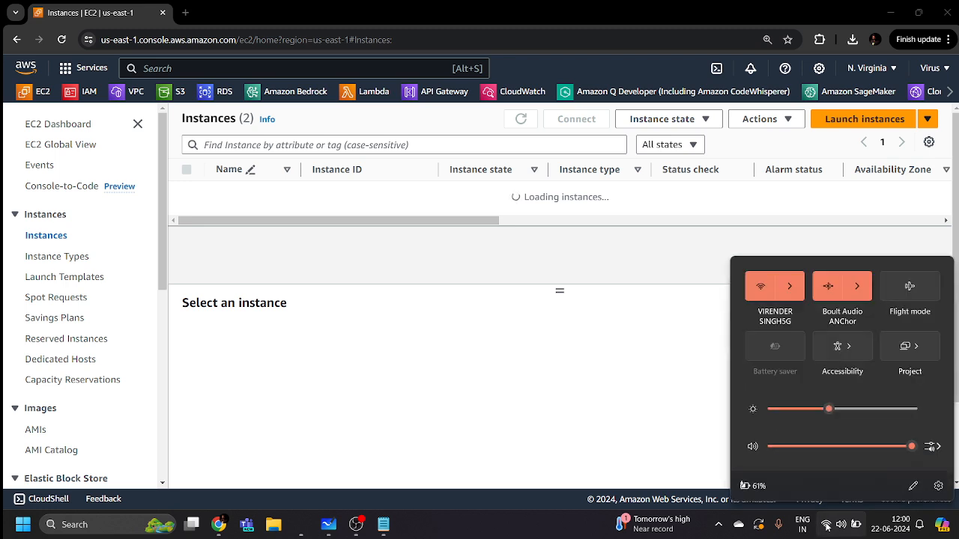
pyautogui.click(592, 331)
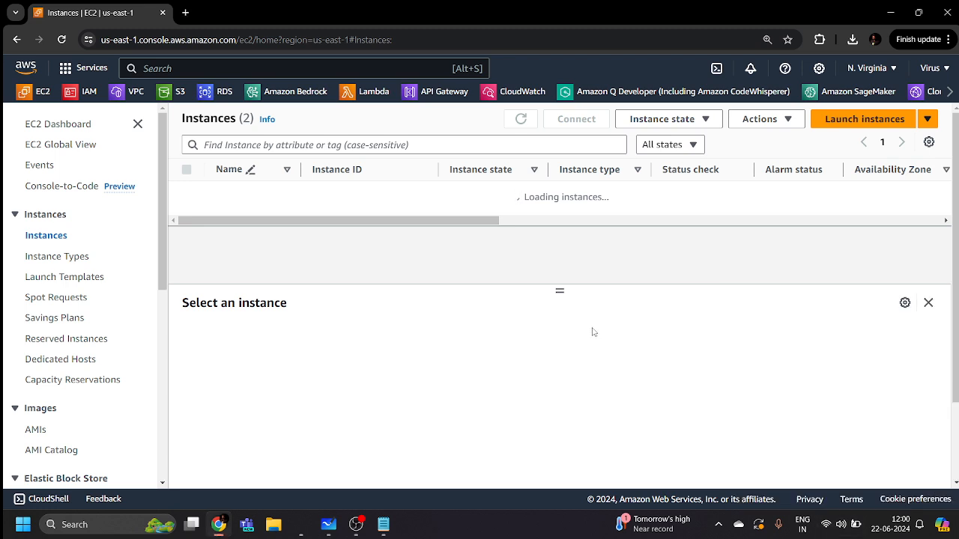
pyautogui.click(61, 39)
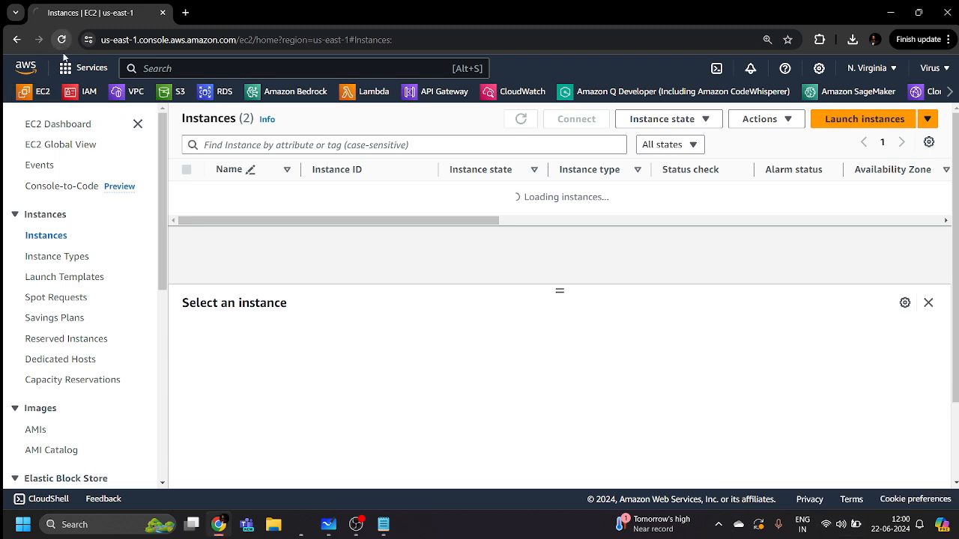
# Test the internet connection by loading speedtest.net in a new tab and retrying it
pyautogui.click(185, 13)
pyautogui.write('spee')
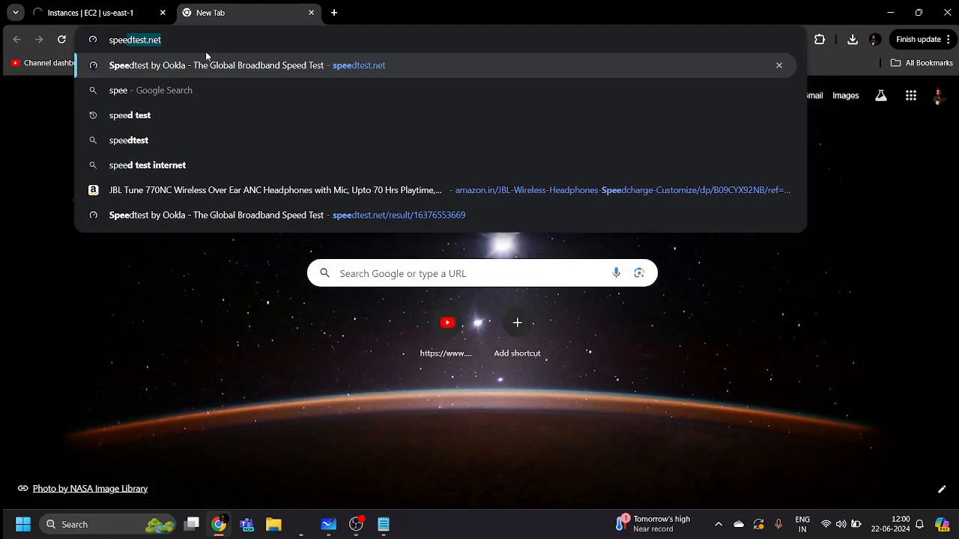
pyautogui.press('Return')
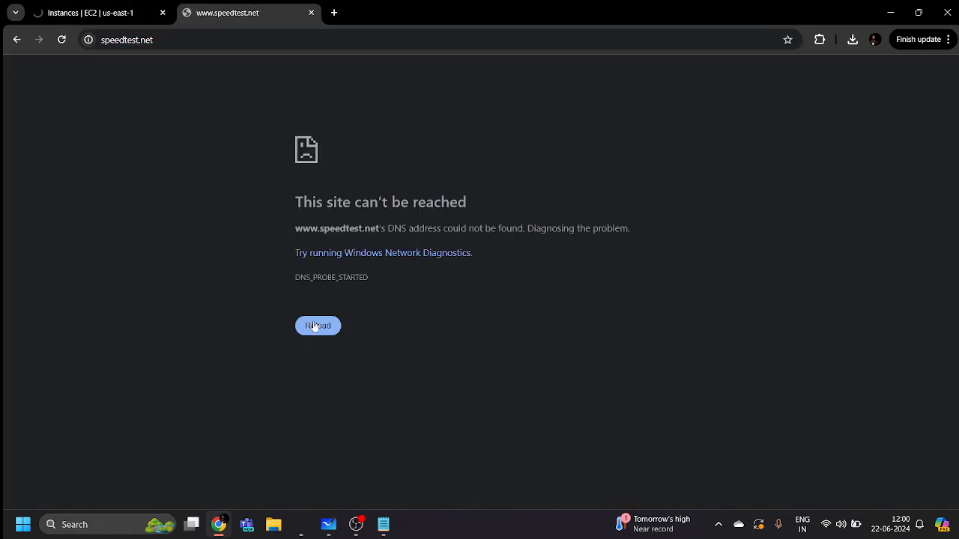
pyautogui.click(316, 326)
pyautogui.click(316, 325)
pyautogui.click(327, 331)
pyautogui.click(328, 331)
pyautogui.click(328, 331)
pyautogui.click(104, 7)
pyautogui.click(221, 5)
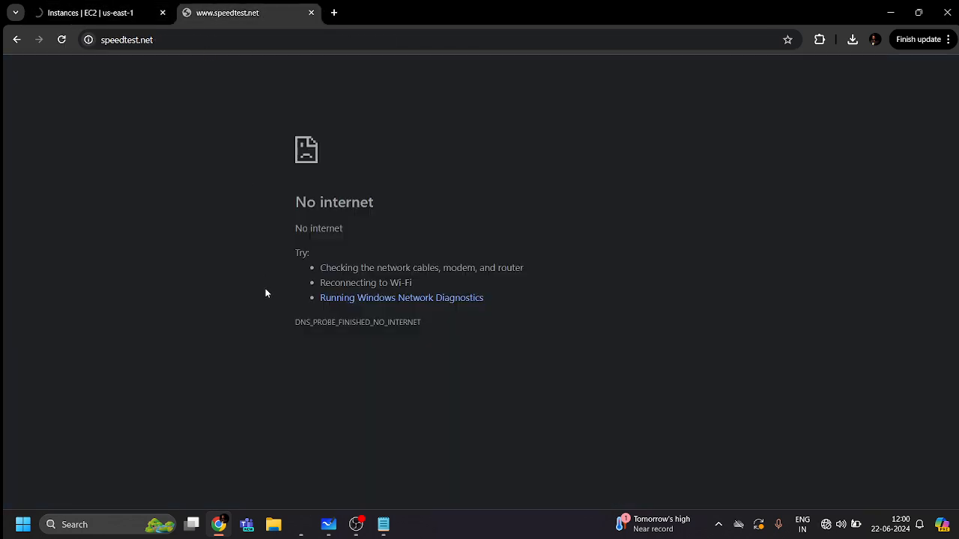
pyautogui.click(61, 42)
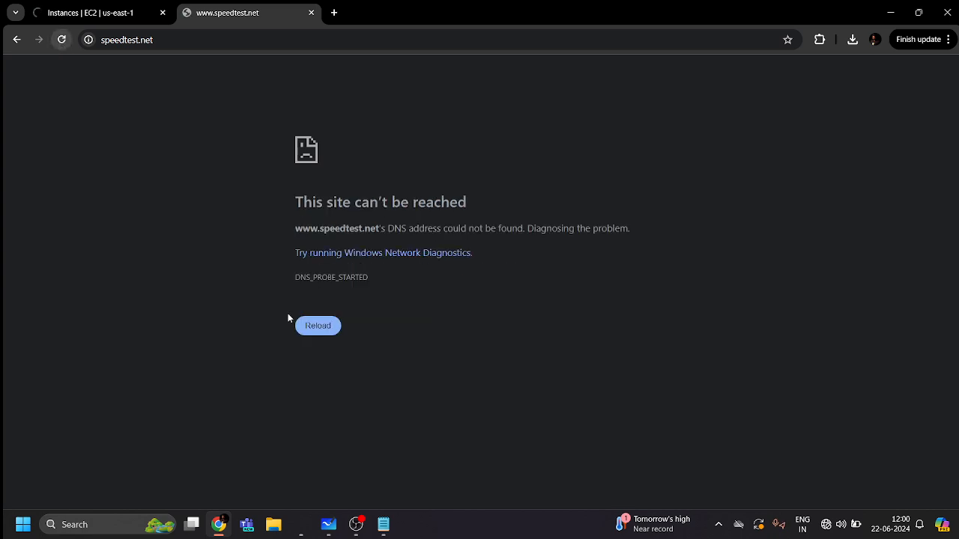
pyautogui.click(313, 325)
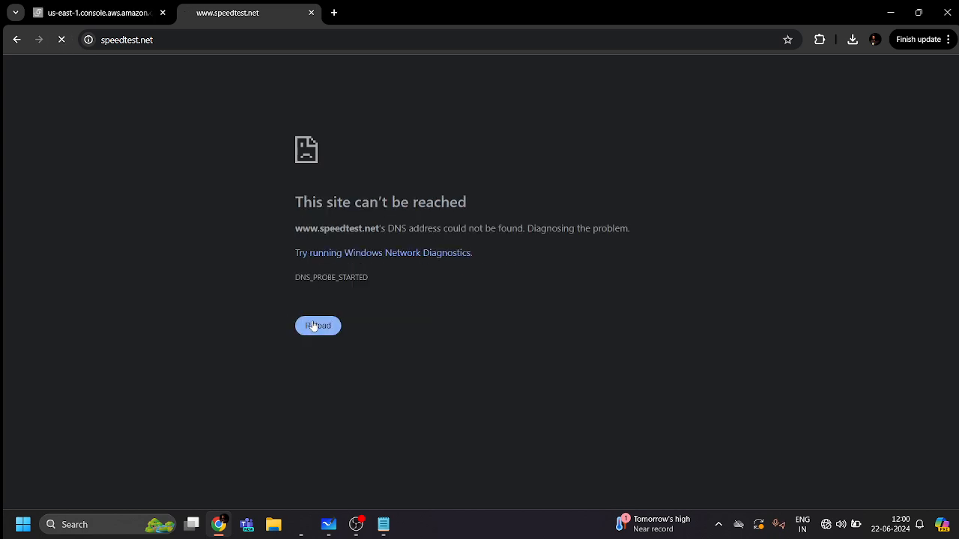
pyautogui.click(314, 325)
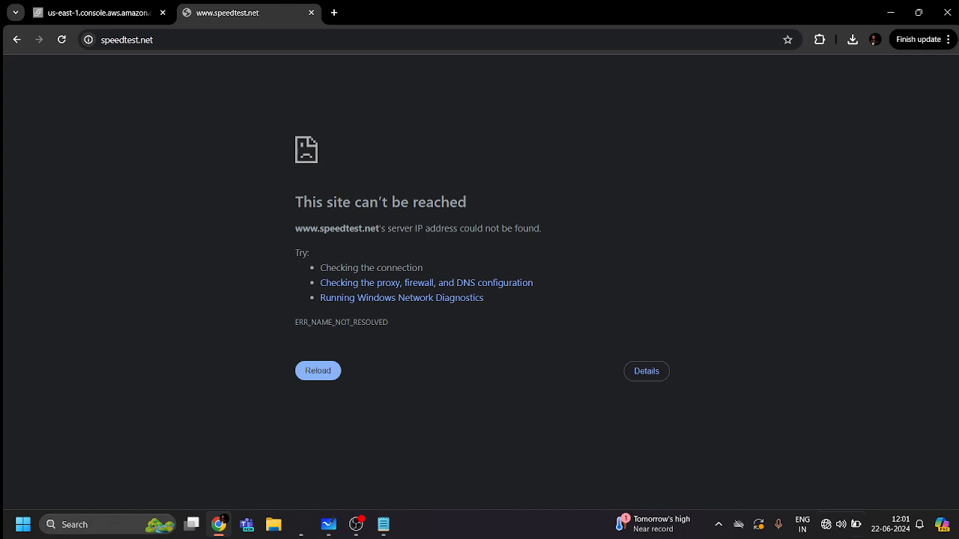
# Connect the computer to the iPhone Wi-Fi hotspot and return to the AWS console tab
pyautogui.click(826, 525)
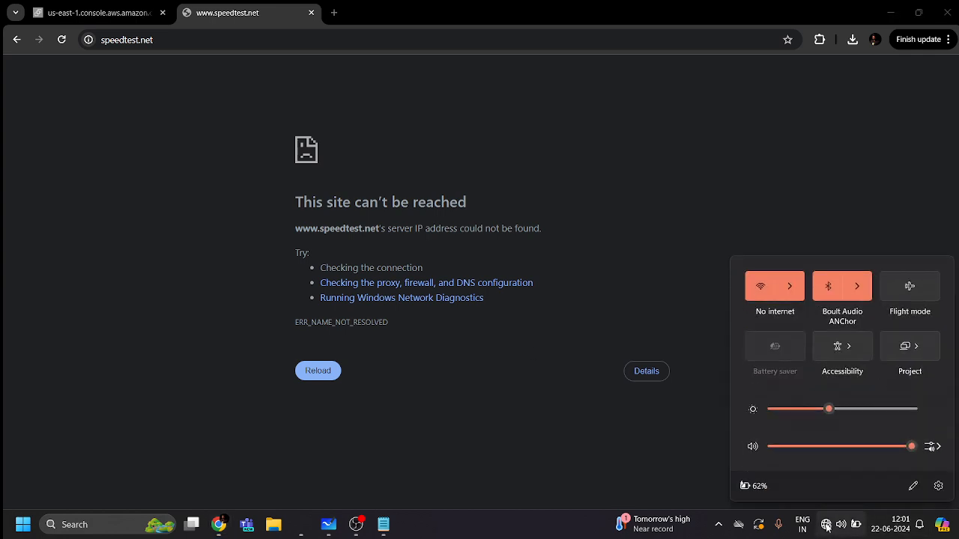
pyautogui.click(792, 280)
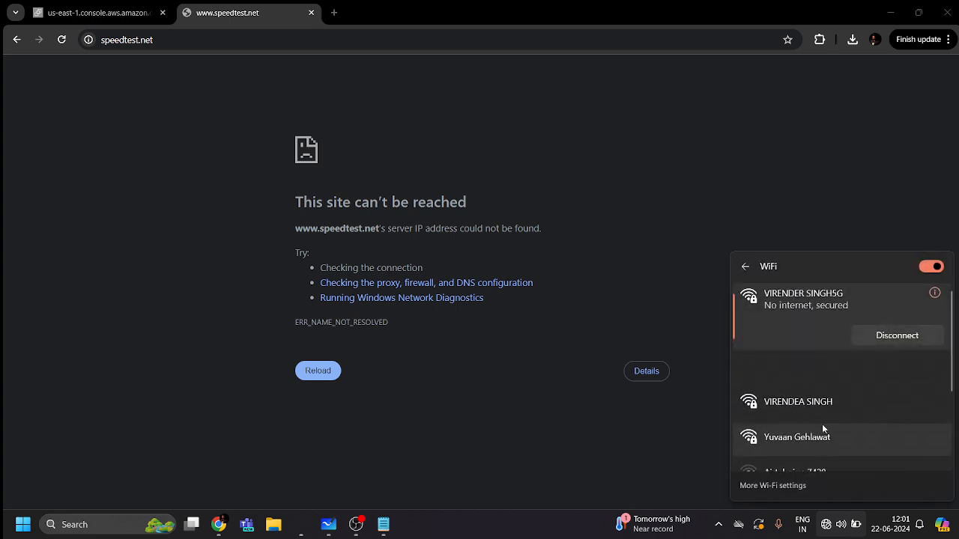
pyautogui.click(834, 367)
pyautogui.click(893, 388)
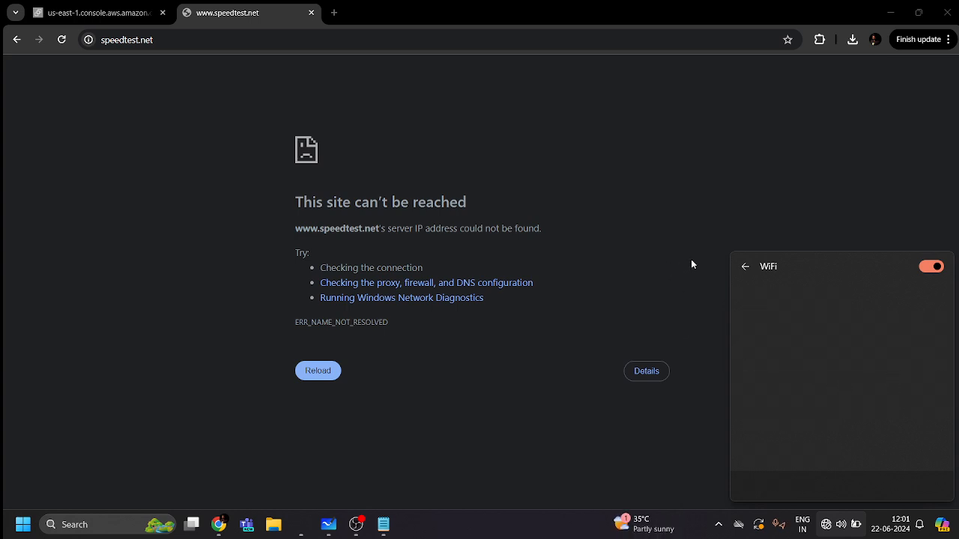
pyautogui.click(744, 267)
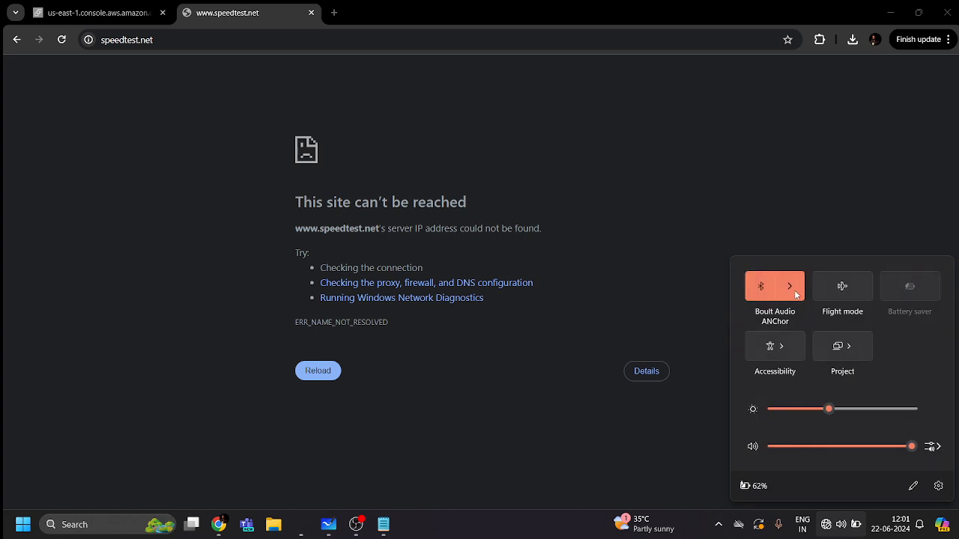
pyautogui.click(796, 294)
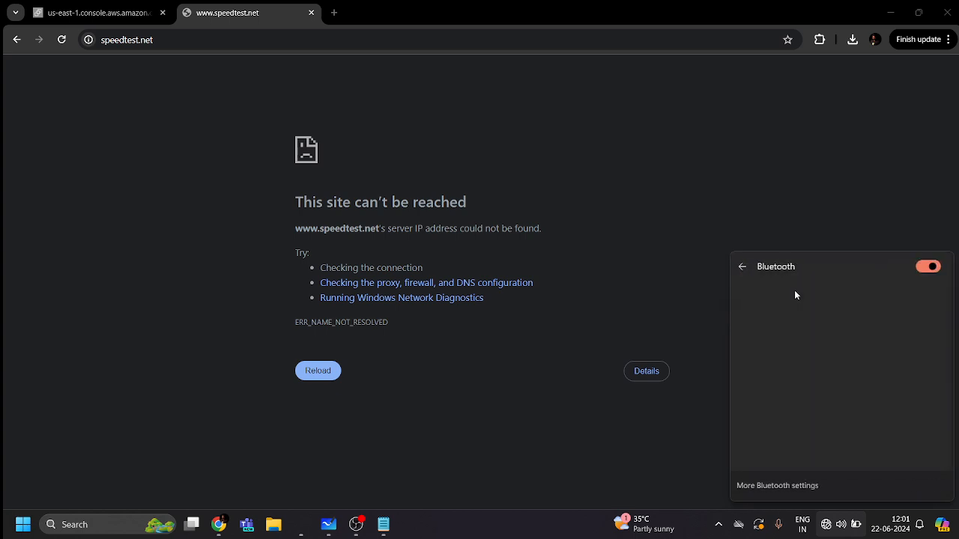
pyautogui.click(744, 274)
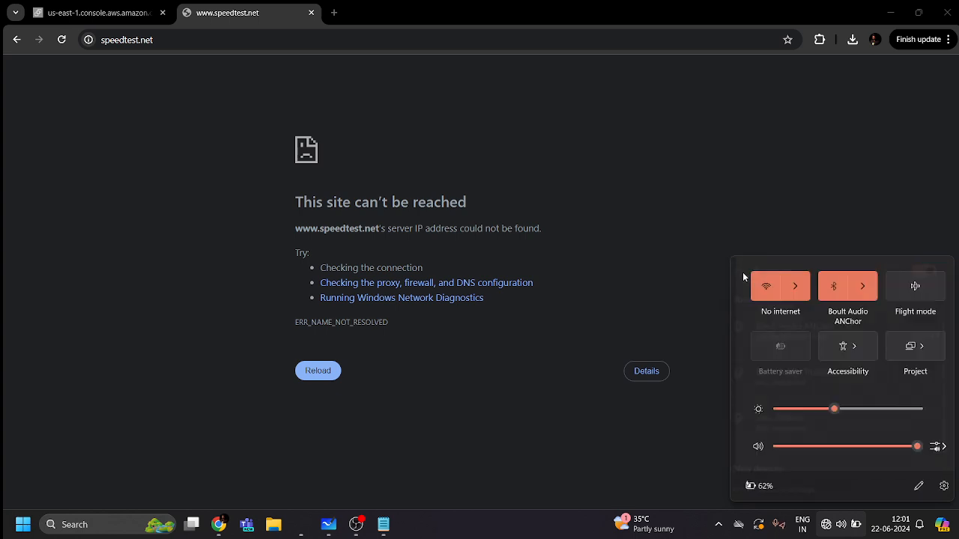
pyautogui.click(791, 289)
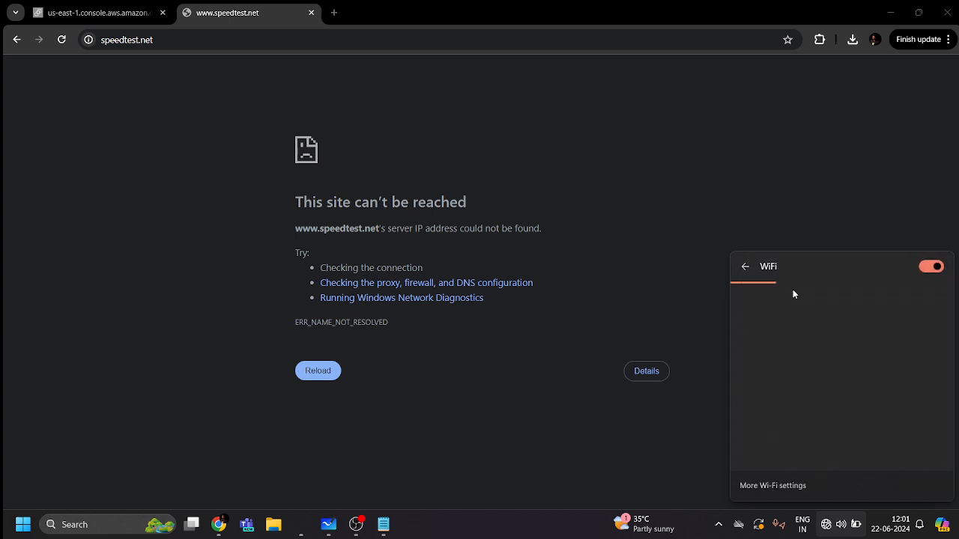
pyautogui.click(818, 369)
pyautogui.click(908, 391)
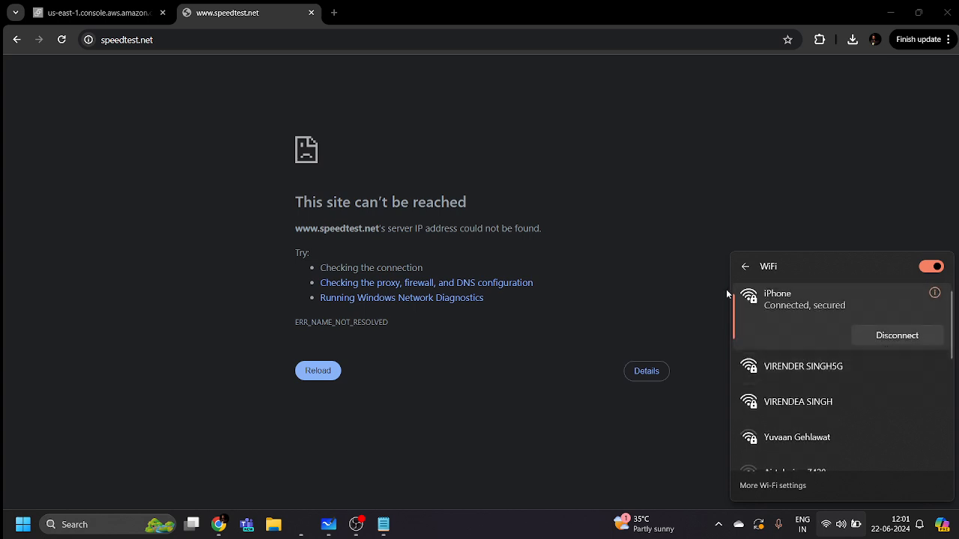
pyautogui.click(691, 250)
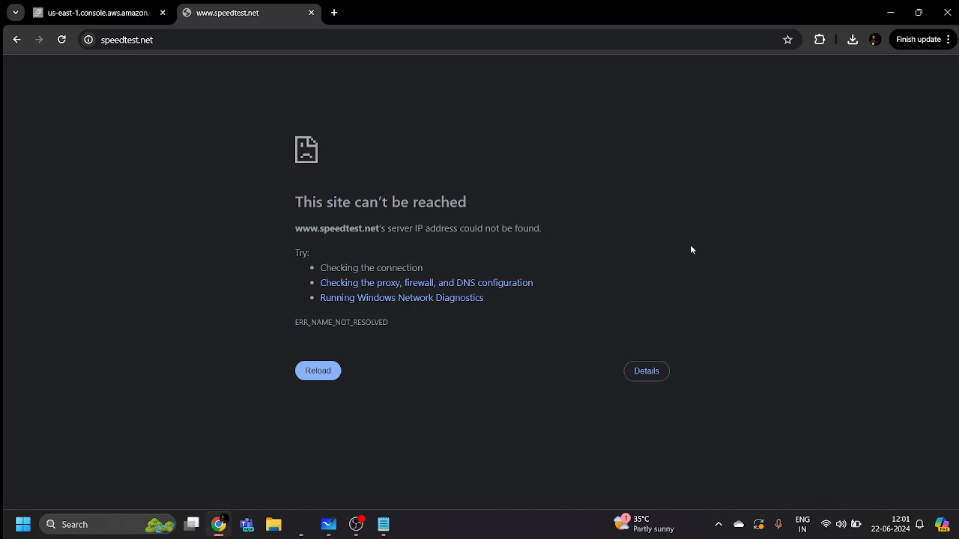
pyautogui.click(89, 13)
# Reload the console, close the speedtest.net tab, and open the MyWAFTargetgroup details page
pyautogui.click(61, 39)
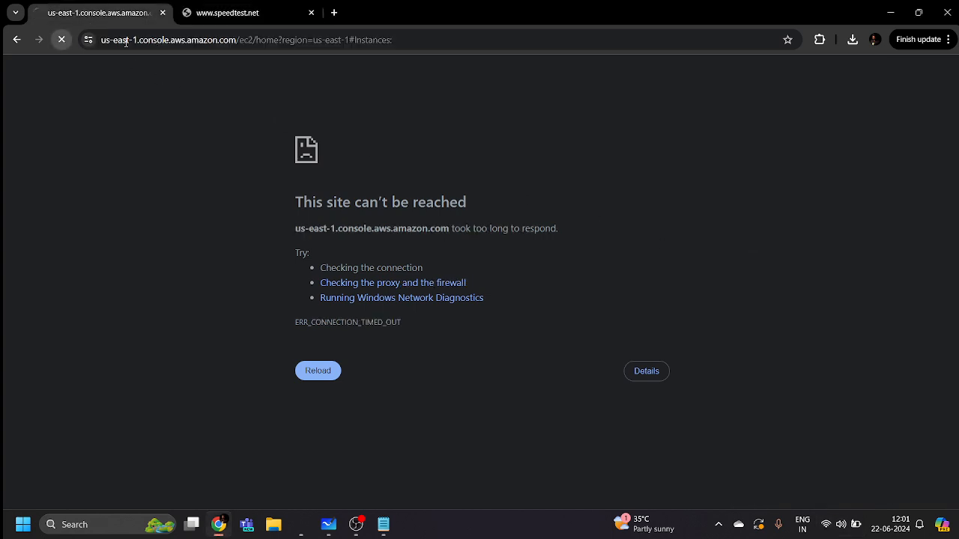
pyautogui.click(311, 13)
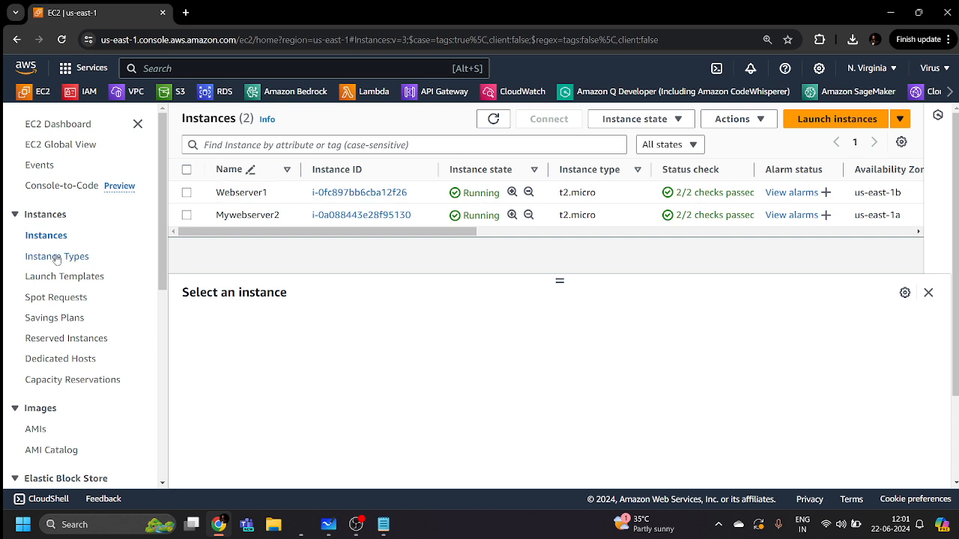
pyautogui.scroll(-5, 76, 294)
pyautogui.rightClick(57, 369)
pyautogui.click(57, 368)
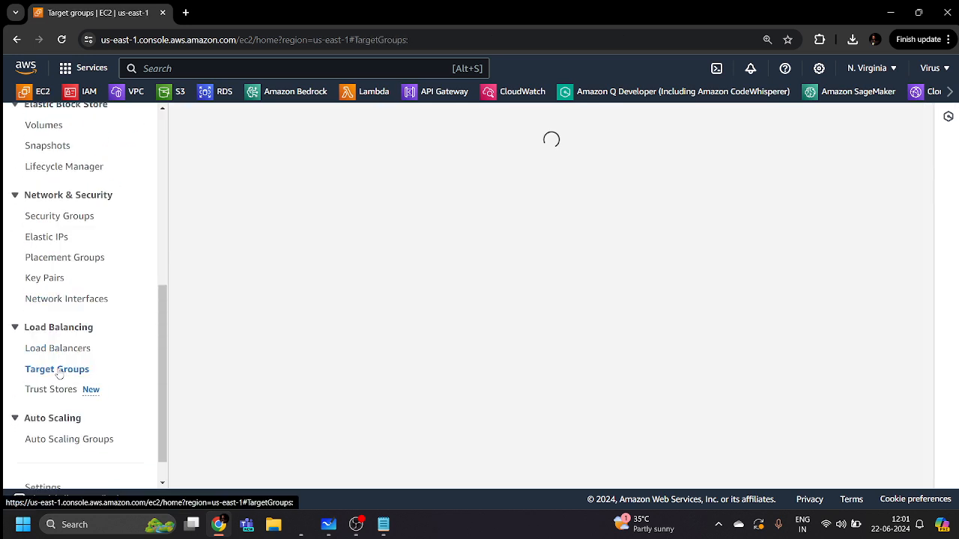
pyautogui.rightClick(680, 329)
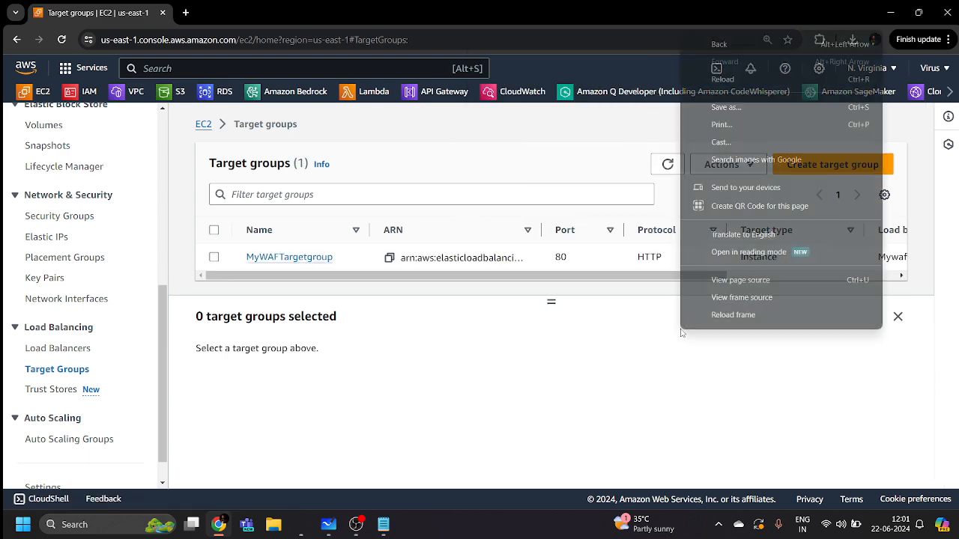
pyautogui.click(629, 308)
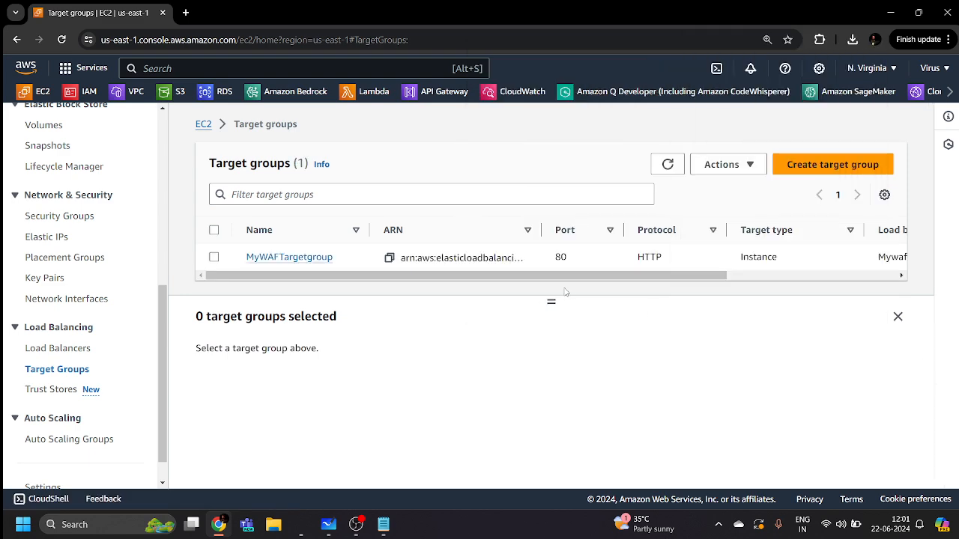
pyautogui.click(259, 257)
# Watch both registered targets' health status change from Initial to Healthy
pyautogui.rightClick(518, 355)
pyautogui.scroll(-3, 530, 360)
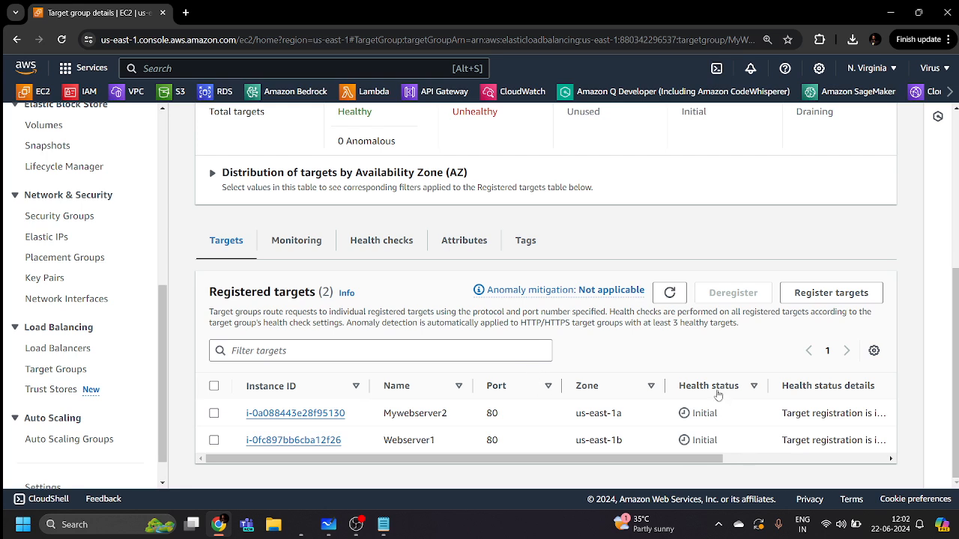
pyautogui.moveTo(718, 442); pyautogui.dragTo(690, 414)
pyautogui.click(729, 439)
pyautogui.moveTo(724, 442); pyautogui.dragTo(687, 417)
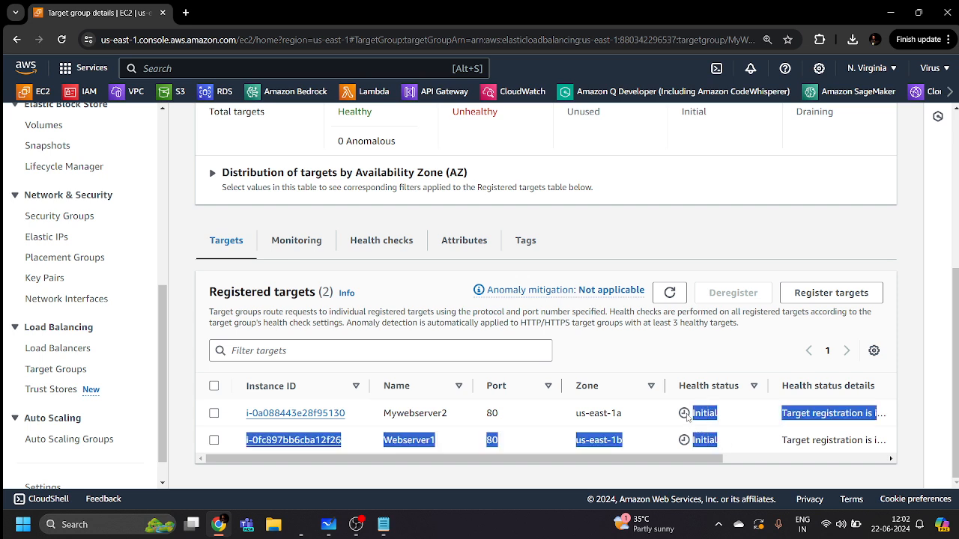
pyautogui.click(721, 441)
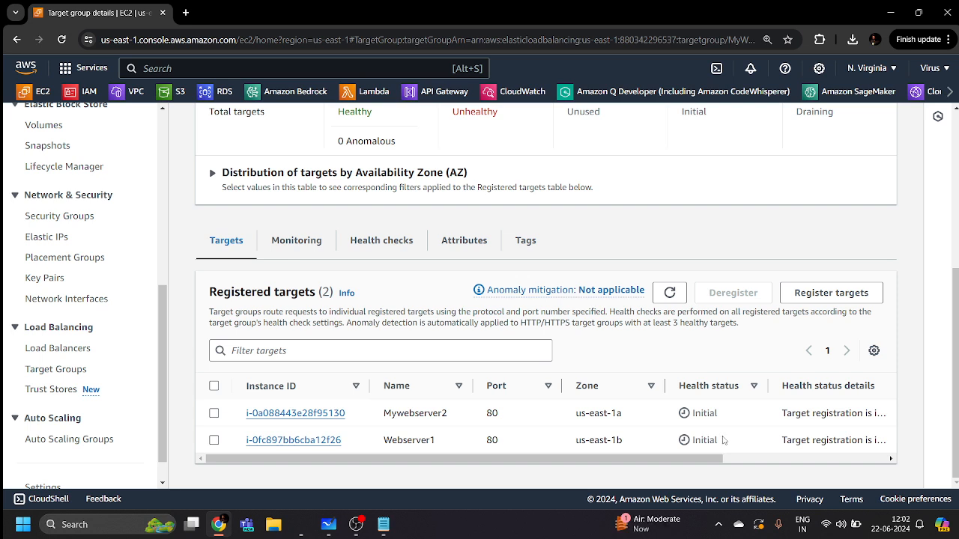
pyautogui.moveTo(723, 442); pyautogui.dragTo(700, 438)
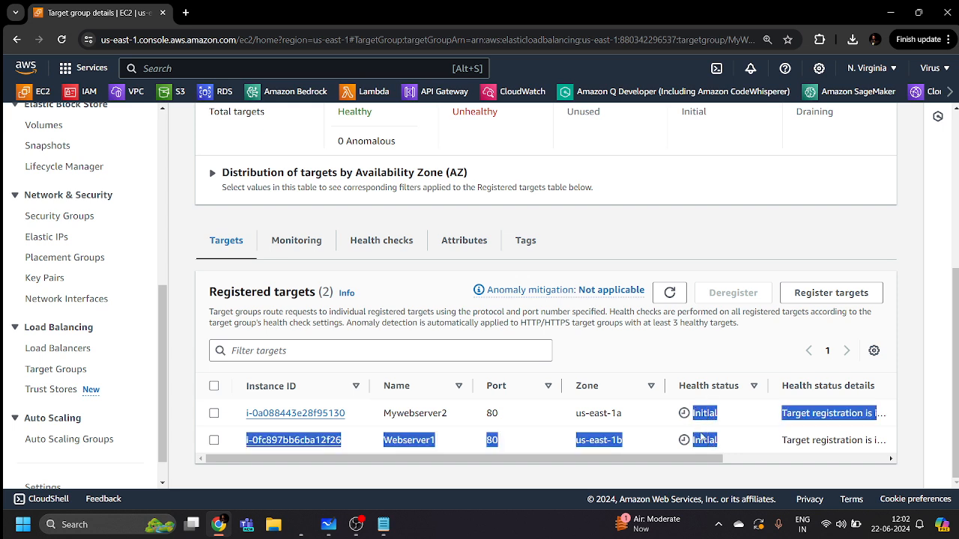
pyautogui.click(723, 445)
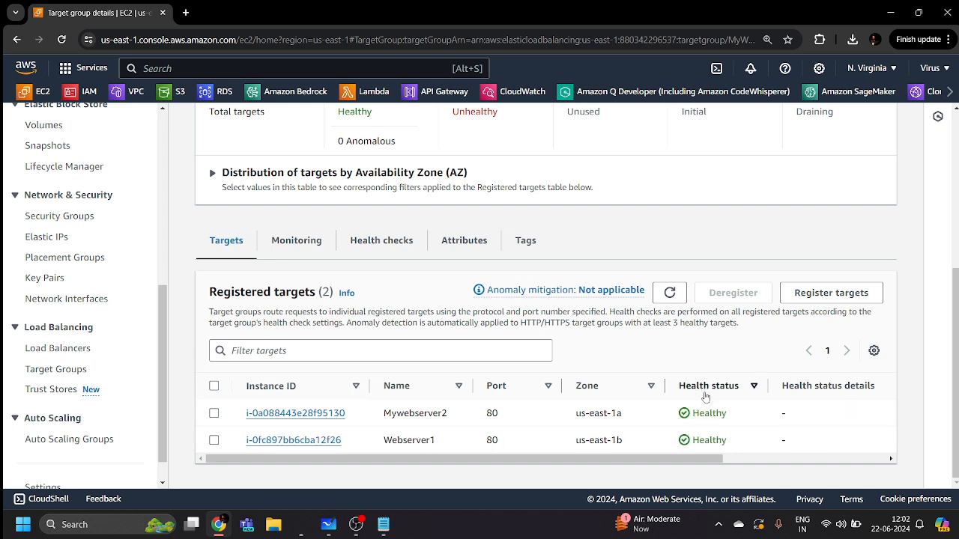
pyautogui.moveTo(726, 442)
pyautogui.mouseDown()
pyautogui.moveTo(707, 439)
pyautogui.moveTo(683, 408)
pyautogui.mouseUp()
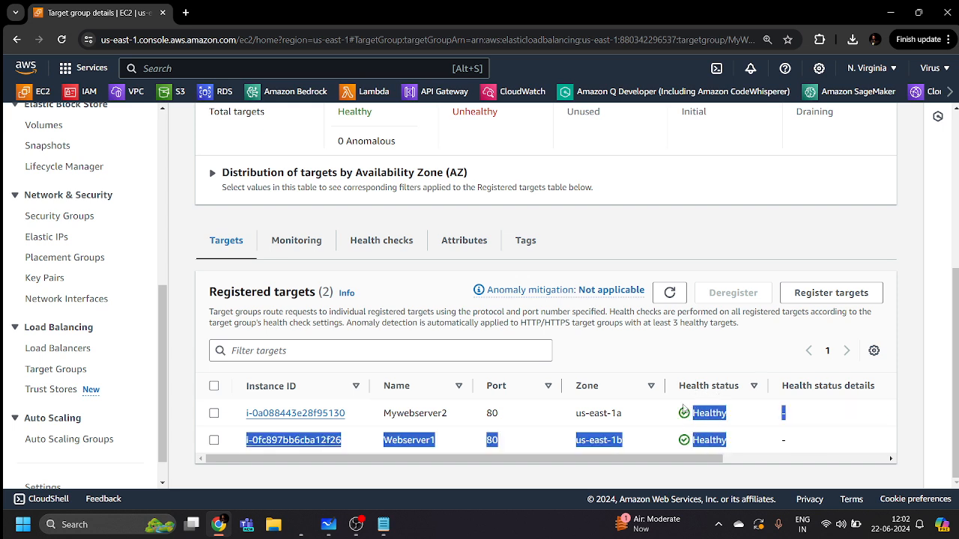
pyautogui.click(728, 446)
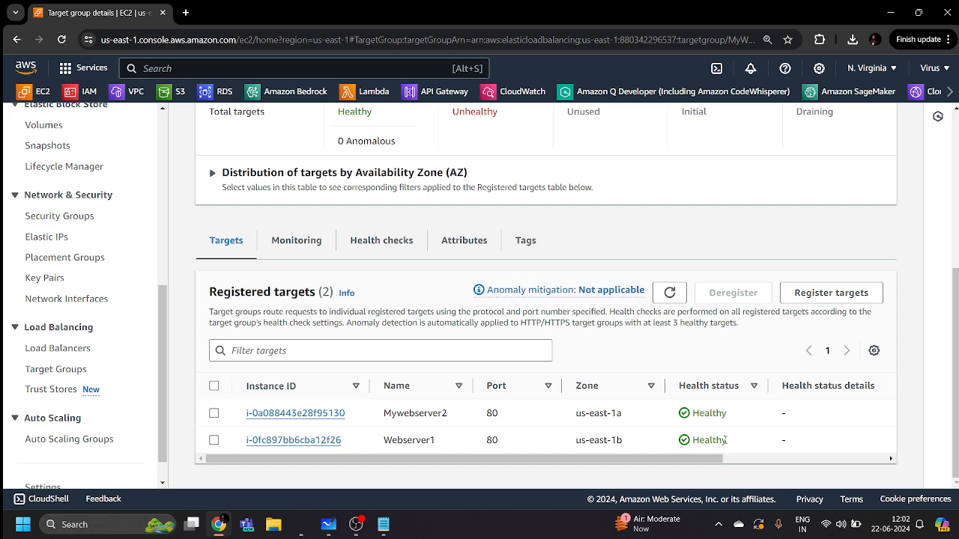
pyautogui.tripleClick(727, 442)
pyautogui.click(731, 443)
pyautogui.moveTo(732, 452); pyautogui.dragTo(694, 412)
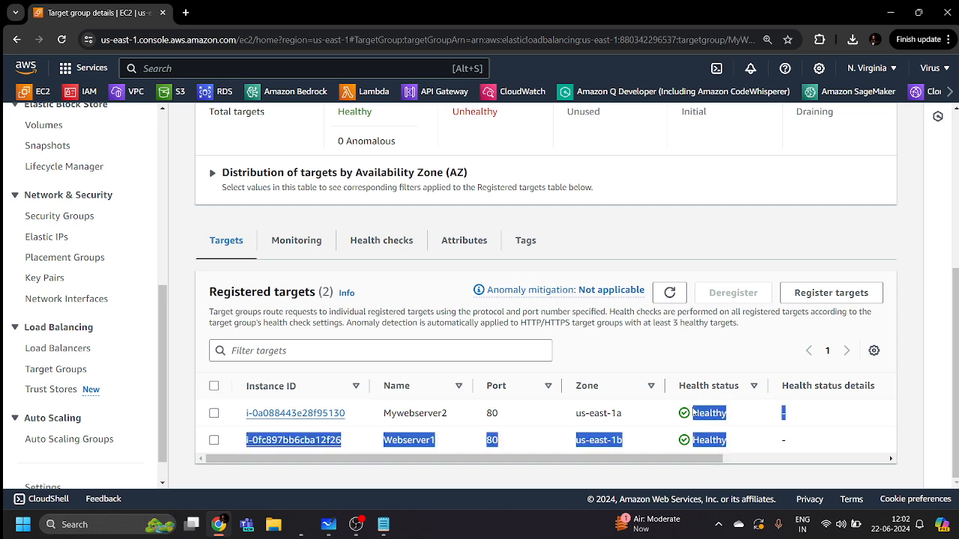
pyautogui.click(732, 448)
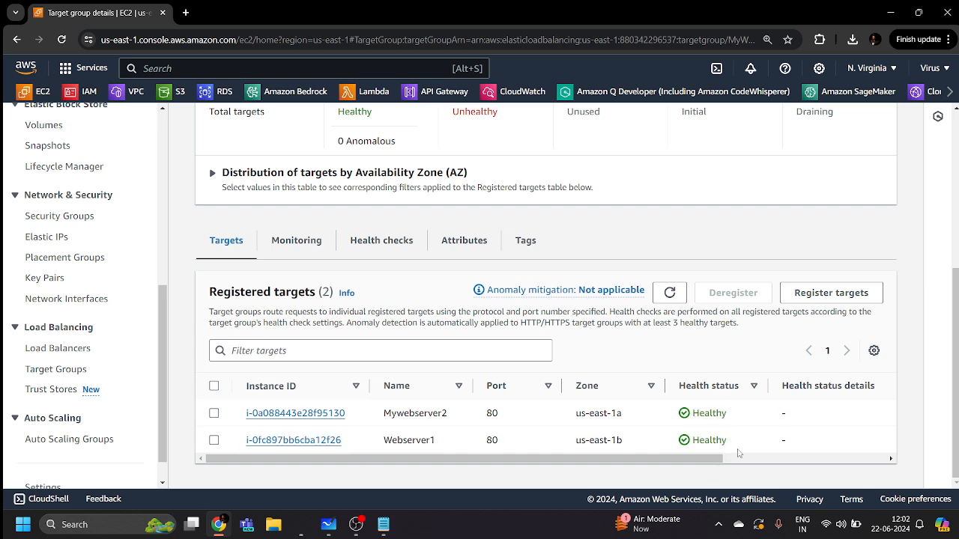
# Select MywafLoadbalancer under Load Balancers and copy its DNS name from the Details panel
pyautogui.click(60, 349)
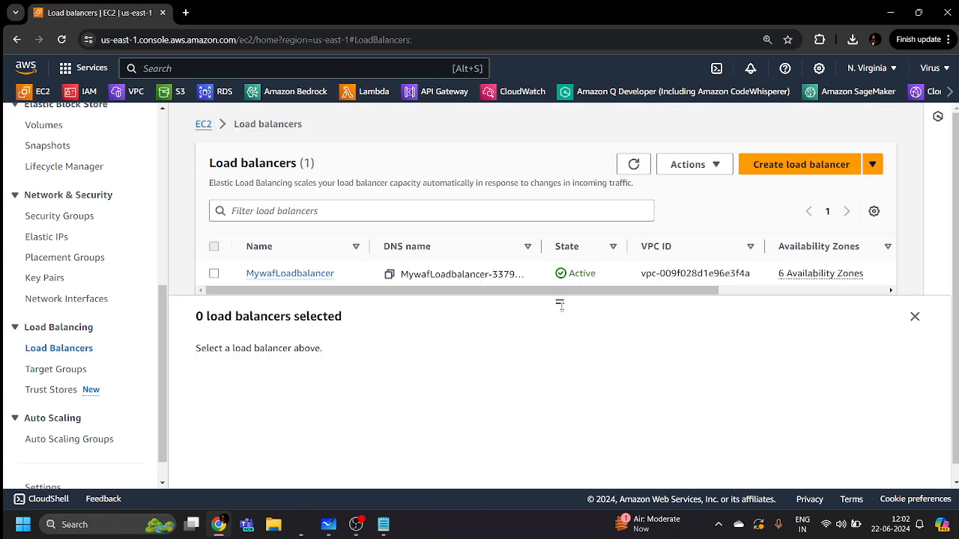
pyautogui.moveTo(559, 302); pyautogui.dragTo(564, 354)
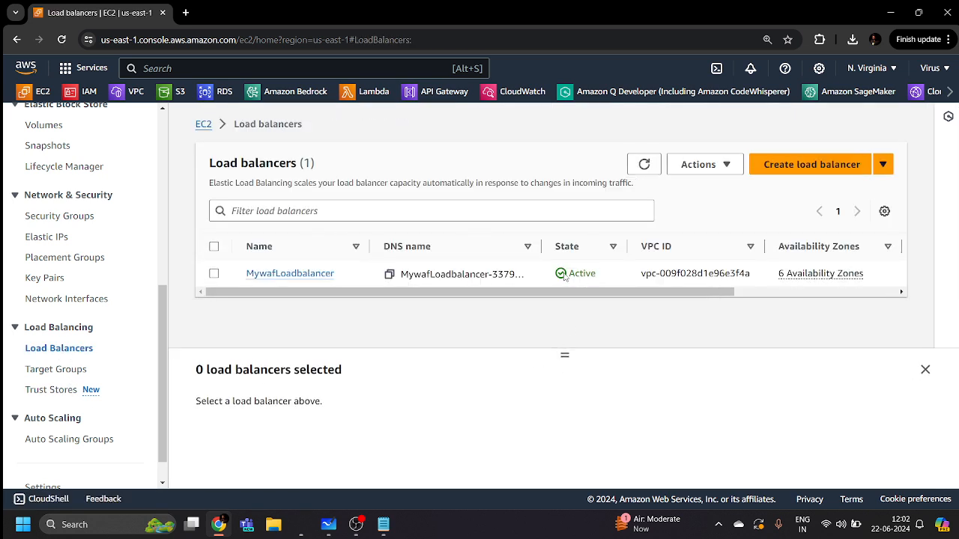
pyautogui.scroll(4, 68, 193)
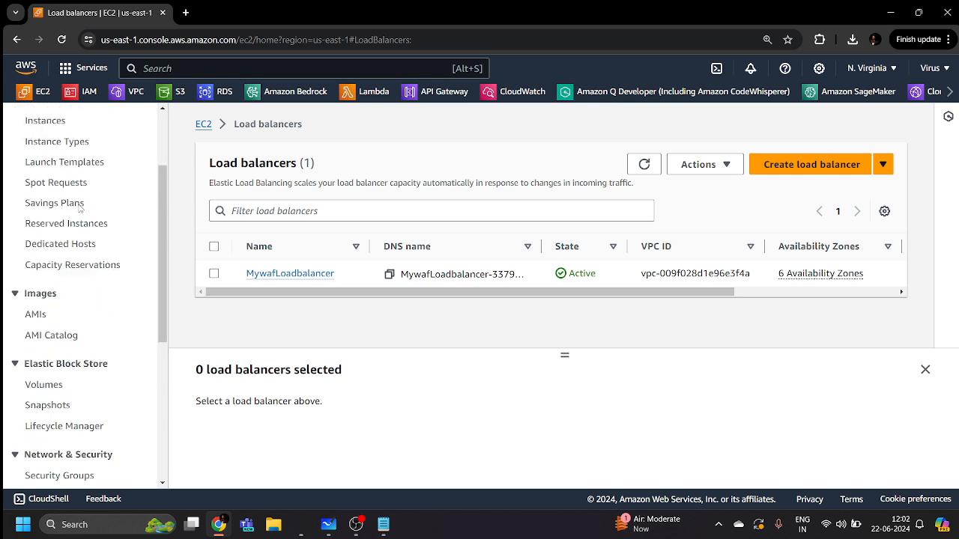
pyautogui.scroll(-5, 63, 180)
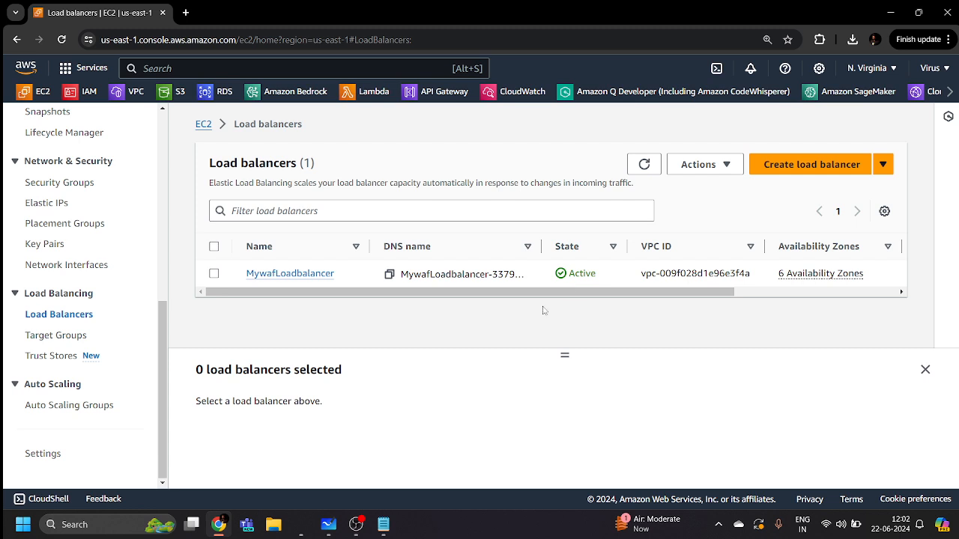
pyautogui.click(215, 274)
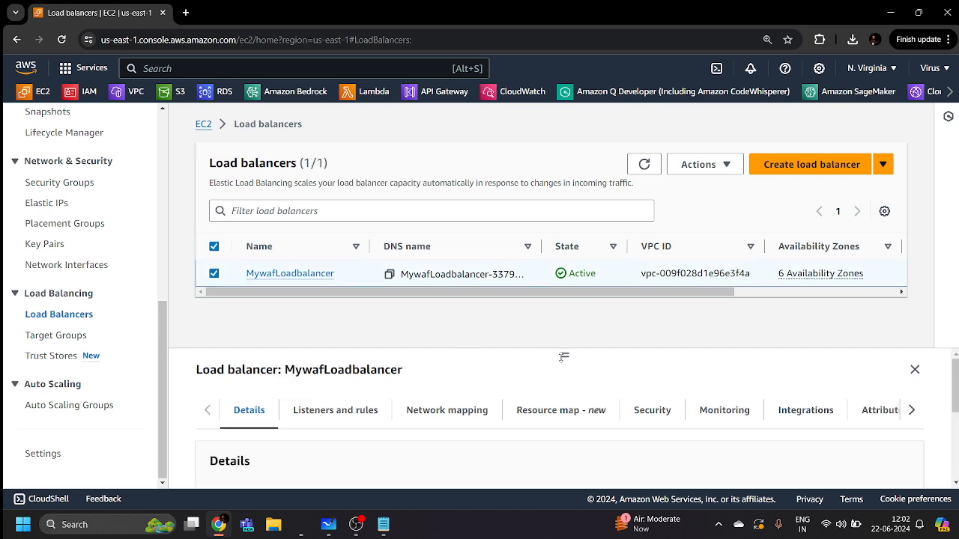
pyautogui.moveTo(563, 355); pyautogui.dragTo(560, 280)
pyautogui.scroll(-5, 585, 367)
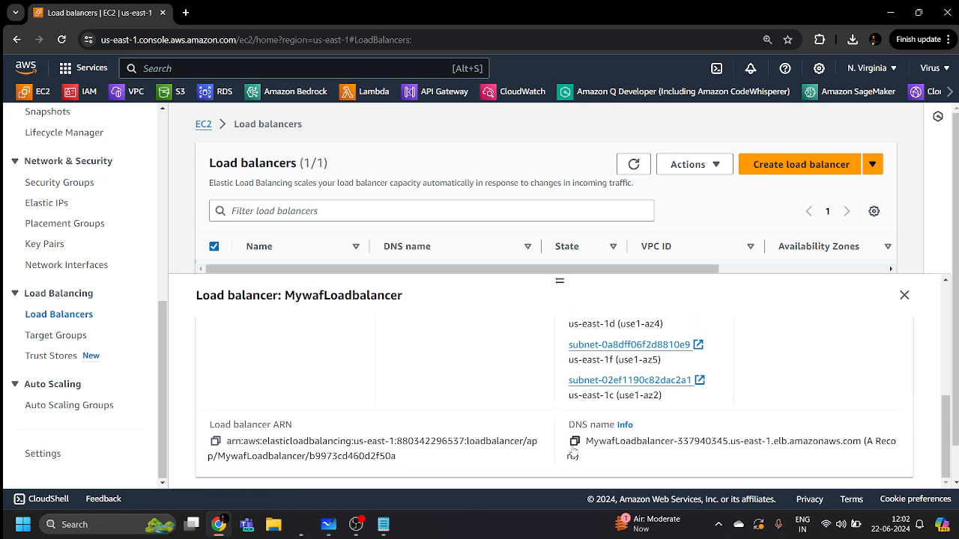
pyautogui.click(574, 441)
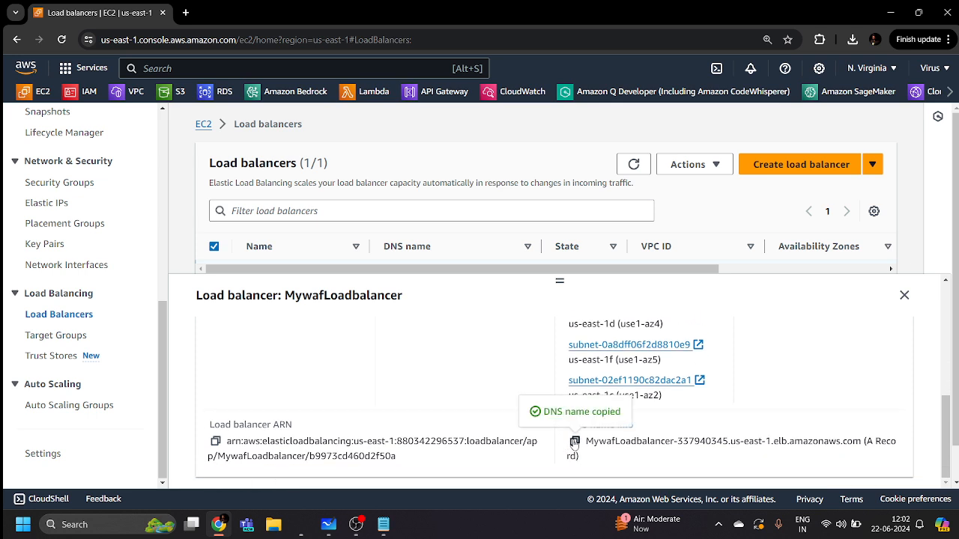
# Load the copied DNS name in a new tab, showing Welcome to Server 2
pyautogui.click(185, 12)
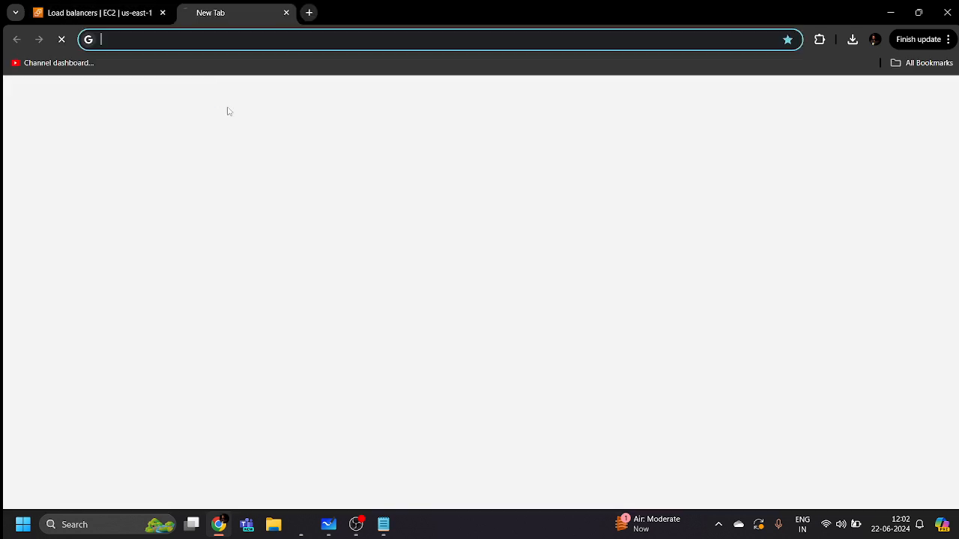
pyautogui.hotkey('ctrl', 'v')
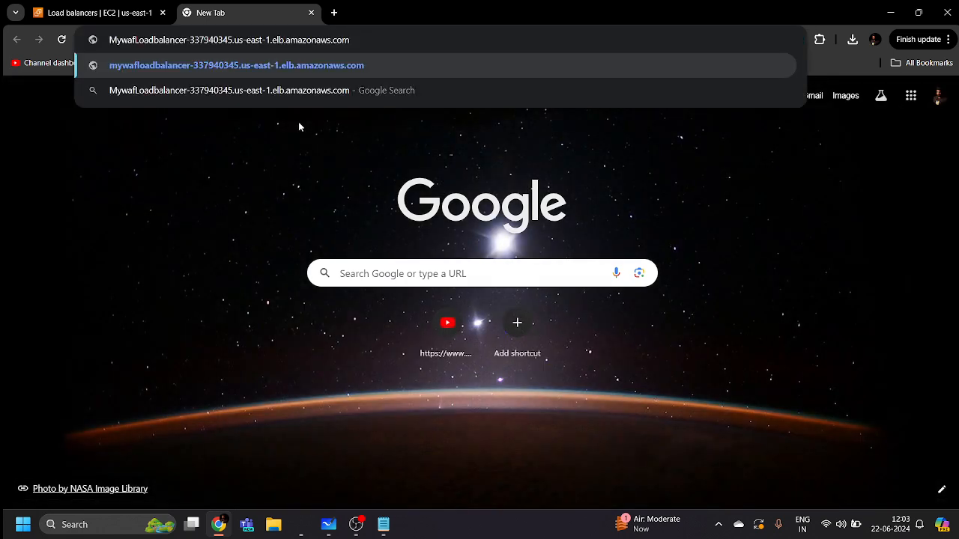
pyautogui.press('Return')
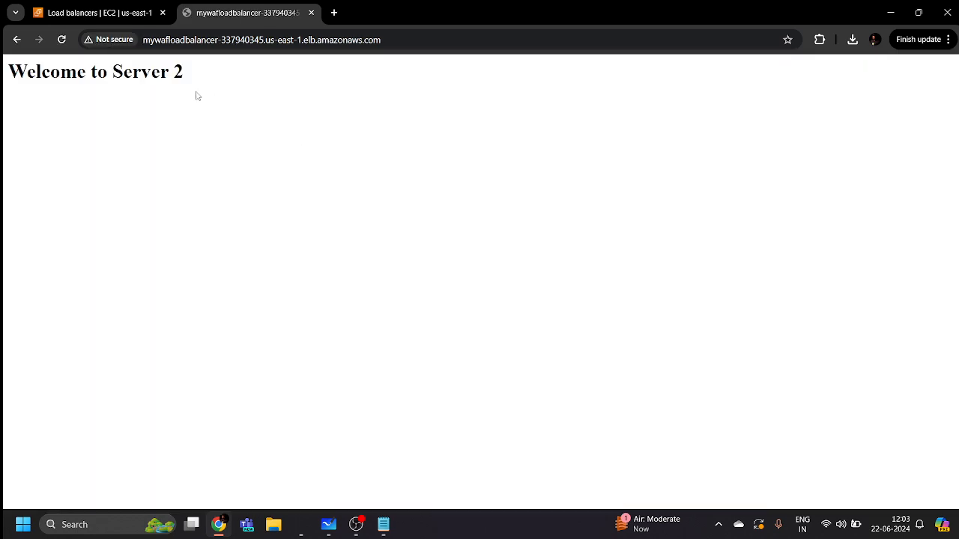
pyautogui.moveTo(7, 72); pyautogui.dragTo(196, 75)
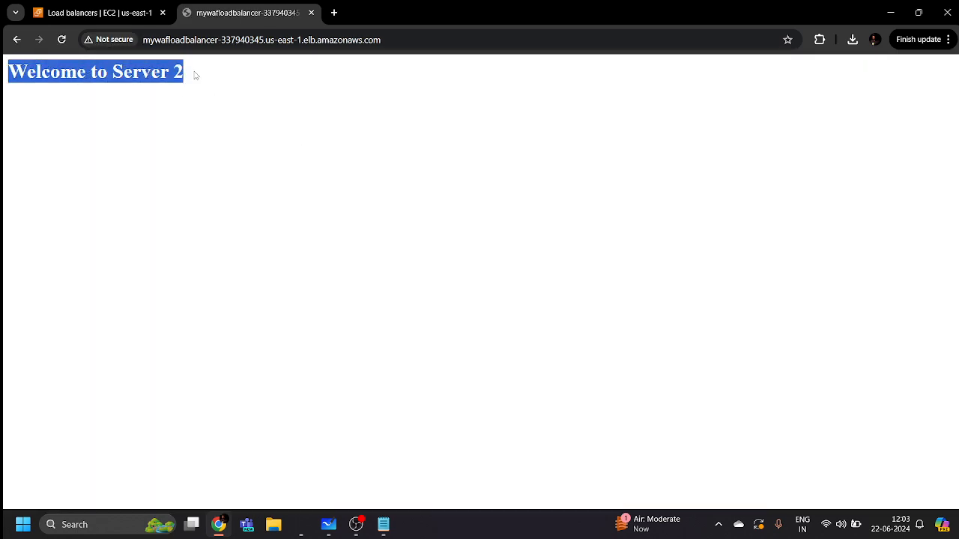
pyautogui.click(202, 83)
# Reload the page repeatedly to see responses alternate between Server 1 and Server 2
pyautogui.click(62, 39)
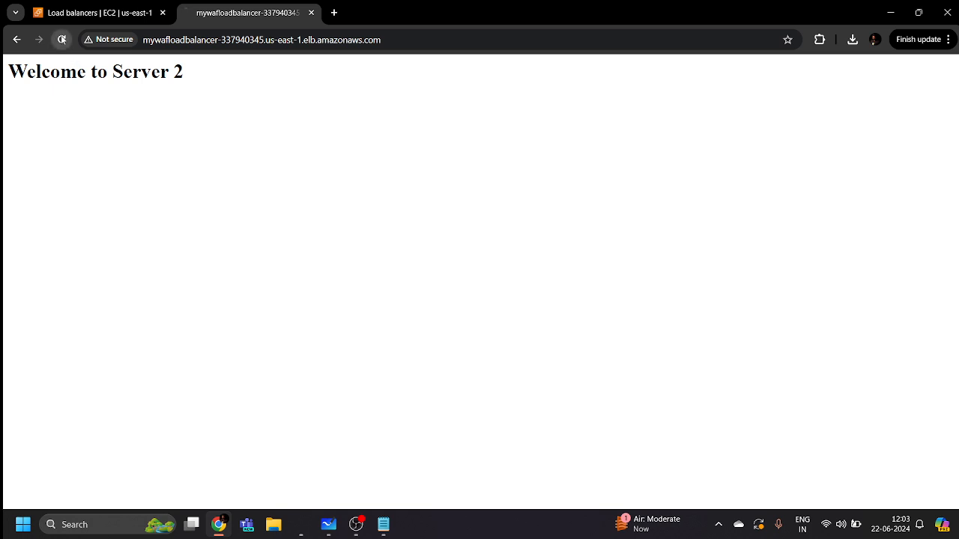
pyautogui.click(62, 39)
pyautogui.click(62, 39)
pyautogui.click(63, 39)
pyautogui.moveTo(184, 74); pyautogui.dragTo(9, 75)
pyautogui.click(11, 75)
pyautogui.click(62, 40)
pyautogui.moveTo(184, 74); pyautogui.dragTo(41, 75)
pyautogui.click(42, 74)
pyautogui.moveTo(199, 81); pyautogui.dragTo(8, 75)
pyautogui.click(147, 119)
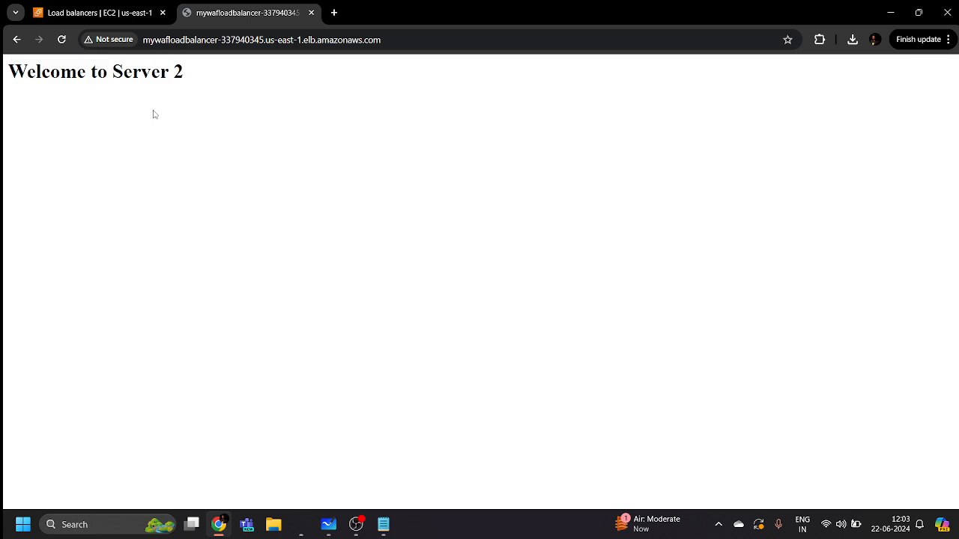
pyautogui.click(130, 16)
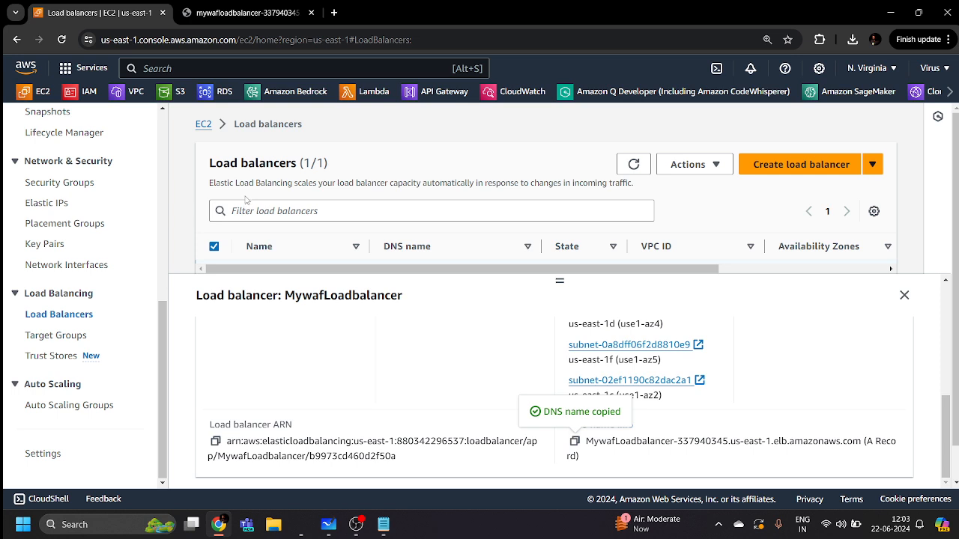
# Append /product?item=securitynumber to the load balancer's DNS address in the address bar
pyautogui.click(269, 9)
pyautogui.click(395, 44)
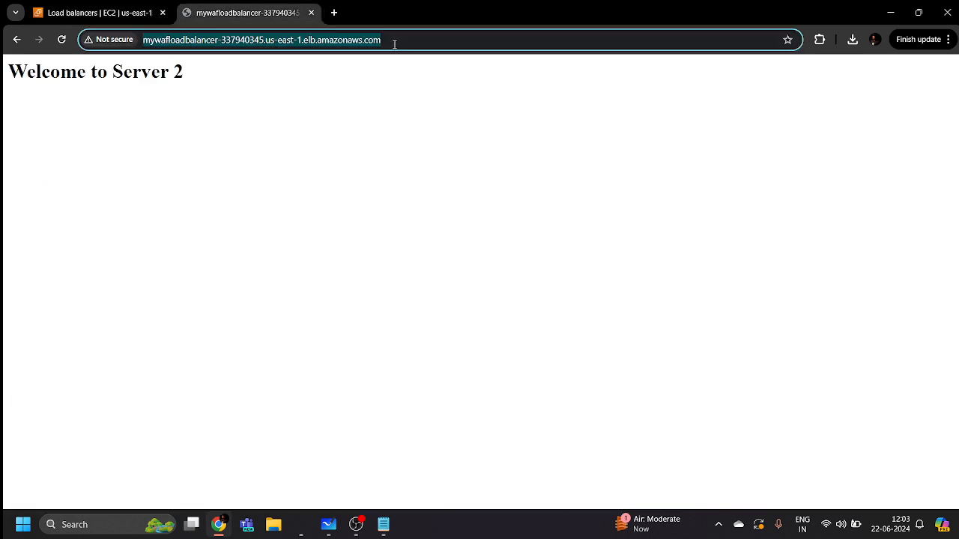
pyautogui.tripleClick(395, 44)
pyautogui.doubleClick(395, 44)
pyautogui.tripleClick(397, 45)
pyautogui.doubleClick(399, 45)
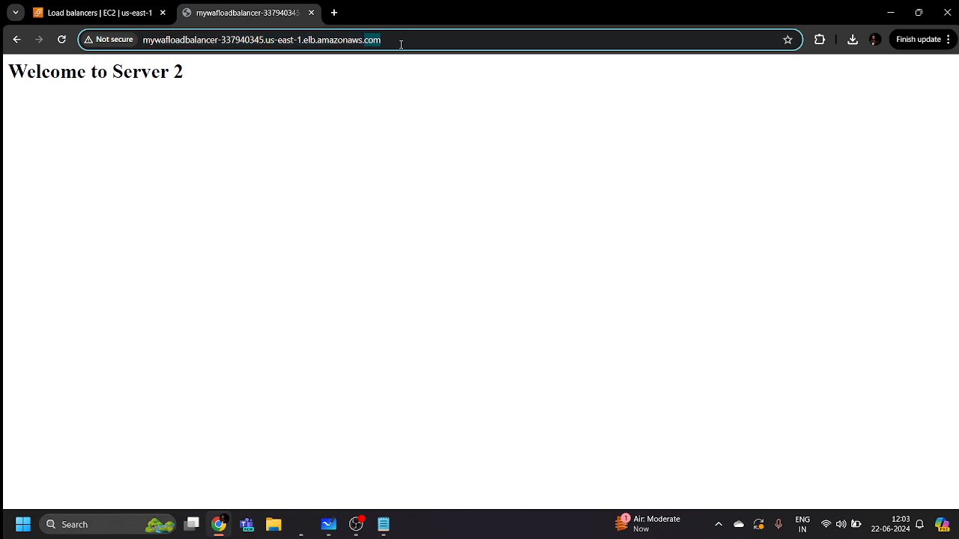
pyautogui.click(403, 46)
pyautogui.write('/')
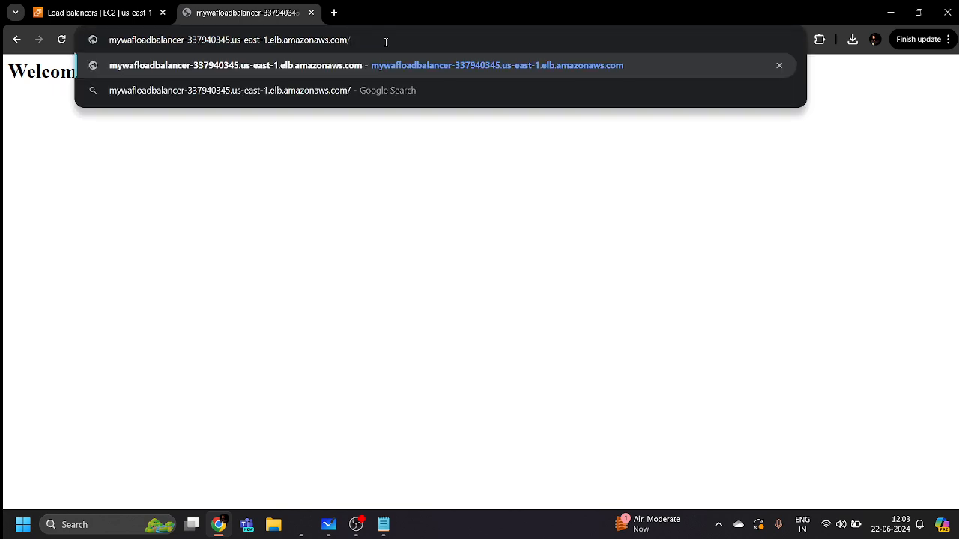
pyautogui.write('product')
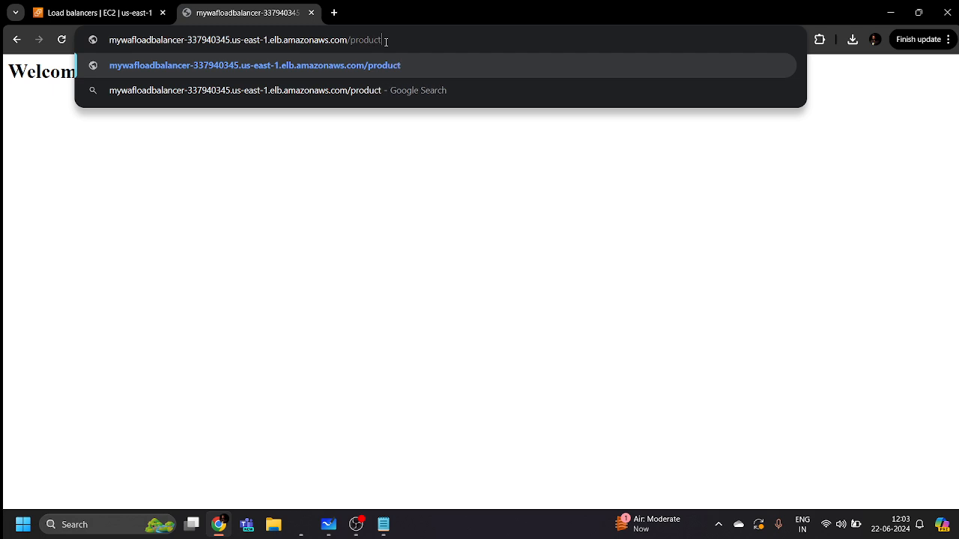
pyautogui.write('?item')
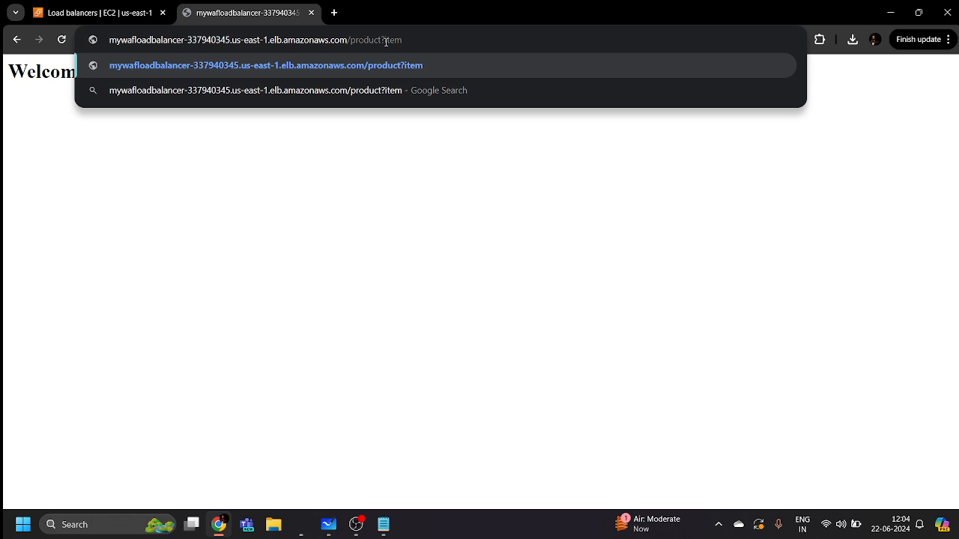
pyautogui.write('=secur')
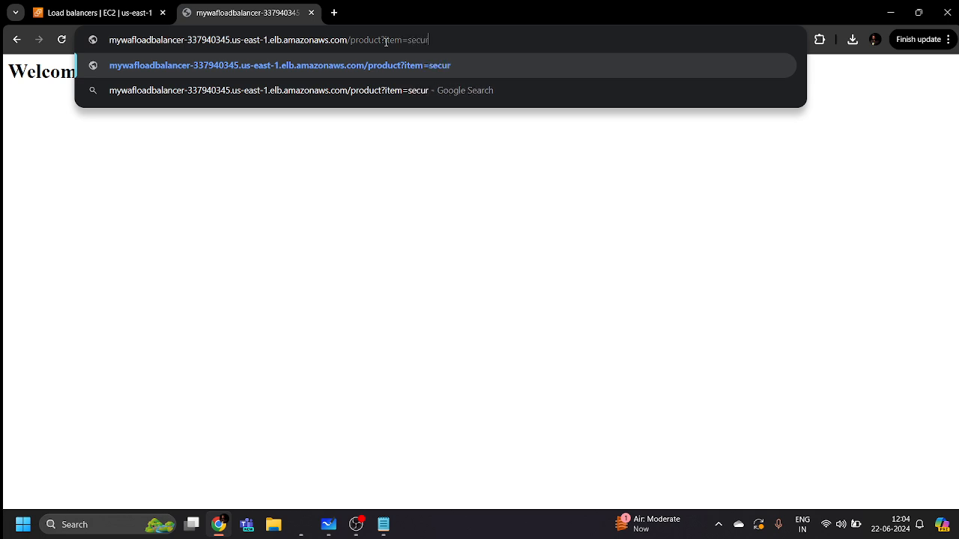
pyautogui.write('itynumber%27+OR+1=1--')
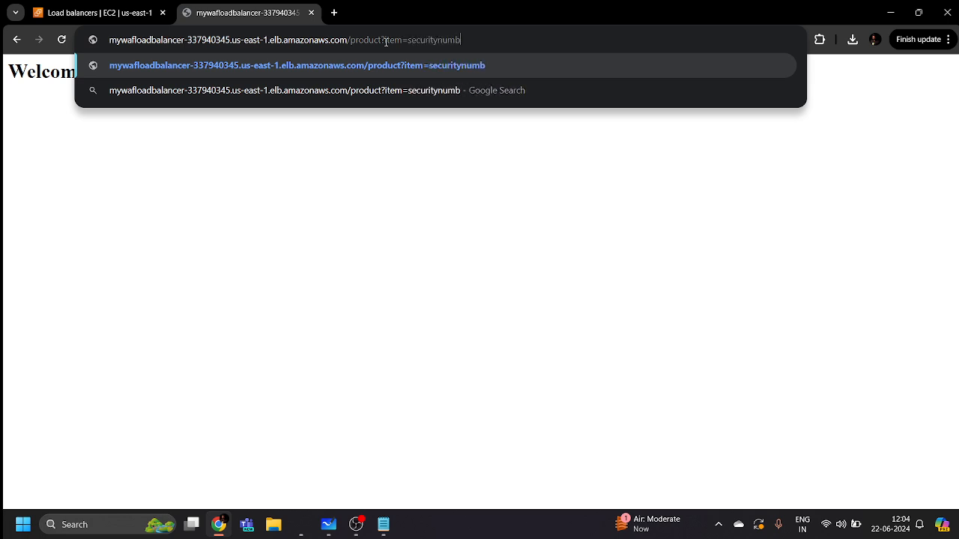
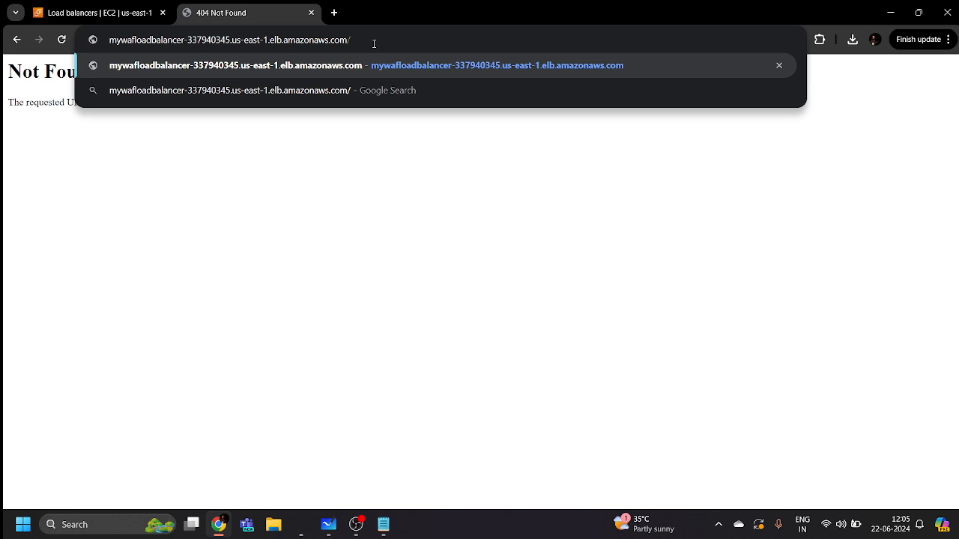
# Append the query string ?admin after the trailing slash of the load balancer's DNS address
pyautogui.write('?')
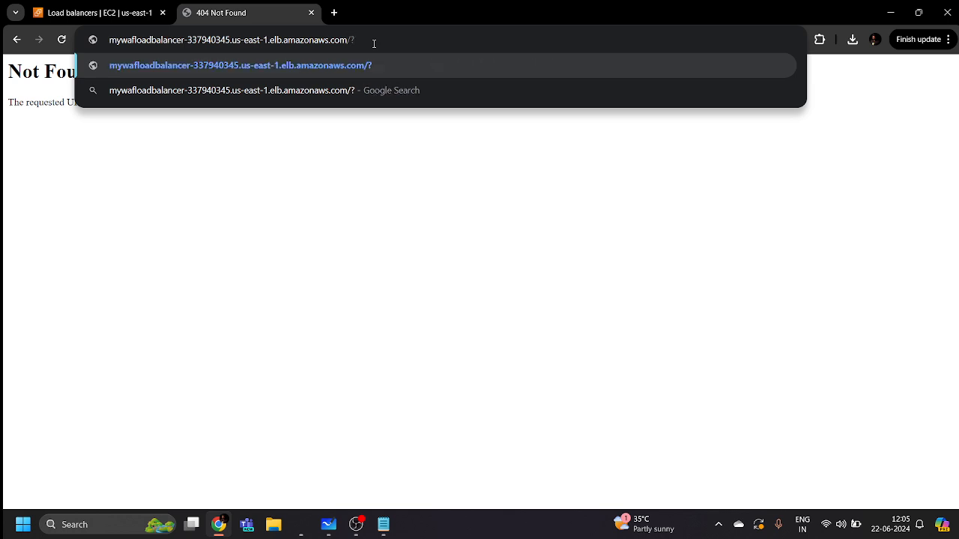
pyautogui.write('admin=123456')
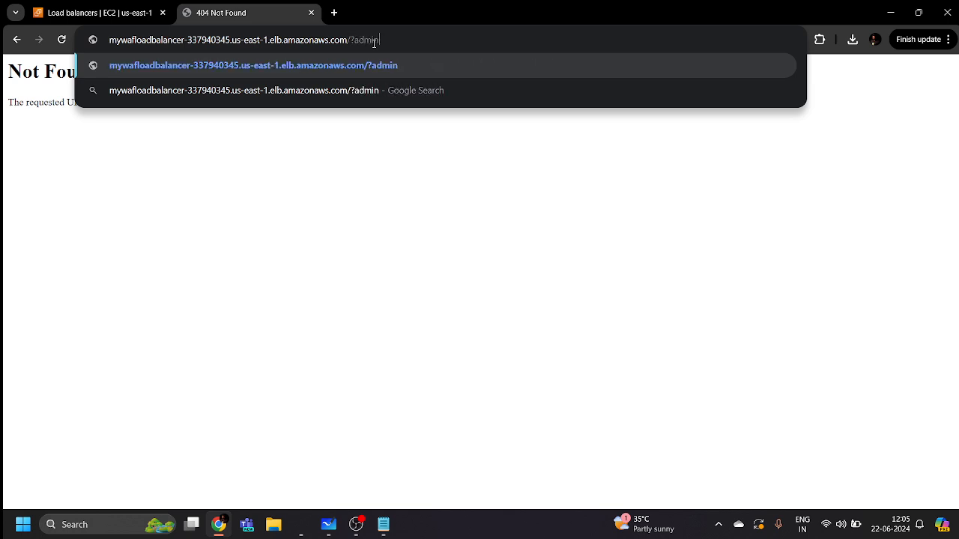
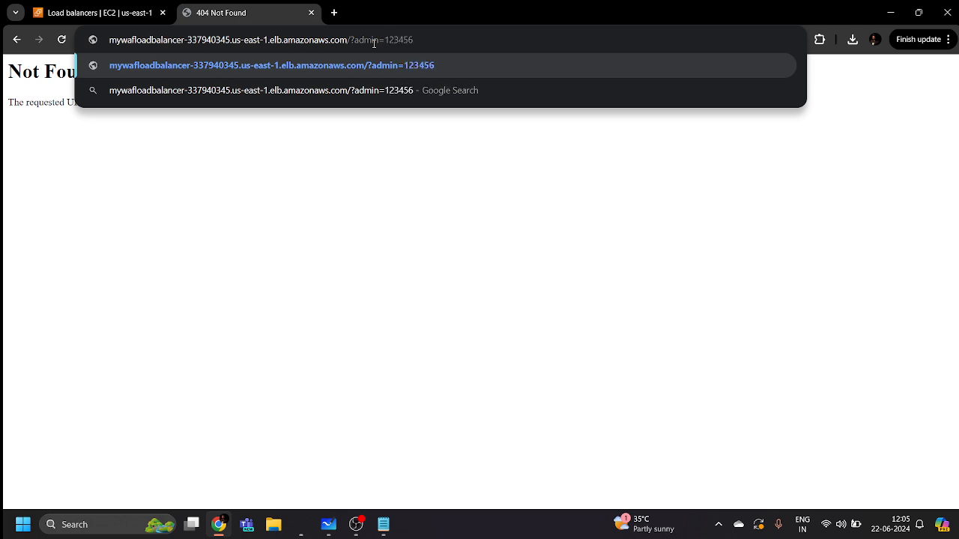
pyautogui.press('Return')
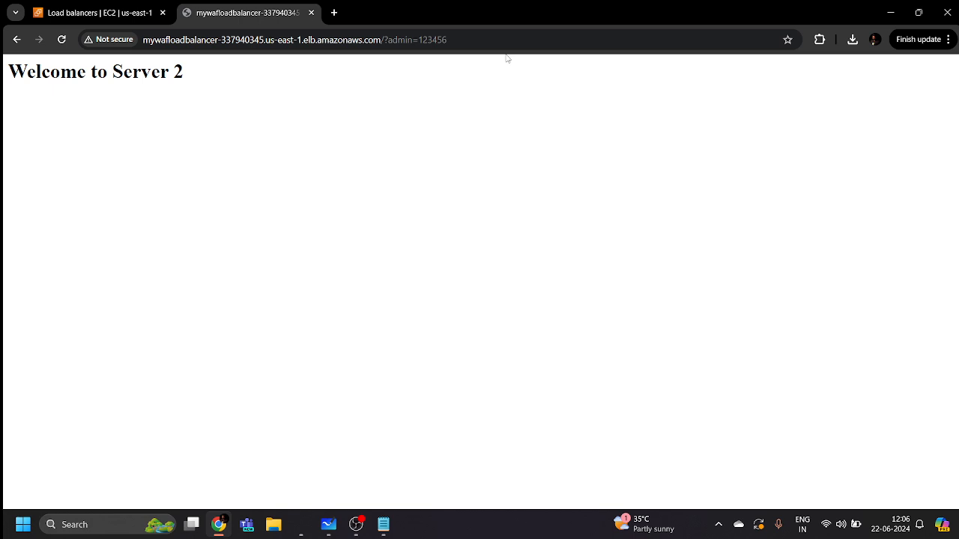
# Back in the console, search for 'waf' and open the WAF & Shield service
pyautogui.click(72, 12)
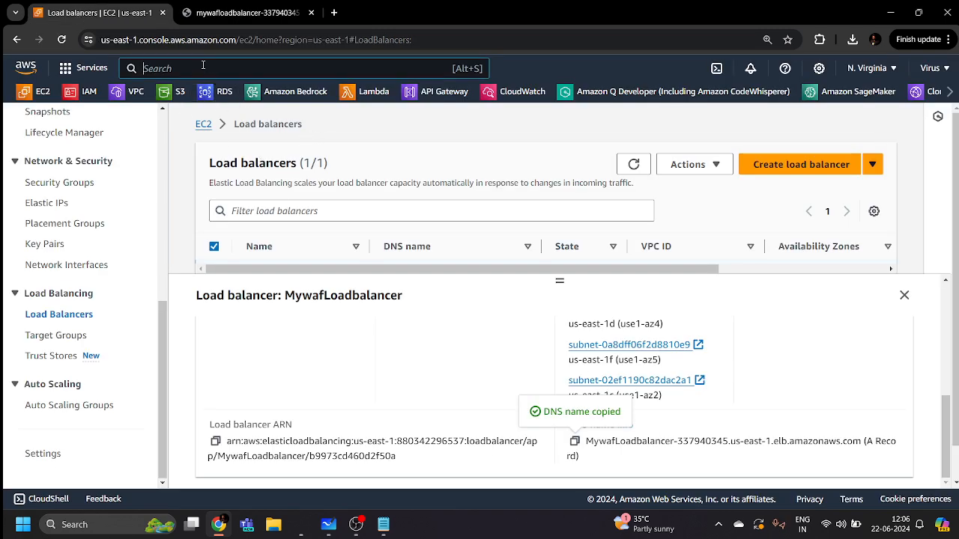
pyautogui.write('waf')
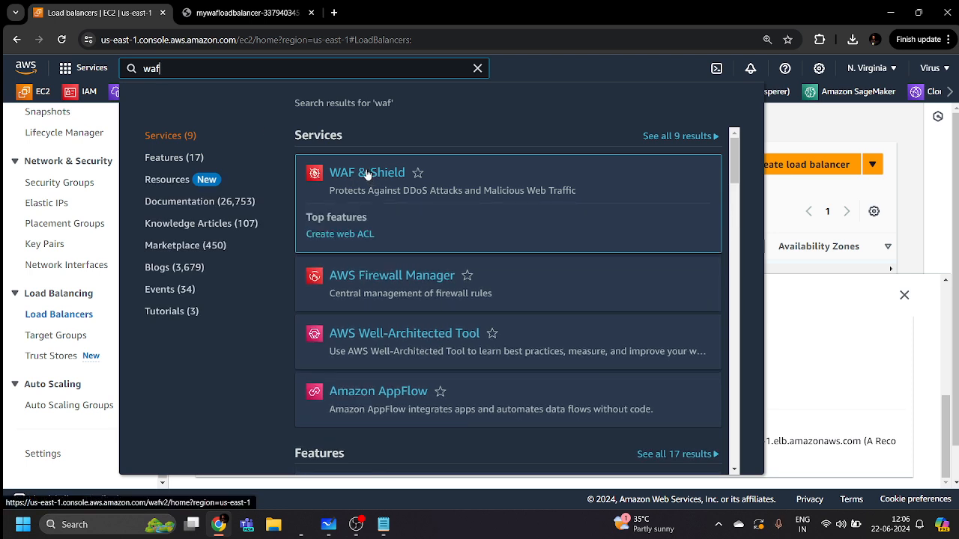
pyautogui.click(367, 173)
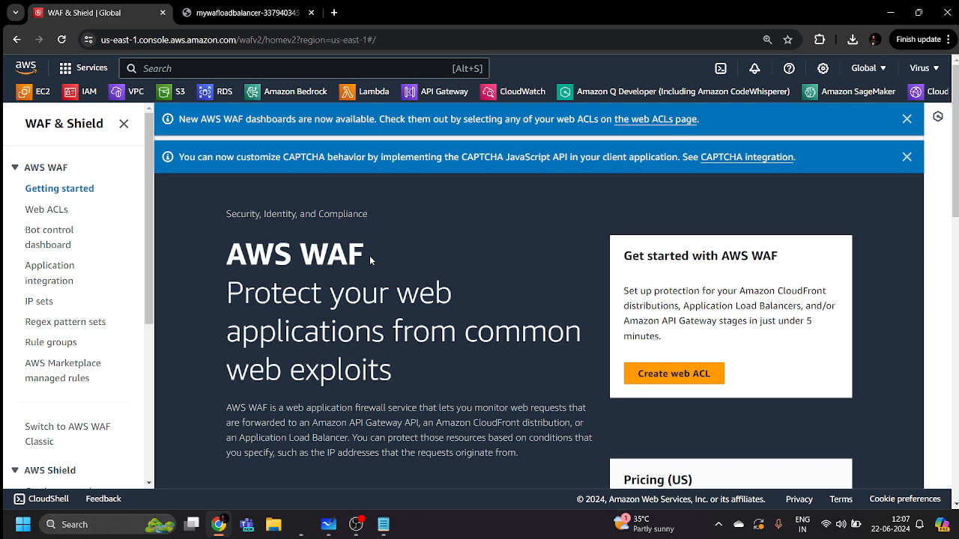
# Start a new regional web ACL in US East (N. Virginia) named MywafWebACL
pyautogui.click(673, 378)
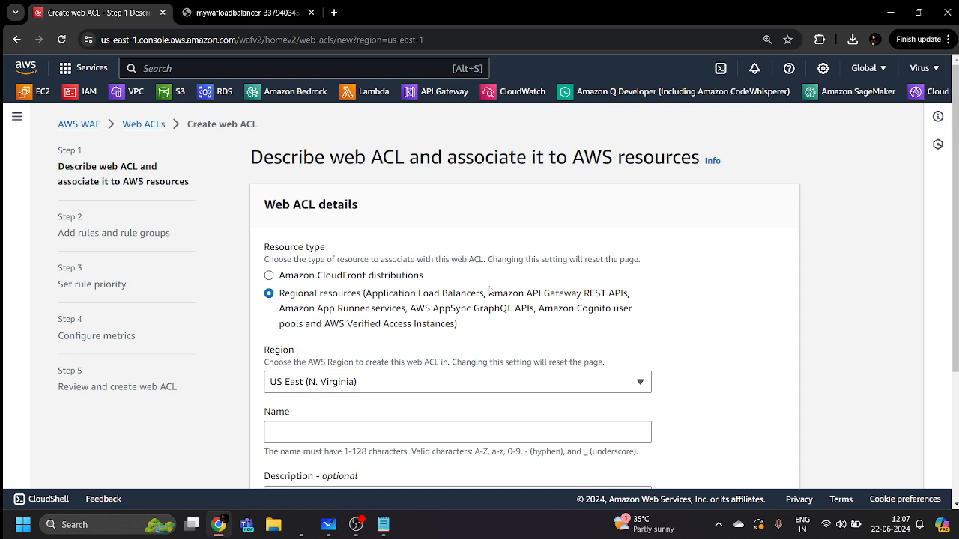
pyautogui.scroll(-2, 449, 262)
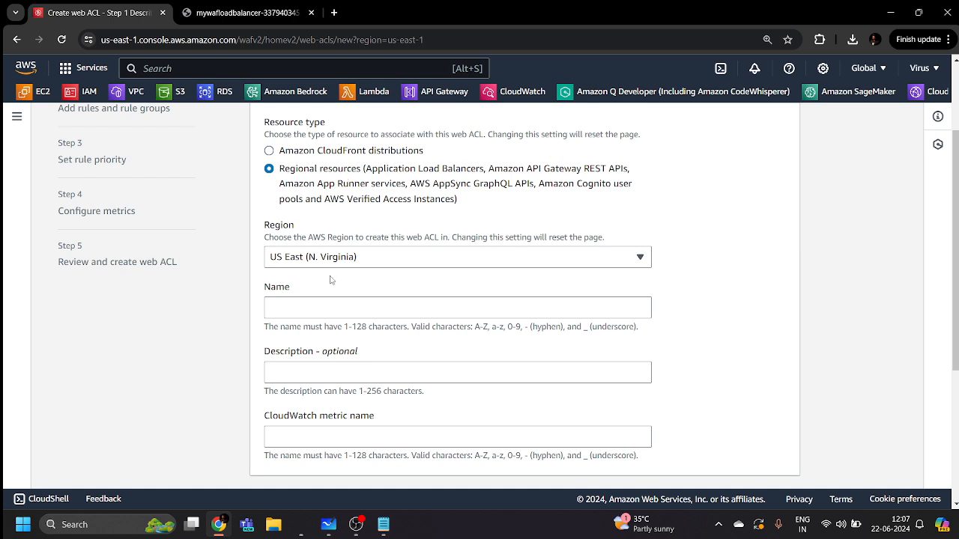
pyautogui.click(336, 307)
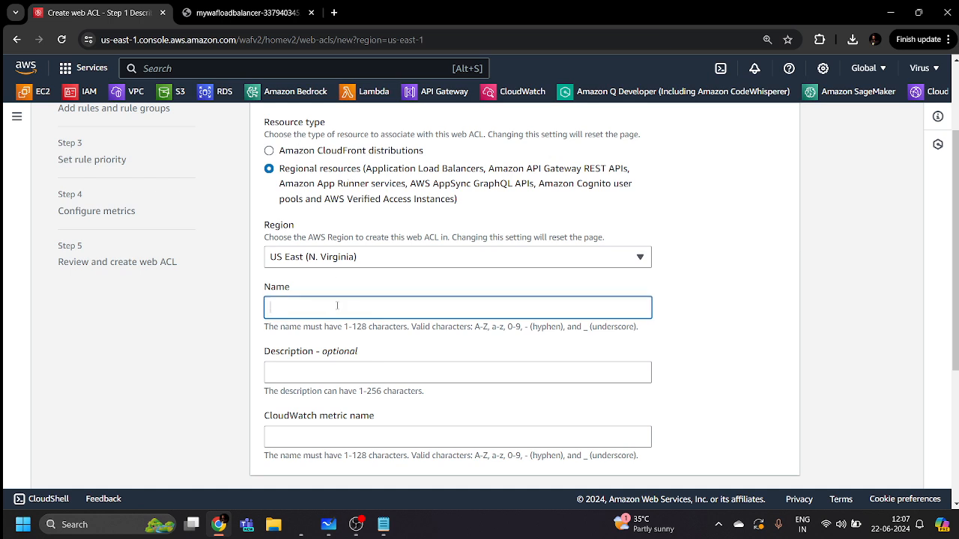
pyautogui.write('Myw')
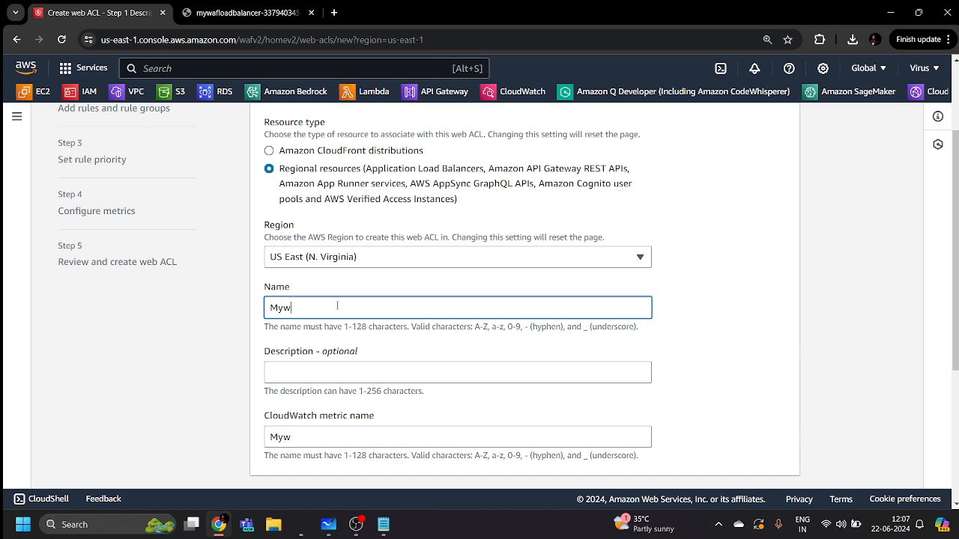
pyautogui.write('afWebACL')
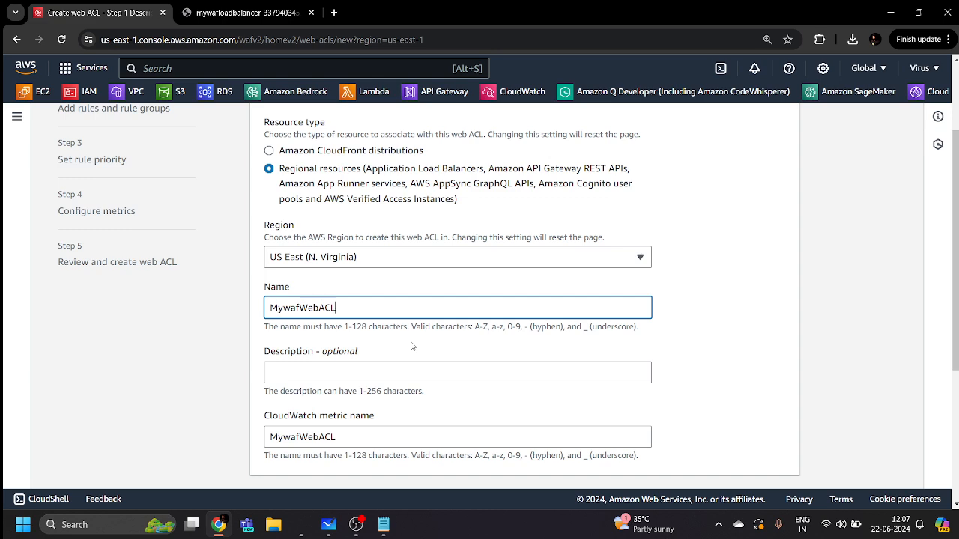
# Review the rest of the web ACL details form down to the Next button
pyautogui.scroll(-3, 410, 345)
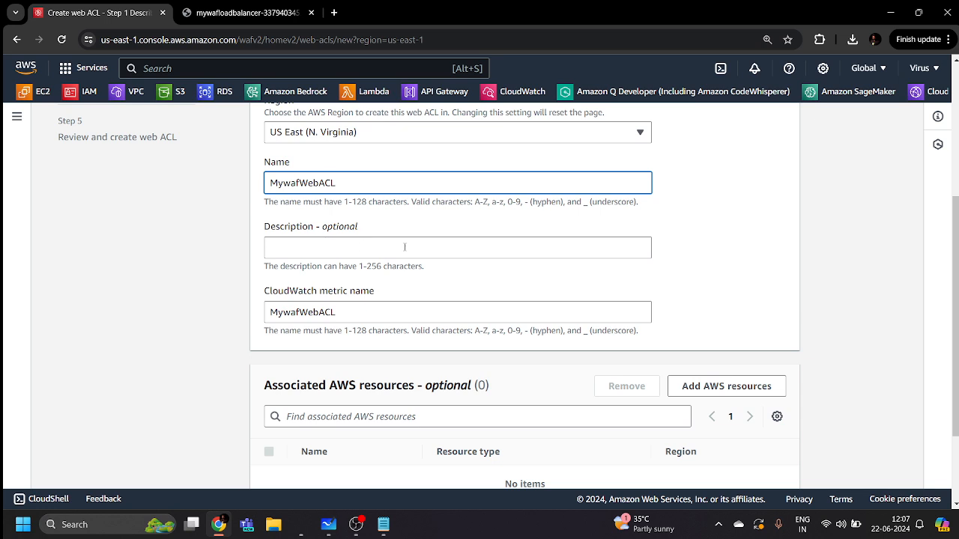
pyautogui.scroll(-2, 357, 302)
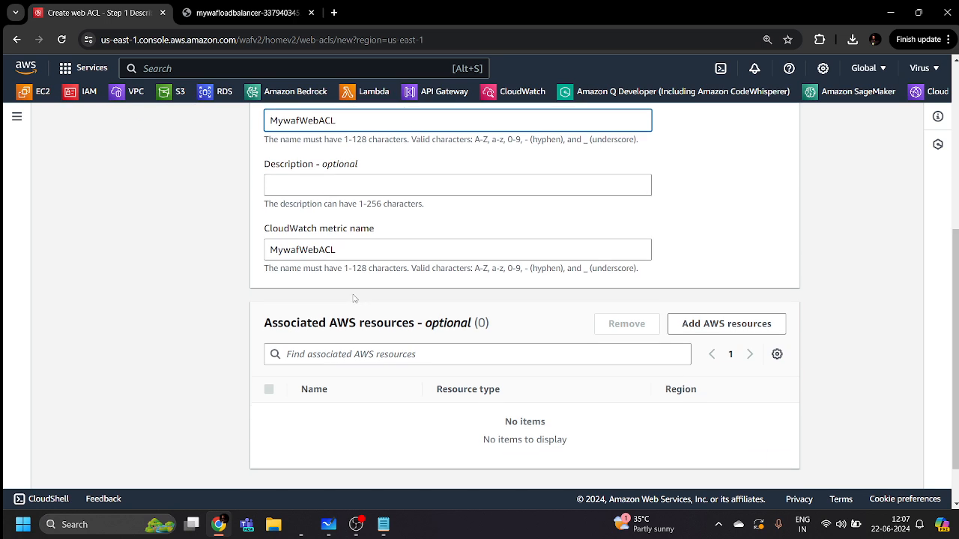
pyautogui.click(406, 234)
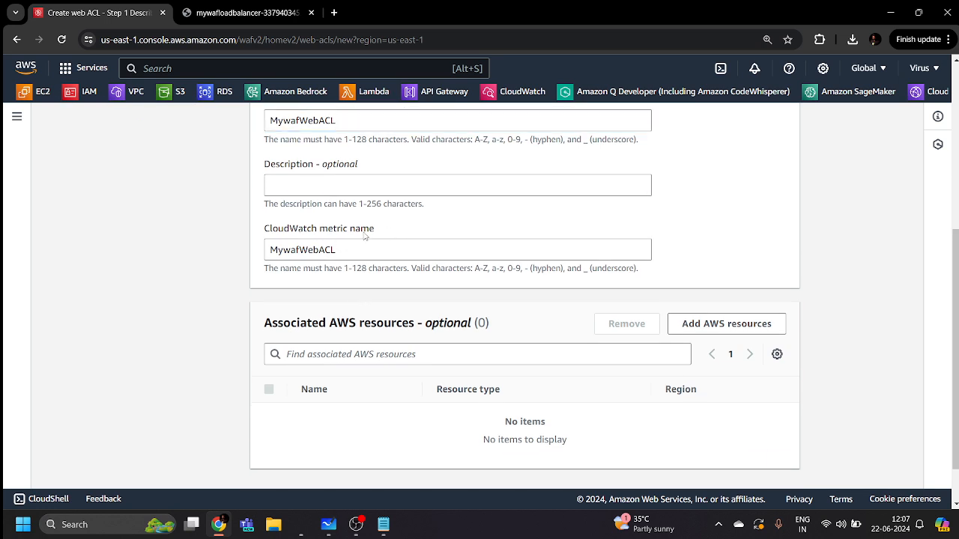
pyautogui.scroll(2, 379, 238)
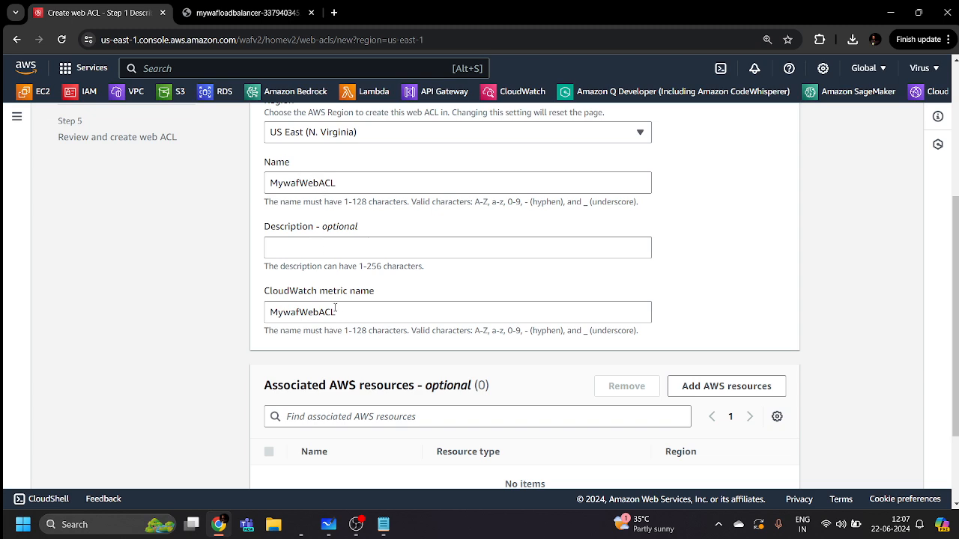
pyautogui.scroll(-3, 322, 210)
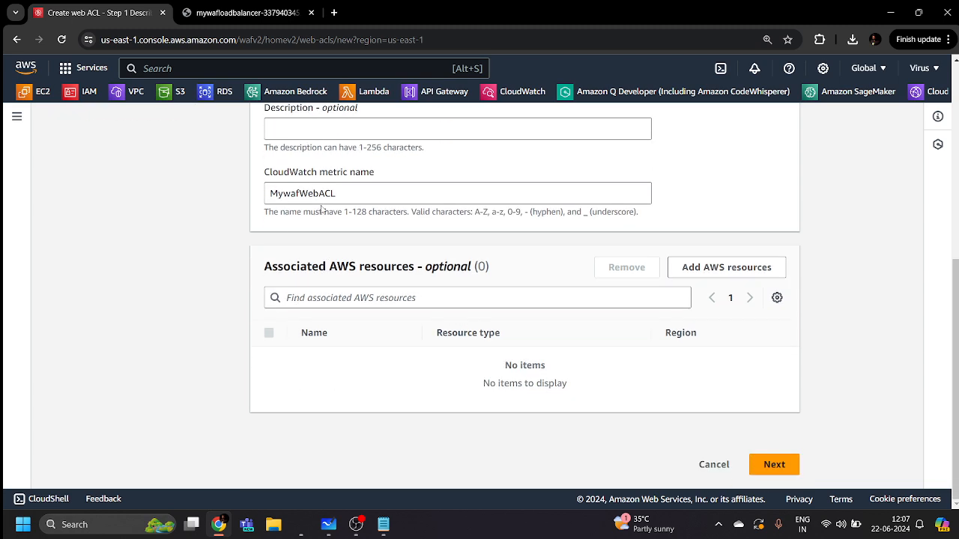
pyautogui.scroll(5, 322, 211)
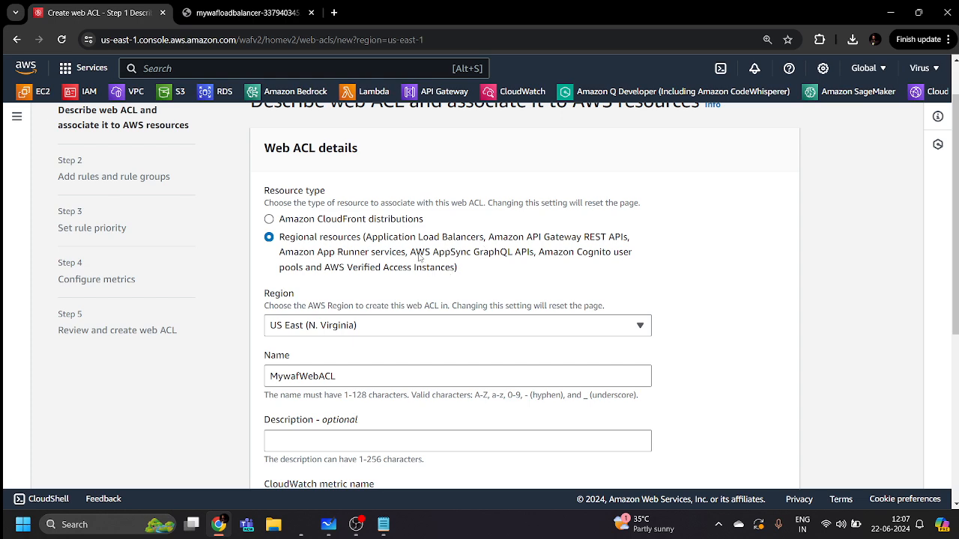
pyautogui.scroll(-3, 418, 256)
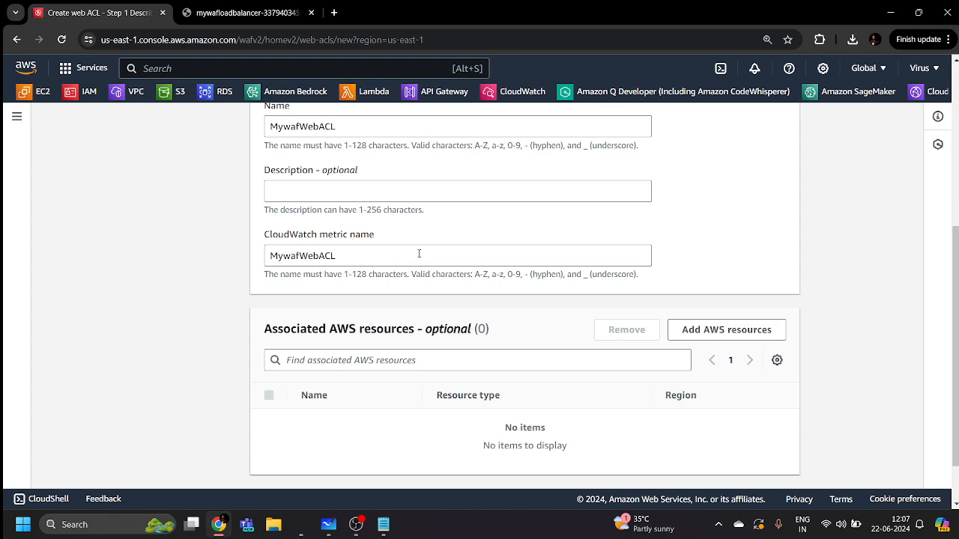
pyautogui.scroll(2, 417, 255)
pyautogui.scroll(2, 421, 258)
pyautogui.scroll(-5, 423, 258)
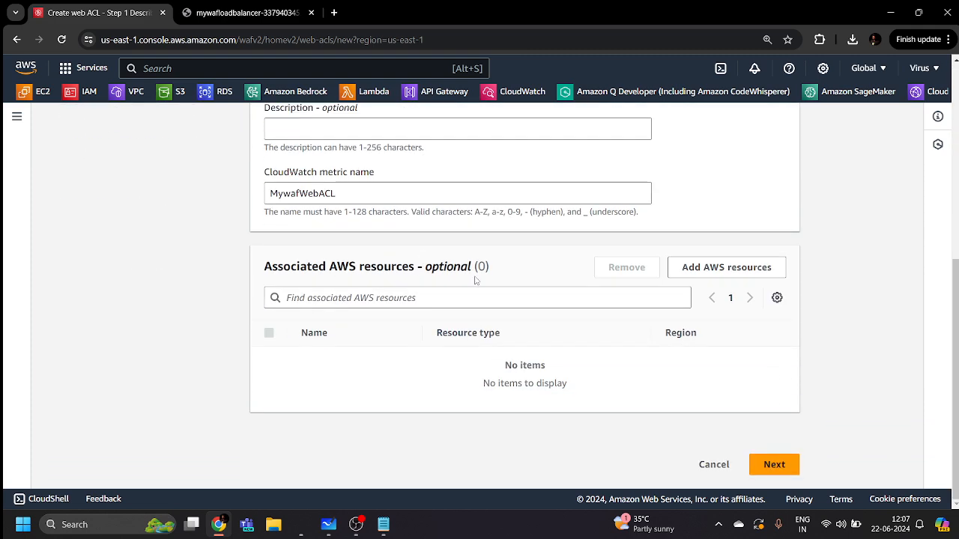
# Advance to the rules step, then return to the web ACL details page
pyautogui.click(768, 467)
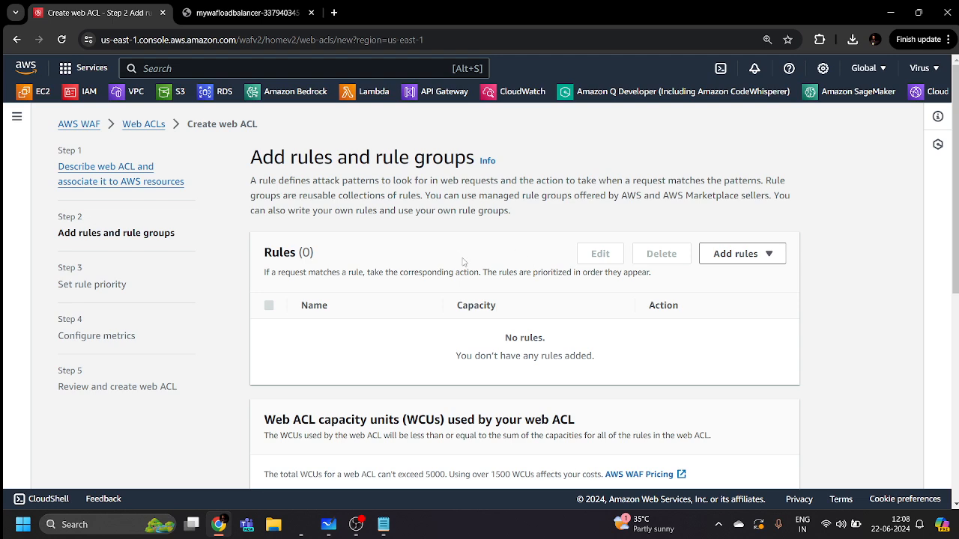
pyautogui.scroll(-5, 463, 266)
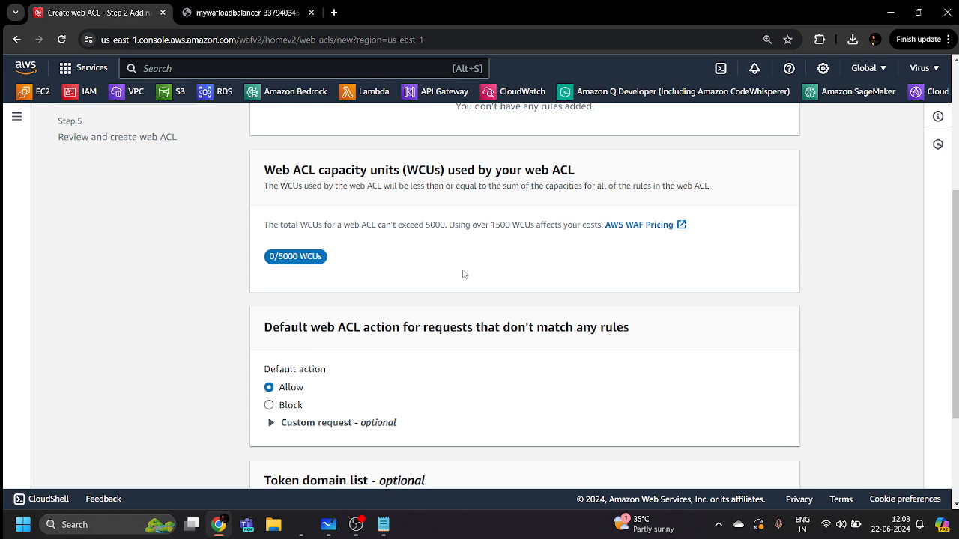
pyautogui.scroll(5, 505, 298)
pyautogui.scroll(-5, 506, 298)
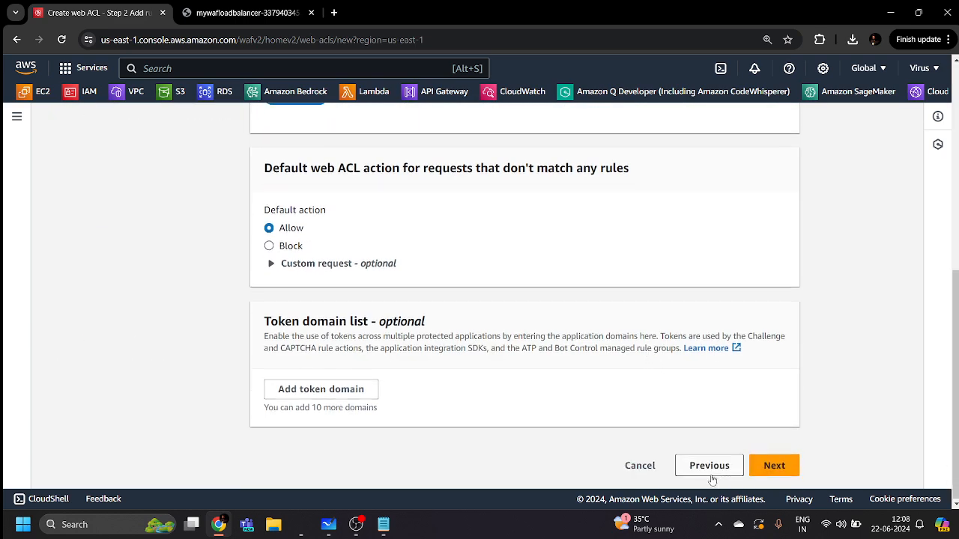
pyautogui.click(709, 464)
pyautogui.scroll(-5, 704, 424)
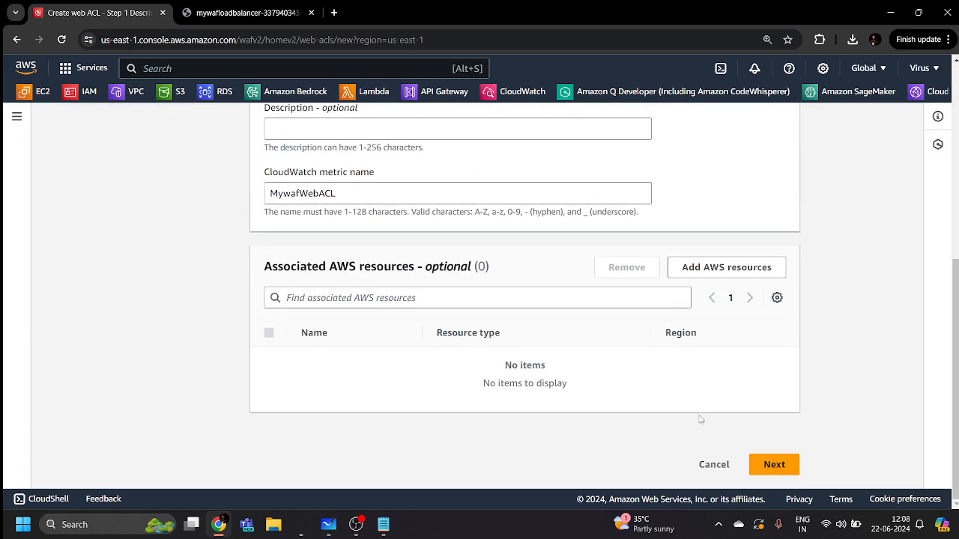
# Associate the Application Load Balancer MywafLoadbalancer with the web ACL and continue to Step 2
pyautogui.click(731, 270)
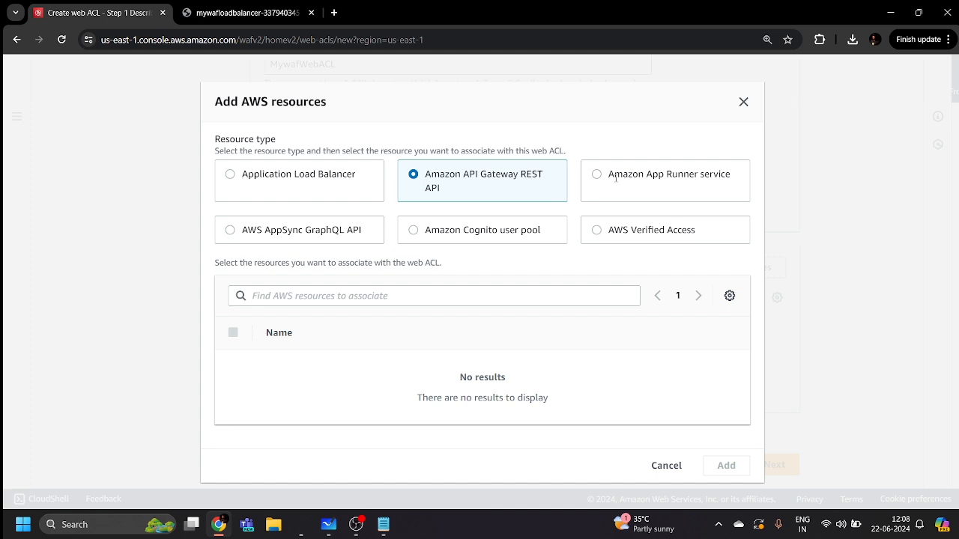
pyautogui.click(281, 176)
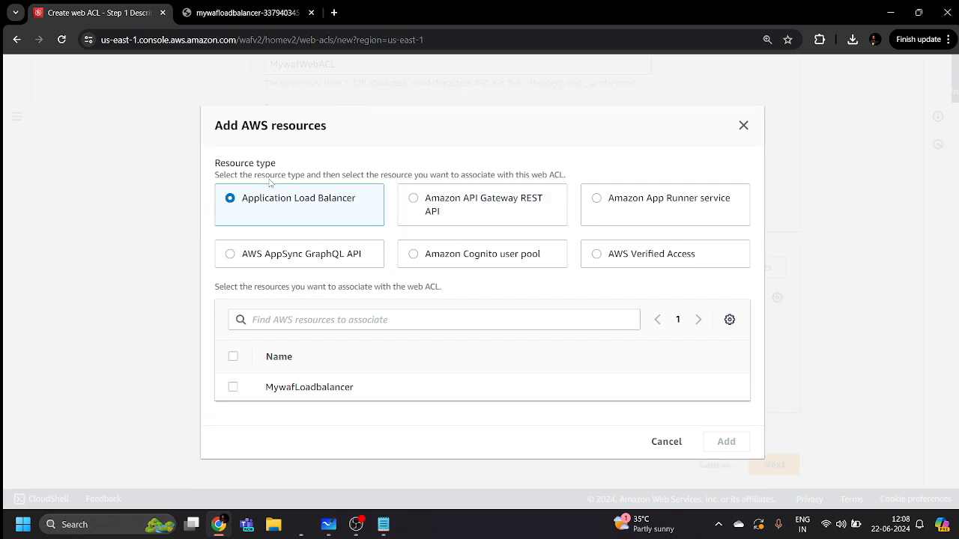
pyautogui.click(233, 387)
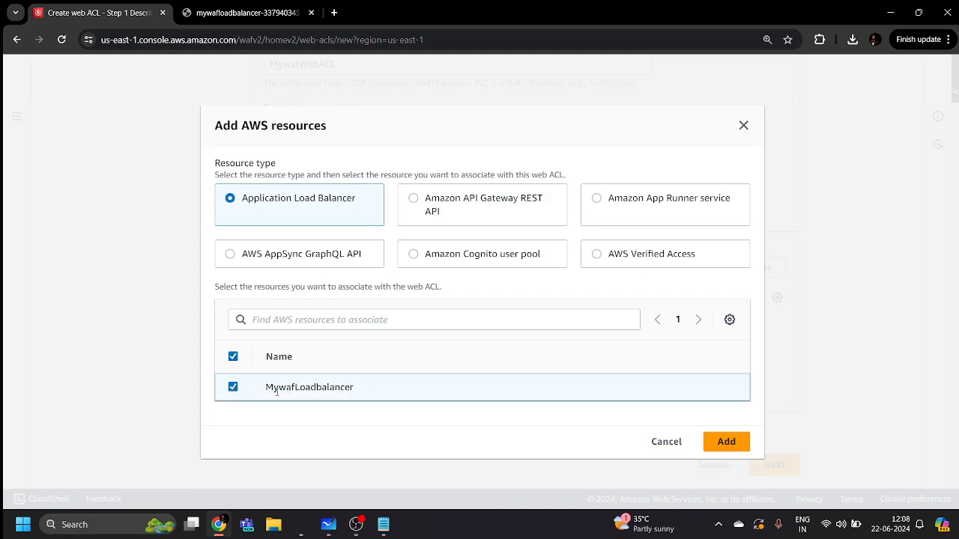
pyautogui.click(725, 441)
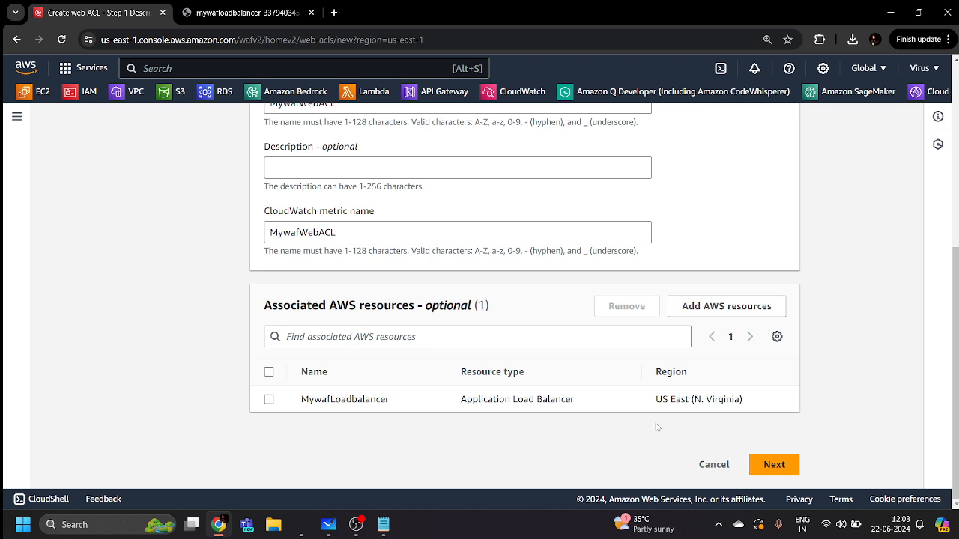
pyautogui.click(268, 399)
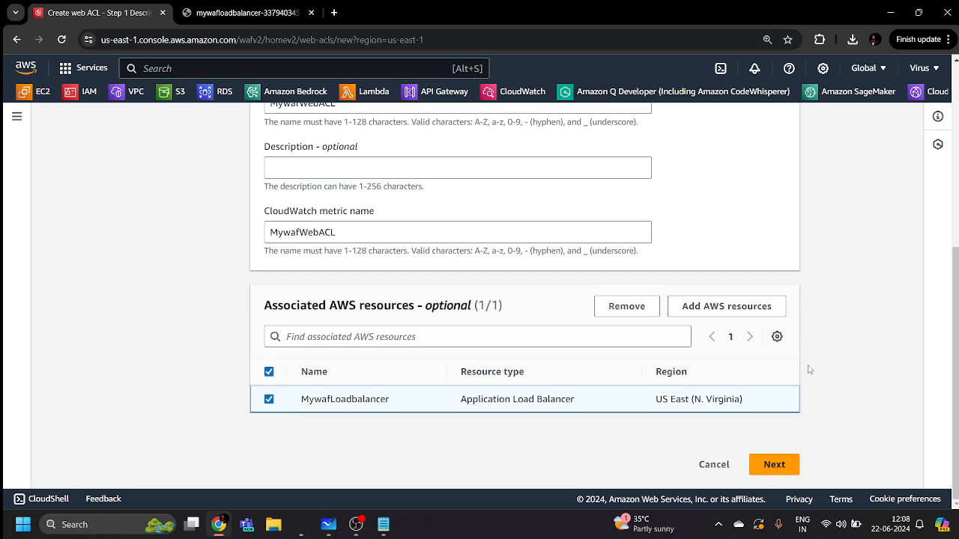
pyautogui.click(783, 467)
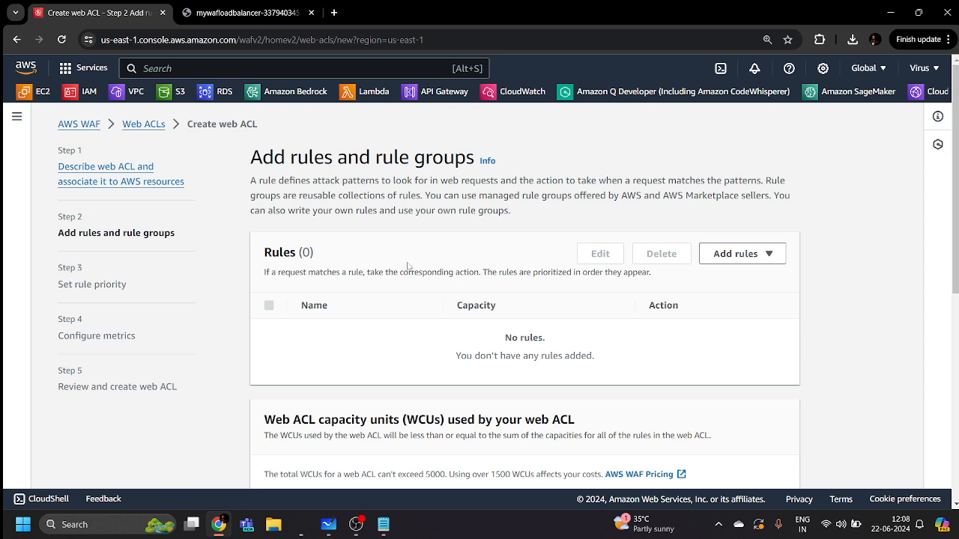
# Choose Add my own rules and rule groups, keeping Rule builder selected
pyautogui.click(763, 254)
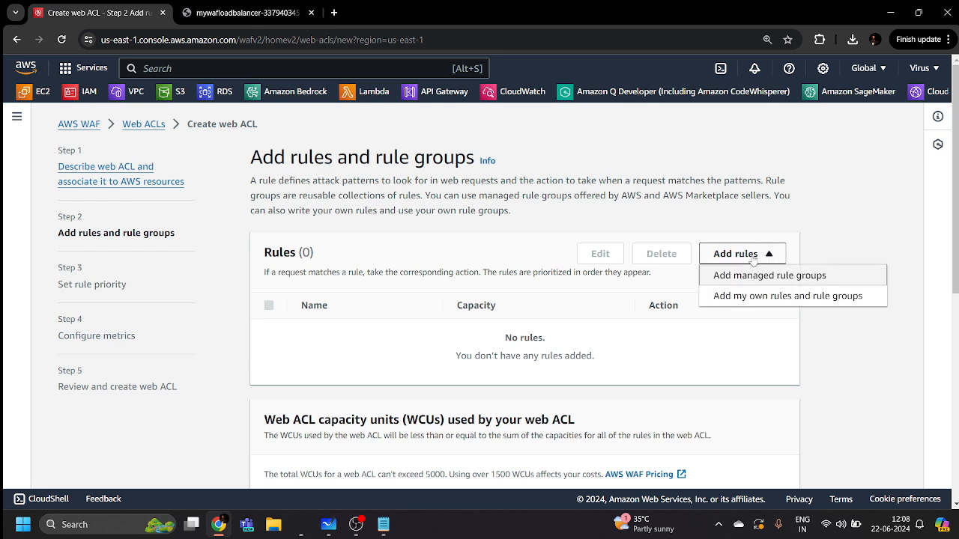
pyautogui.click(776, 298)
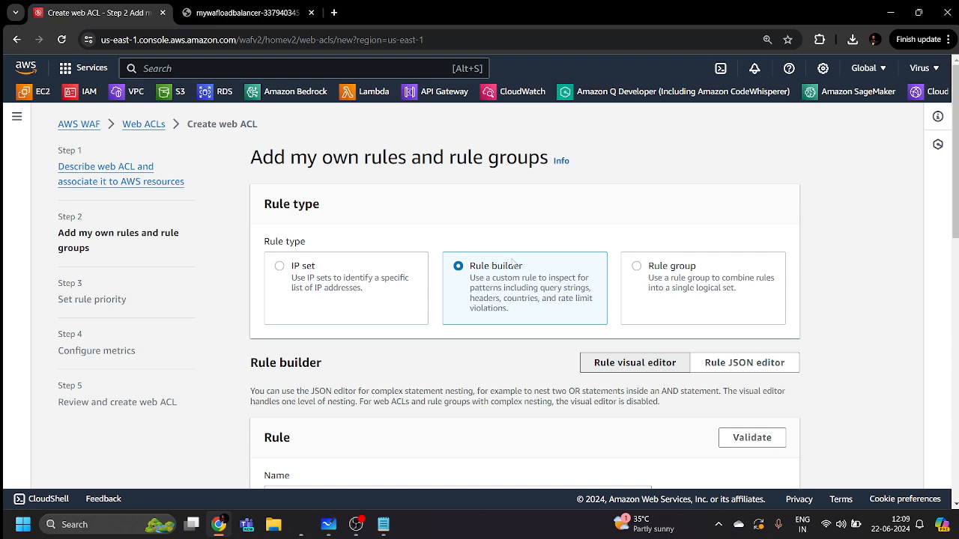
pyautogui.scroll(-3, 496, 272)
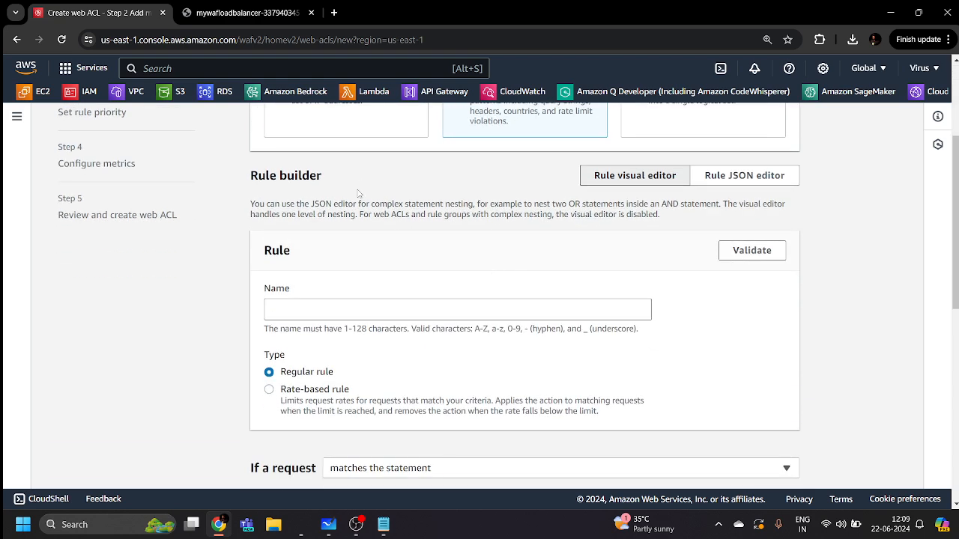
pyautogui.scroll(-1, 308, 281)
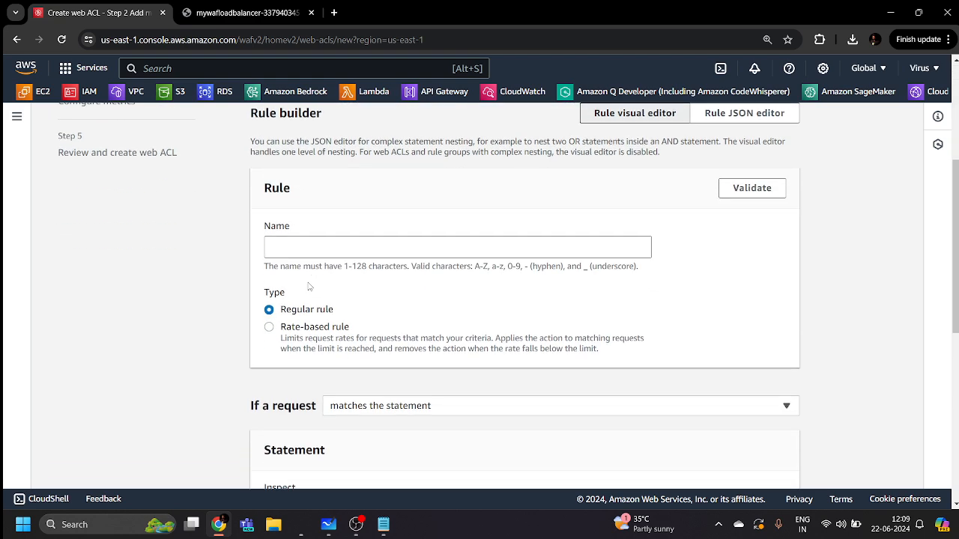
pyautogui.scroll(3, 311, 276)
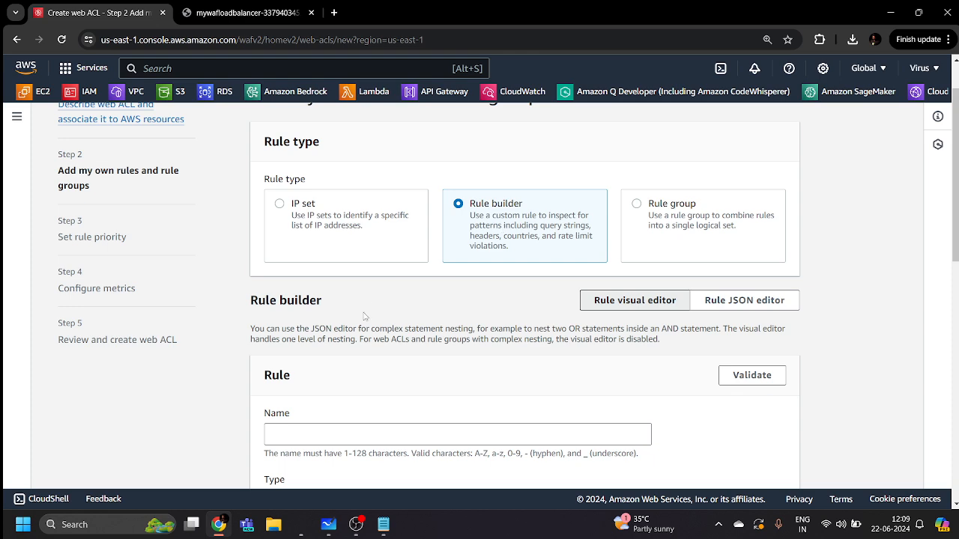
pyautogui.scroll(-3, 364, 316)
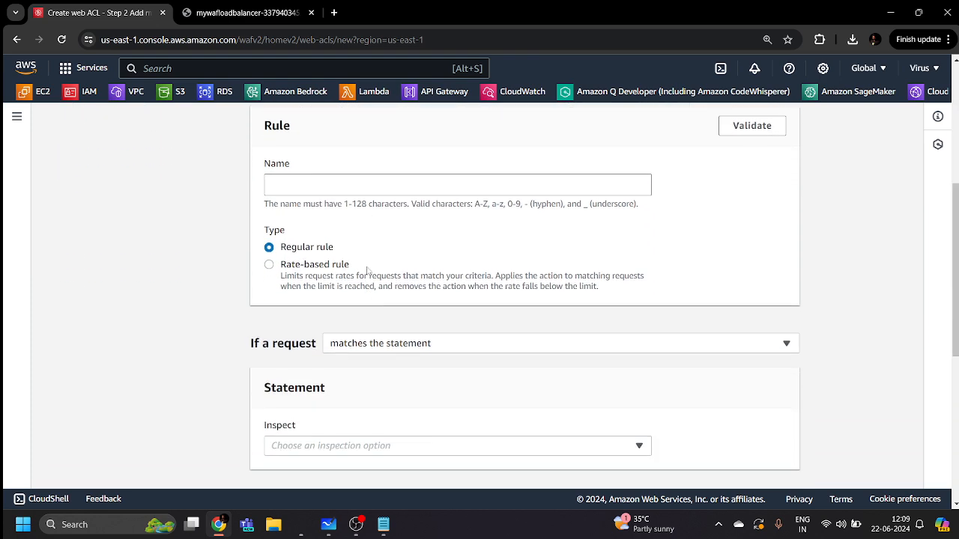
# Name the new rule GeoLocationRestriction
pyautogui.click(350, 183)
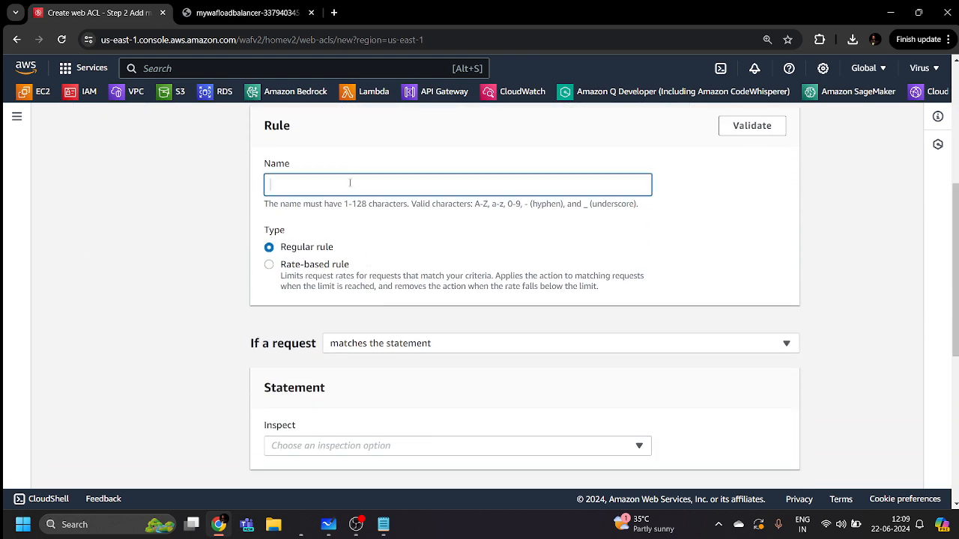
pyautogui.write('geo')
pyautogui.write('Location ')
pyautogui.write('ru')
pyautogui.press('BackSpace')
pyautogui.press('BackSpace')
pyautogui.press('BackSpace')
pyautogui.write('Restriction')
pyautogui.press('Home')
pyautogui.press('Delete')
pyautogui.press('End')
pyautogui.write('G')
pyautogui.press('BackSpace')
pyautogui.click(270, 188)
pyautogui.write('G')
pyautogui.press('End')
pyautogui.click(304, 234)
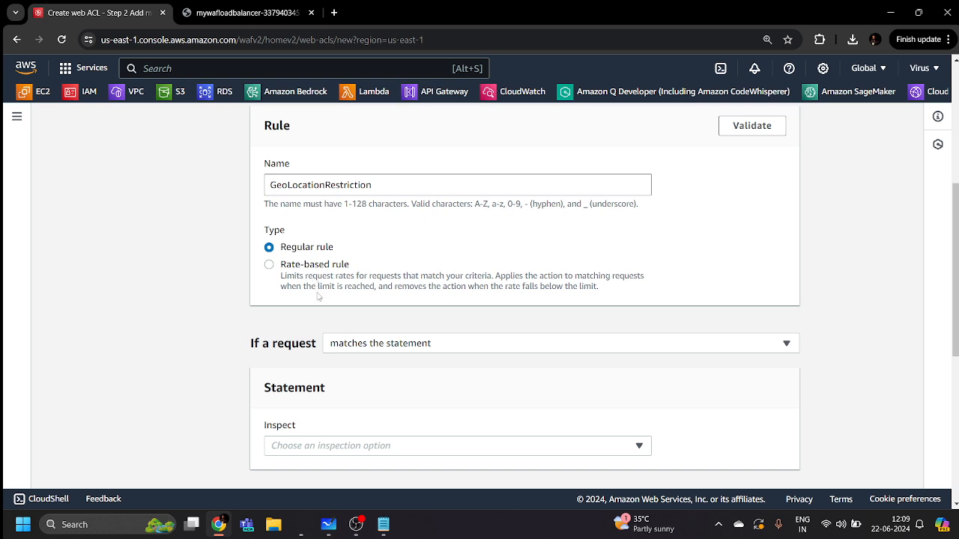
# Set the rule to match when NOT and inspect requests that originate from a country
pyautogui.scroll(-2, 333, 308)
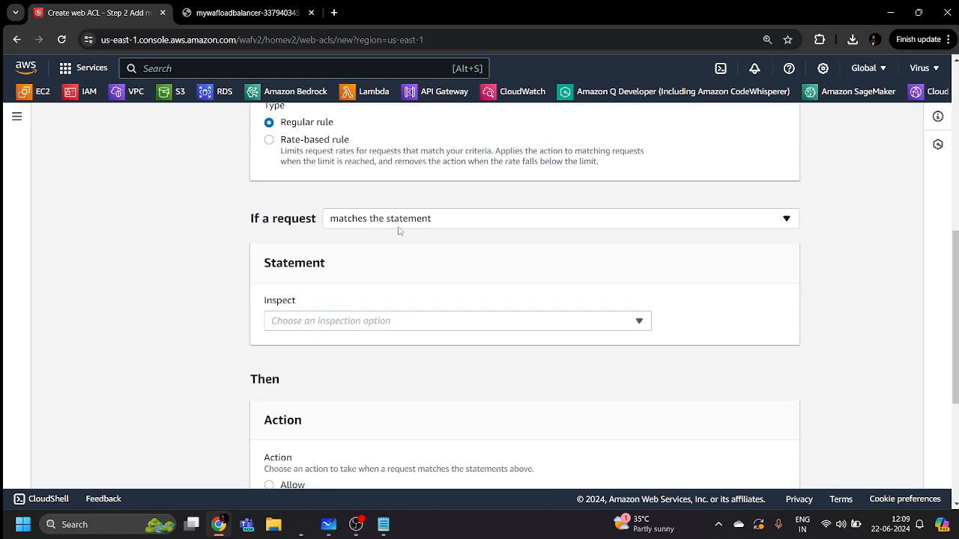
pyautogui.click(399, 227)
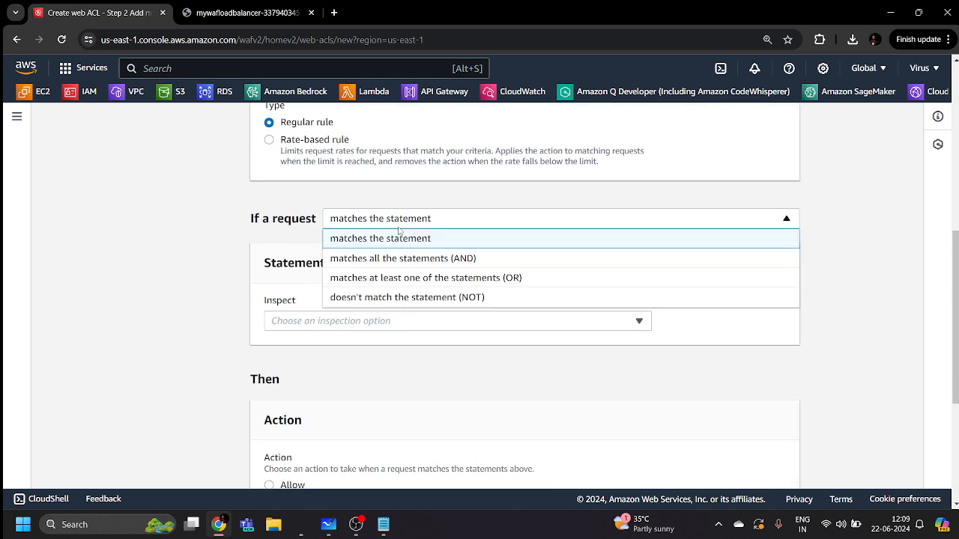
pyautogui.click(366, 298)
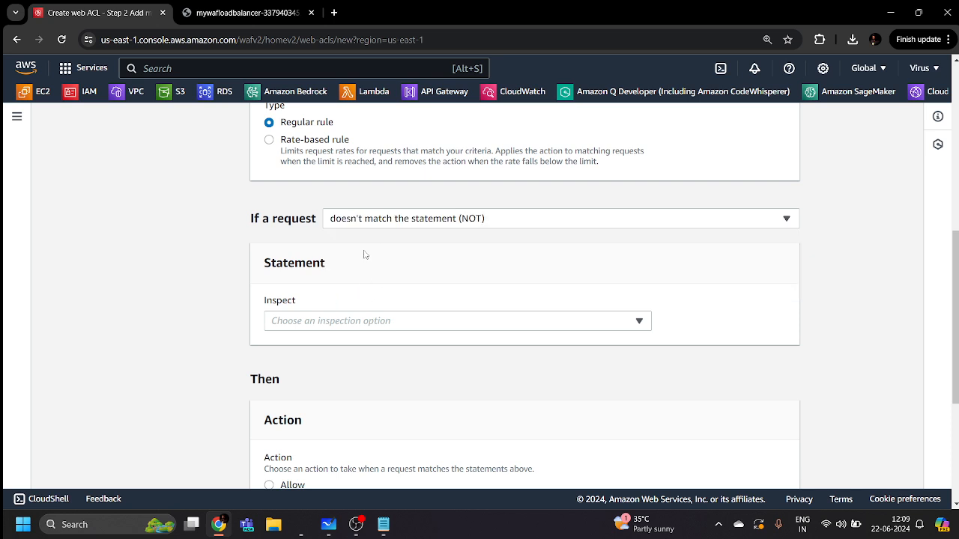
pyautogui.click(312, 324)
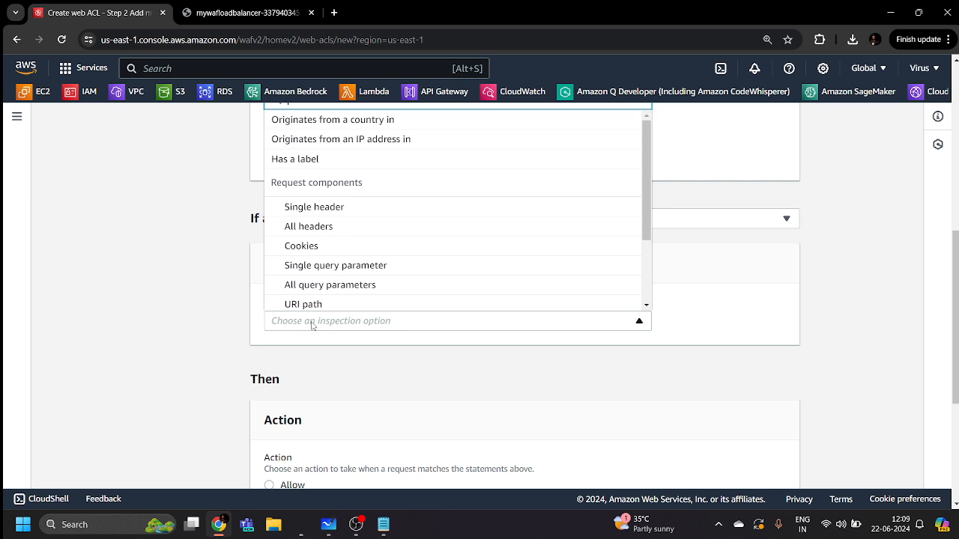
pyautogui.click(349, 126)
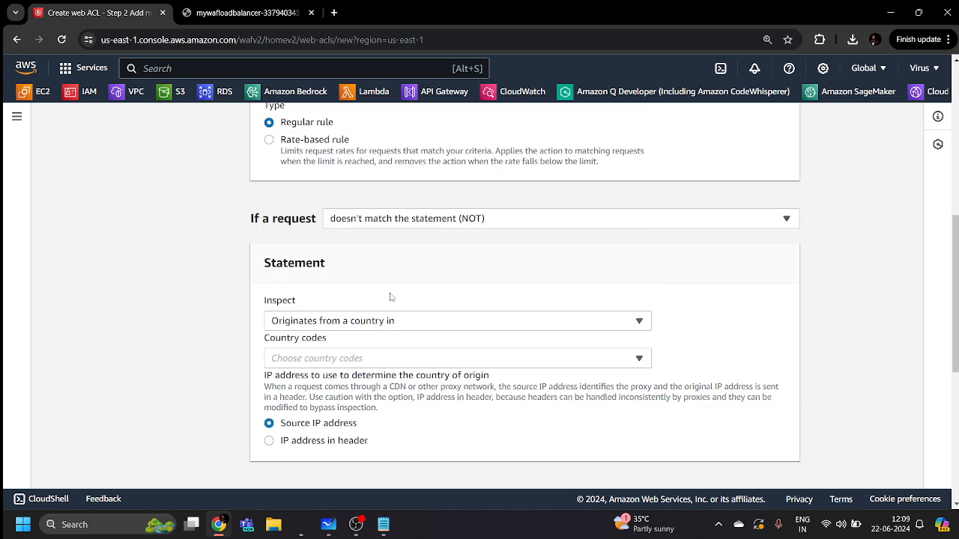
# Choose India - IN as the country, leaving the action on Block
pyautogui.scroll(-2, 390, 297)
pyautogui.click(379, 233)
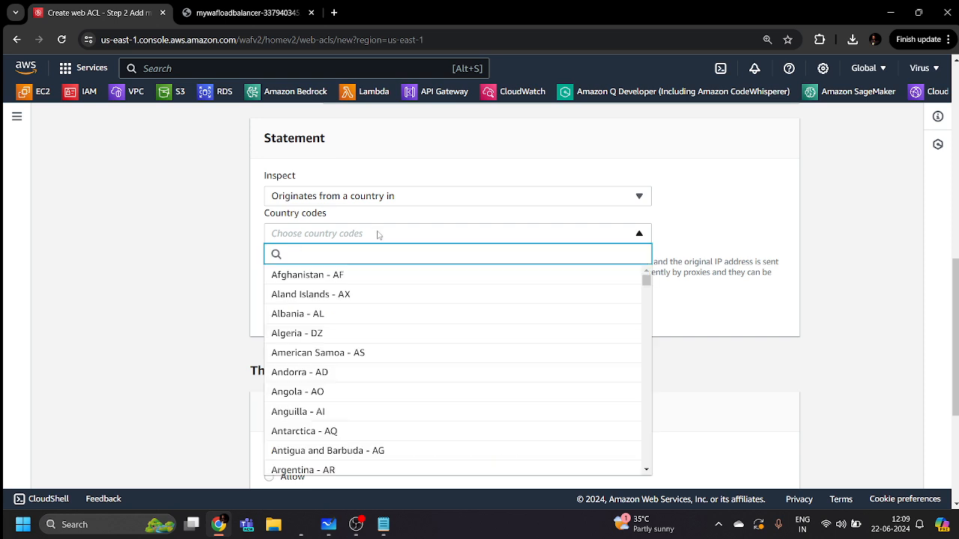
pyautogui.write('ind')
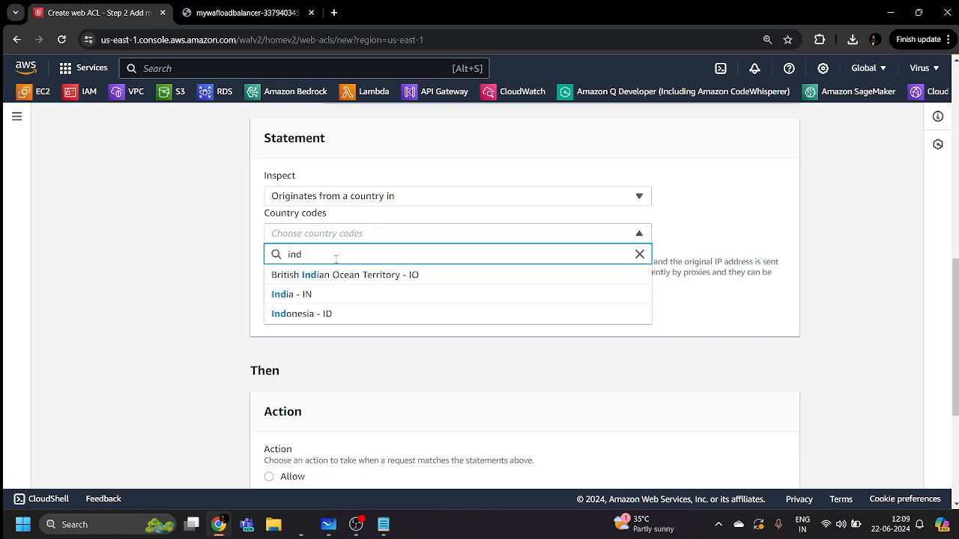
pyautogui.click(303, 293)
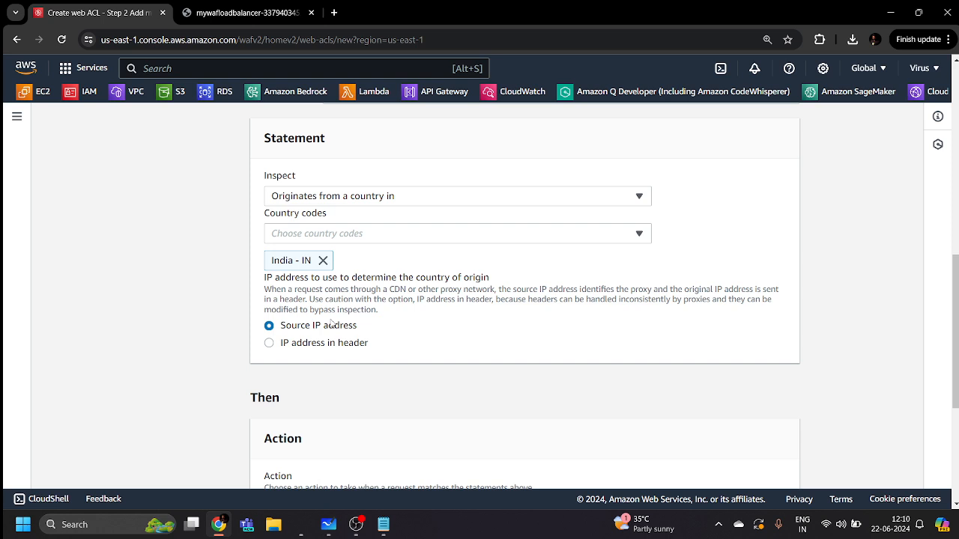
pyautogui.scroll(-3, 396, 327)
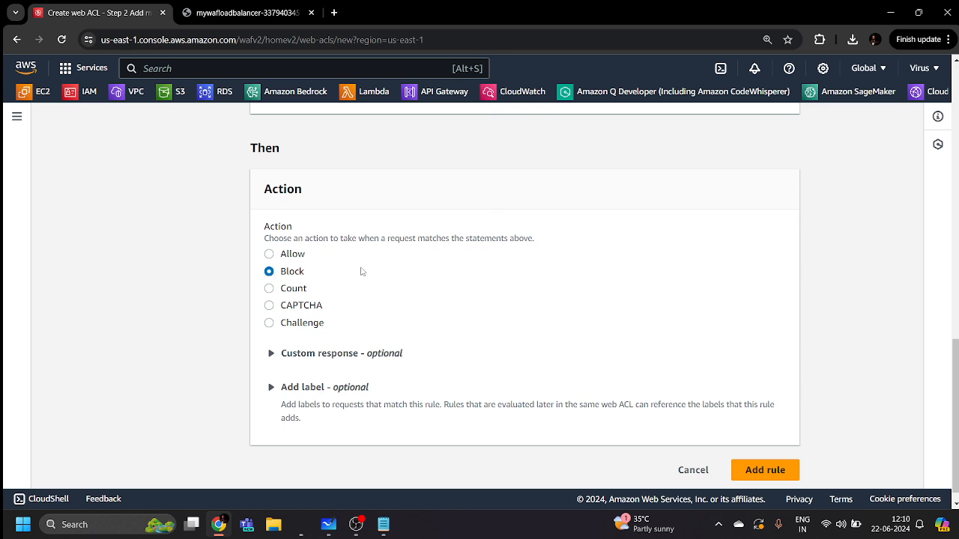
# Review the Rules list showing GeoLocationRestriction with Block and 1/5000 WCUs, then expand Add rules
pyautogui.scroll(-1, 368, 271)
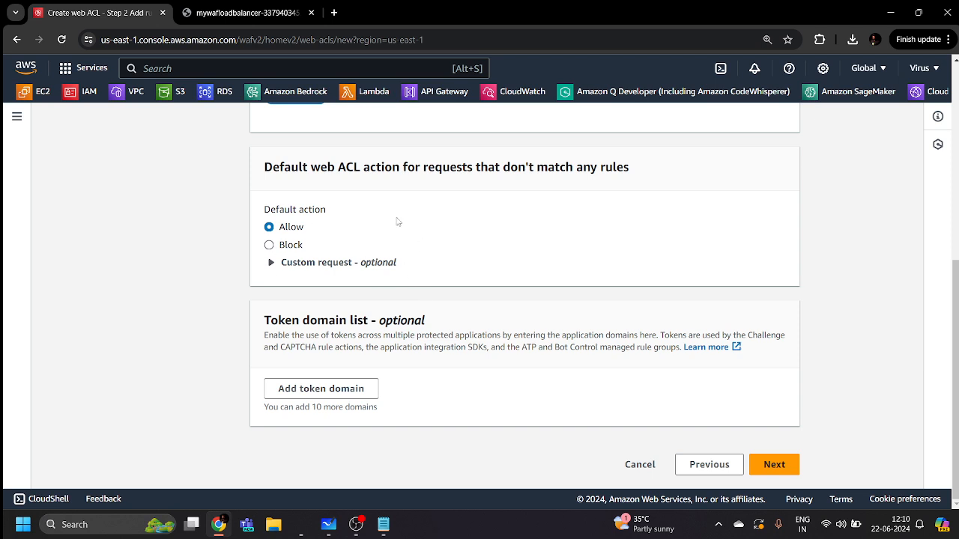
pyautogui.scroll(7, 432, 237)
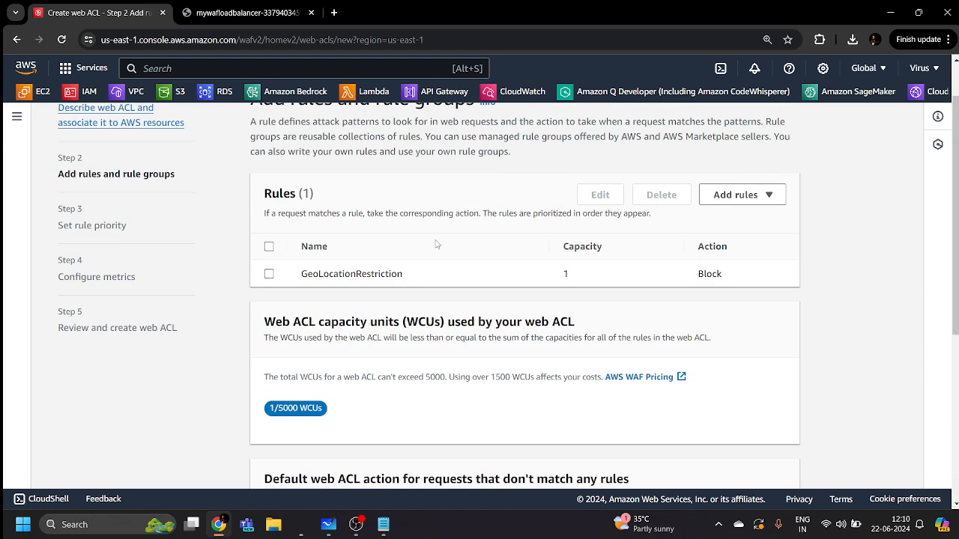
pyautogui.scroll(-2, 436, 243)
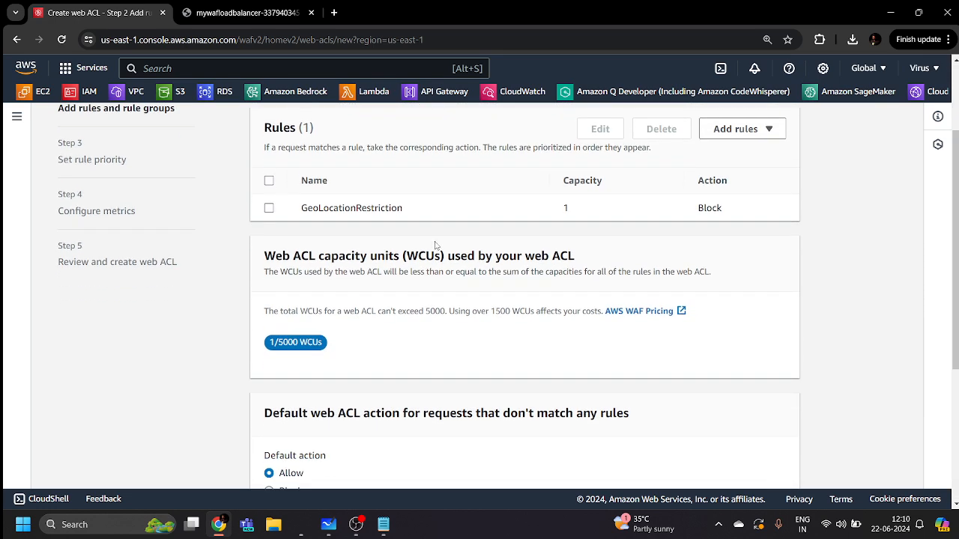
pyautogui.scroll(2, 437, 244)
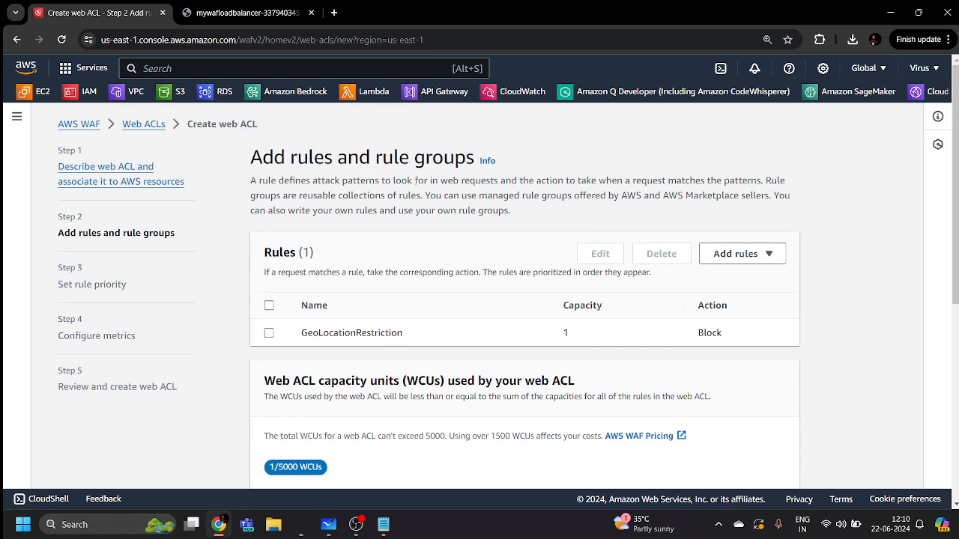
pyautogui.scroll(-2, 410, 199)
pyautogui.scroll(-3, 418, 211)
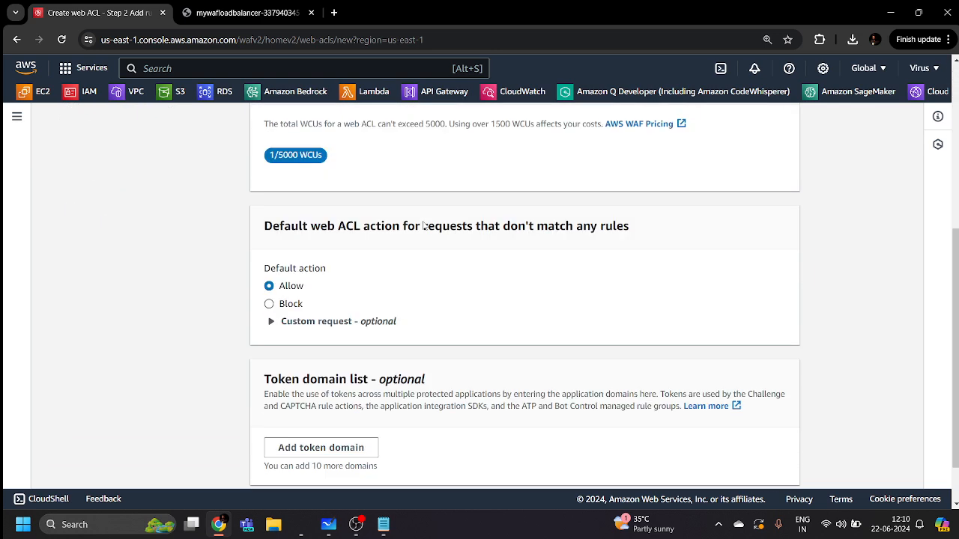
pyautogui.scroll(5, 424, 223)
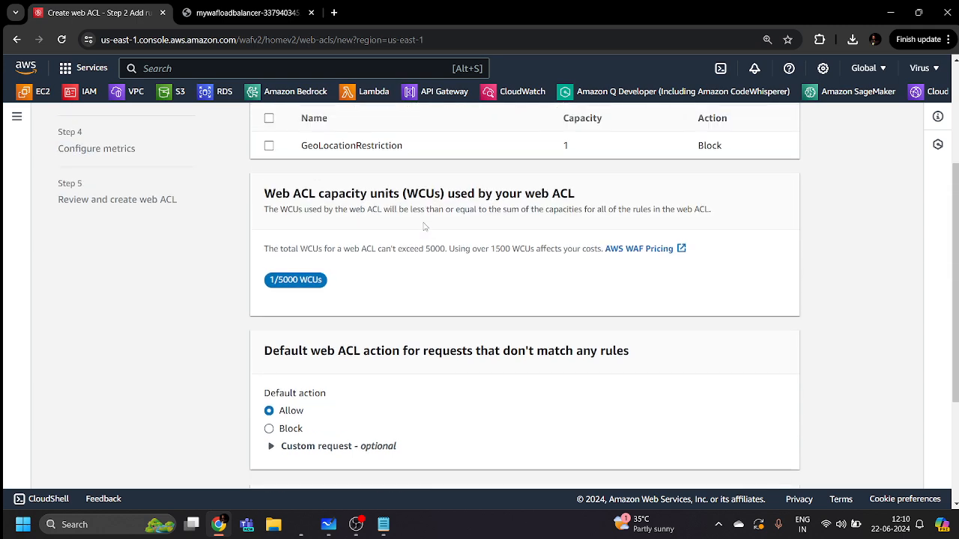
pyautogui.scroll(-2, 425, 226)
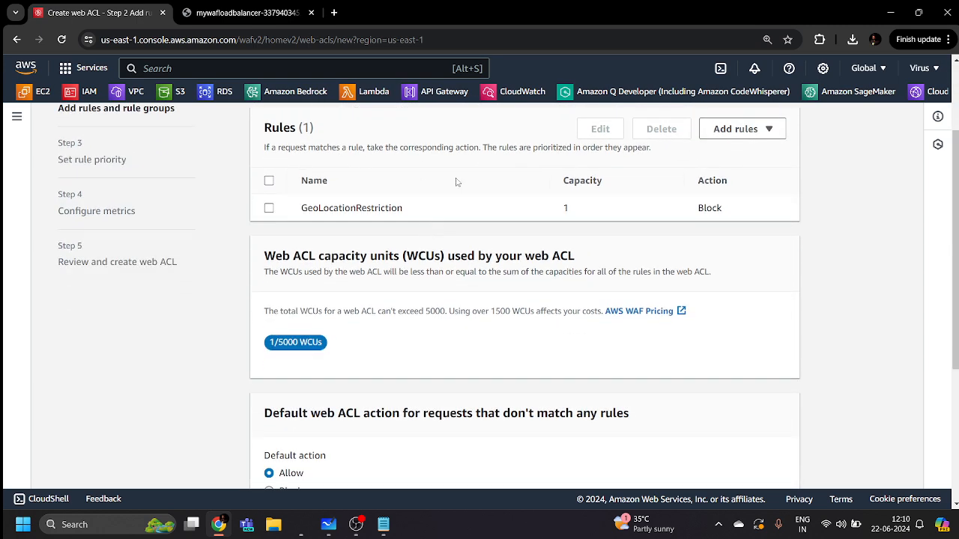
pyautogui.click(738, 130)
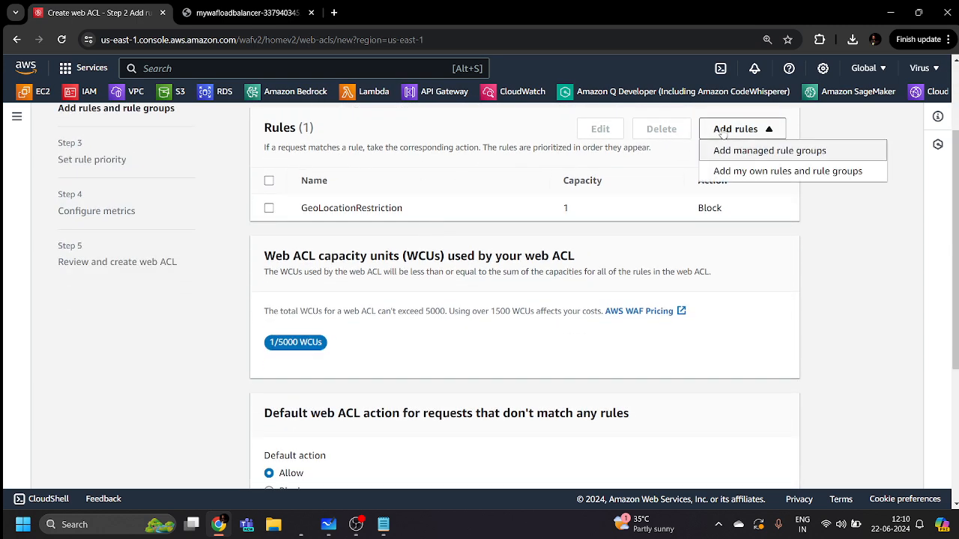
# Start a second custom rule named QueryStringRestriction and open its Inspect list
pyautogui.click(738, 171)
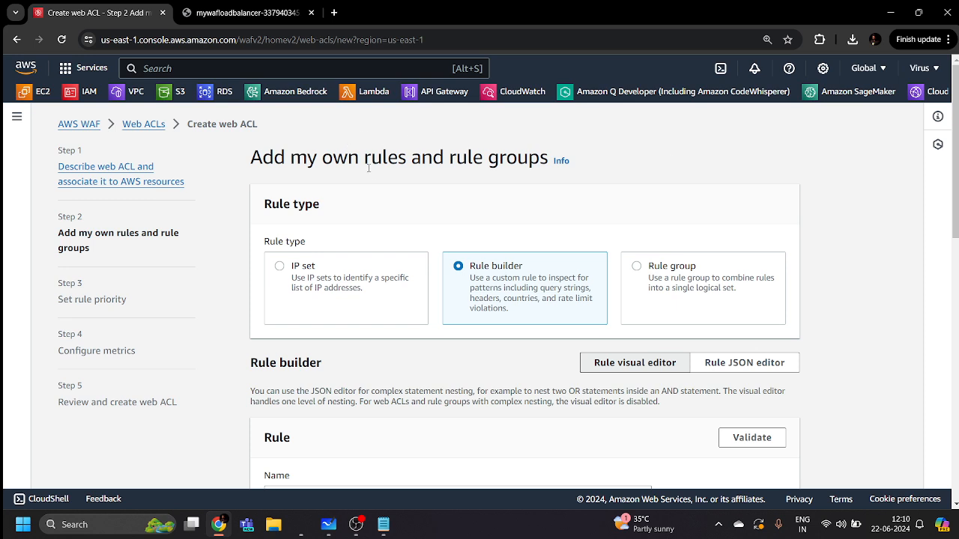
pyautogui.scroll(-2, 449, 184)
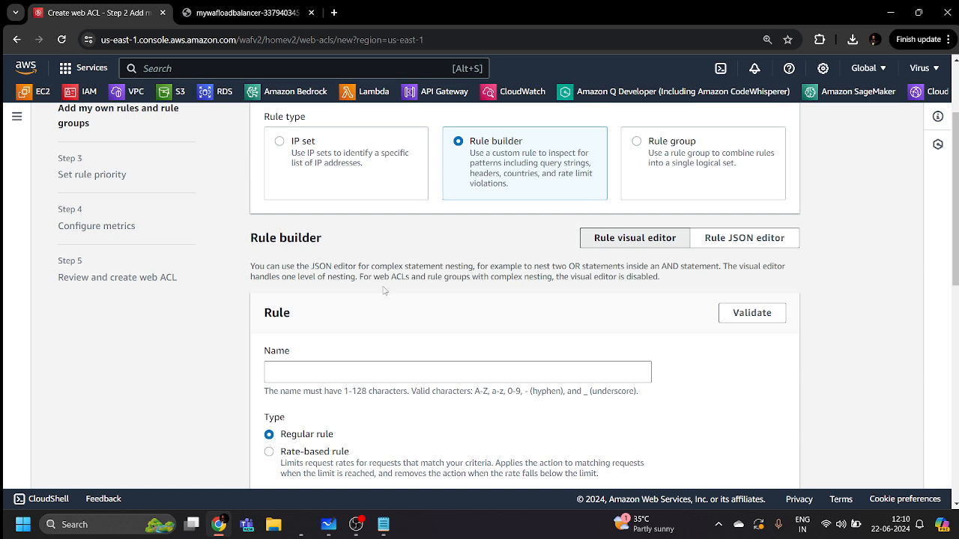
pyautogui.scroll(-2, 327, 317)
pyautogui.click(322, 252)
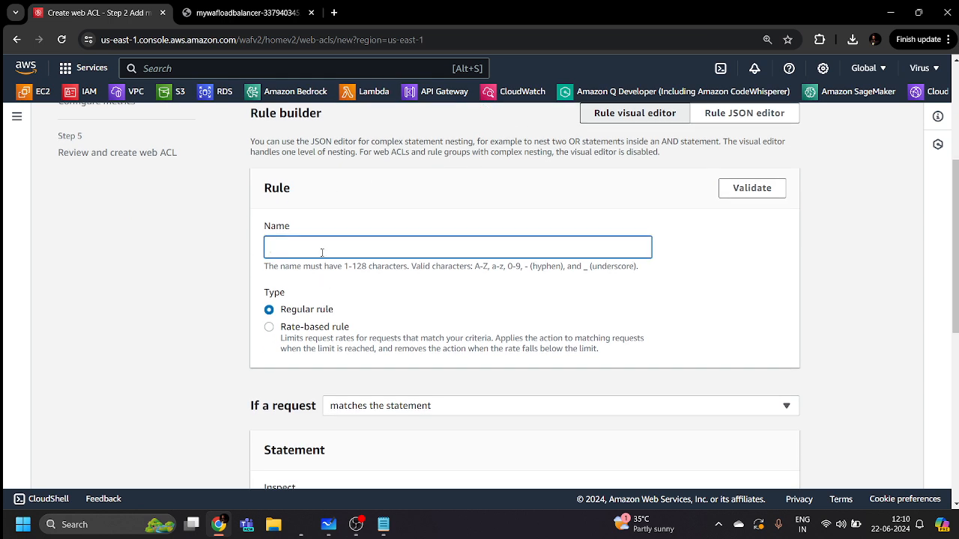
pyautogui.write('QueryStringRestriction')
pyautogui.scroll(-2, 367, 309)
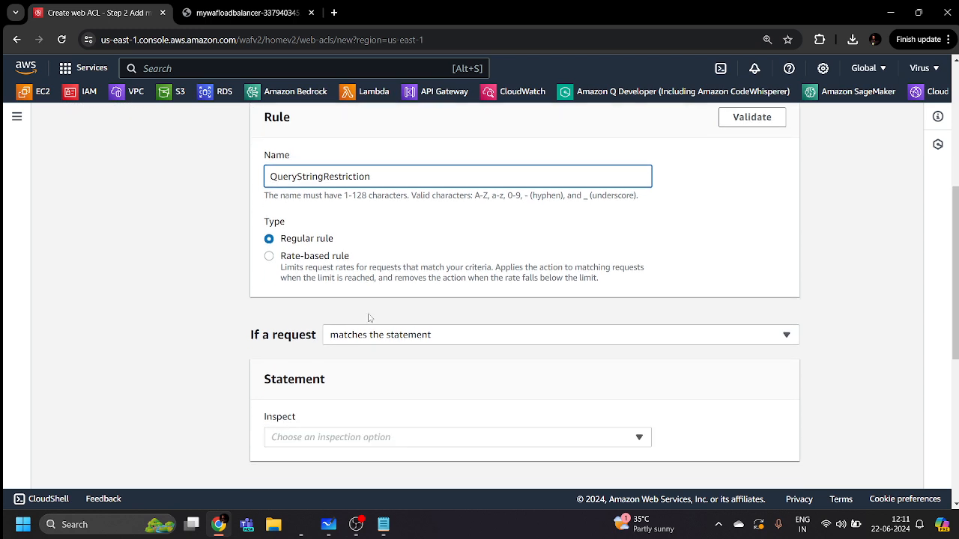
pyautogui.scroll(-1, 368, 317)
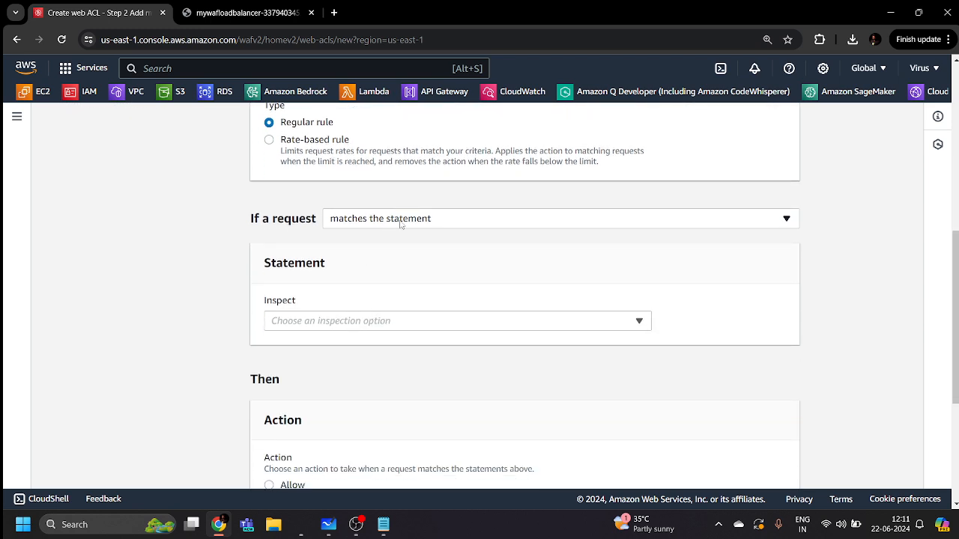
pyautogui.click(365, 325)
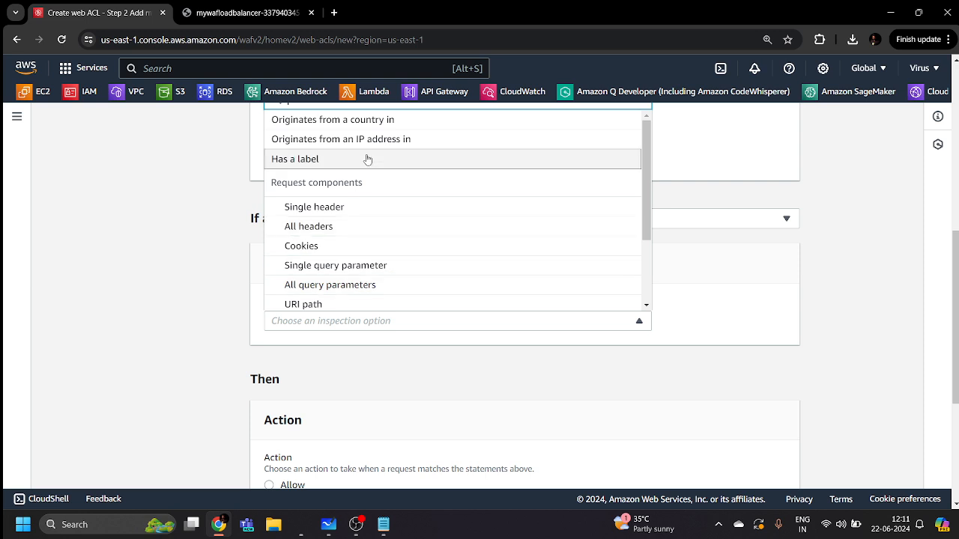
pyautogui.scroll(-2, 349, 212)
# Inspect the Query string with match type Contains string 'admin', keeping the Block action
pyautogui.click(338, 229)
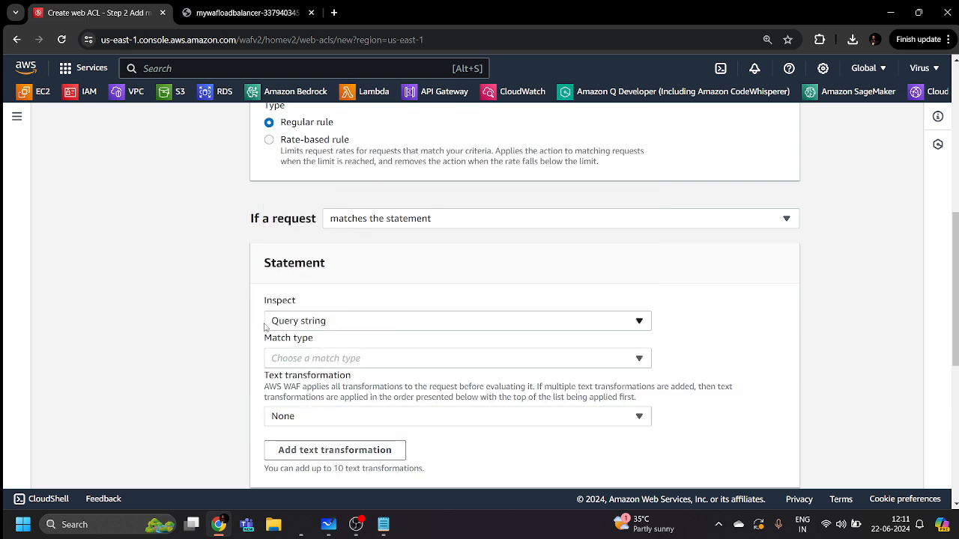
pyautogui.scroll(-2, 222, 319)
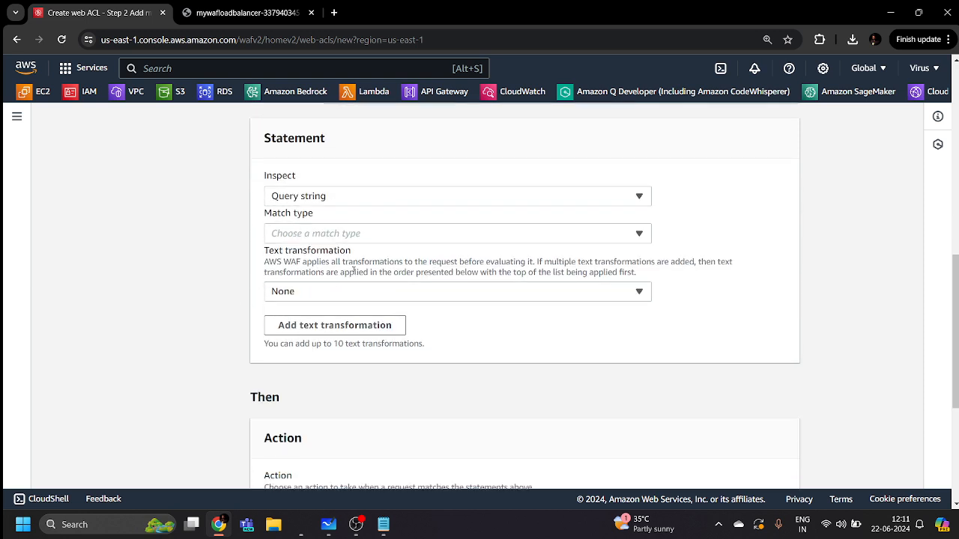
pyautogui.click(380, 240)
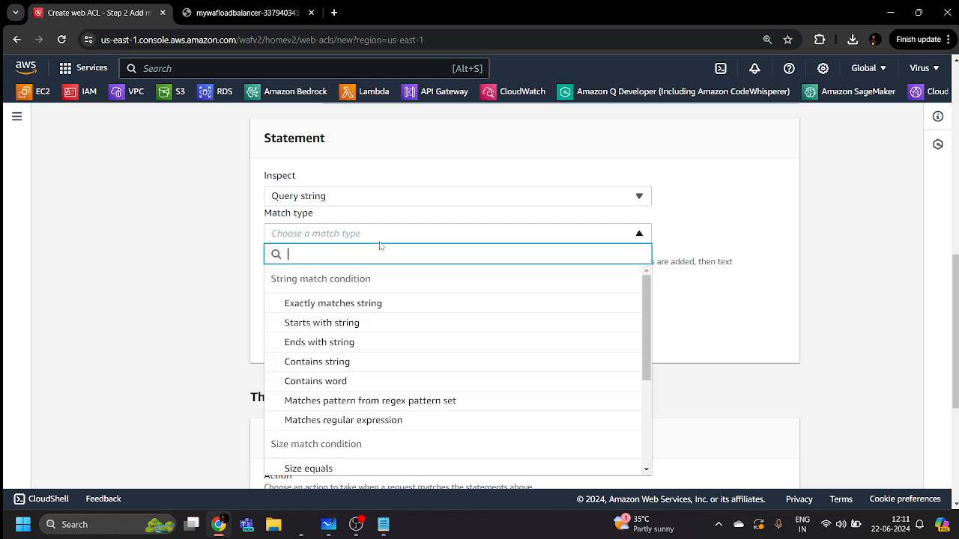
pyautogui.click(368, 365)
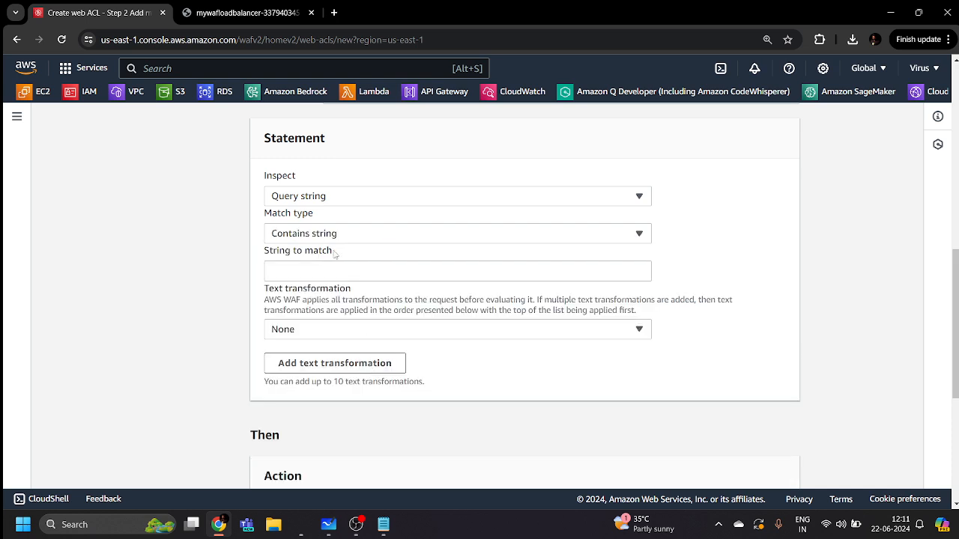
pyautogui.click(350, 273)
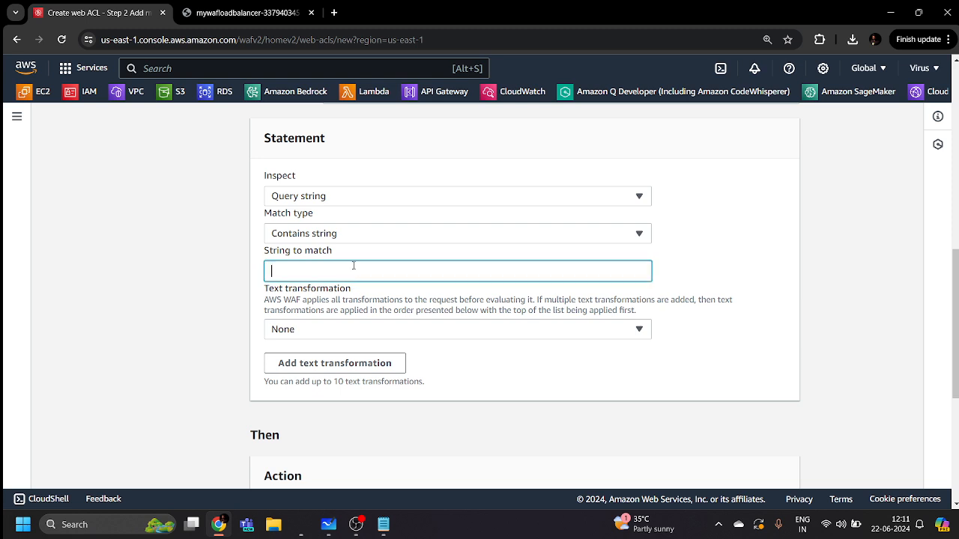
pyautogui.write('admin')
pyautogui.click(250, 293)
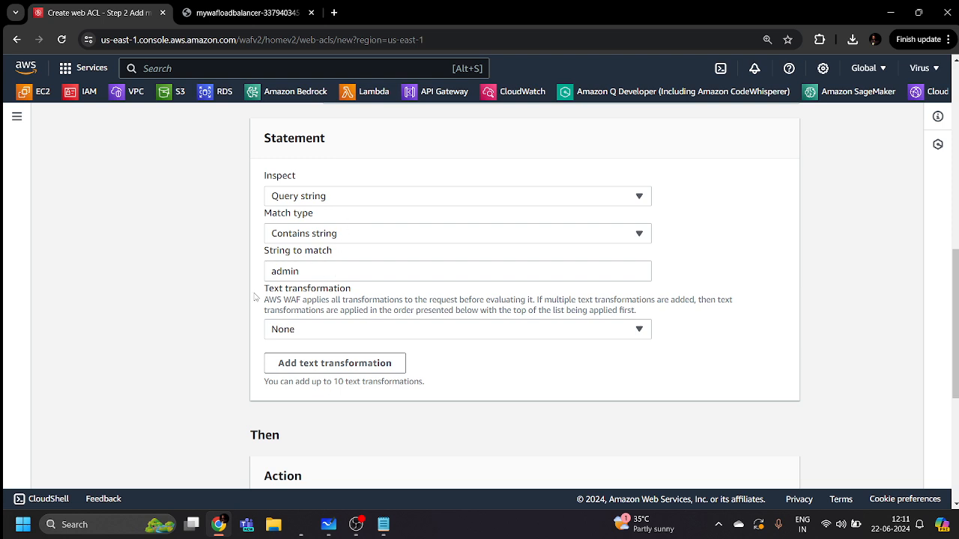
pyautogui.scroll(-2, 255, 296)
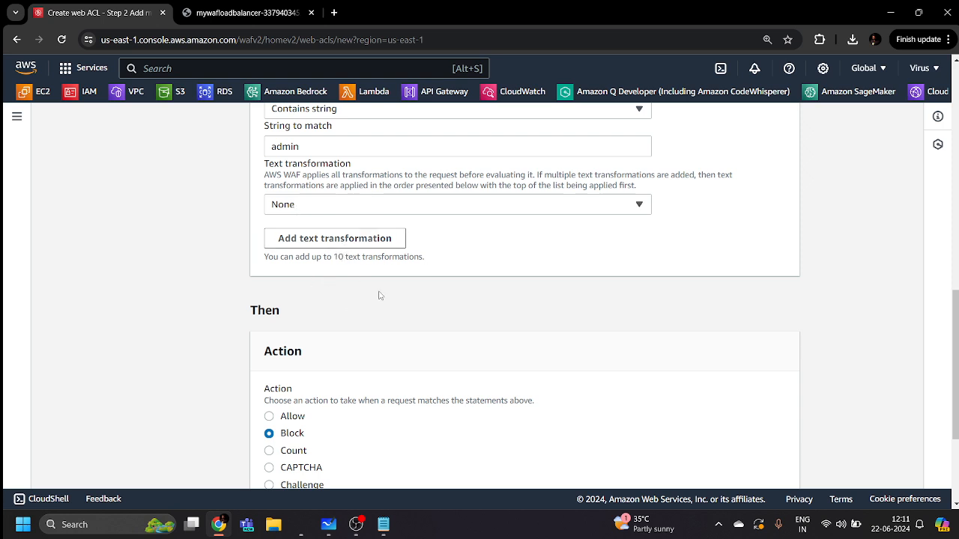
pyautogui.scroll(-3, 352, 289)
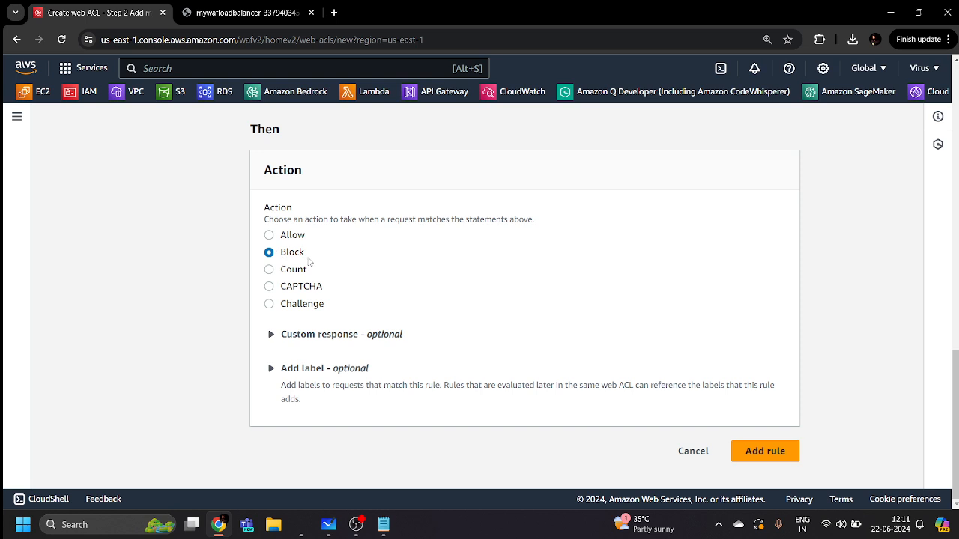
# Add the QueryStringRestriction rule to the web ACL, checking the load balancer test tab alongside
pyautogui.click(257, 14)
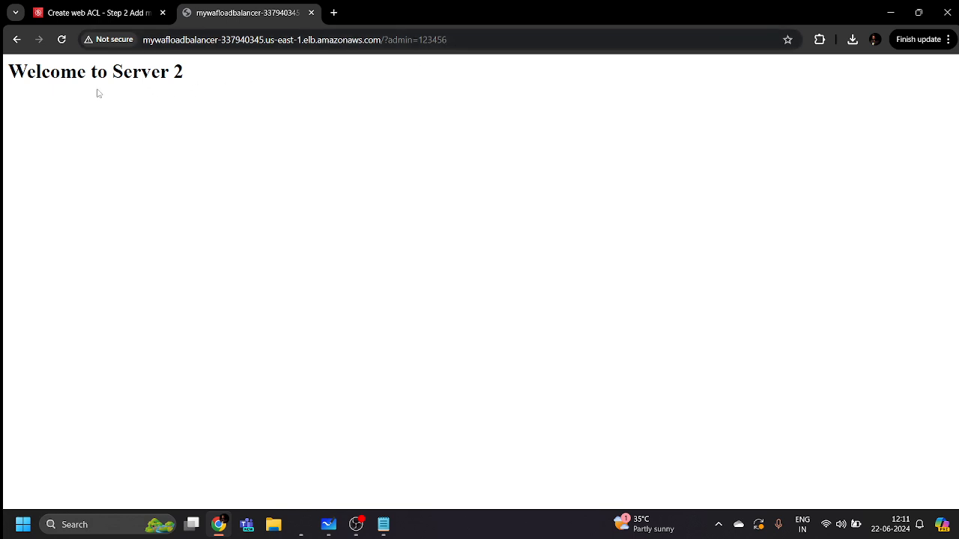
pyautogui.click(112, 13)
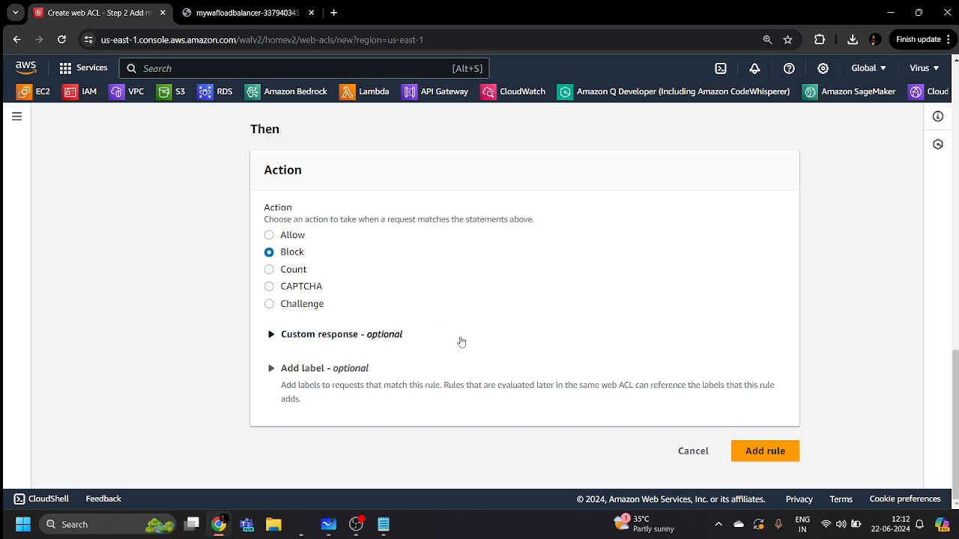
pyautogui.click(767, 452)
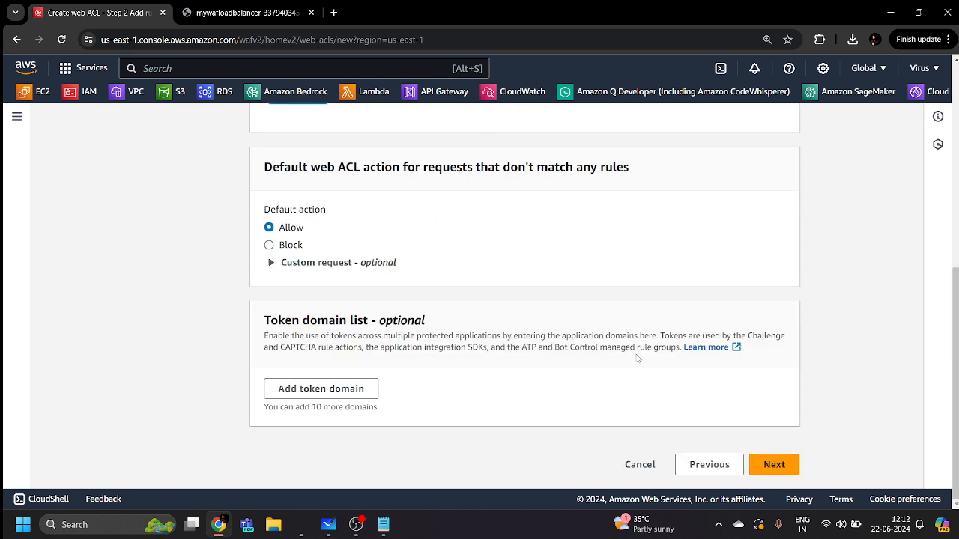
pyautogui.click(296, 6)
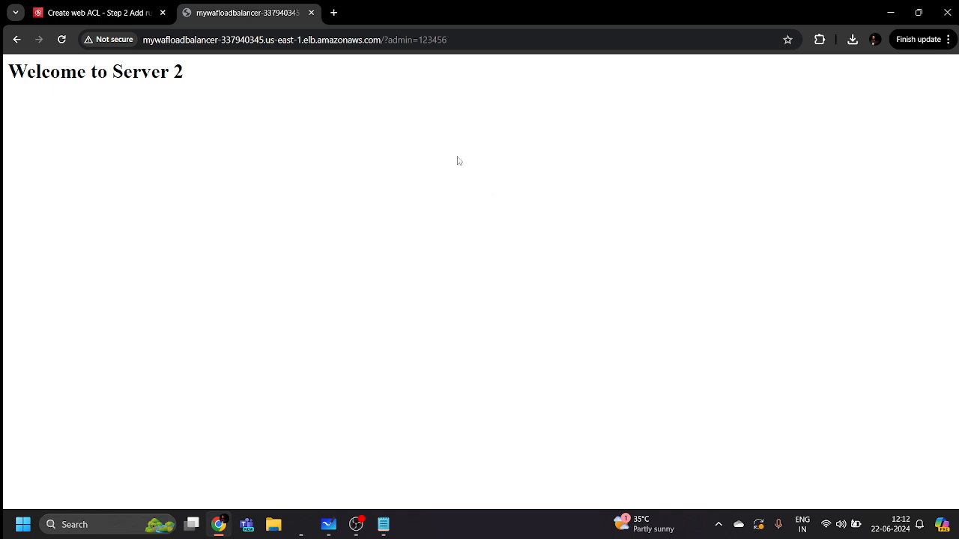
pyautogui.click(105, 10)
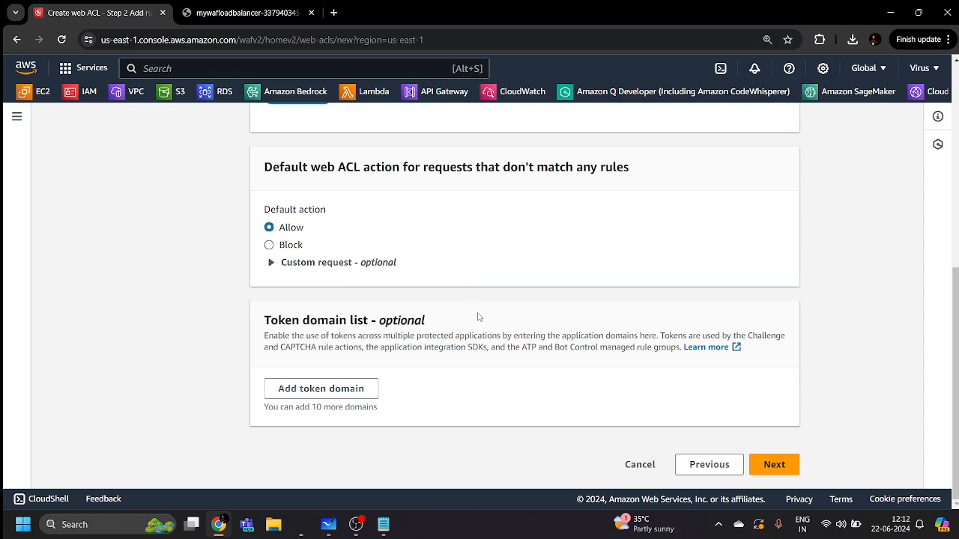
pyautogui.scroll(10, 667, 385)
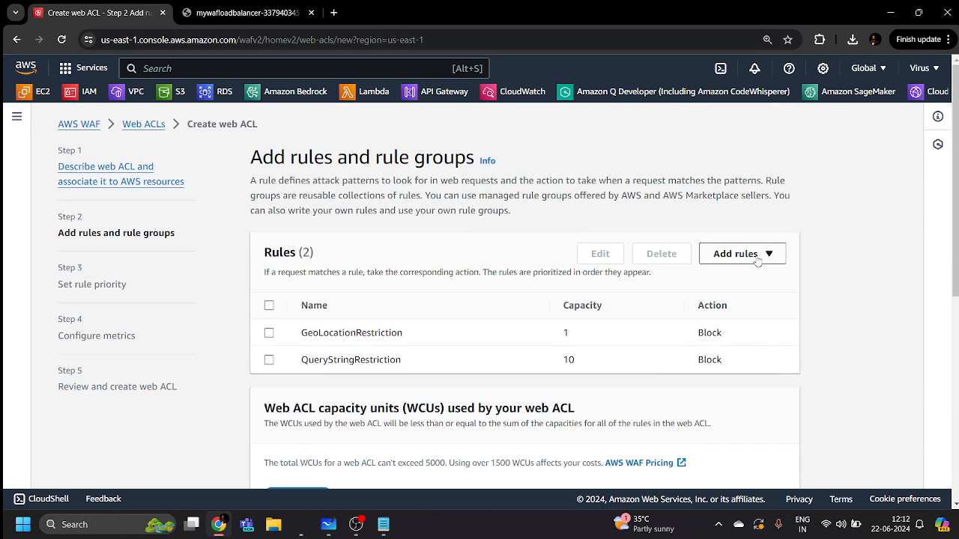
# Open the managed rule group choices and expand the AWS managed rule groups list
pyautogui.click(758, 259)
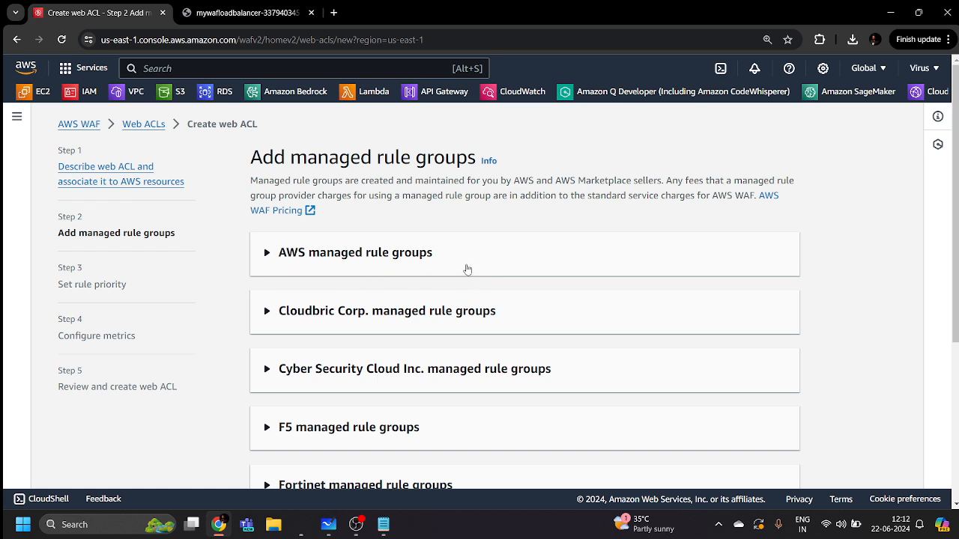
pyautogui.scroll(-1, 467, 268)
pyautogui.scroll(-3, 296, 296)
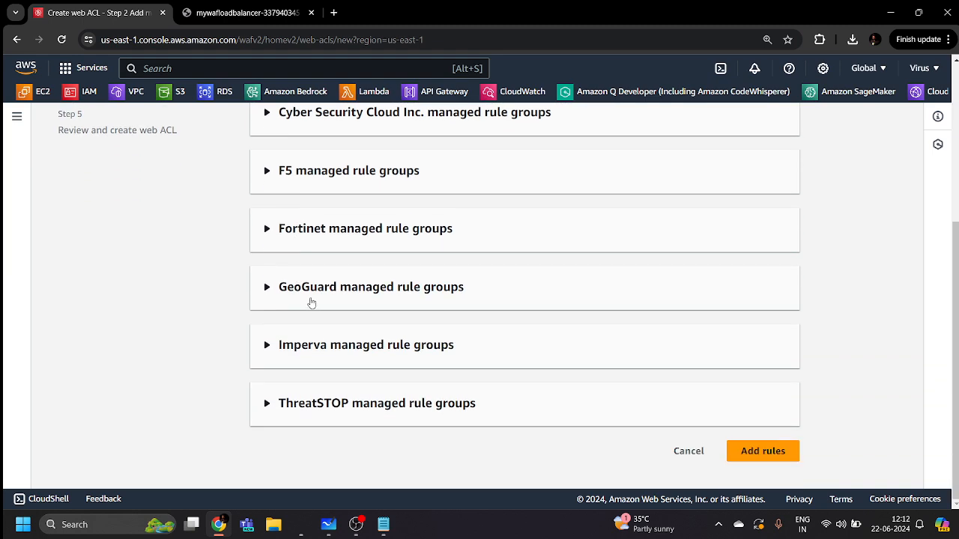
pyautogui.scroll(4, 390, 374)
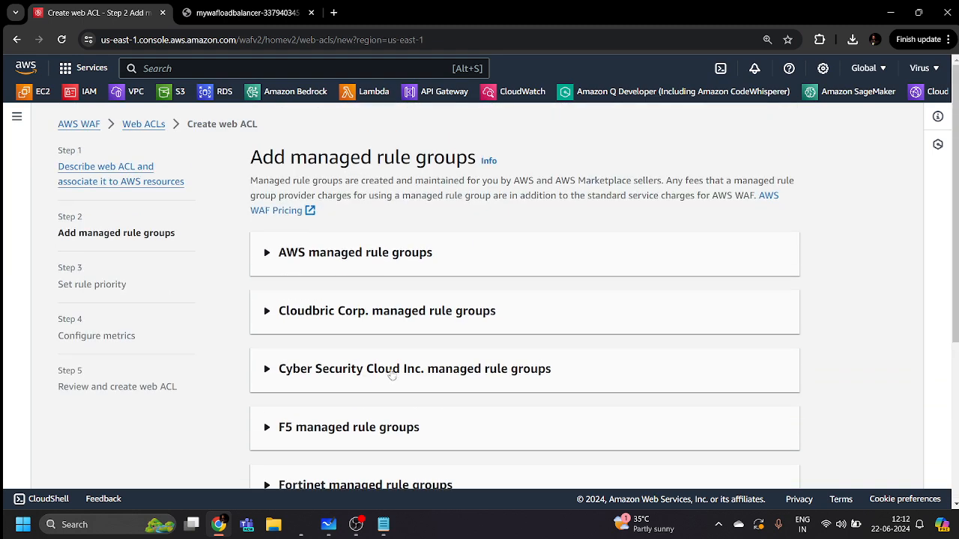
pyautogui.click(267, 256)
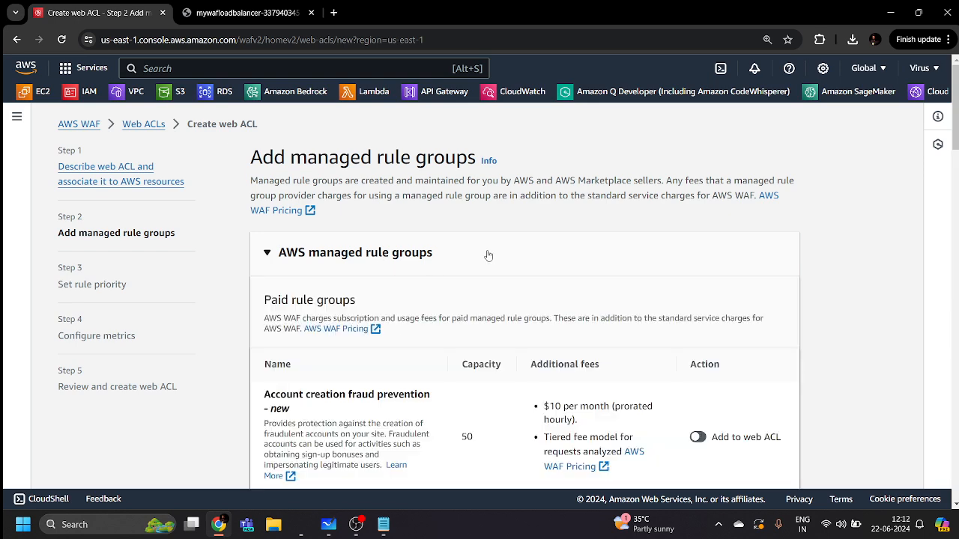
# Under Free rule groups, turn on 'Add to web ACL' for SQL database (capacity 200)
pyautogui.scroll(-1, 483, 256)
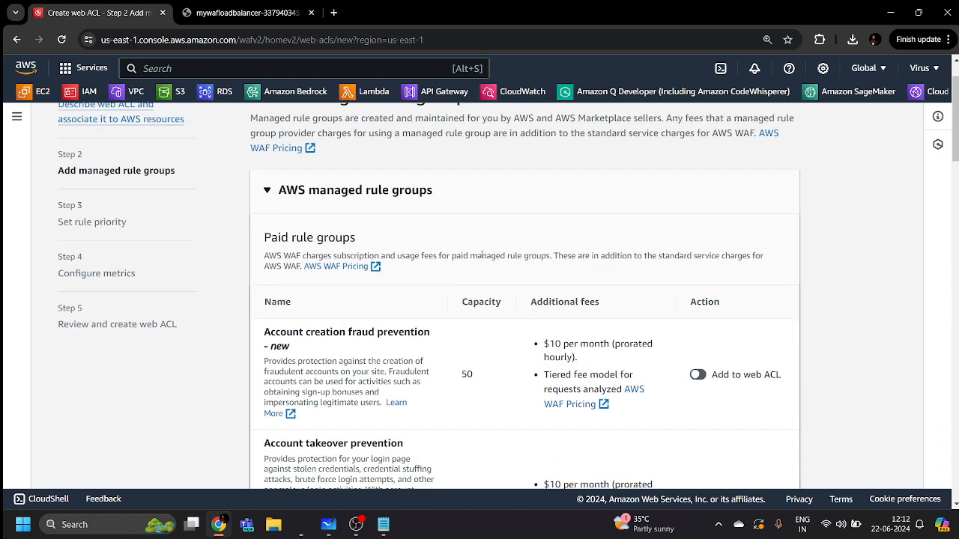
pyautogui.scroll(-7, 483, 256)
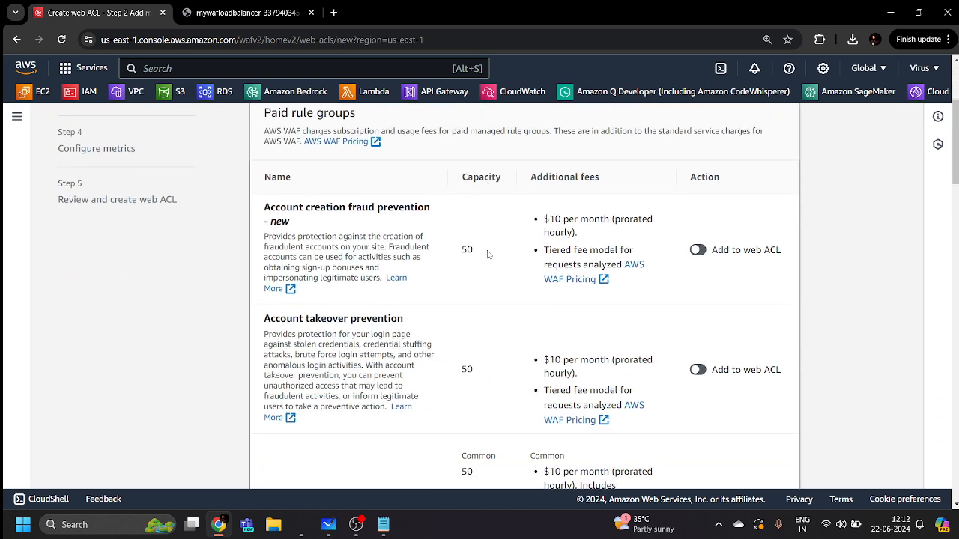
pyautogui.scroll(-12, 485, 257)
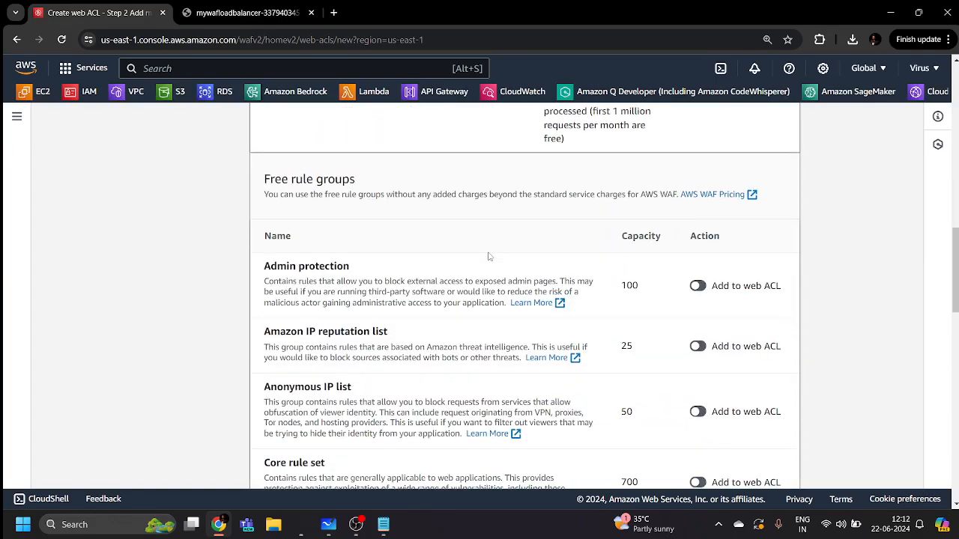
pyautogui.scroll(-5, 494, 261)
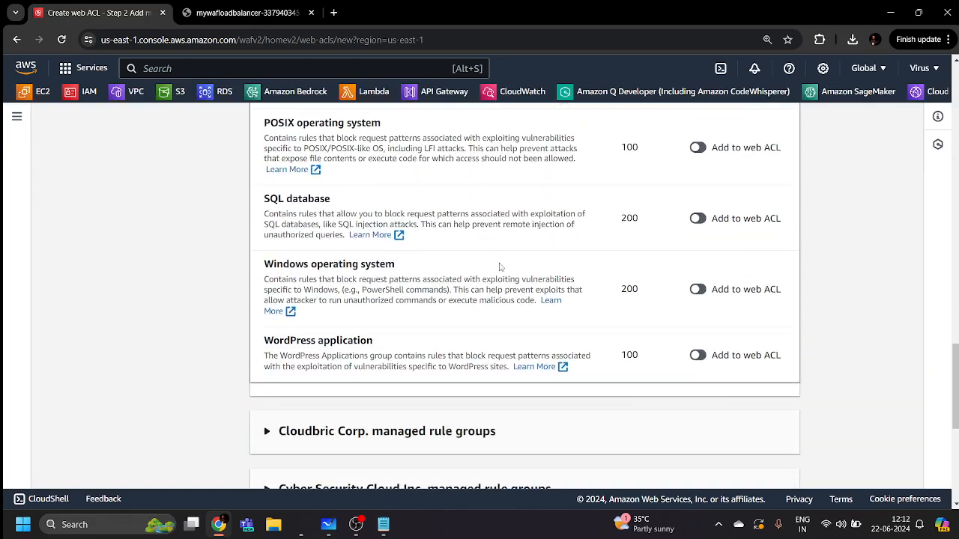
pyautogui.scroll(7, 501, 268)
pyautogui.scroll(15, 504, 261)
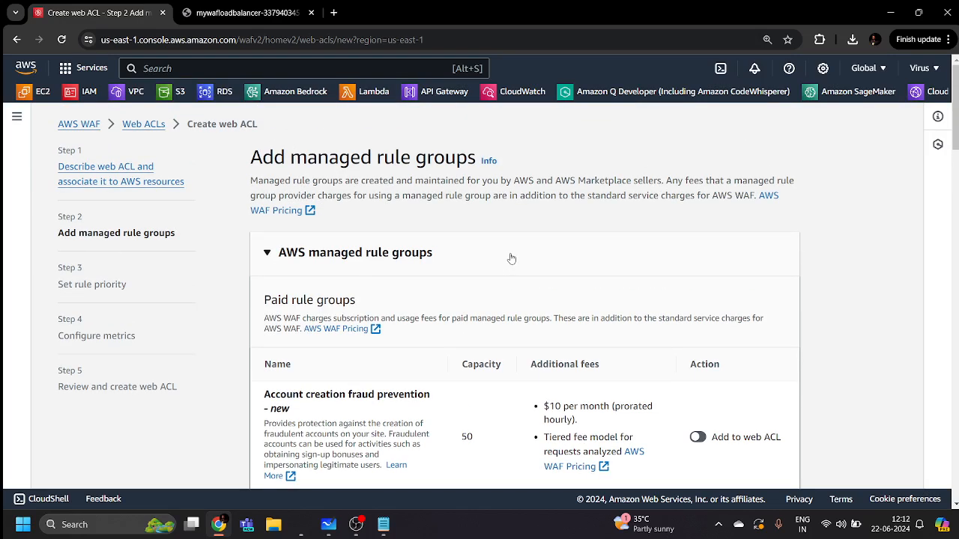
pyautogui.scroll(-2, 505, 265)
pyautogui.scroll(-1, 505, 270)
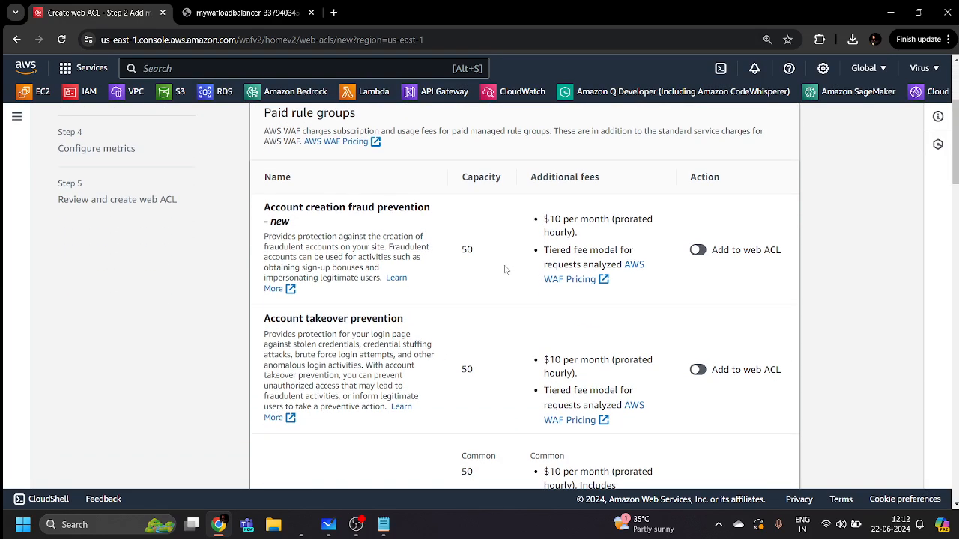
pyautogui.scroll(-2, 505, 270)
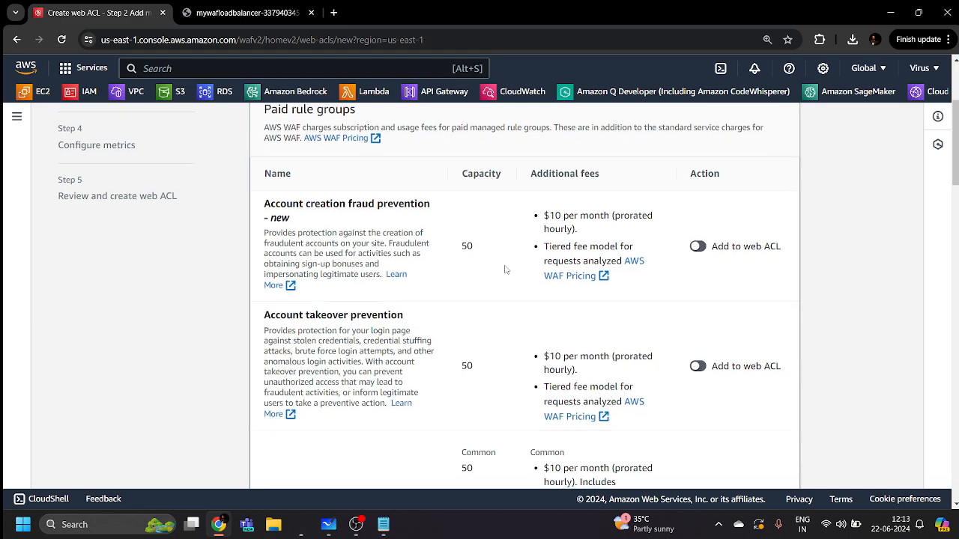
pyautogui.scroll(4, 470, 267)
pyautogui.scroll(-2, 472, 269)
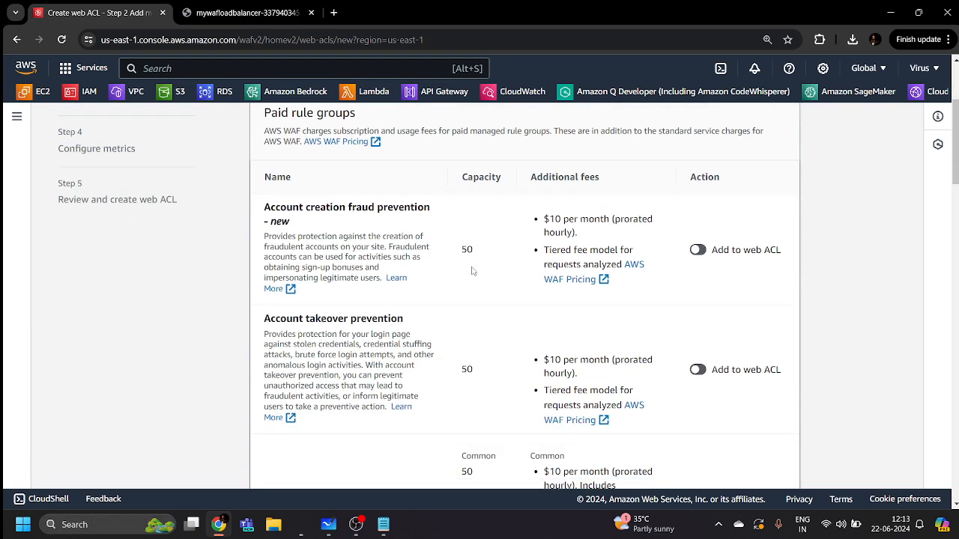
pyautogui.scroll(-7, 472, 271)
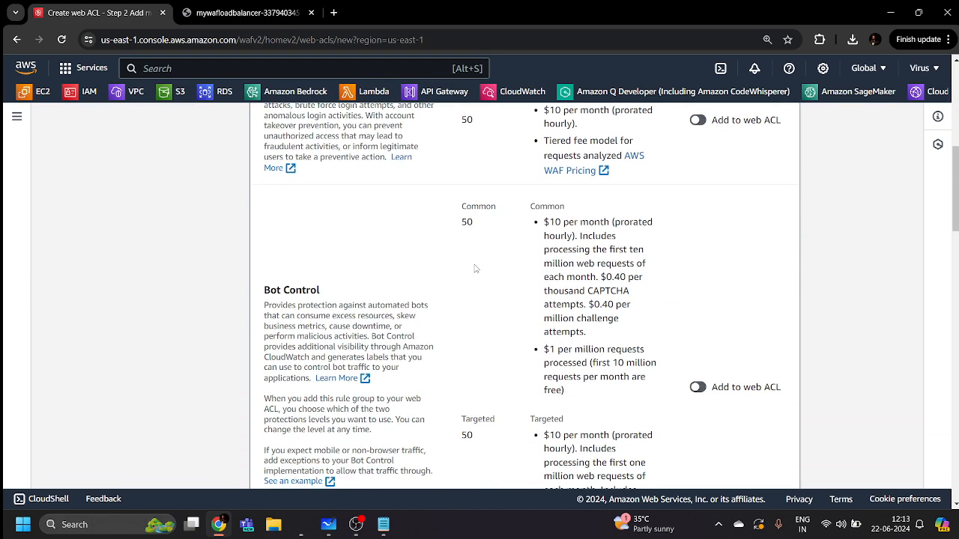
pyautogui.scroll(-4, 475, 268)
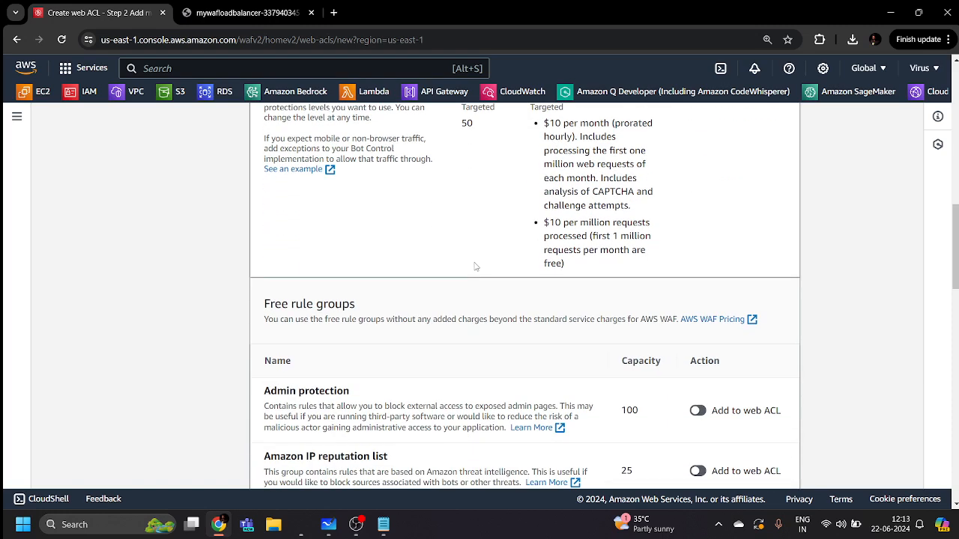
pyautogui.scroll(-2, 355, 291)
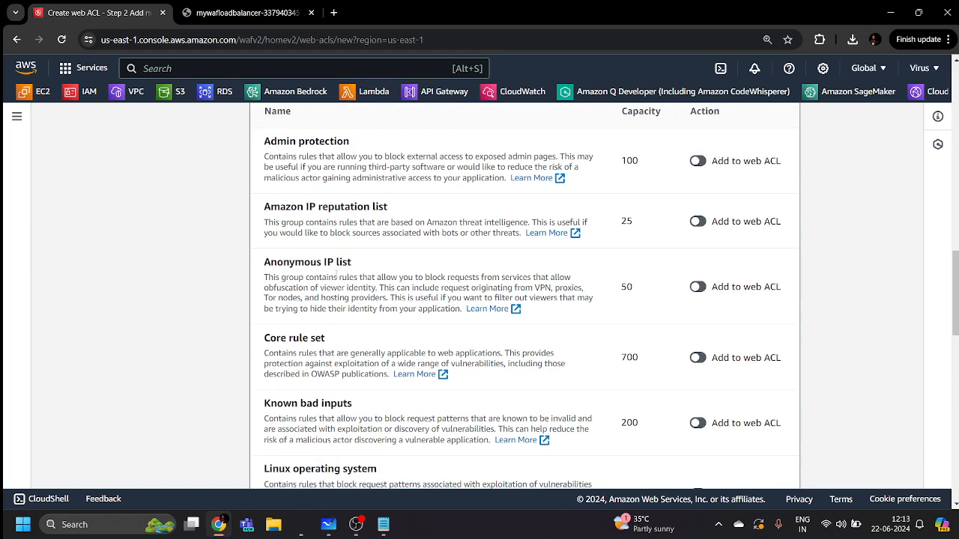
pyautogui.scroll(-5, 390, 217)
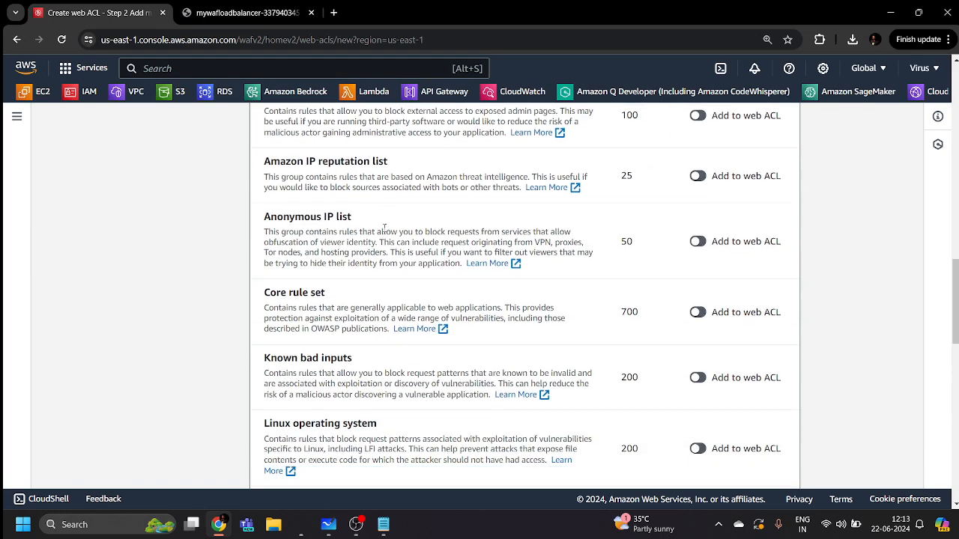
pyautogui.scroll(-3, 322, 323)
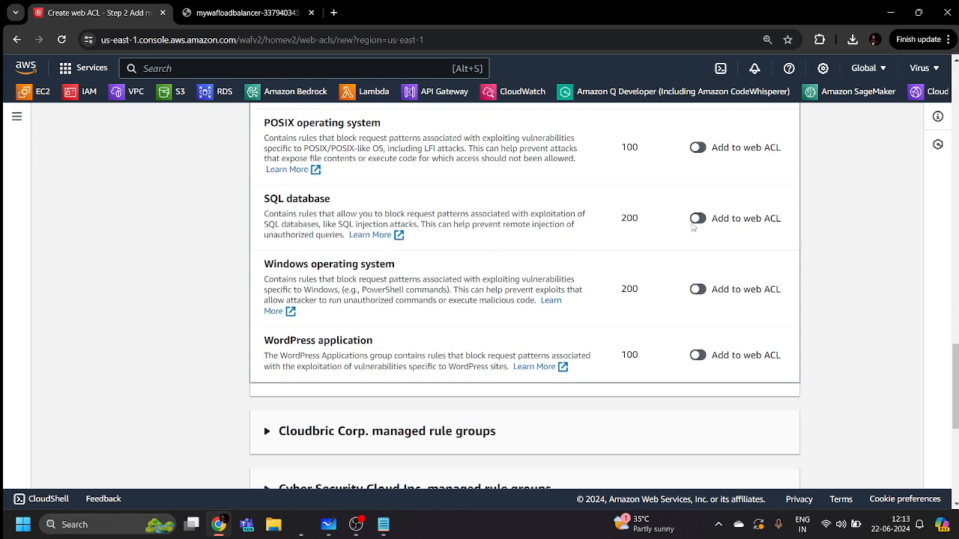
pyautogui.click(697, 221)
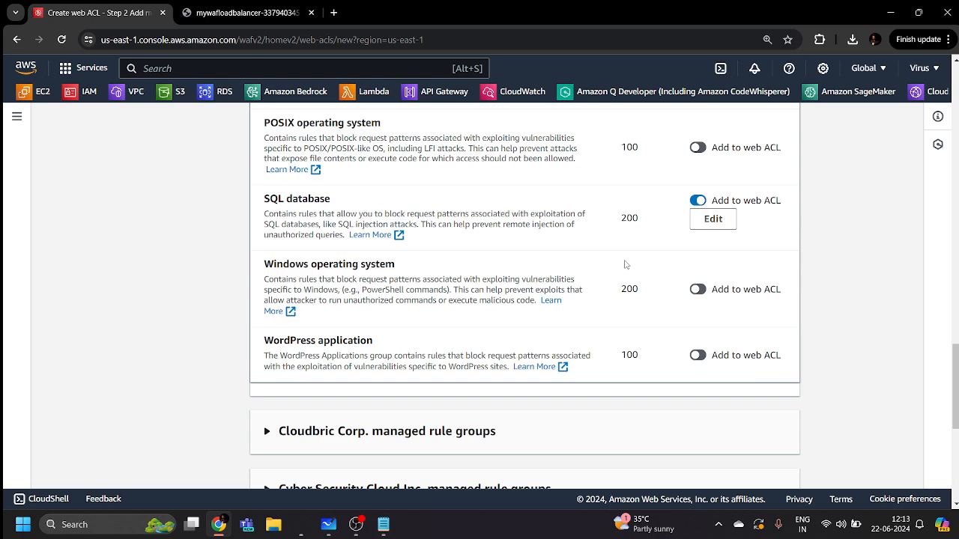
pyautogui.scroll(-5, 623, 265)
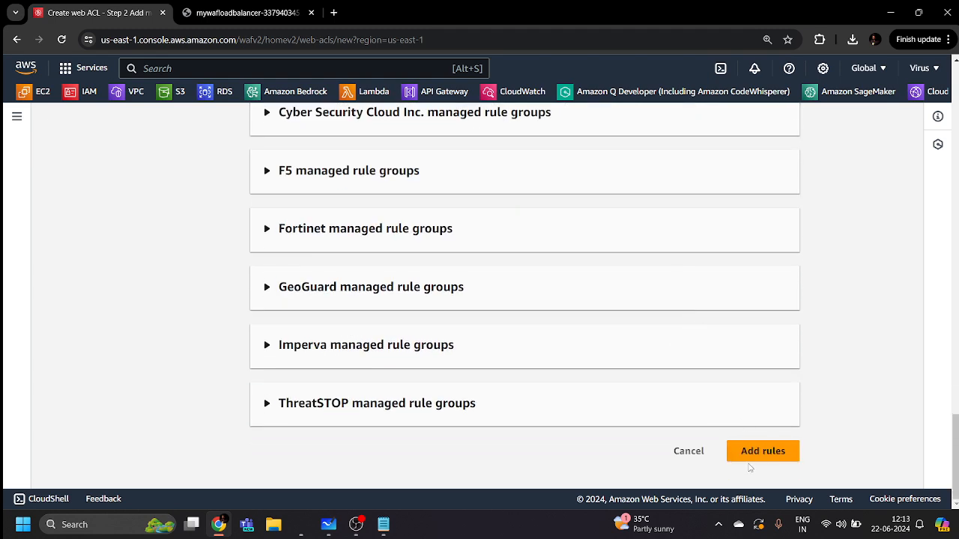
# Add AWS-AWSManagedRulesSQLiRuleSet to make Rules (3), then continue to Set rule priority
pyautogui.click(753, 451)
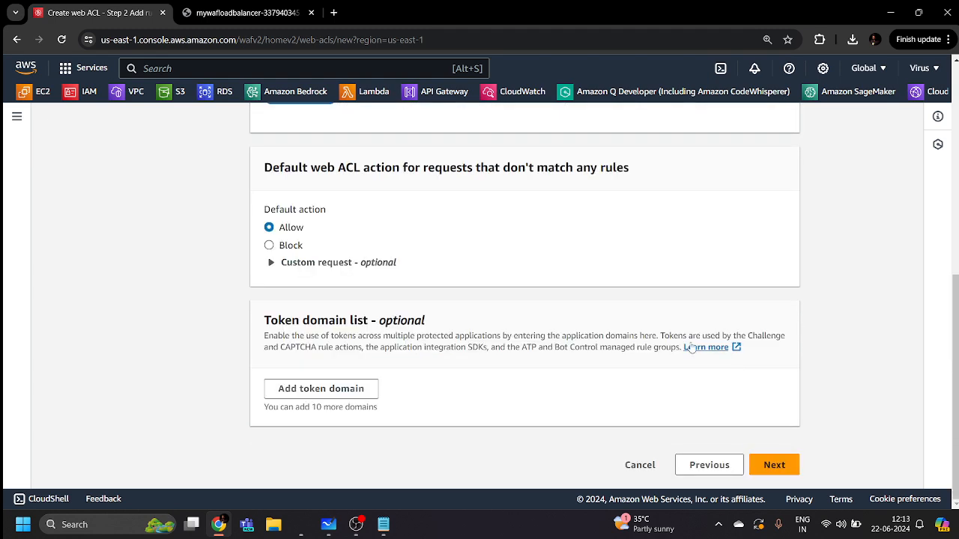
pyautogui.scroll(7, 688, 345)
pyautogui.scroll(-1, 333, 296)
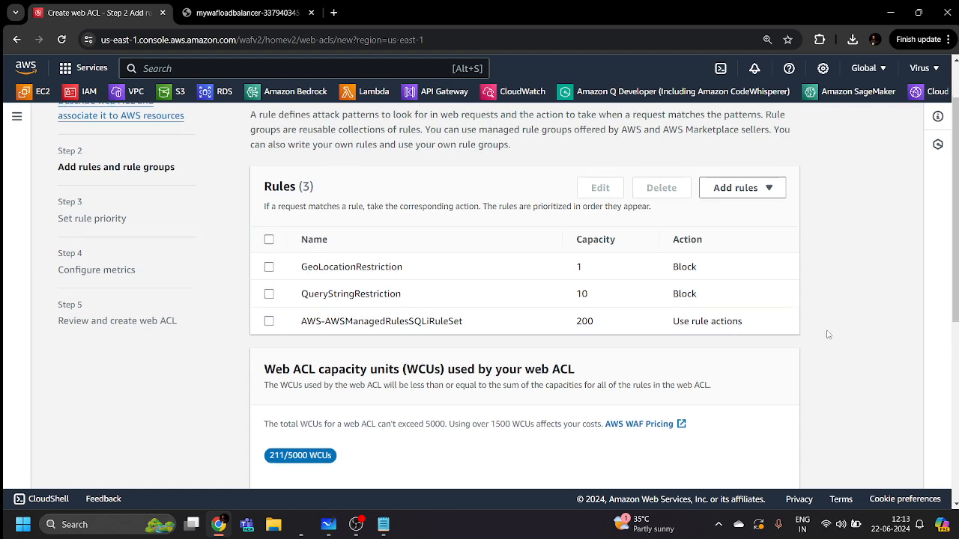
pyautogui.scroll(-5, 828, 332)
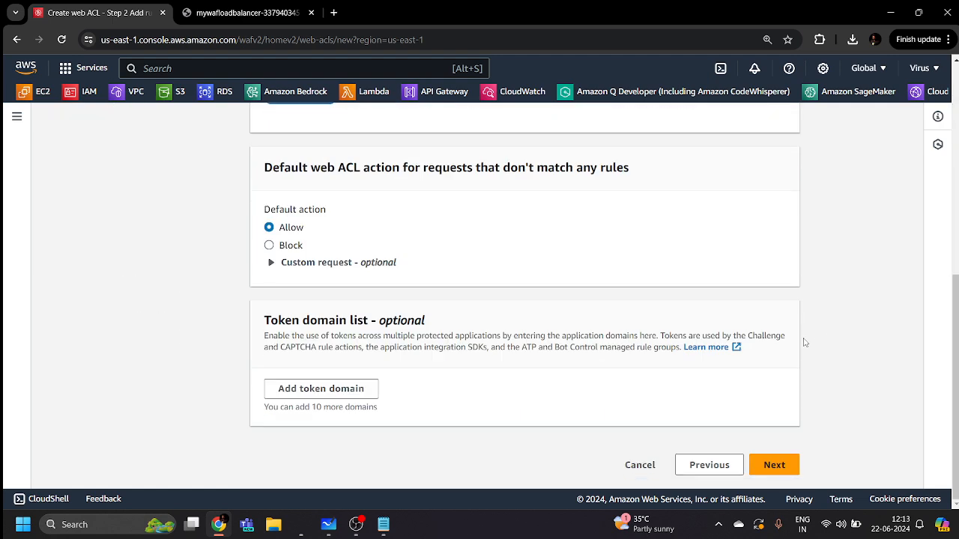
pyautogui.click(774, 465)
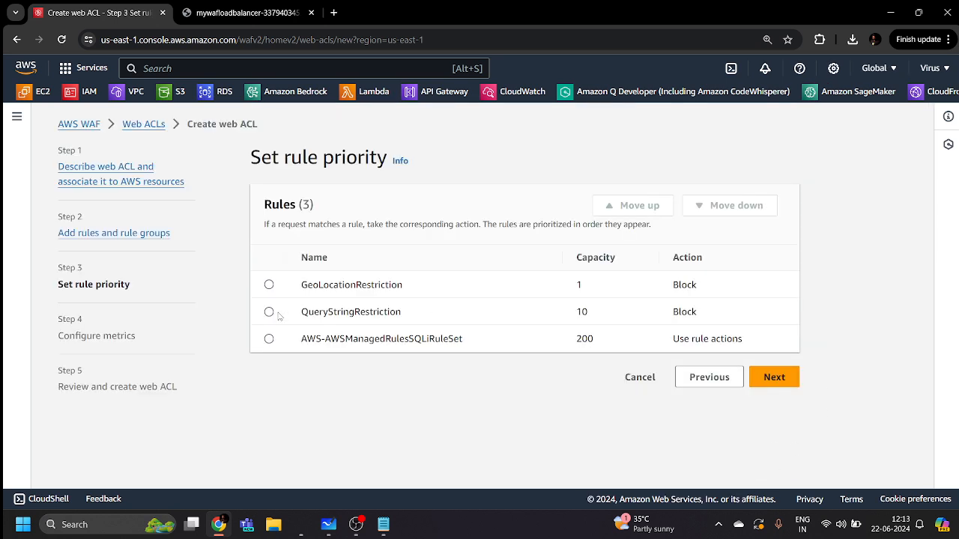
# Keep the rule order and default CloudWatch metrics, then create the web ACL from the review
pyautogui.click(760, 382)
pyautogui.scroll(-3, 475, 399)
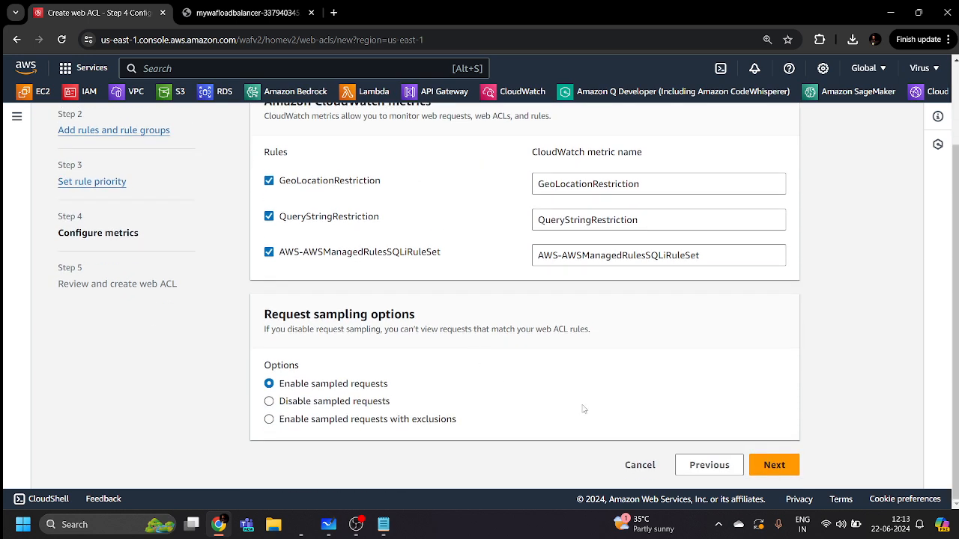
pyautogui.click(758, 466)
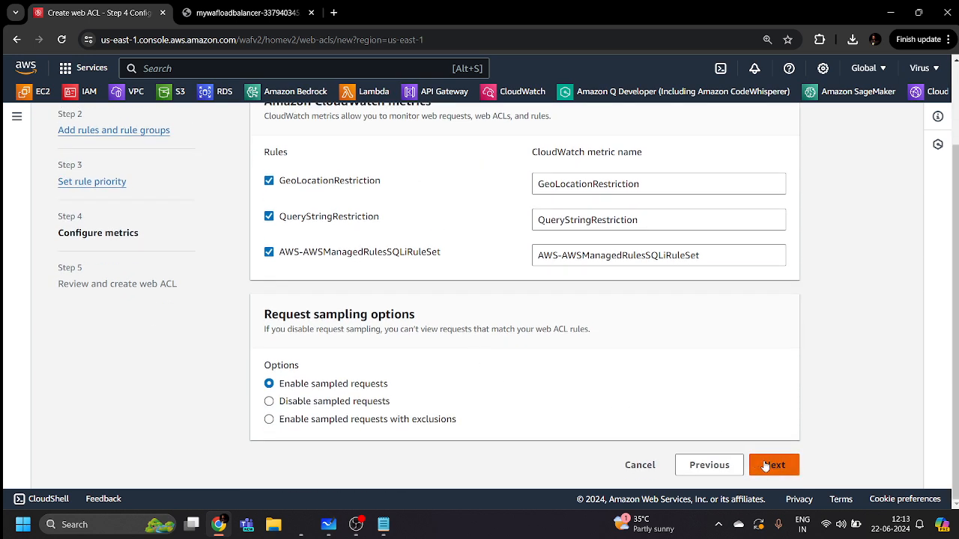
pyautogui.scroll(-3, 752, 420)
pyautogui.scroll(-10, 749, 427)
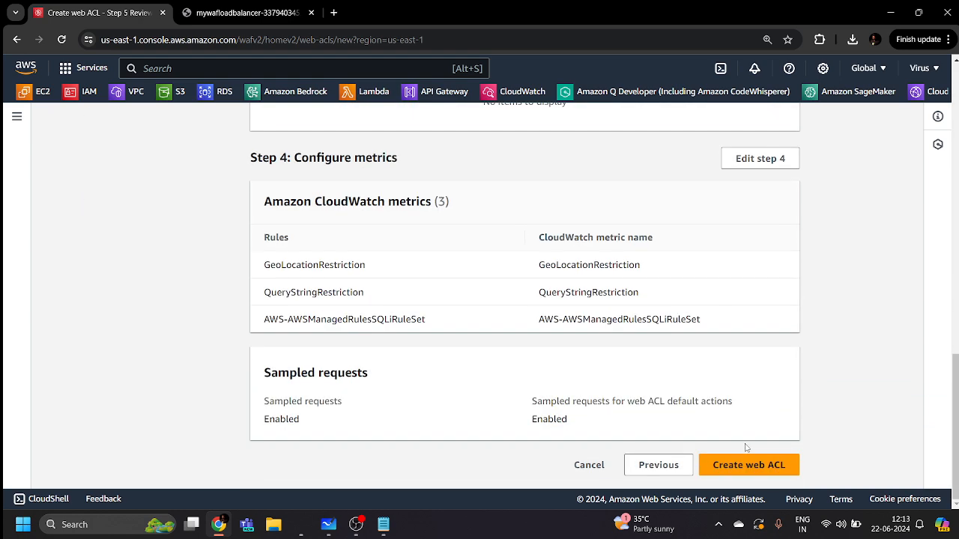
pyautogui.click(748, 465)
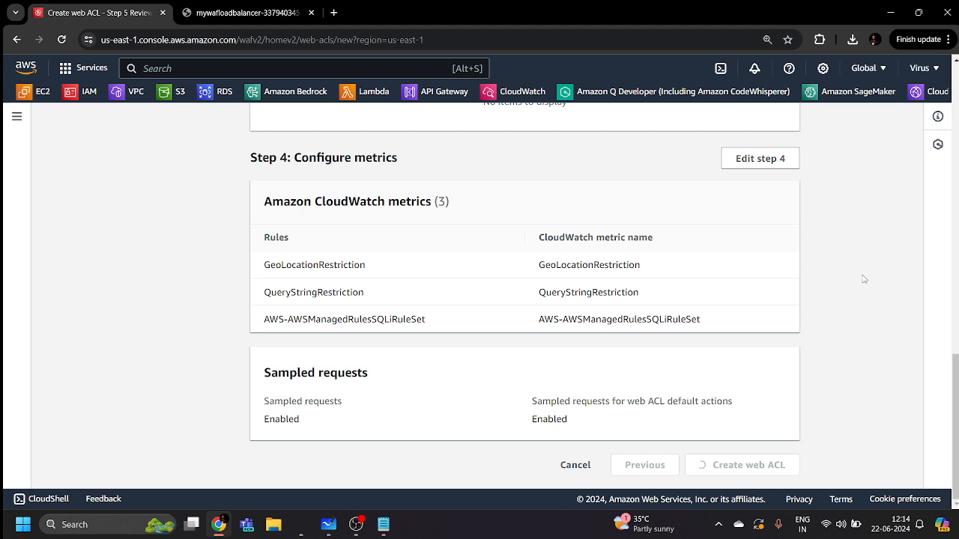
# Reconnect to a different Wi-Fi network, then dismiss the MywafWebACL creation success banner
pyautogui.click(827, 526)
pyautogui.click(793, 285)
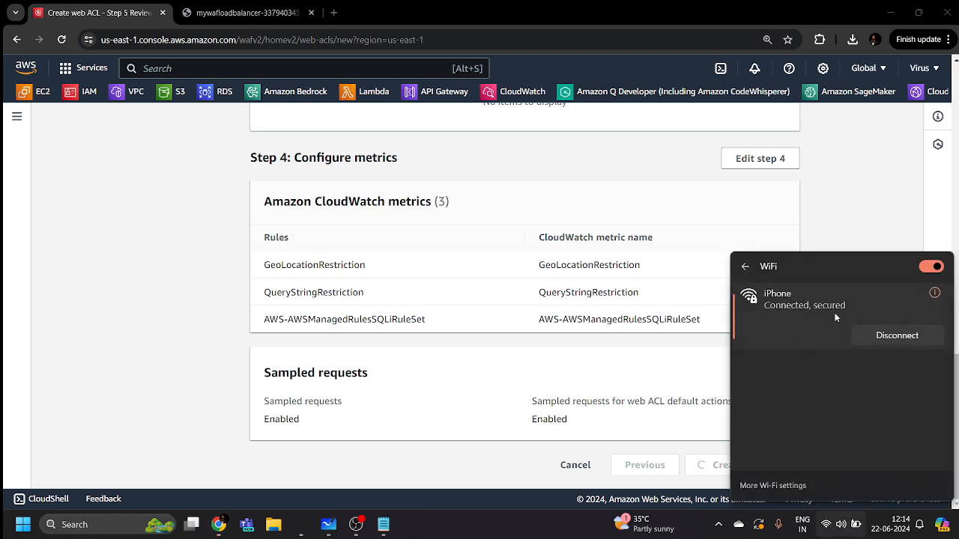
pyautogui.click(745, 268)
pyautogui.click(790, 283)
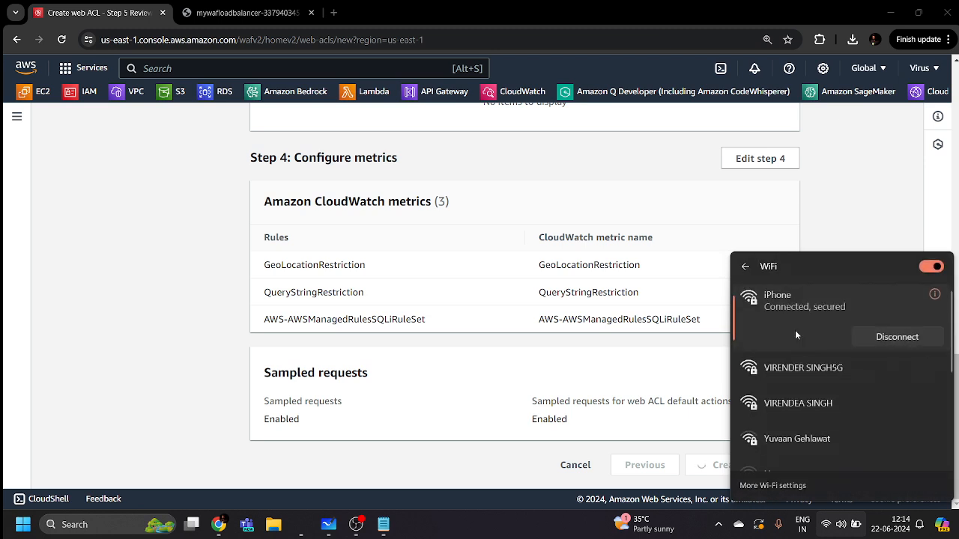
pyautogui.click(833, 368)
pyautogui.click(887, 391)
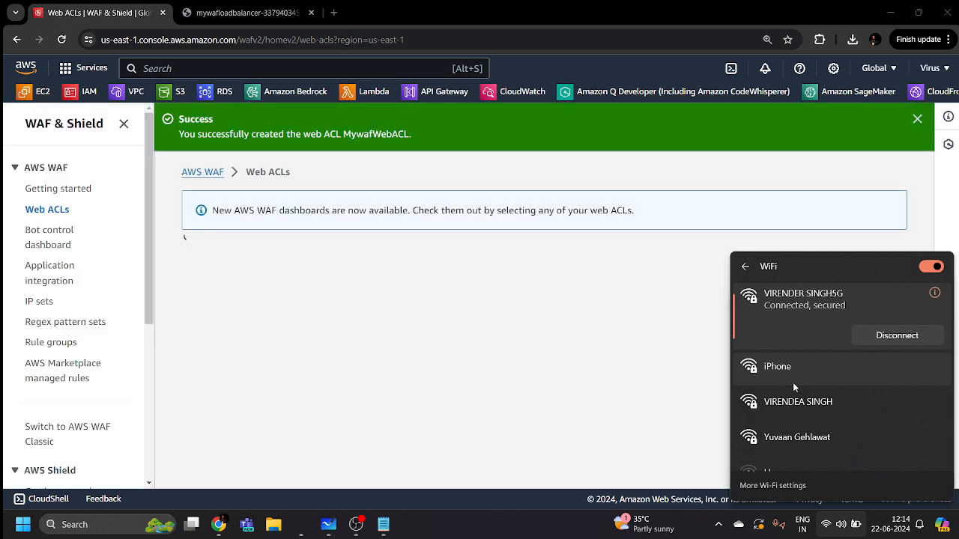
pyautogui.click(758, 196)
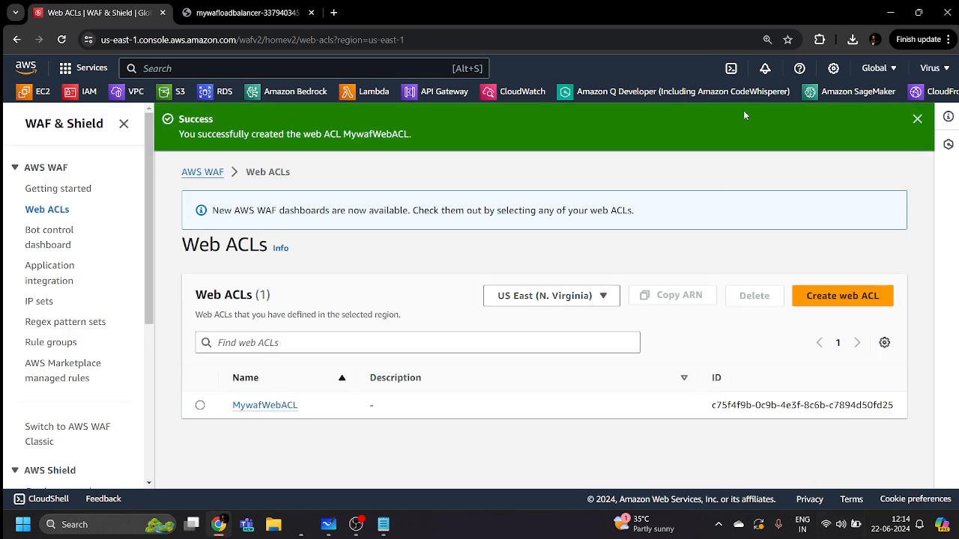
pyautogui.click(917, 119)
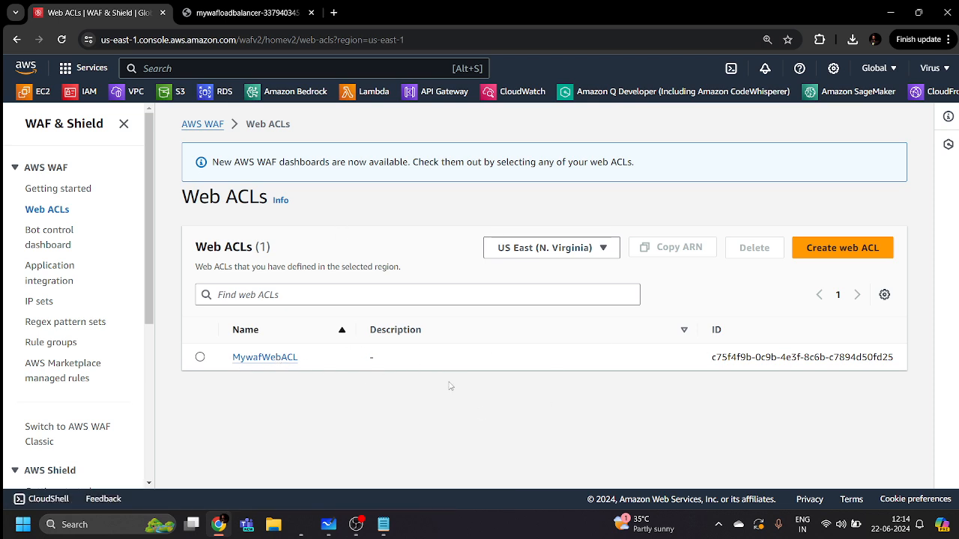
# Load the load balancer address without the admin query and reload until Server 2 answers
pyautogui.click(274, 11)
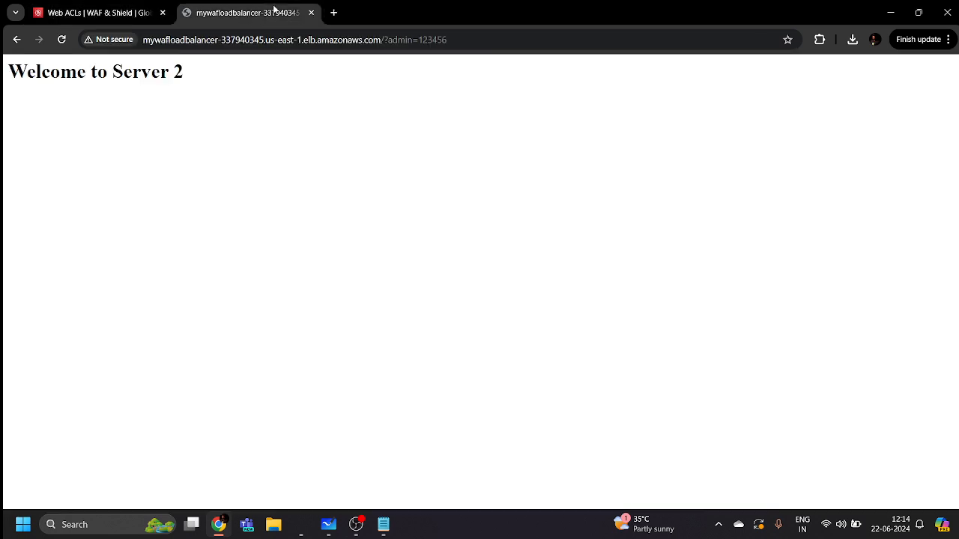
pyautogui.doubleClick(480, 45)
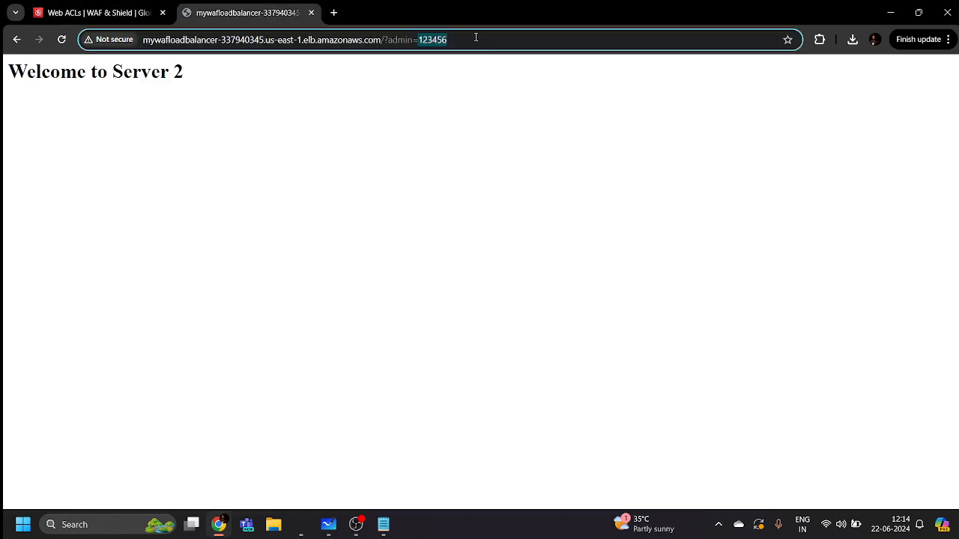
pyautogui.press('BackSpace')
pyautogui.press('BackSpace')
pyautogui.press('BackSpace')
pyautogui.press('BackSpace')
pyautogui.press('BackSpace')
pyautogui.press('BackSpace')
pyautogui.press('BackSpace')
pyautogui.press('BackSpace')
pyautogui.press('BackSpace')
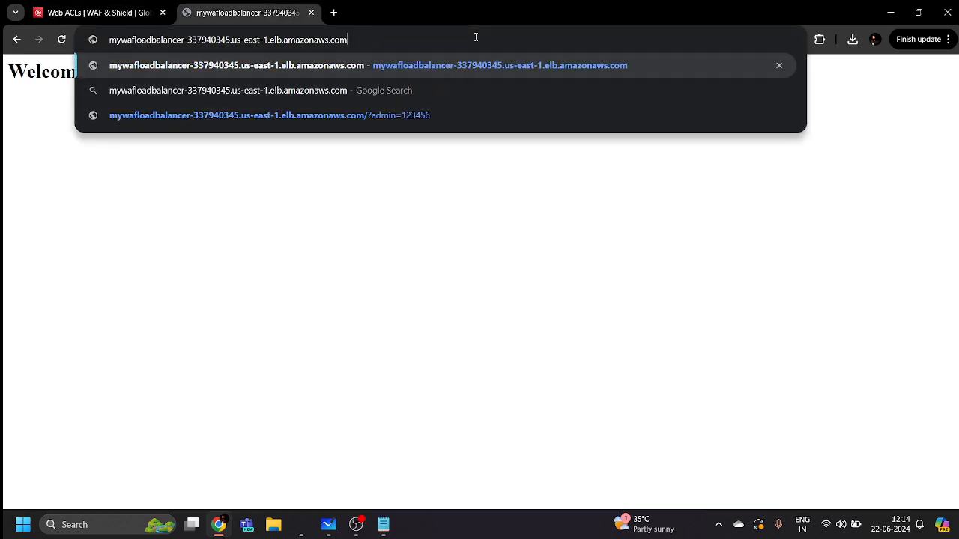
pyautogui.press('Return')
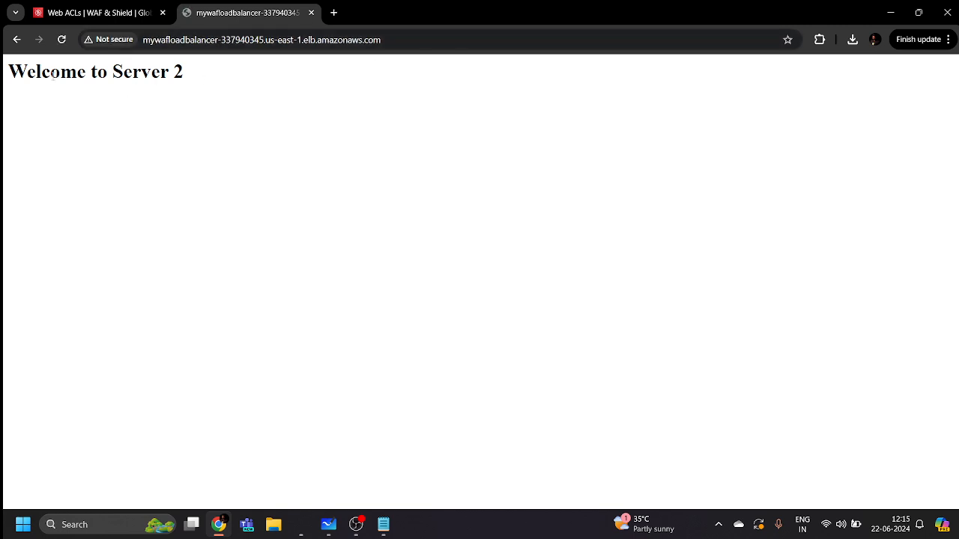
pyautogui.click(62, 40)
pyautogui.click(61, 40)
pyautogui.click(451, 41)
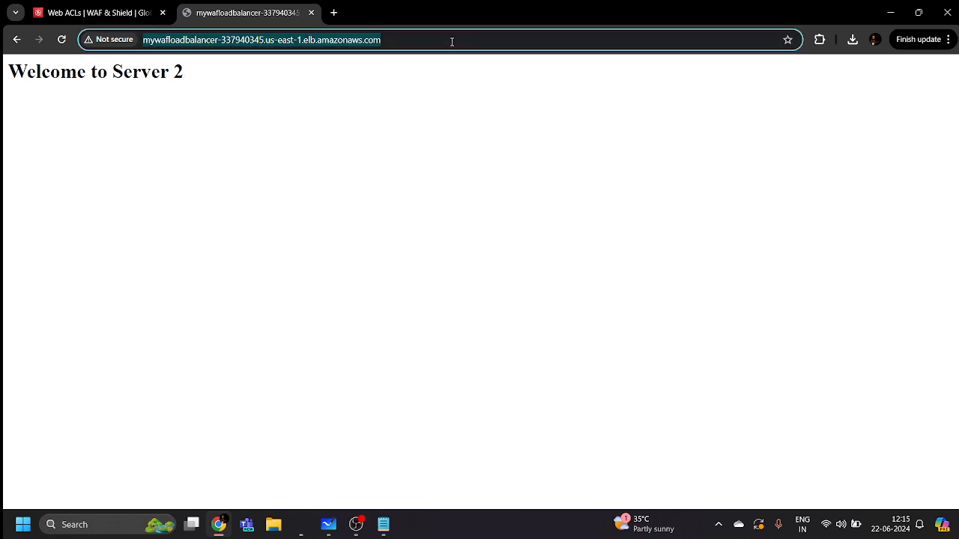